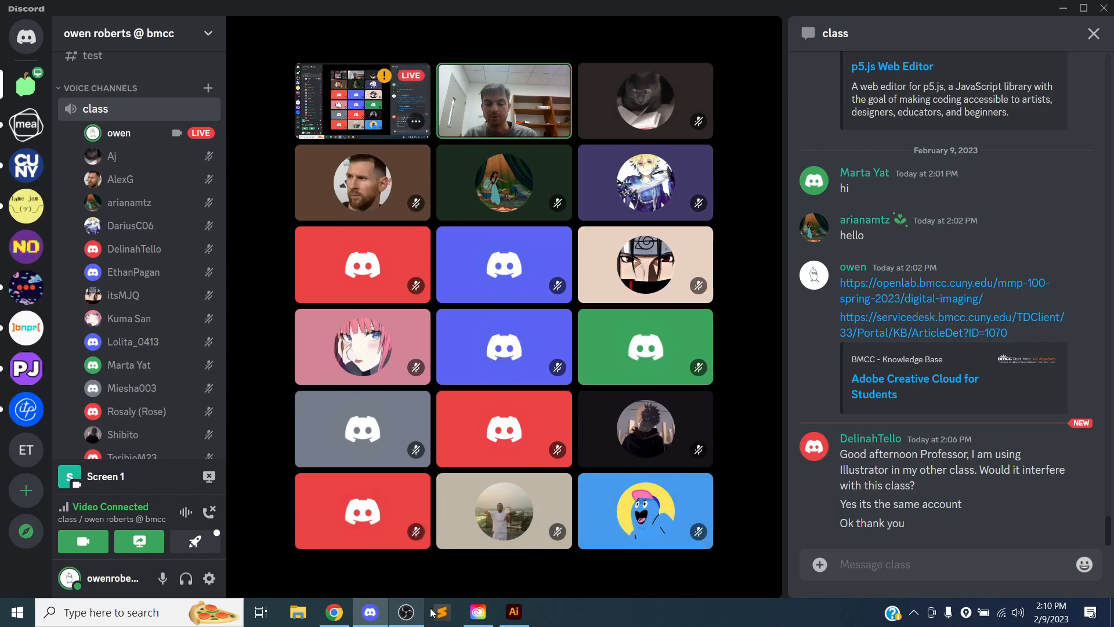
Switch to Adobe Illustrator and set up a new document from the 1280 x 1024 px Web preset in portrait orientation
mouse_move(520, 617)
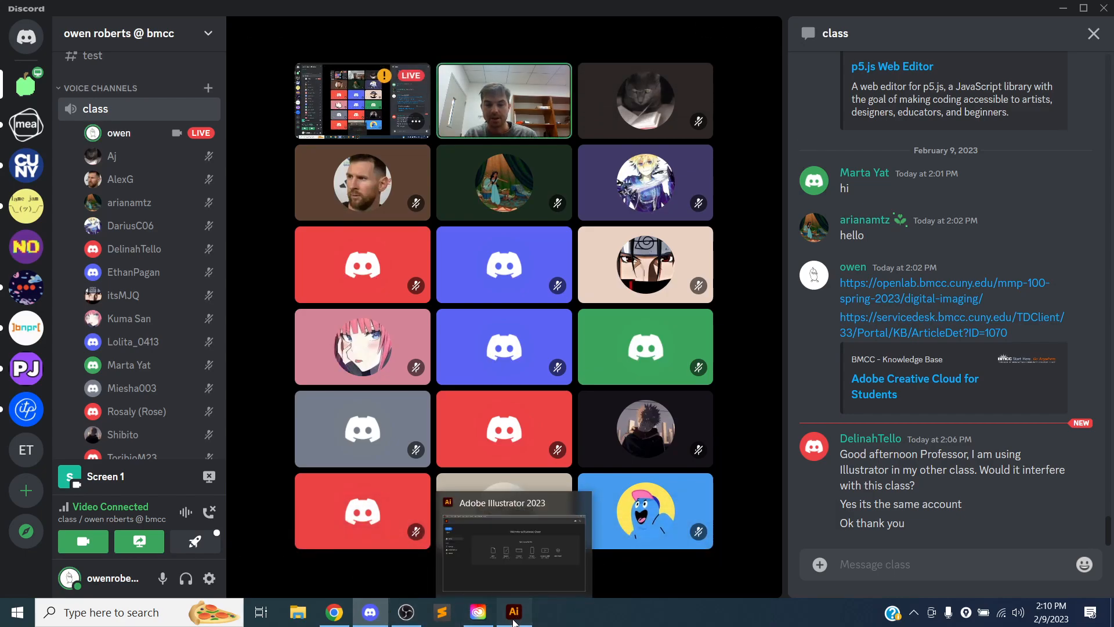
left_click(561, 570)
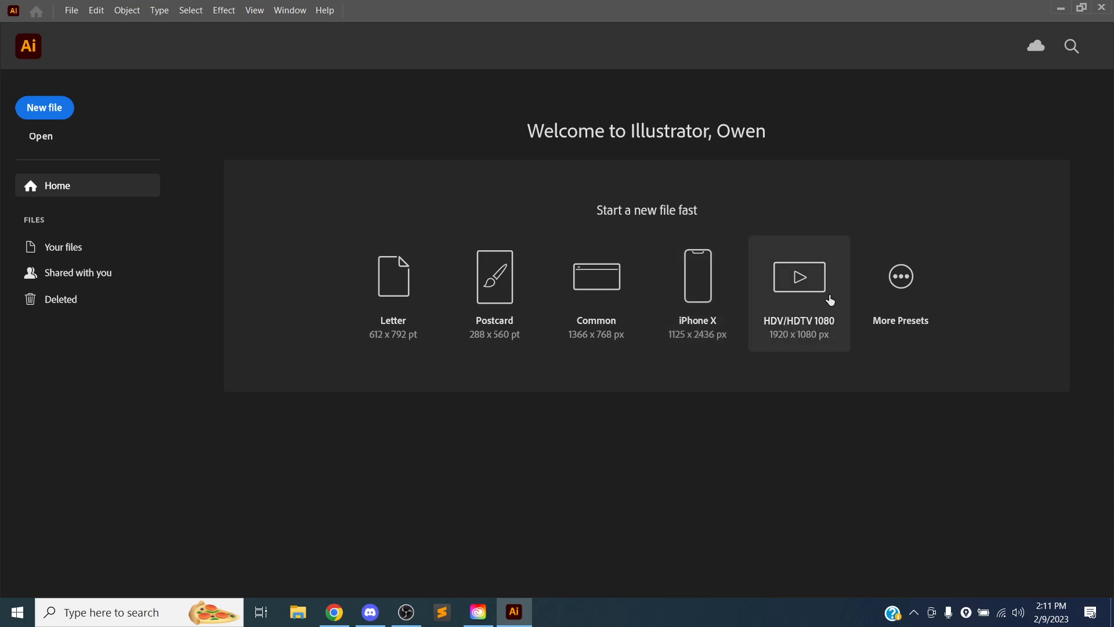
left_click(905, 285)
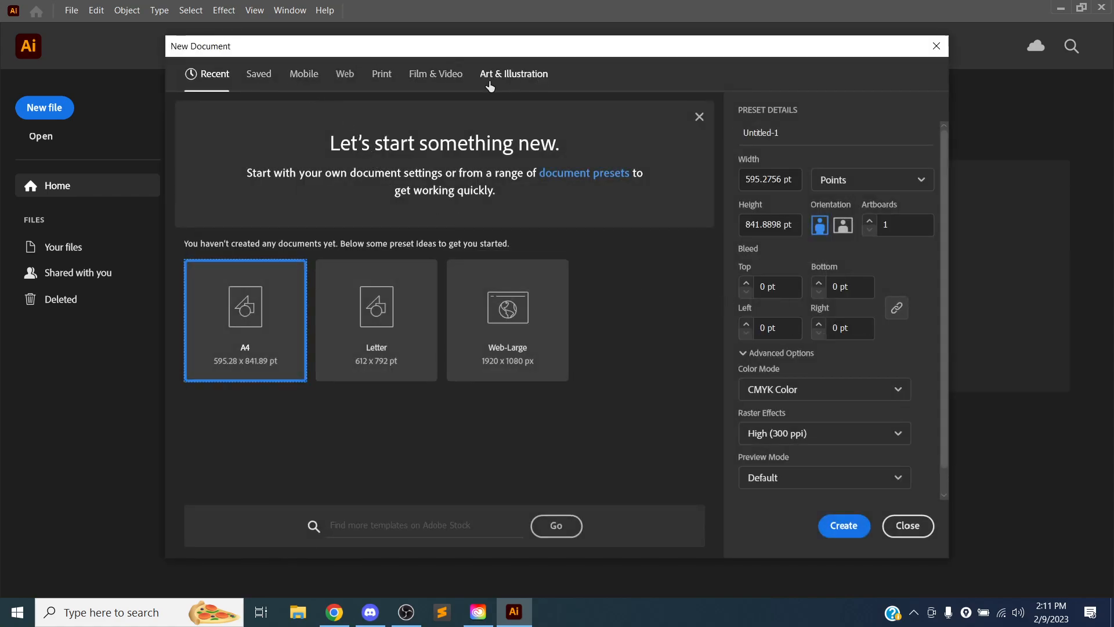
left_click(354, 81)
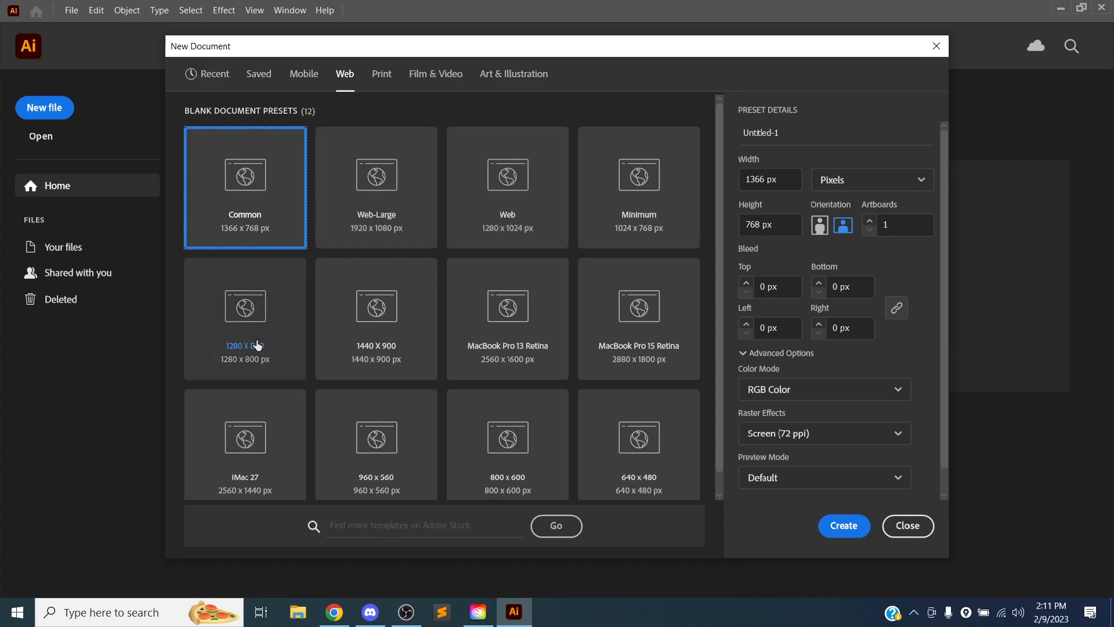
left_click(503, 182)
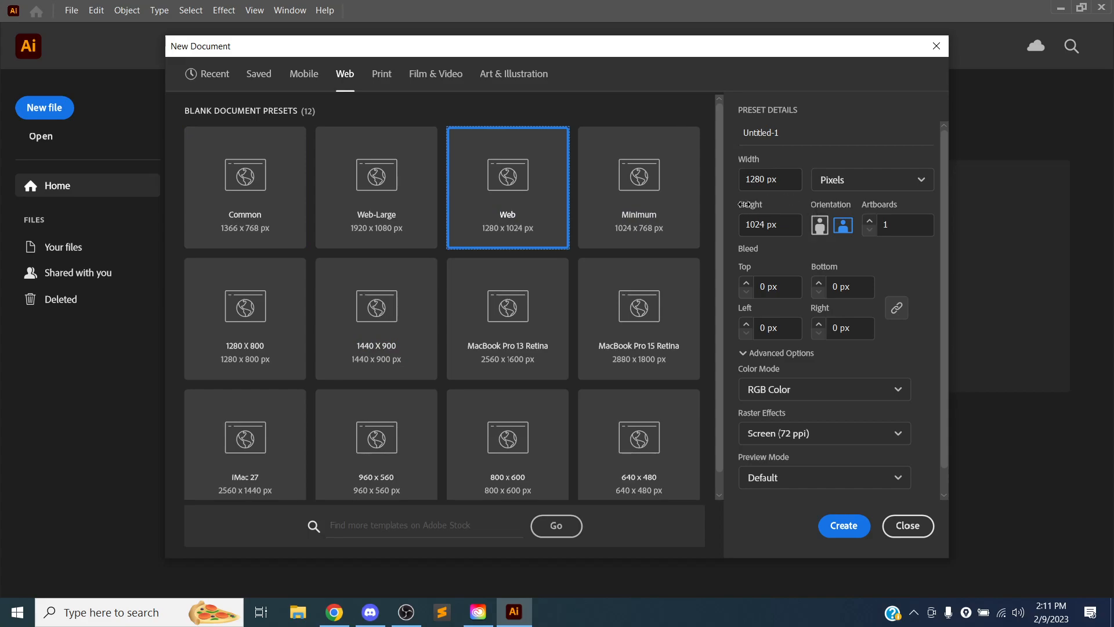
left_click(824, 232)
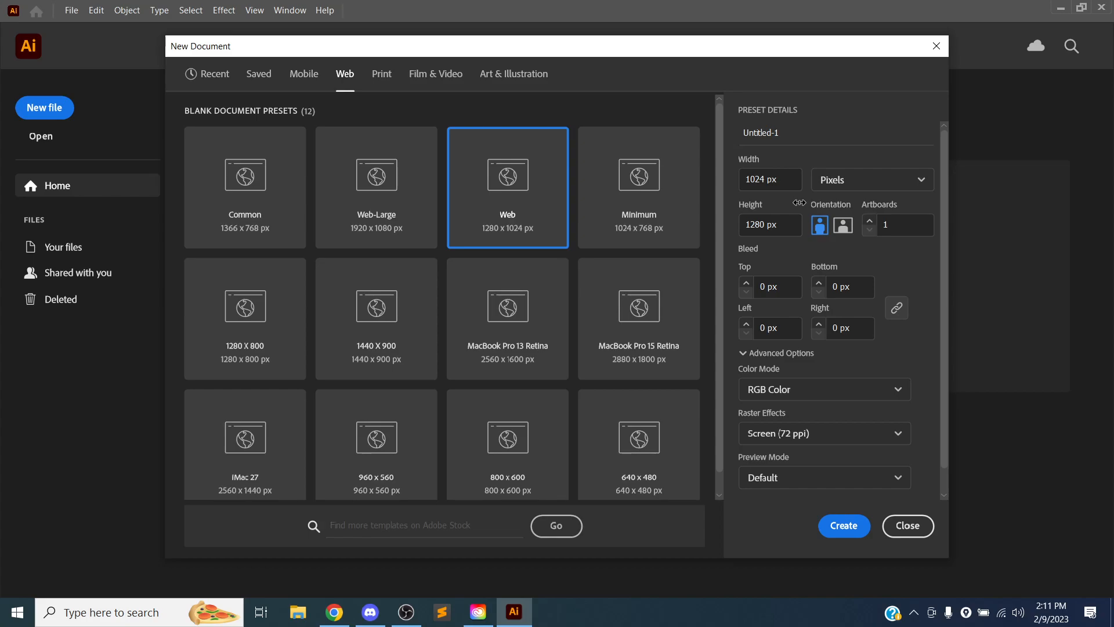
Keep Pixels as the document unit and create the new document
scroll(854, 307, "down", 1)
scroll(854, 306, "up", 1)
left_click(856, 179)
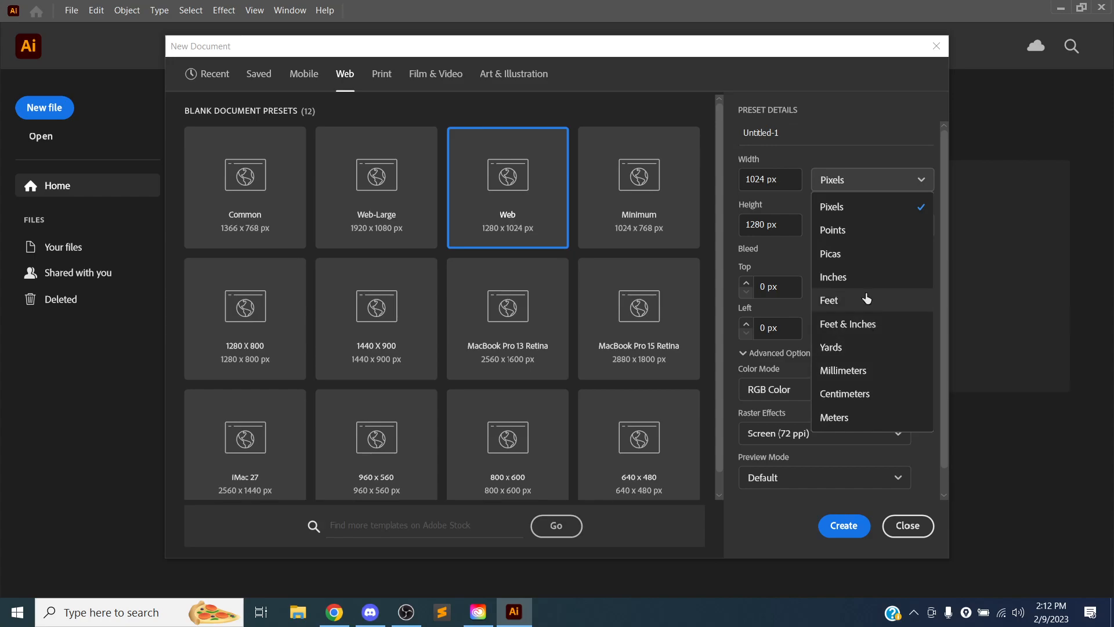
left_click(841, 207)
left_click(842, 525)
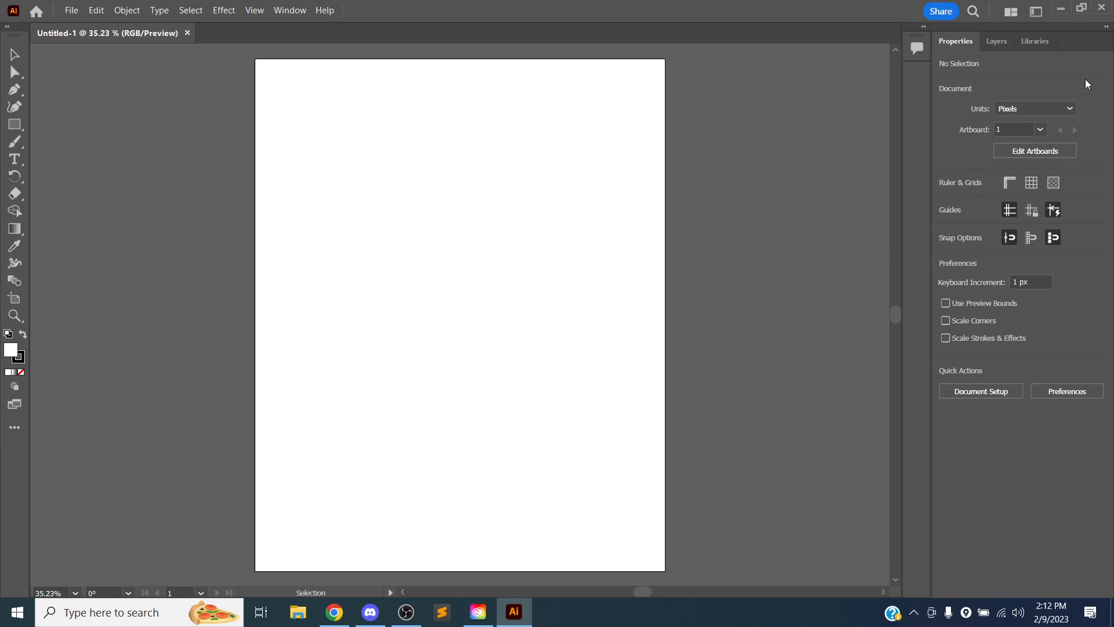
Look through the Properties, Layers and Comments panels, expanding and collapsing Comments
left_click(998, 43)
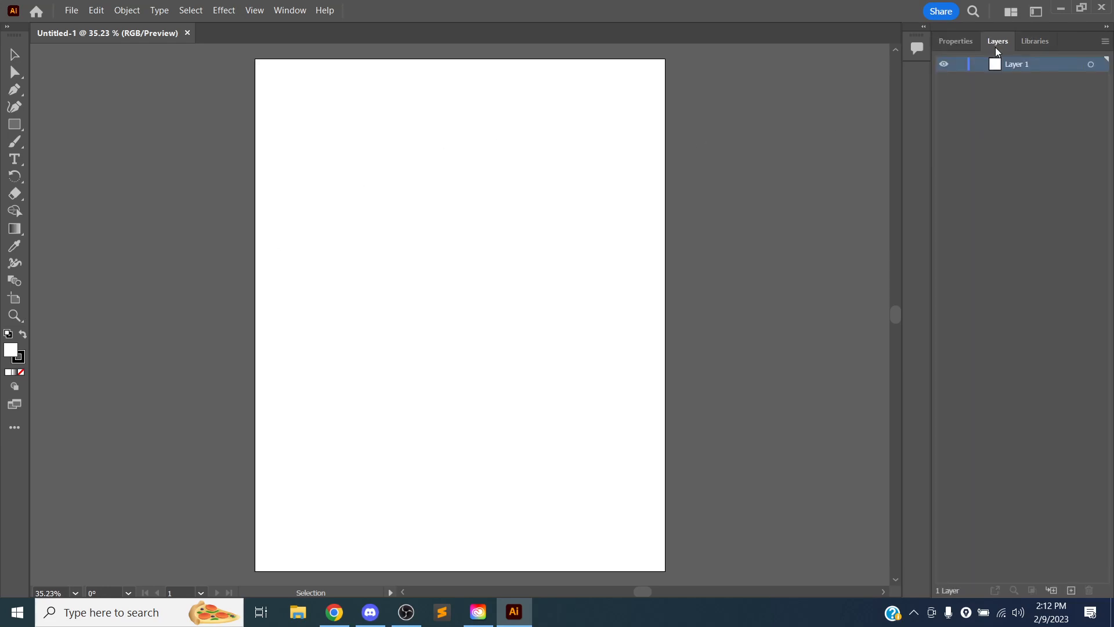
left_click(961, 42)
left_click(996, 42)
left_click(917, 49)
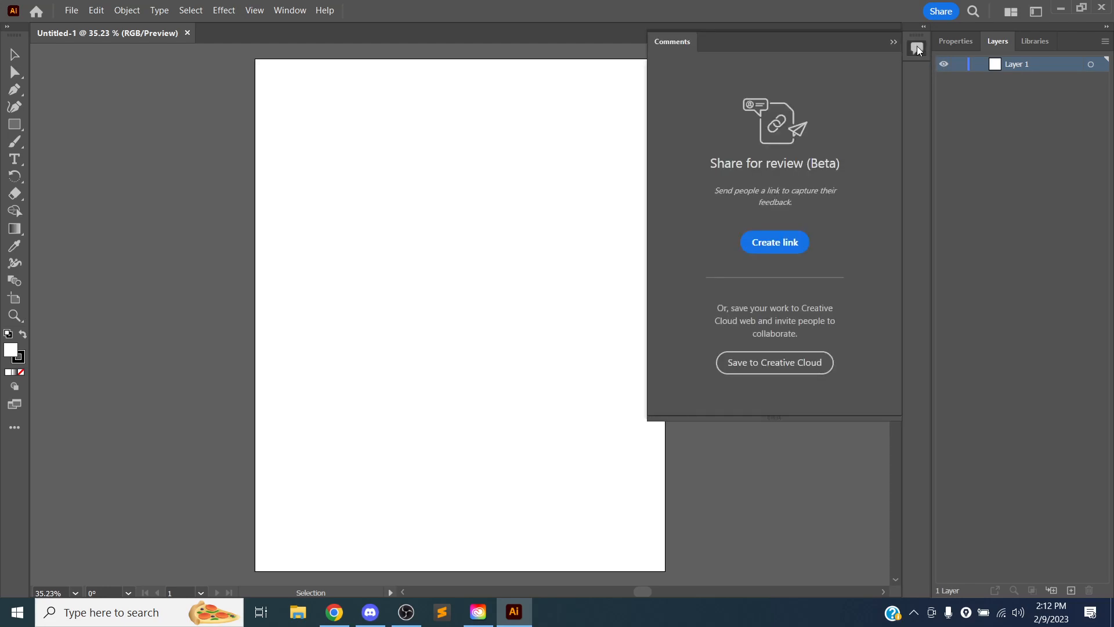
left_click(896, 49)
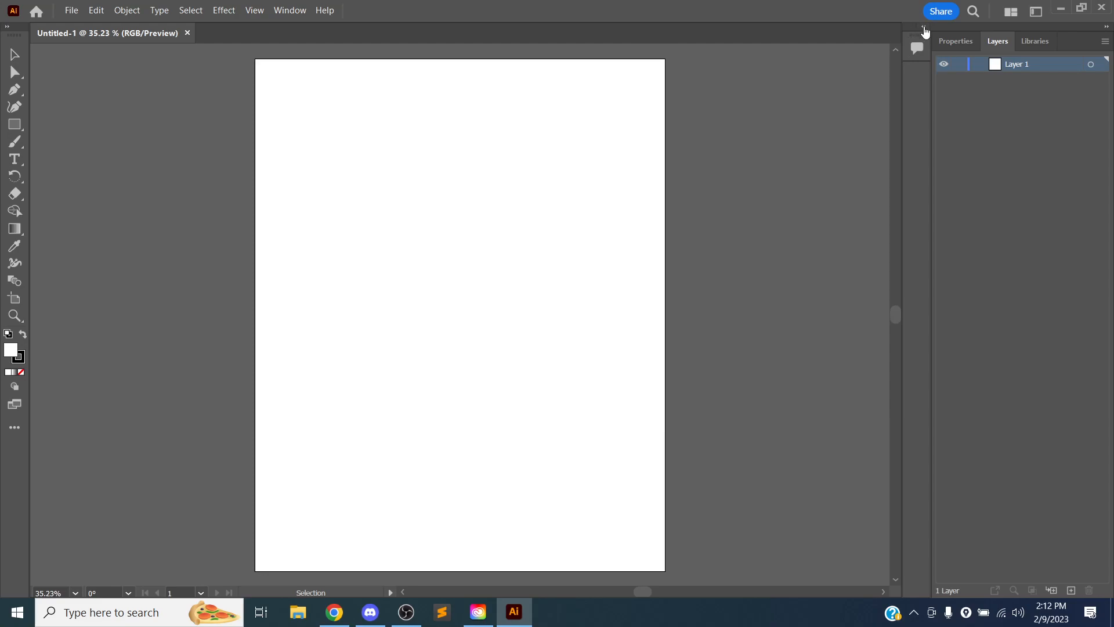
left_click(925, 32)
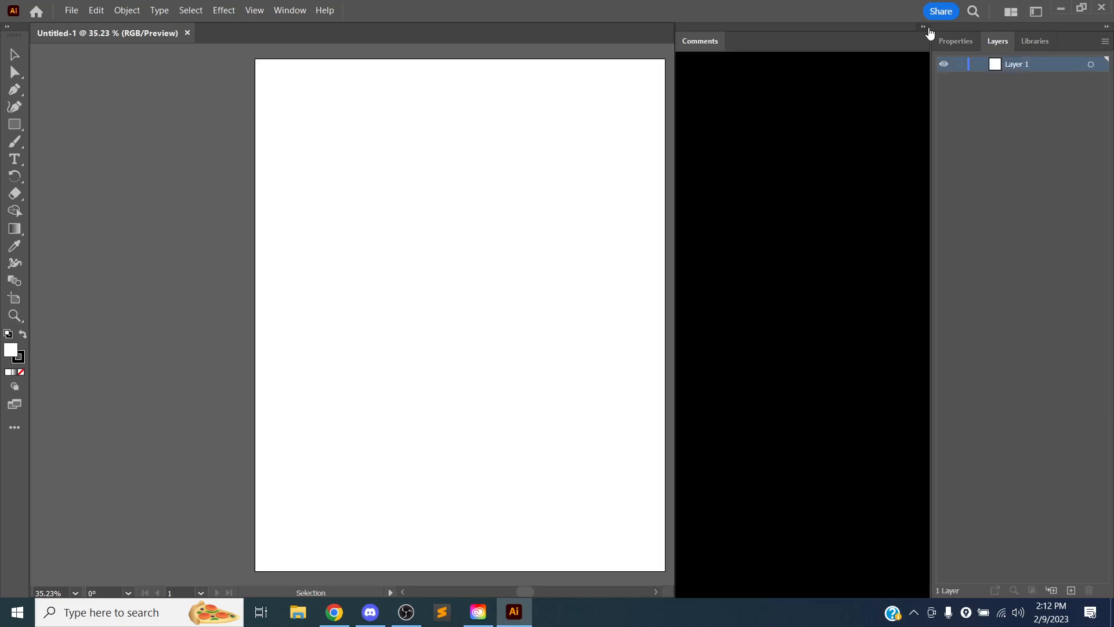
left_click(929, 33)
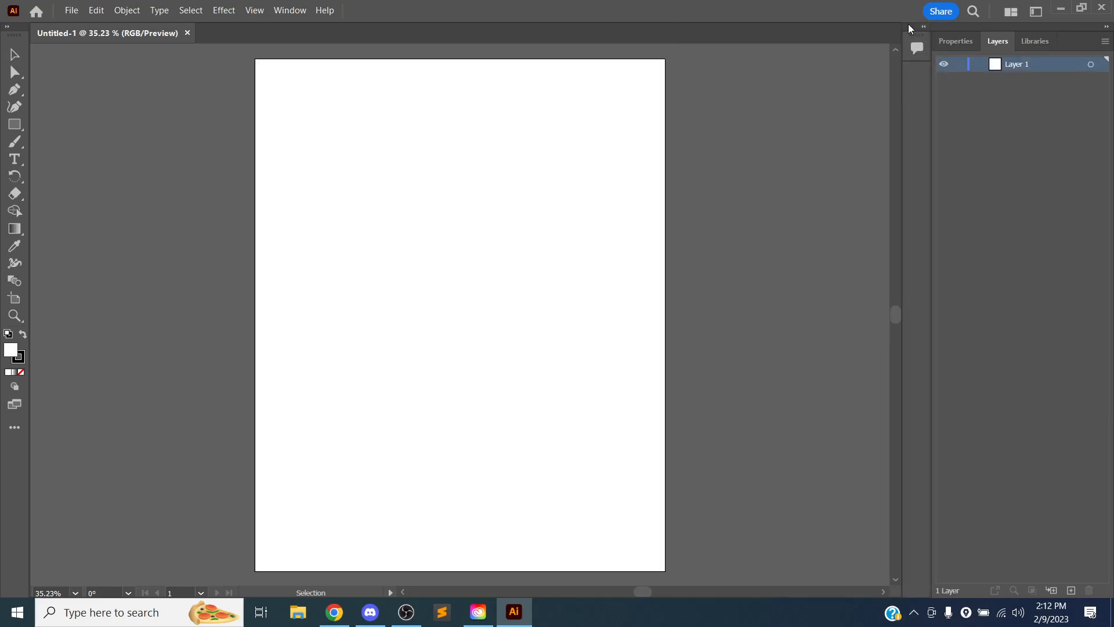
Detach the Comments panel from the dock and close it
right_click(909, 29)
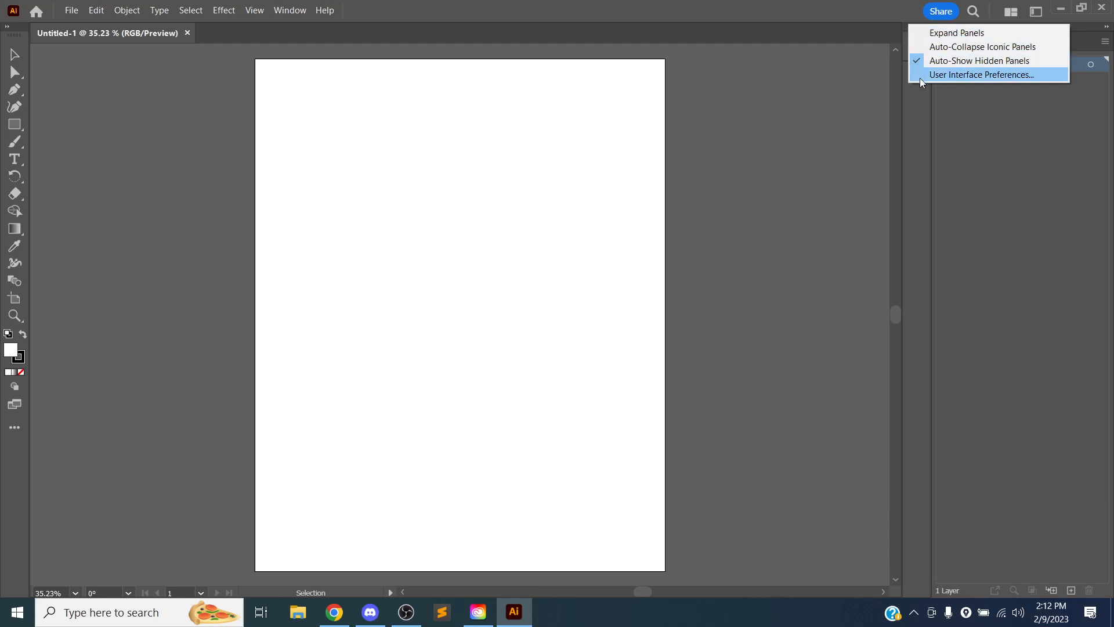
left_click(916, 104)
left_click_drag(951, 33, 762, 116)
left_click_drag(873, 95, 1108, 42)
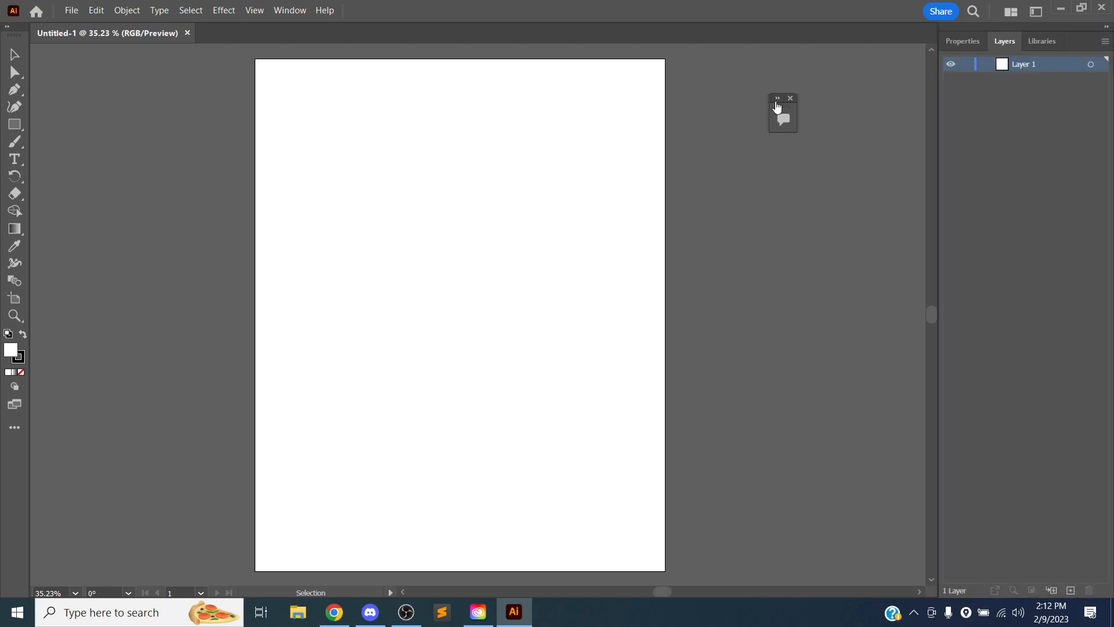
left_click(791, 99)
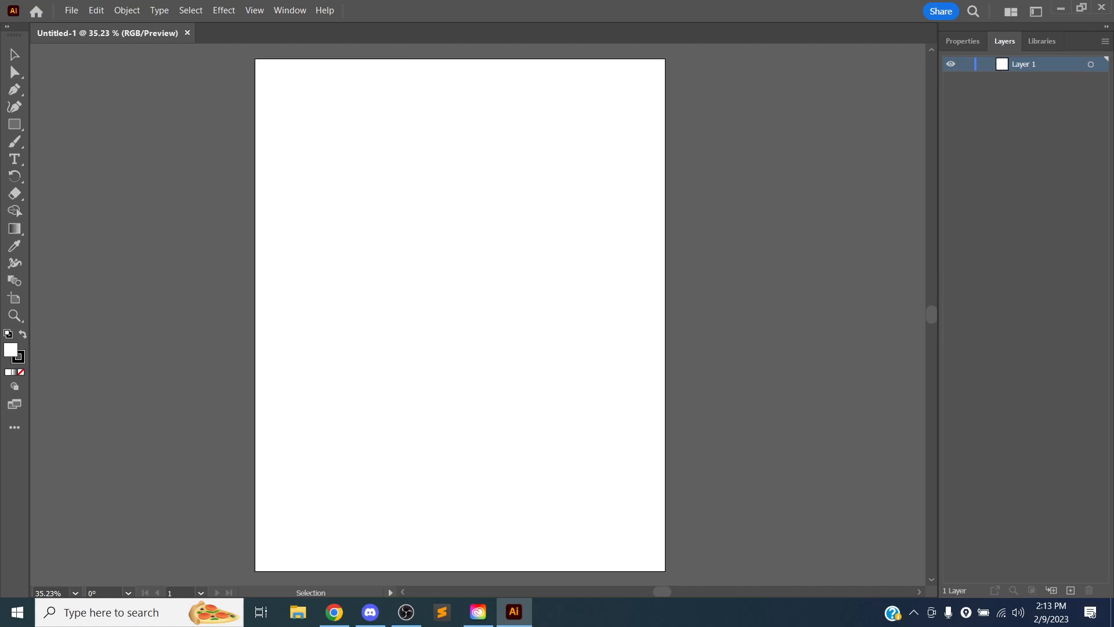
Dock the Layers panel below Properties and Libraries, and move it into its own column beside Properties
left_click_drag(998, 40, 963, 602)
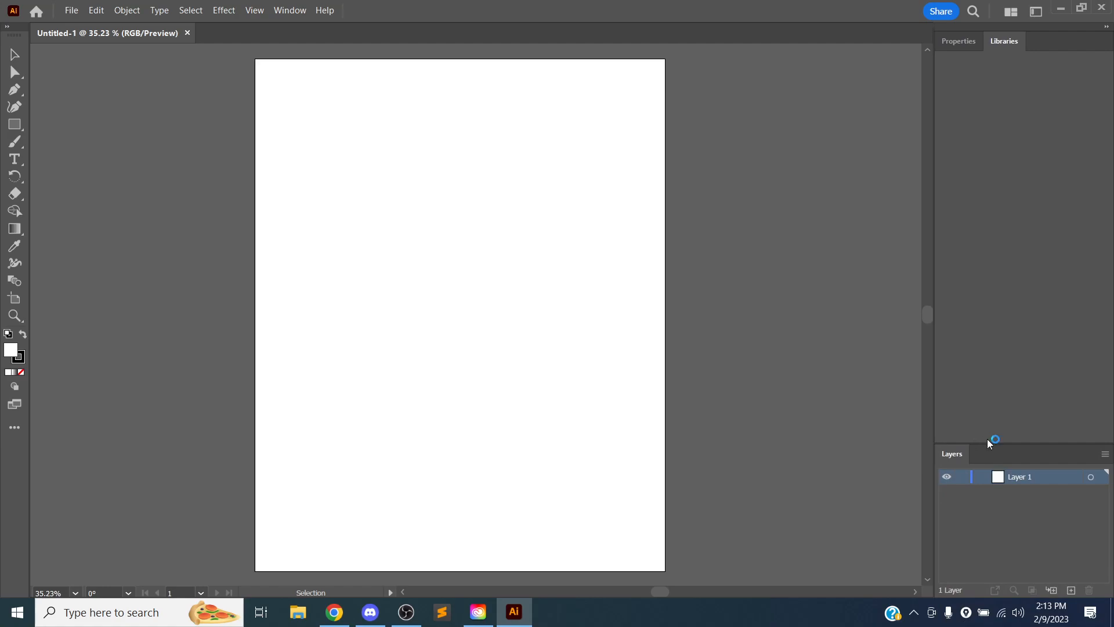
left_click(958, 40)
left_click(1004, 41)
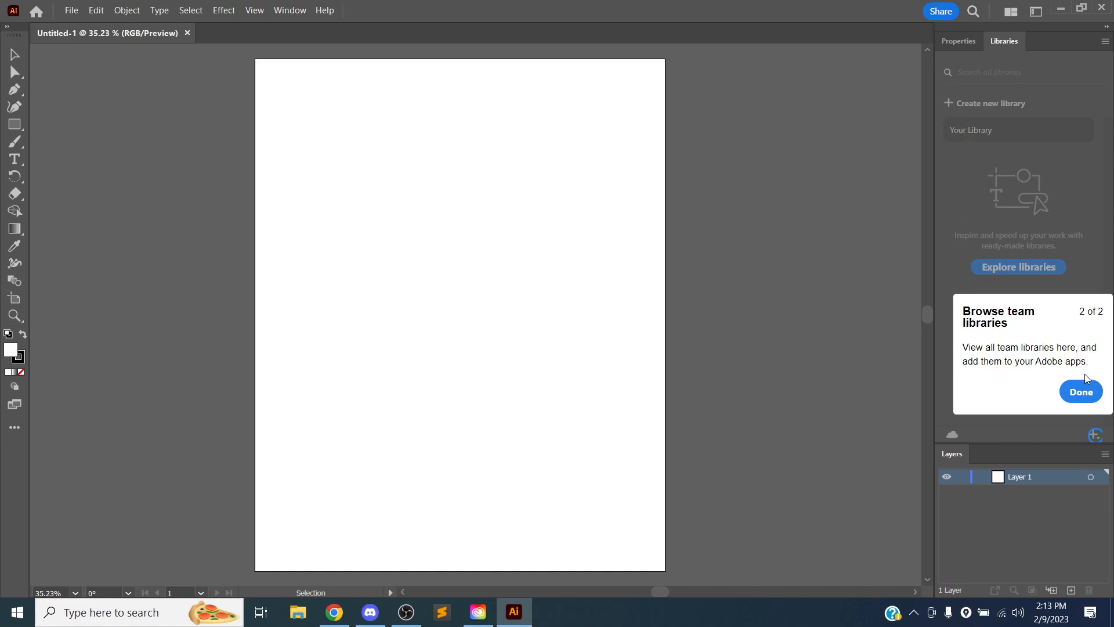
left_click(1081, 392)
left_click(958, 42)
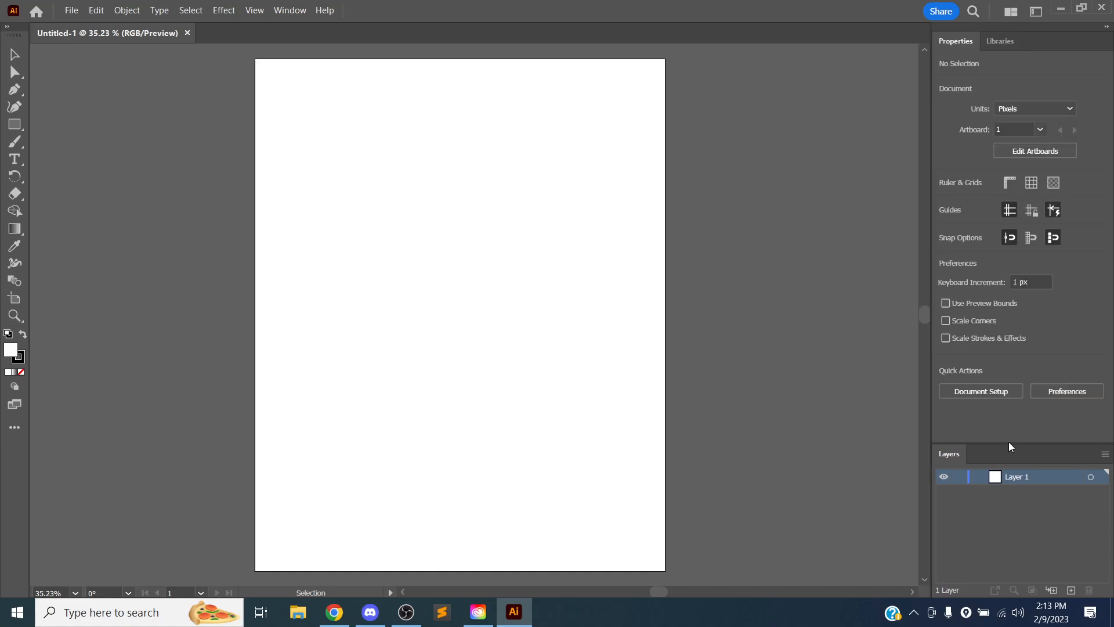
left_click_drag(970, 458, 917, 177)
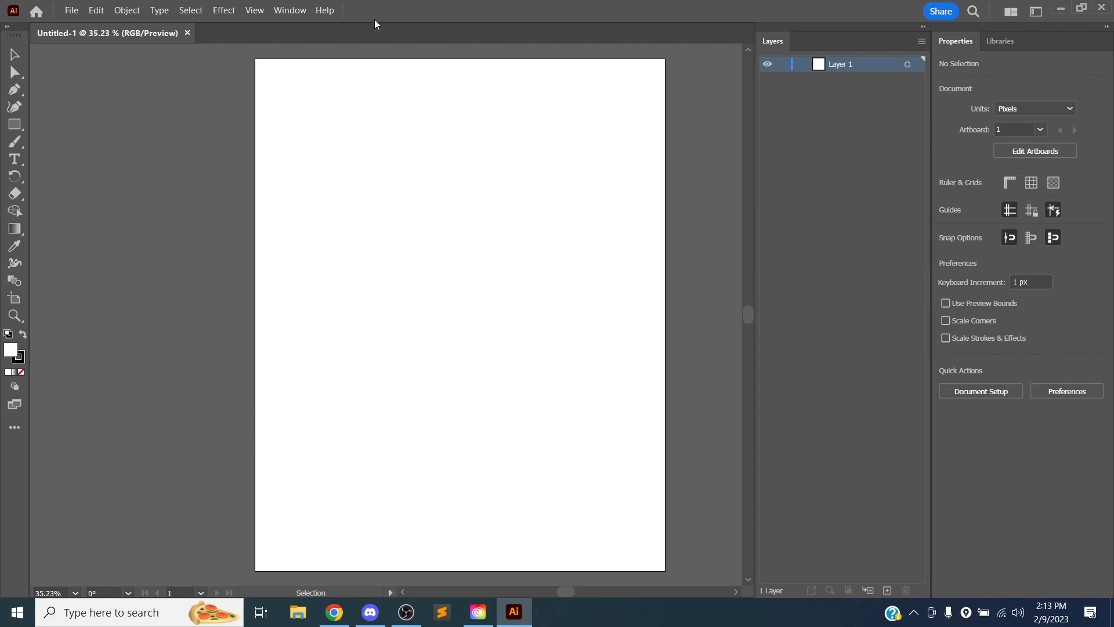
Reset the Essentials workspace to its default panel layout
left_click(287, 11)
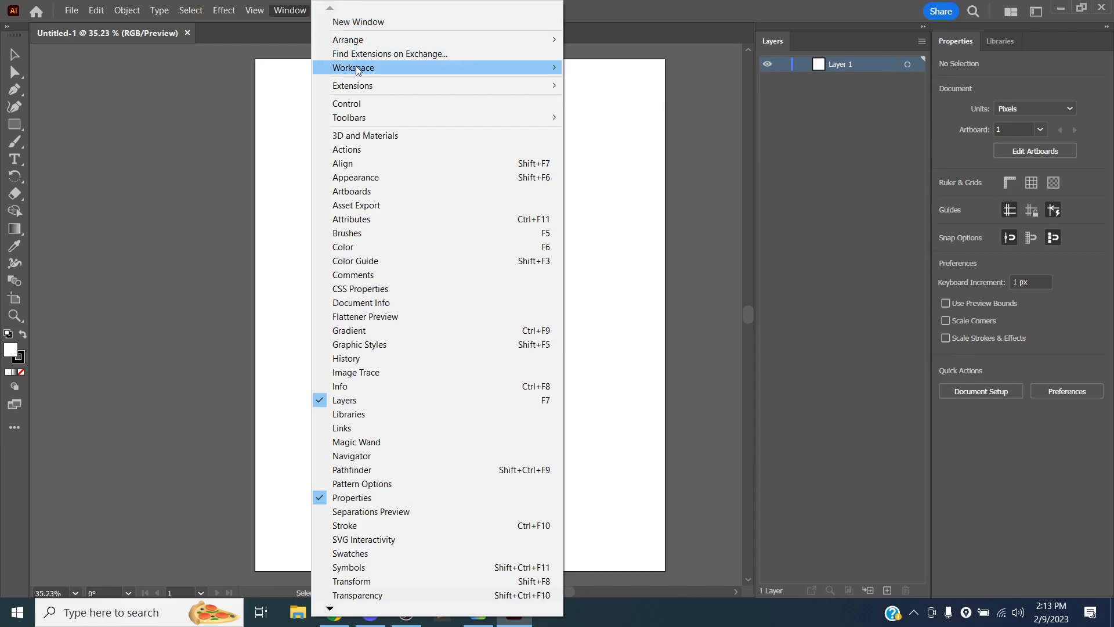
mouse_move(464, 68)
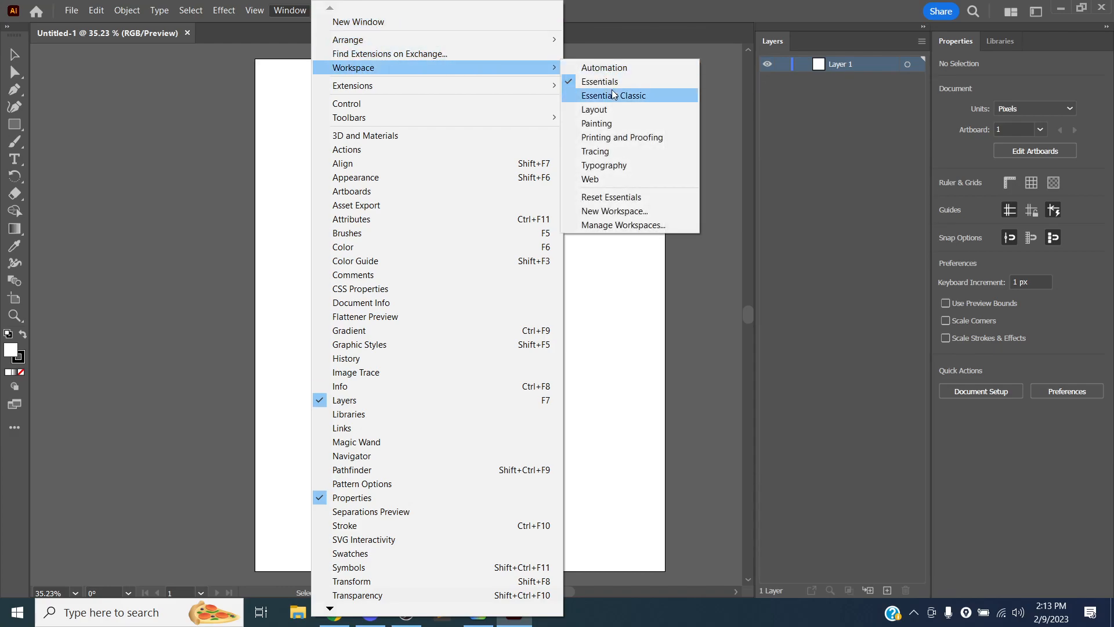
left_click(679, 198)
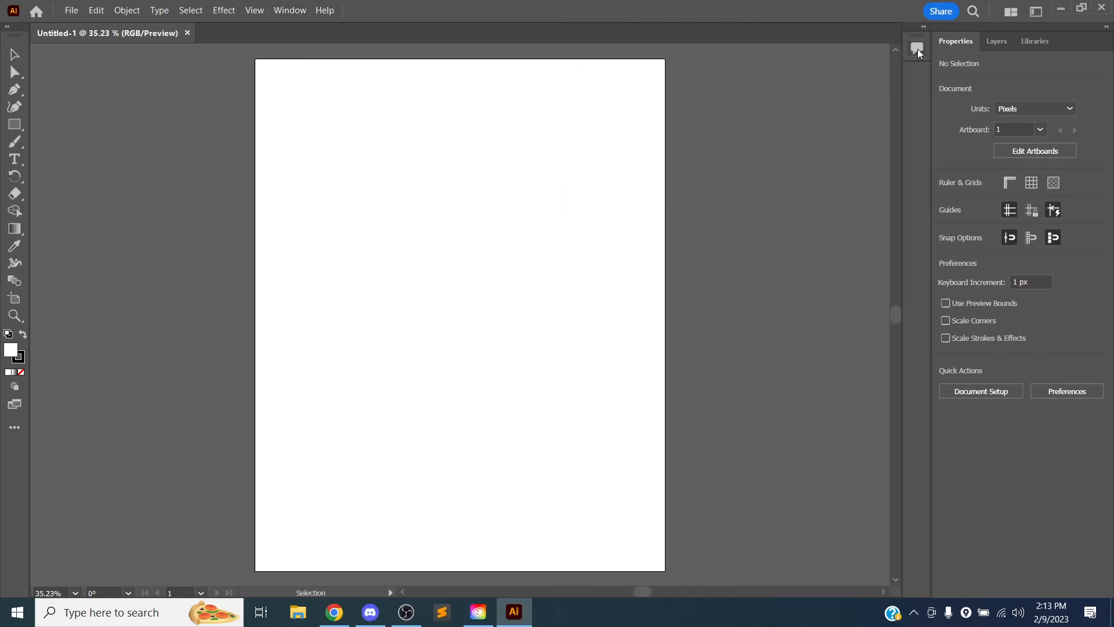
Remove the Comments panel, dock Layers in its own column beside Properties, and keep Libraries grouped with Properties
left_click_drag(951, 27, 1111, 49)
left_click_drag(684, 101, 918, 58)
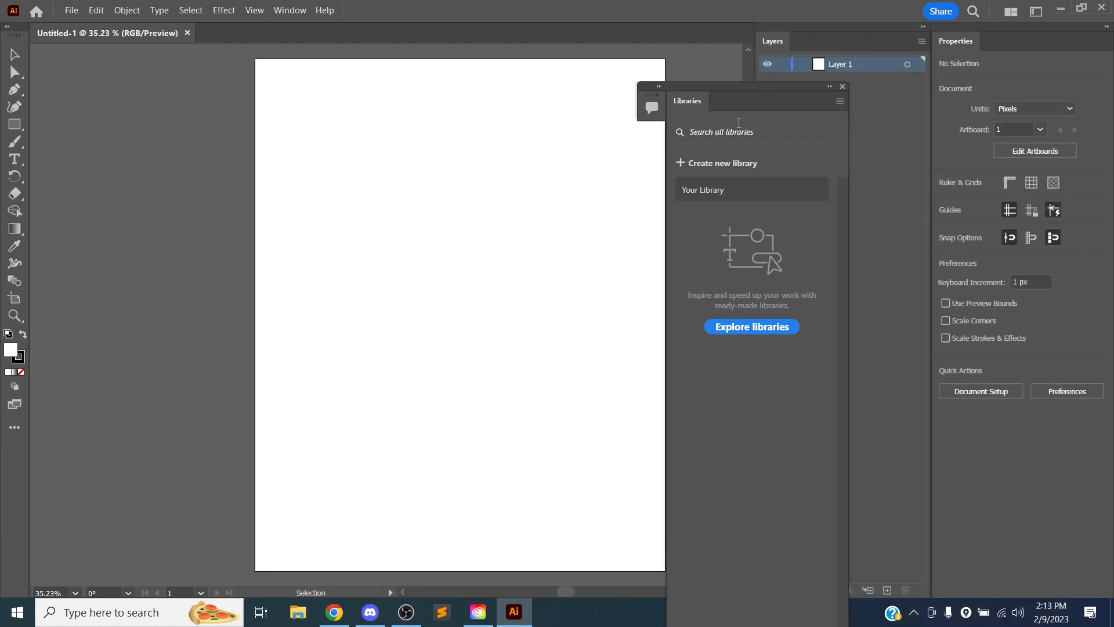
left_click_drag(696, 107, 1001, 39)
left_click(949, 44)
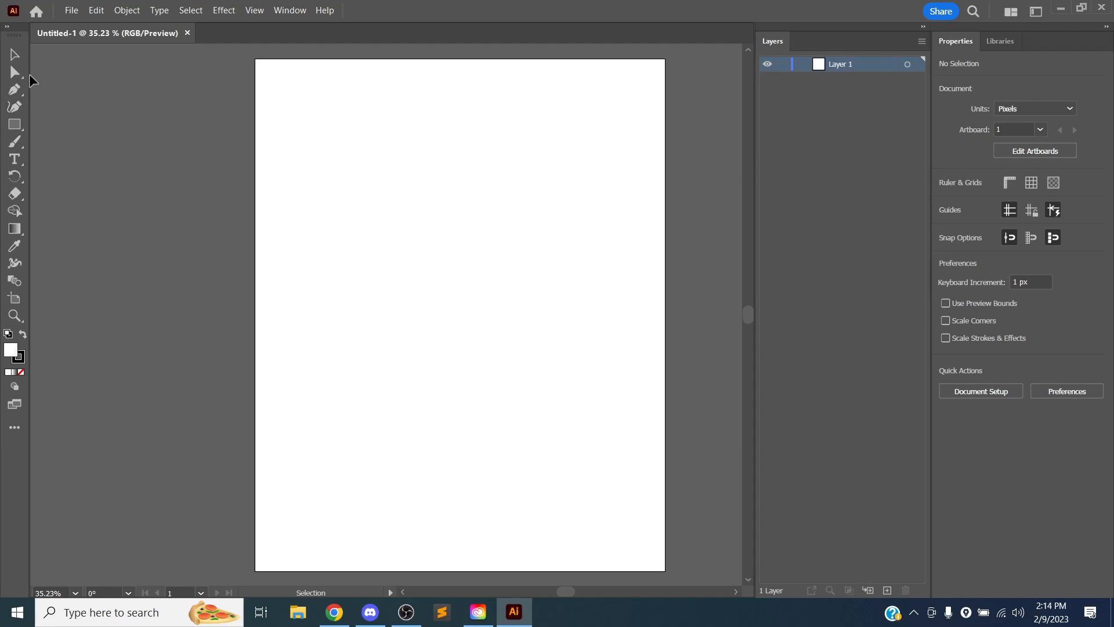
Switch the tools to a two-column layout and return them to a single column
left_click(8, 26)
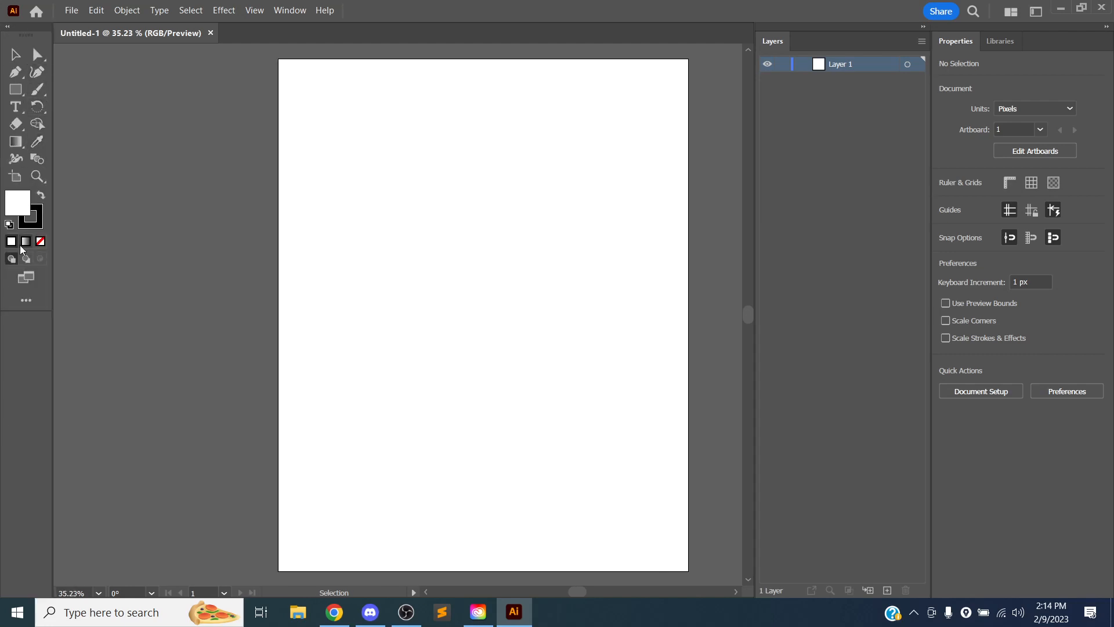
left_click(8, 26)
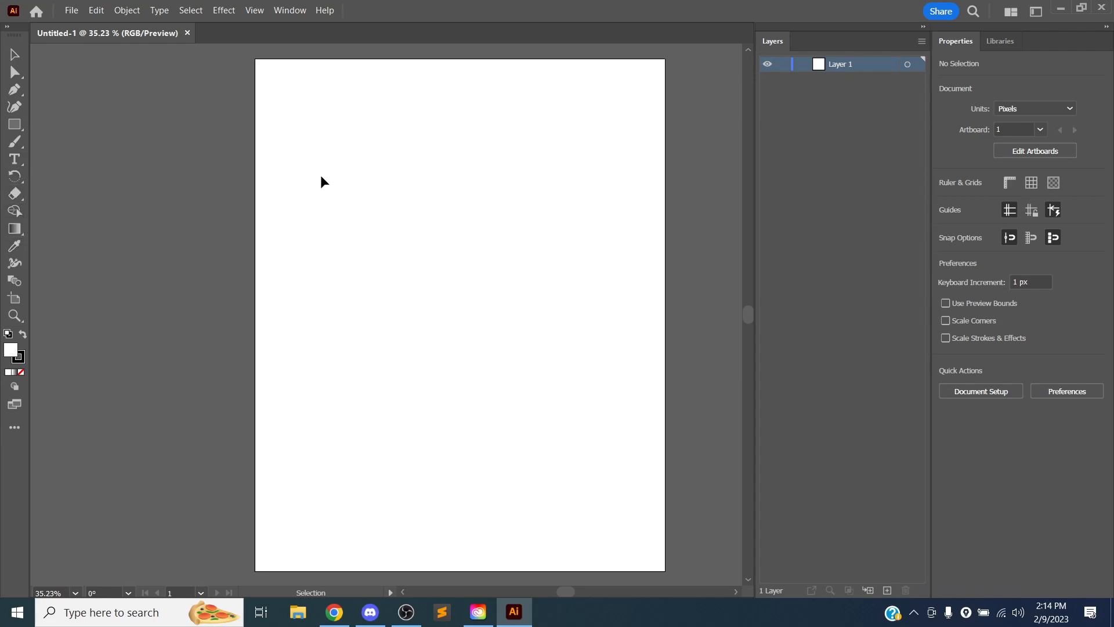
Pan freely around the blank artboard and move the view up and down over it
key("space")
left_click_drag(446, 212, 399, 162)
key("space")
key("space")
scroll(404, 167, "down", 4)
scroll(403, 167, "up", 10)
scroll(404, 168, "down", 5)
scroll(404, 167, "up", 4)
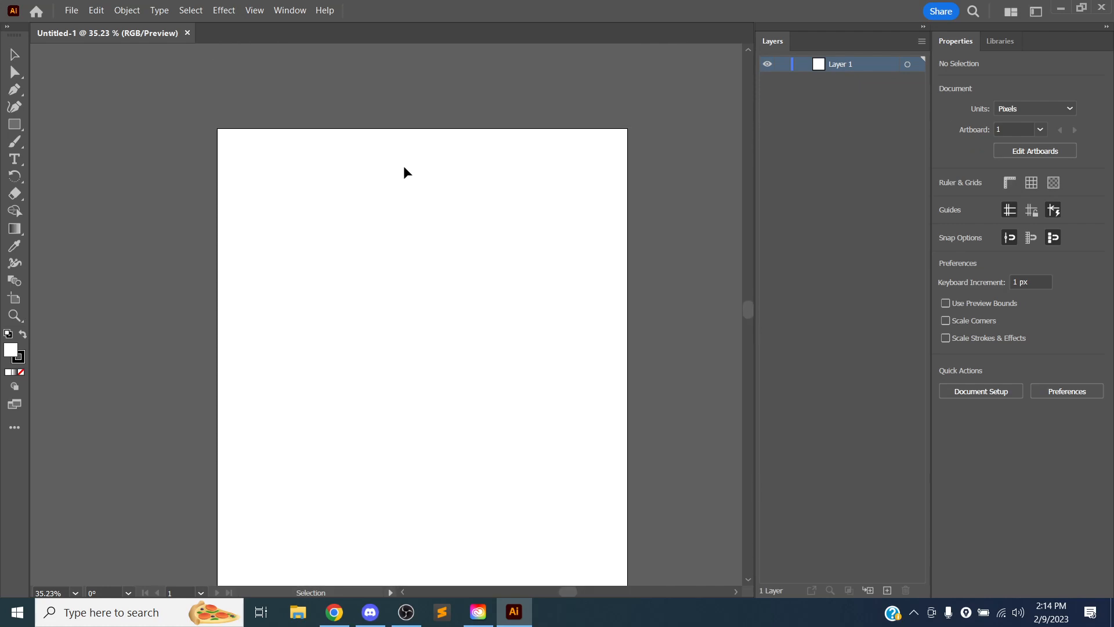
scroll(404, 167, "down", 4)
scroll(404, 167, "up", 4)
scroll(404, 166, "down", 2)
scroll(404, 167, "up", 2)
scroll(404, 166, "down", 5)
scroll(404, 167, "up", 6)
scroll(404, 167, "down", 6)
scroll(403, 166, "down", 4)
scroll(403, 166, "up", 8)
scroll(404, 166, "down", 4)
scroll(404, 167, "up", 11)
scroll(405, 173, "up", 4)
scroll(405, 172, "down", 8)
Move the view sideways back and forth across the artboard
scroll(404, 172, "left", 1)
scroll(405, 173, "right", 3)
scroll(404, 173, "left", 6)
scroll(404, 173, "right", 5)
scroll(405, 172, "left", 7)
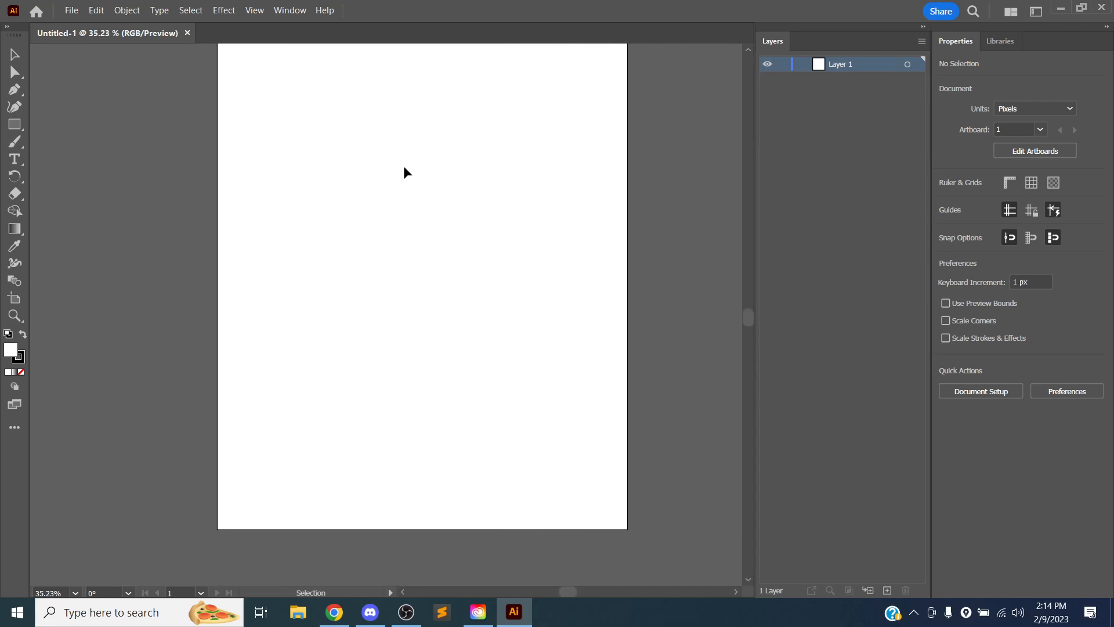
scroll(404, 167, "left", 3)
scroll(404, 167, "right", 4)
scroll(404, 167, "left", 2)
scroll(403, 167, "right", 3)
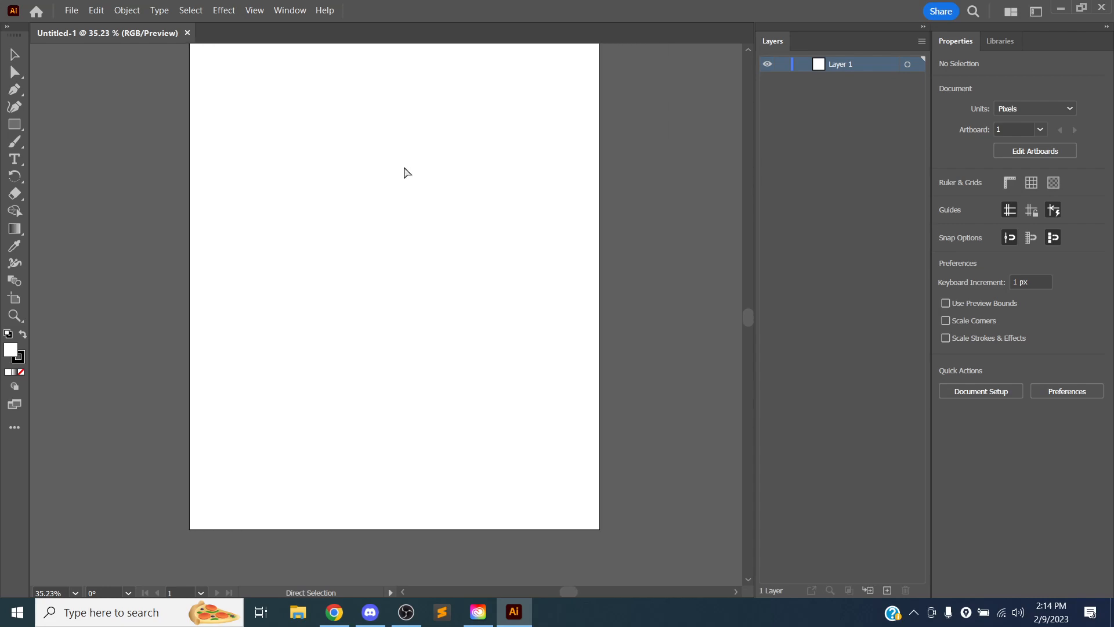
Zoom in and out on the artboard, finishing at 33.33% with the whole page in view
scroll(405, 168, "down", 4)
scroll(404, 168, "up", 7)
scroll(404, 172, "down", 1)
scroll(405, 172, "up", 2)
scroll(404, 173, "down", 4)
scroll(404, 172, "up", 2)
scroll(405, 172, "up", 3)
scroll(404, 173, "down", 4)
scroll(405, 173, "up", 1)
scroll(404, 172, "up", 1)
scroll(404, 173, "down", 2)
scroll(405, 172, "up", 4)
scroll(404, 172, "down", 1)
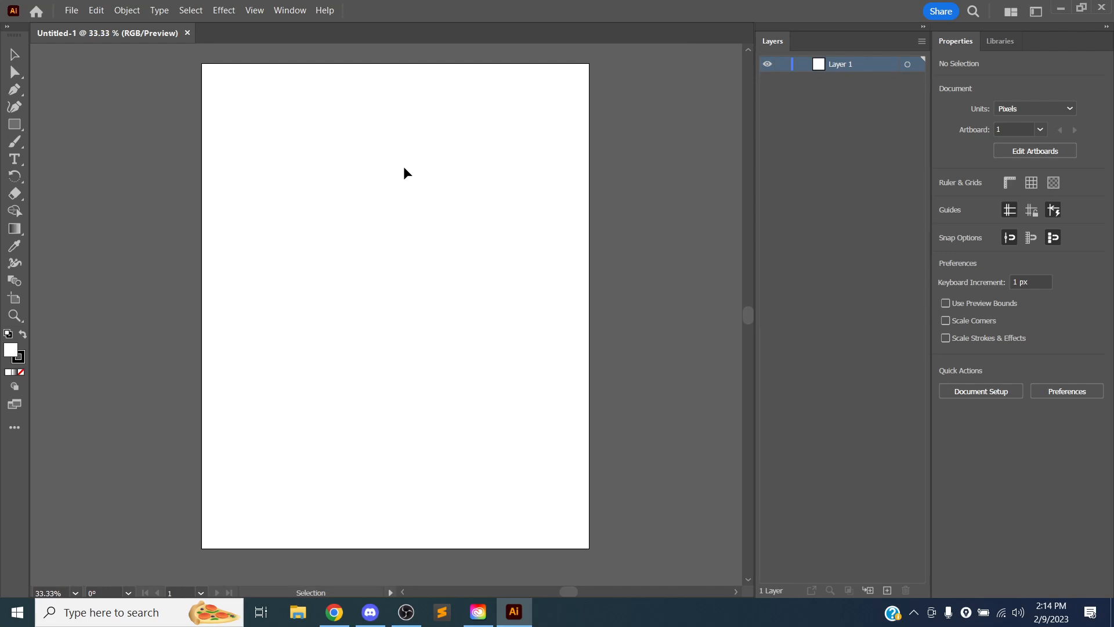
Zoom in and out with the Zoom tool, settling at 50%, and pan the artboard back into view
left_click(14, 315)
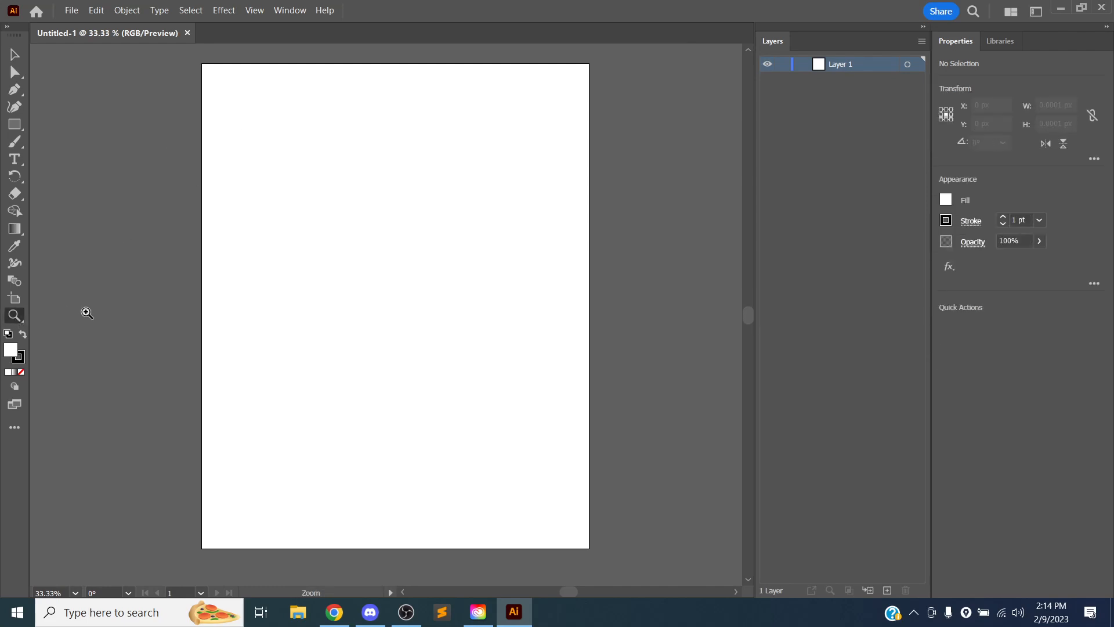
left_click(280, 257)
left_click(351, 242)
left_click(560, 257)
left_click(560, 258)
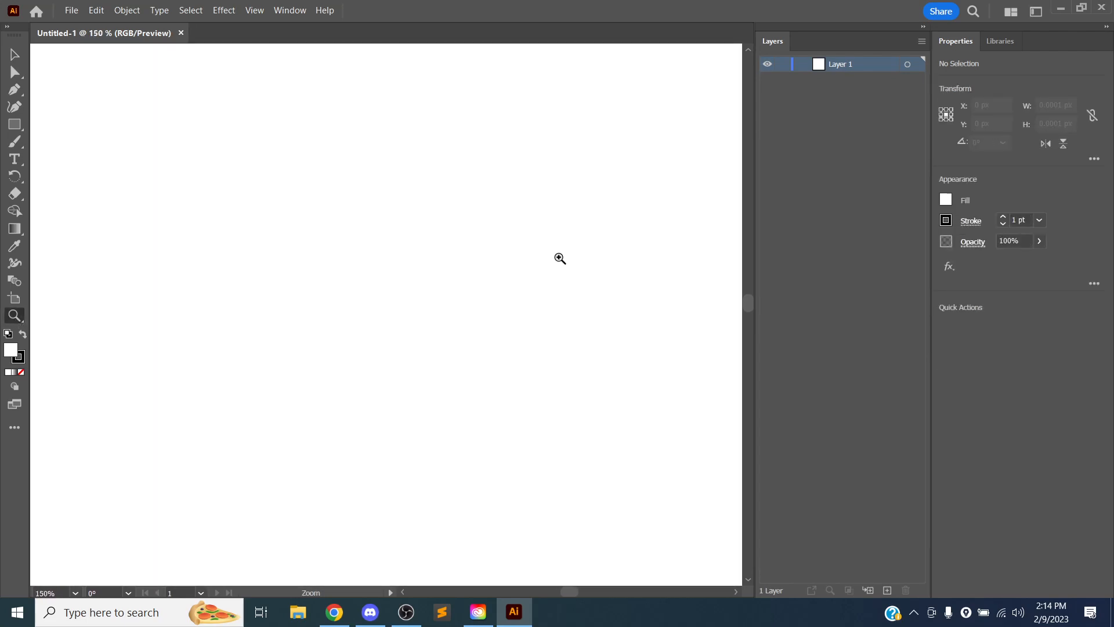
left_click(477, 275)
left_click(476, 275, "alt")
left_click(476, 274, "alt")
left_click(476, 274, "alt")
left_click(476, 273, "alt")
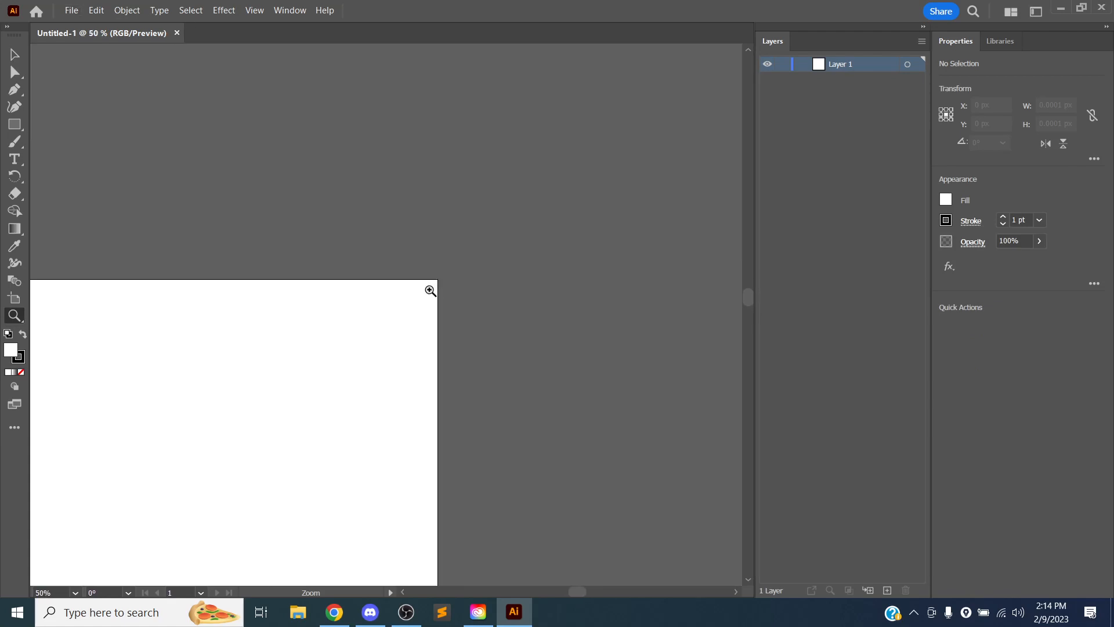
left_click_drag(323, 317, 608, 116)
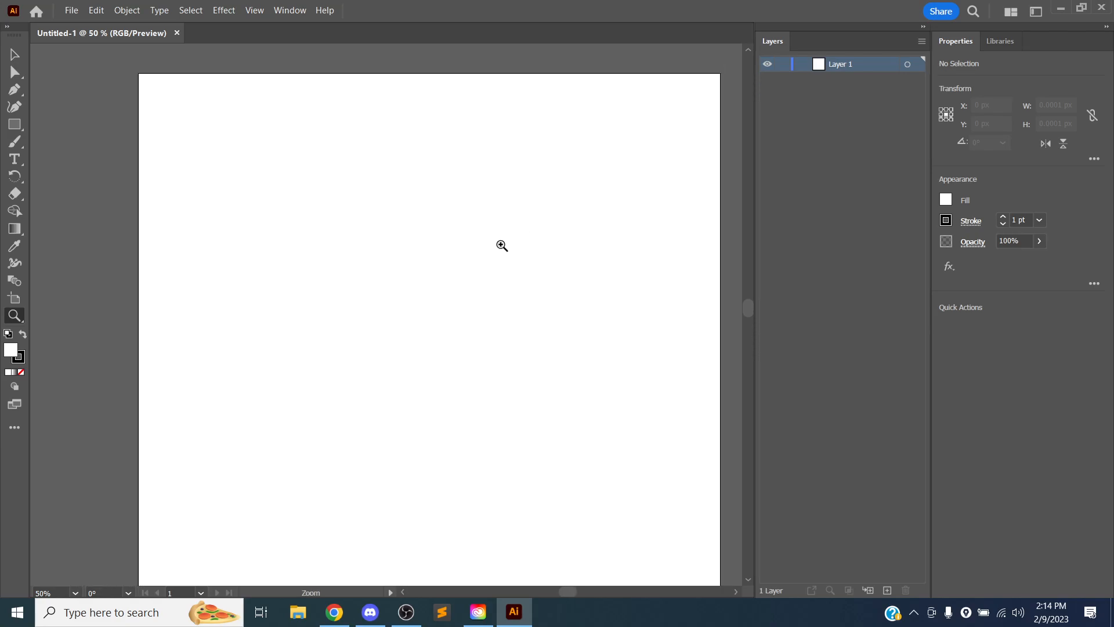
Pan the artboard and zoom in and out with the Zoom tool, finishing at 25% with the whole page in view
left_click_drag(447, 276, 449, 239)
left_click(451, 266)
left_click(451, 266, "alt")
left_click(450, 266, "alt")
left_click(451, 266, "alt")
left_click(450, 266, "alt")
left_click(451, 266)
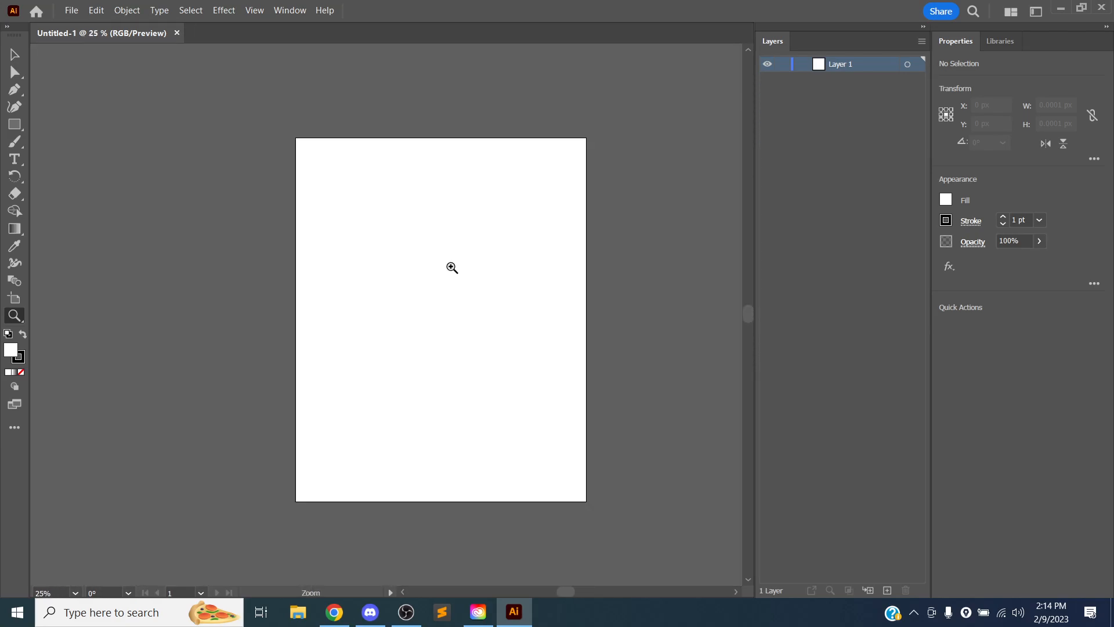
Zoom in and out in preset increments with the zoom commands, returning to the full view of the page
key("ctrl+plus")
key("ctrl+plus")
key("ctrl+minus")
key("ctrl+minus")
key("ctrl+plus")
key("ctrl+plus")
key("ctrl+plus")
key("ctrl+minus")
key("ctrl+minus")
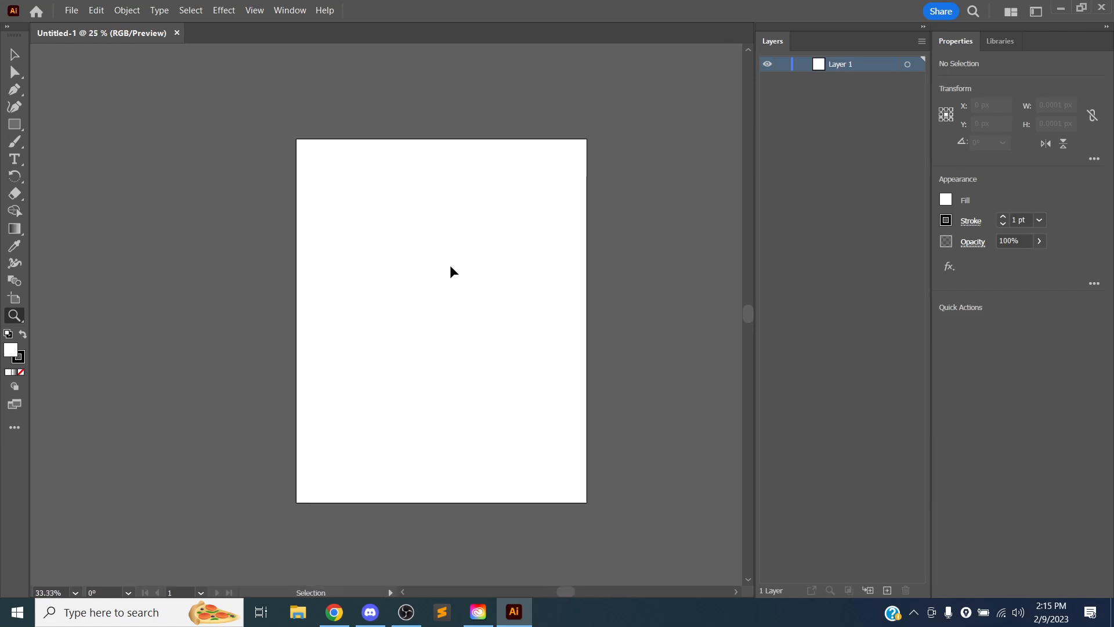
Switch between fitting the artboard in the window and actual size, finishing with the artboard fitted
key("ctrl+0")
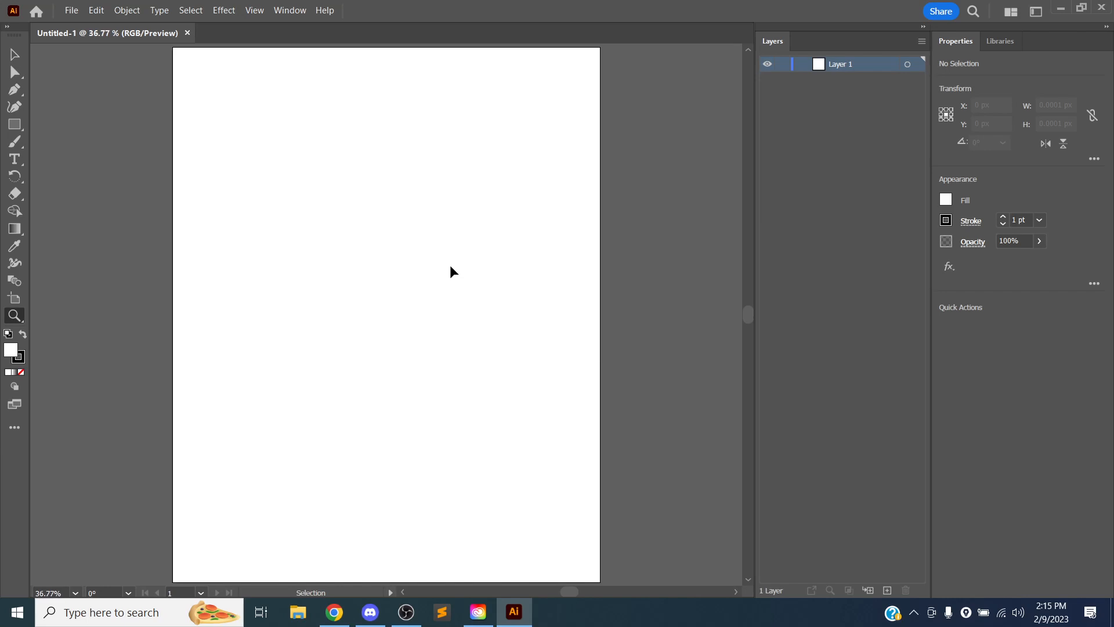
key("ctrl+1")
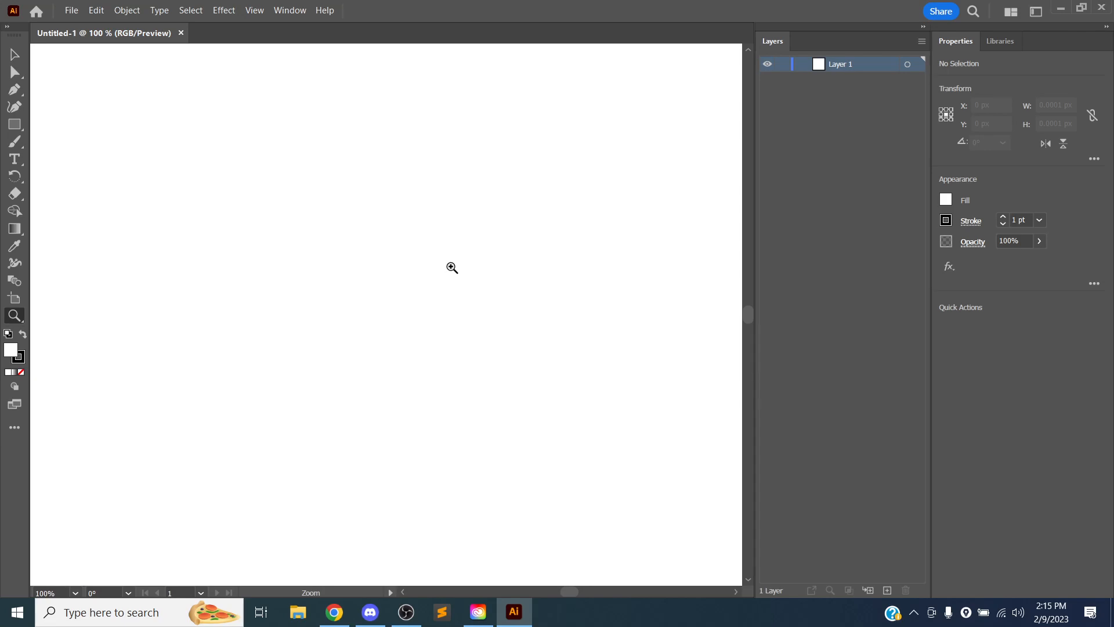
key("ctrl+0")
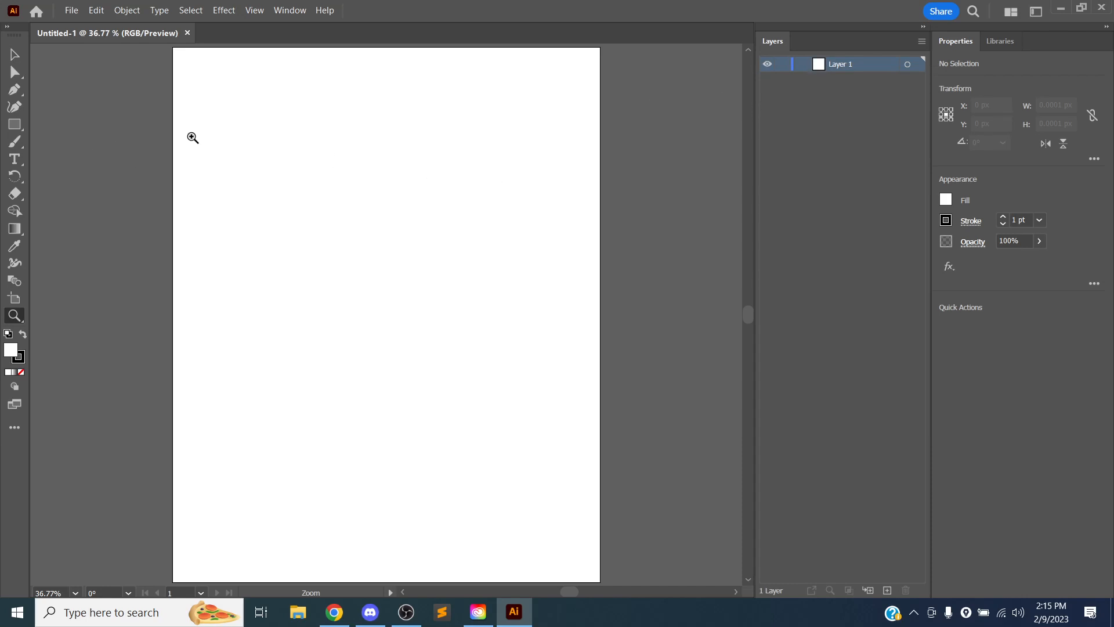
Show the document grid and inspect its lines at different zoom levels
left_click(254, 11)
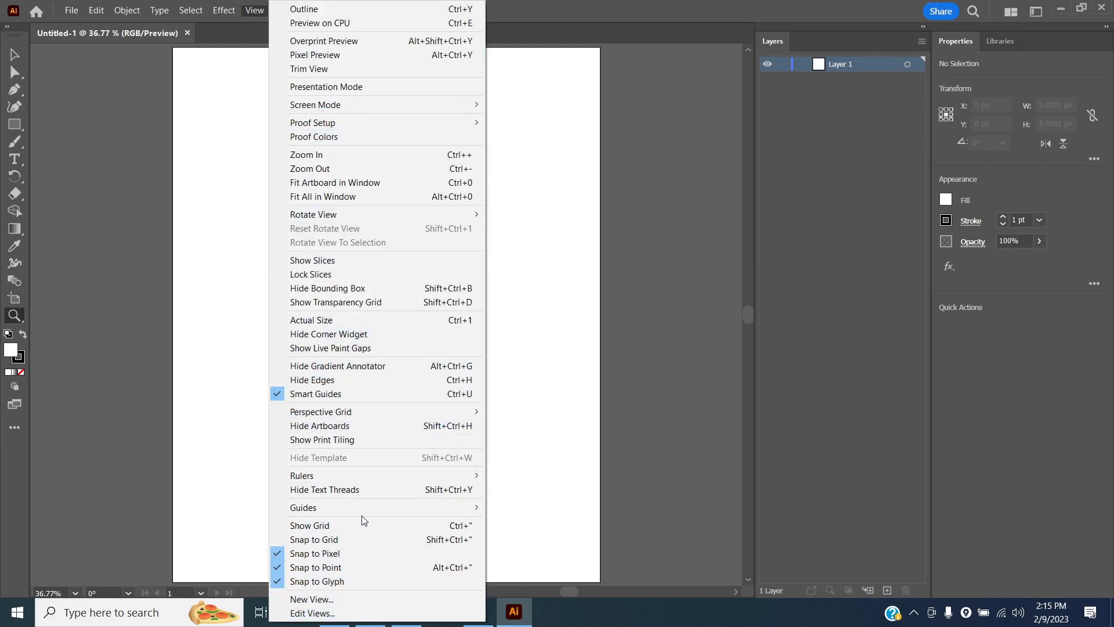
mouse_move(364, 509)
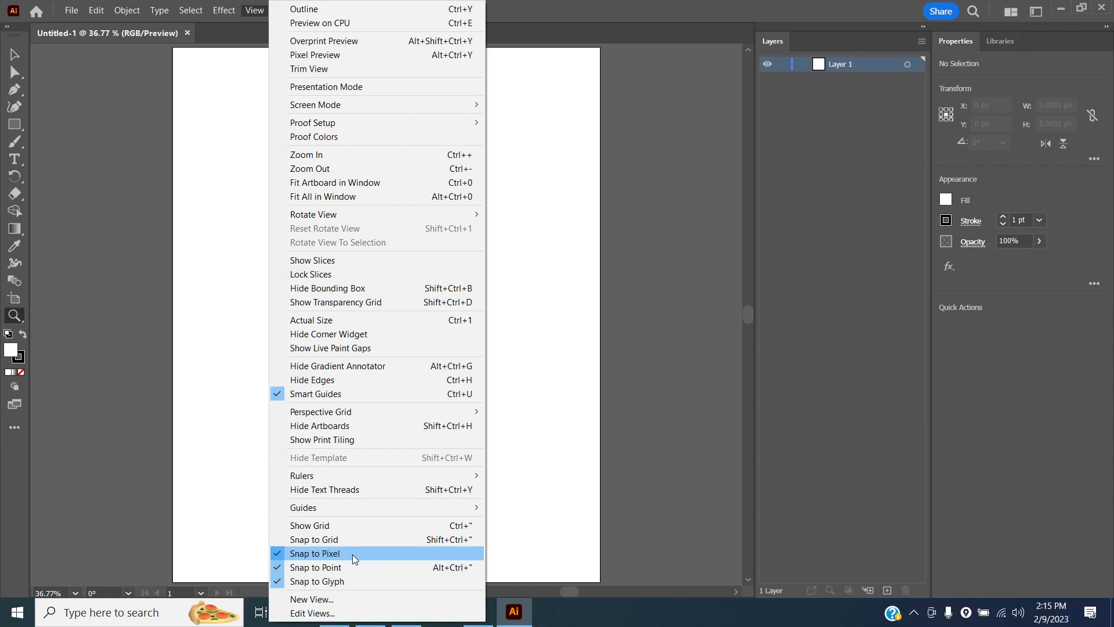
left_click(367, 525)
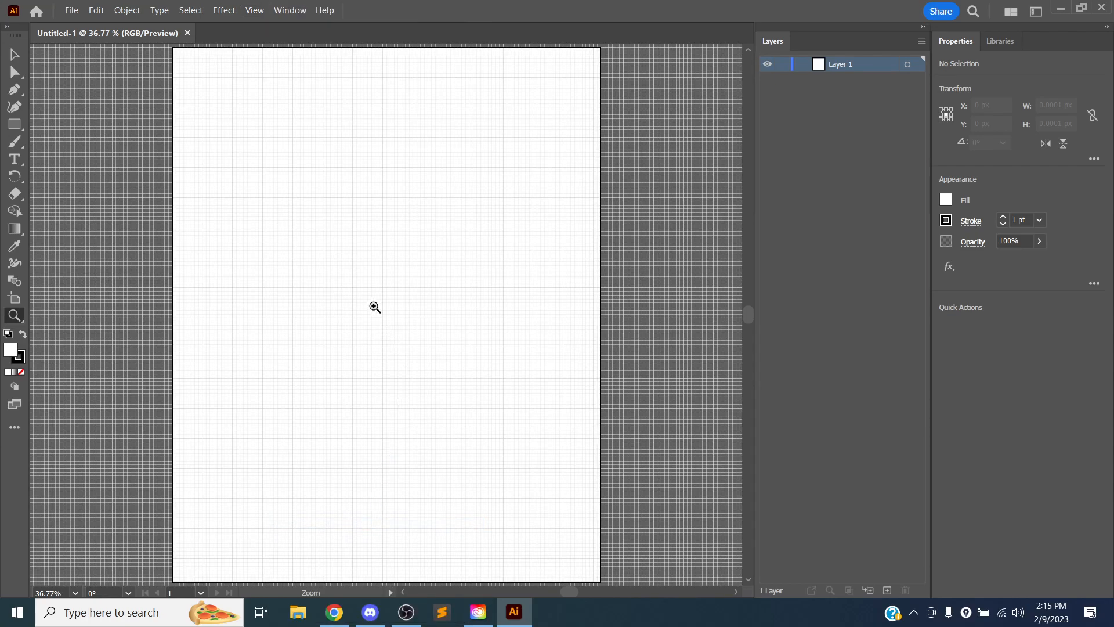
scroll(368, 251, "down", 4)
scroll(367, 251, "up", 2)
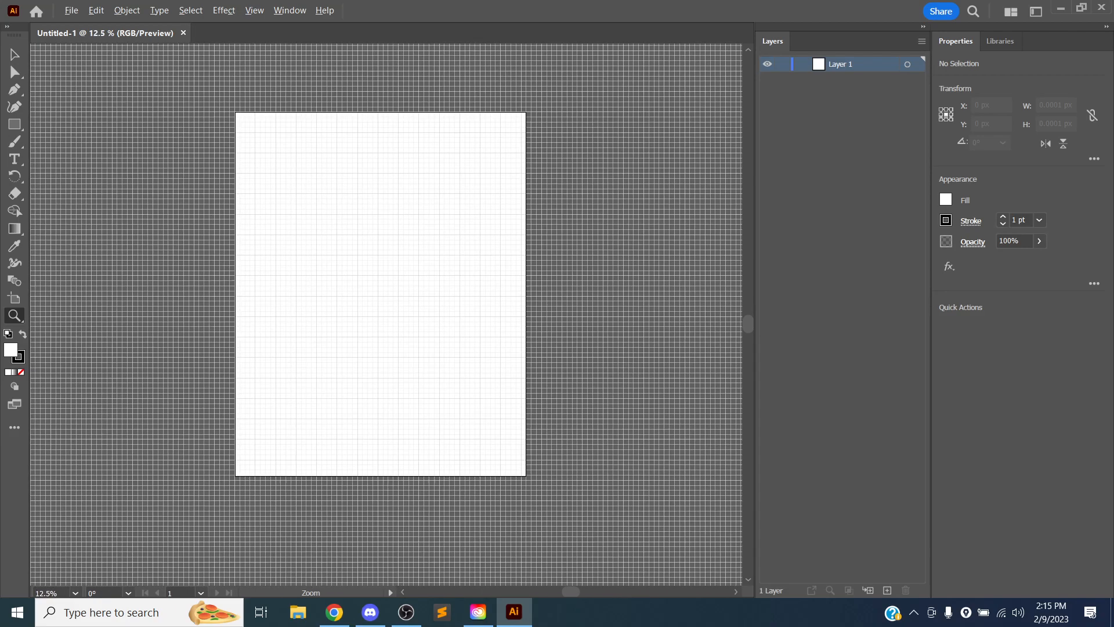
scroll(368, 250, "up", 6)
scroll(368, 250, "down", 6)
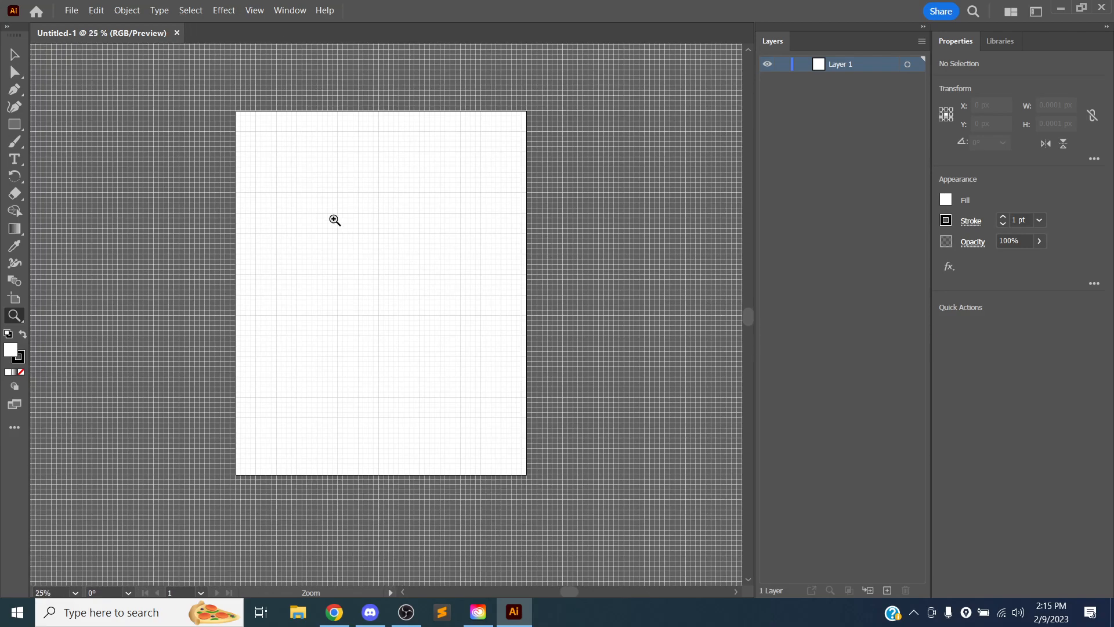
Hide the grid and show it again
left_click(255, 10)
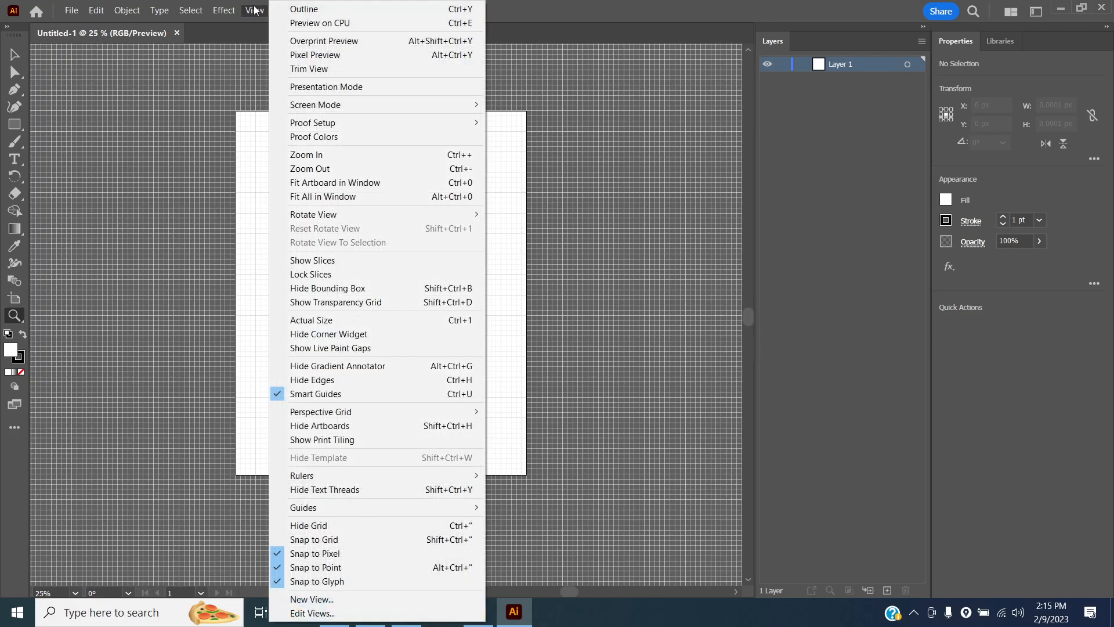
left_click(349, 526)
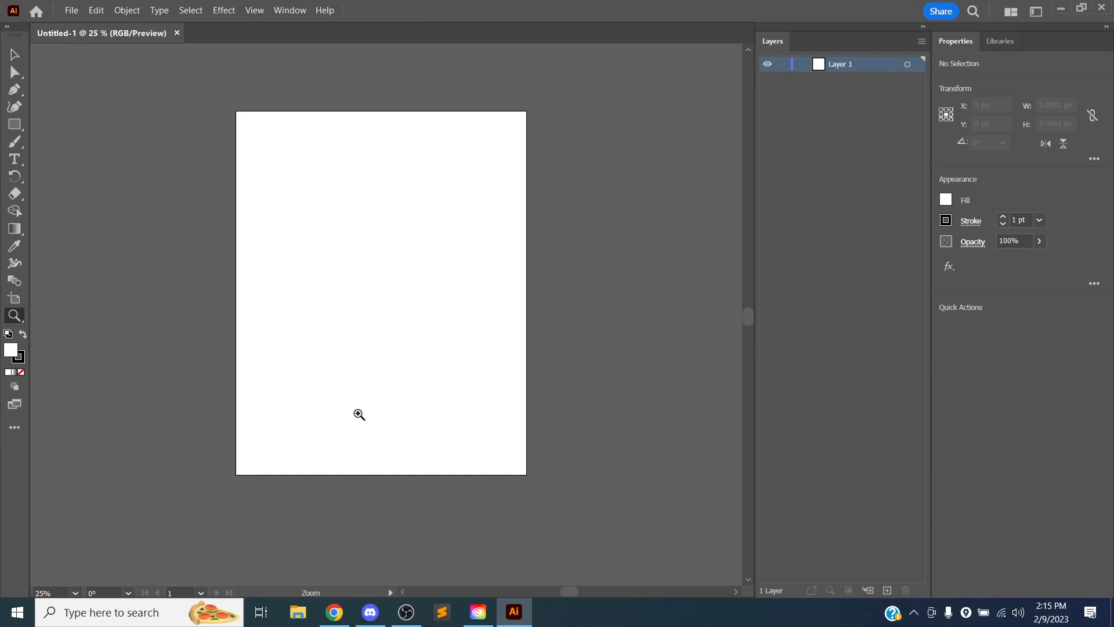
left_click(253, 11)
left_click(320, 525)
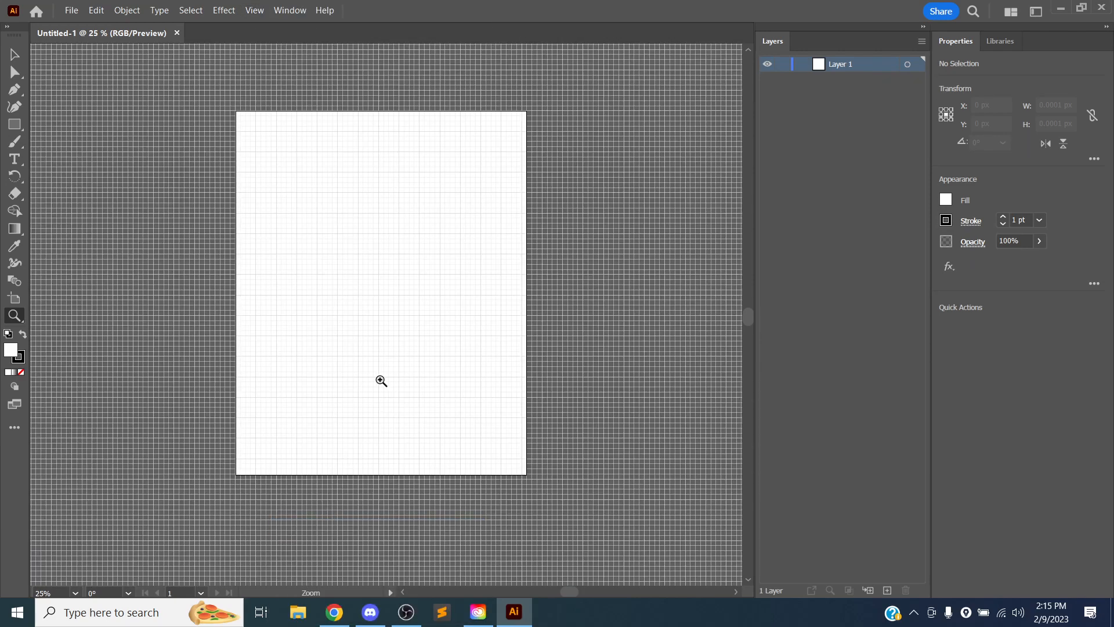
scroll(391, 322, "down", 1)
scroll(390, 322, "up", 1)
scroll(391, 322, "down", 1)
View the Guides & Grid preferences and leave them without changing any setting
left_click(71, 11)
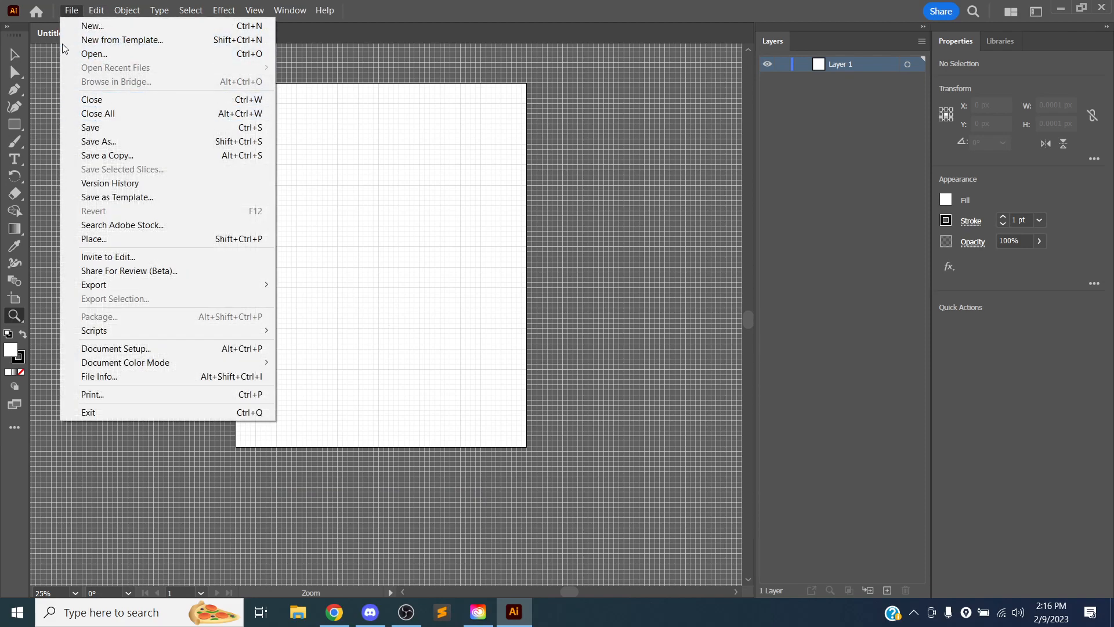
left_click(70, 12)
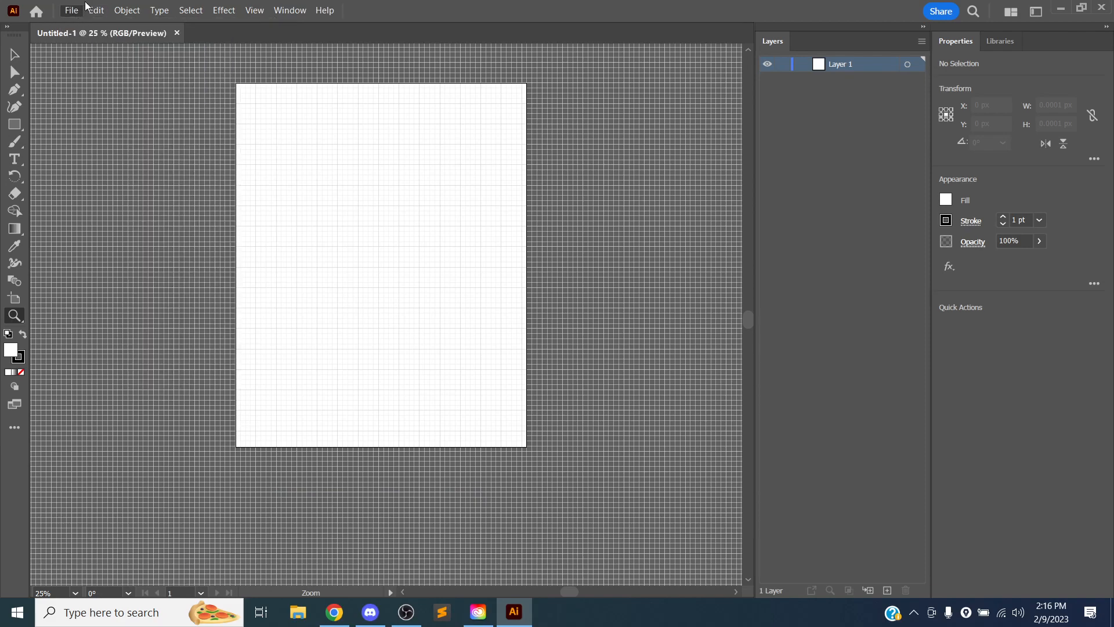
left_click(96, 10)
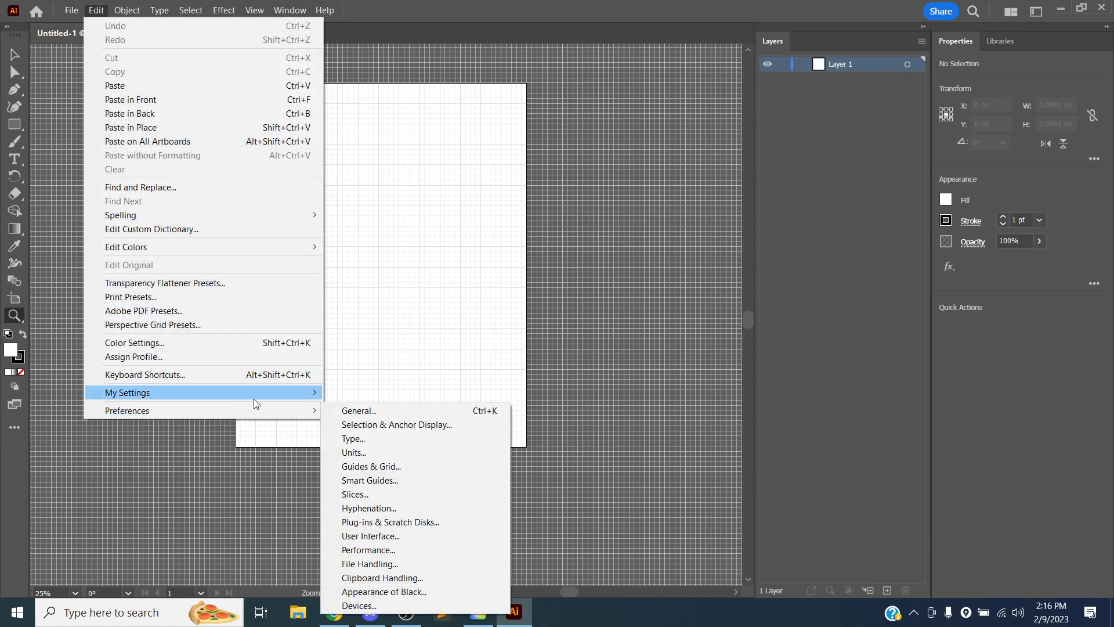
mouse_move(297, 410)
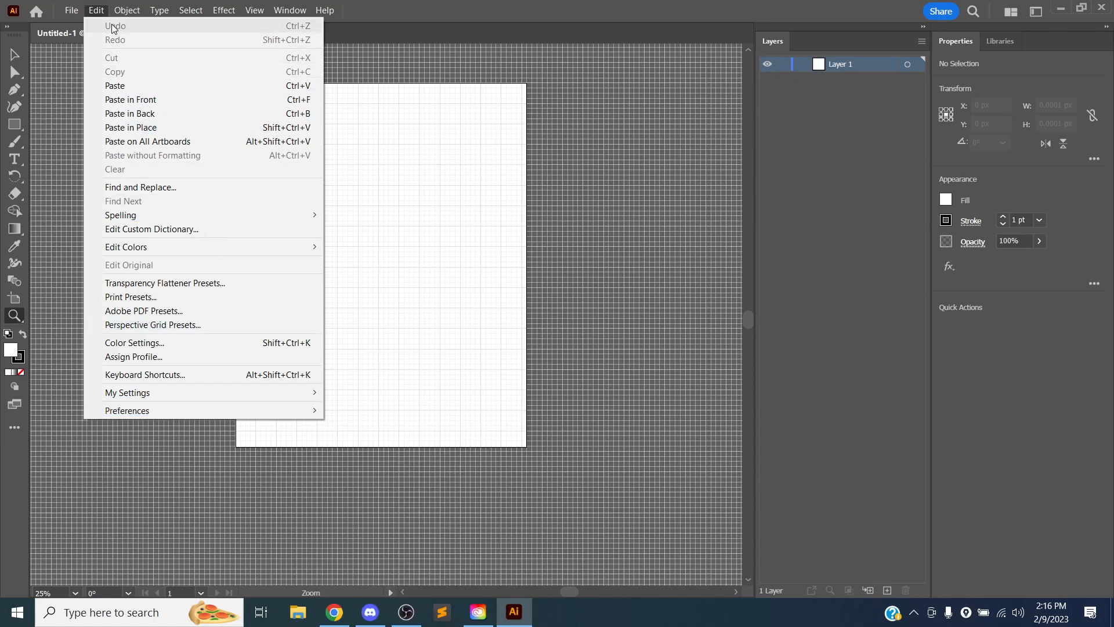
mouse_move(210, 413)
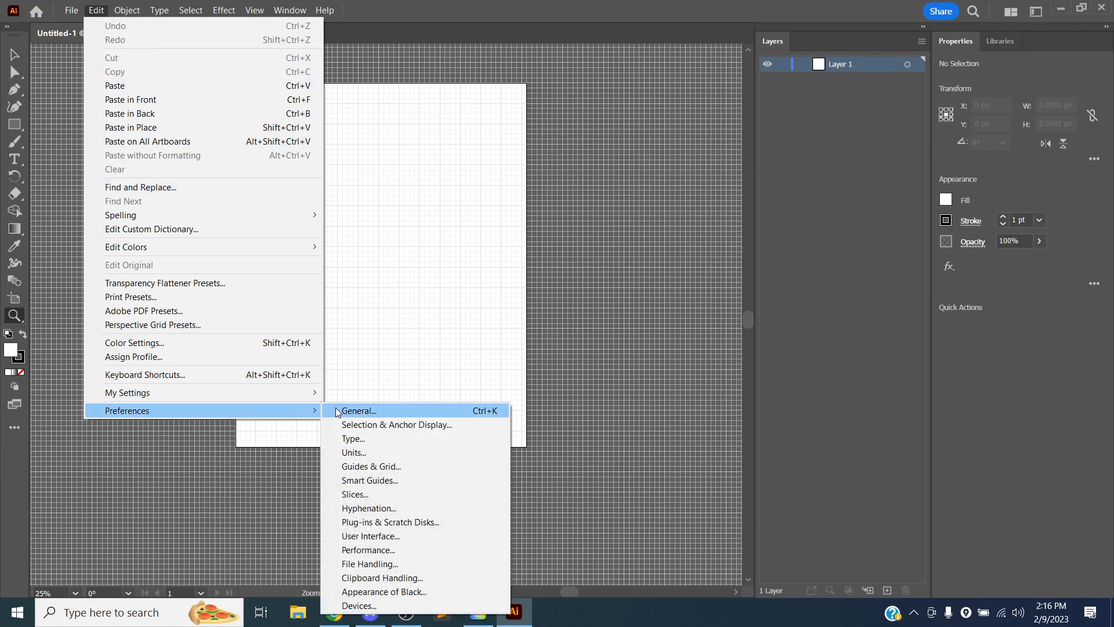
left_click(411, 466)
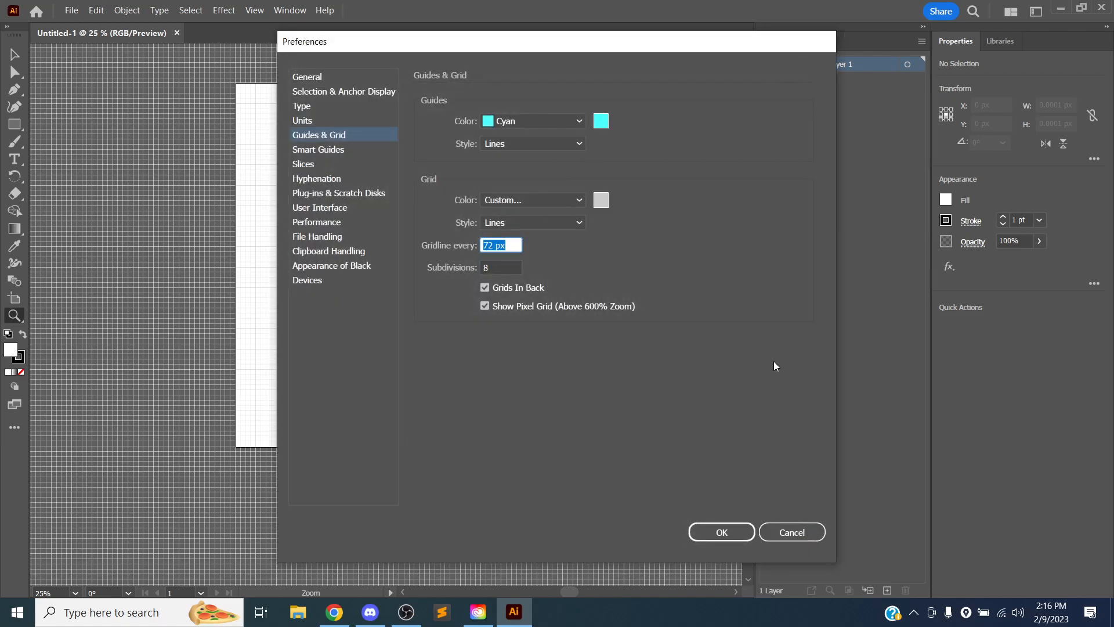
left_click(790, 530)
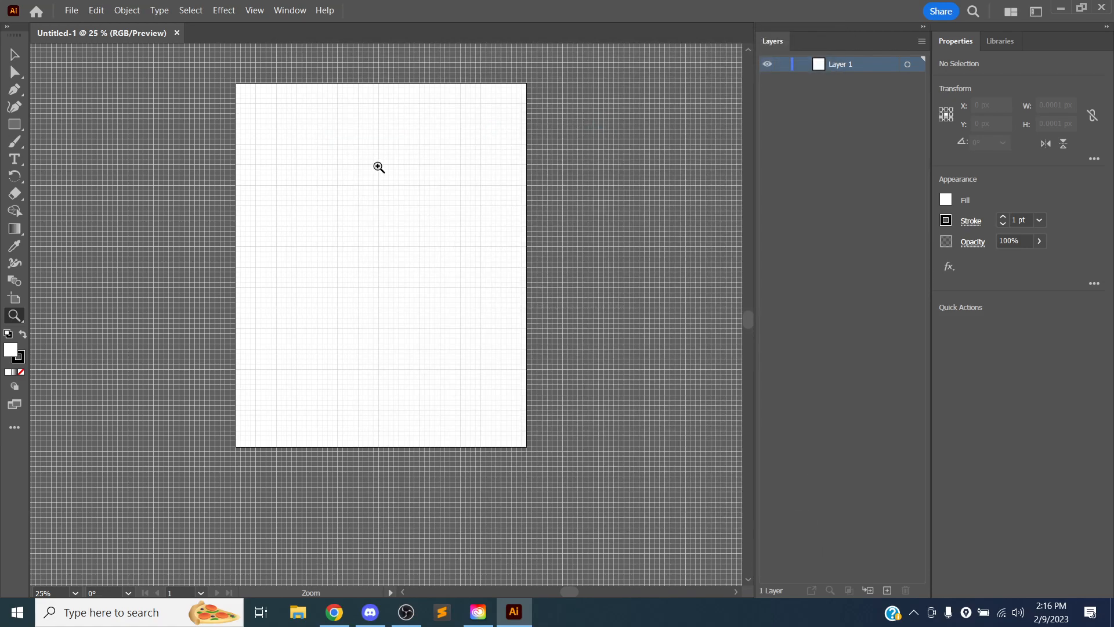
Toggle the grid off and on several times, leaving it shown, and zoom in to 33.33%
left_click(251, 11)
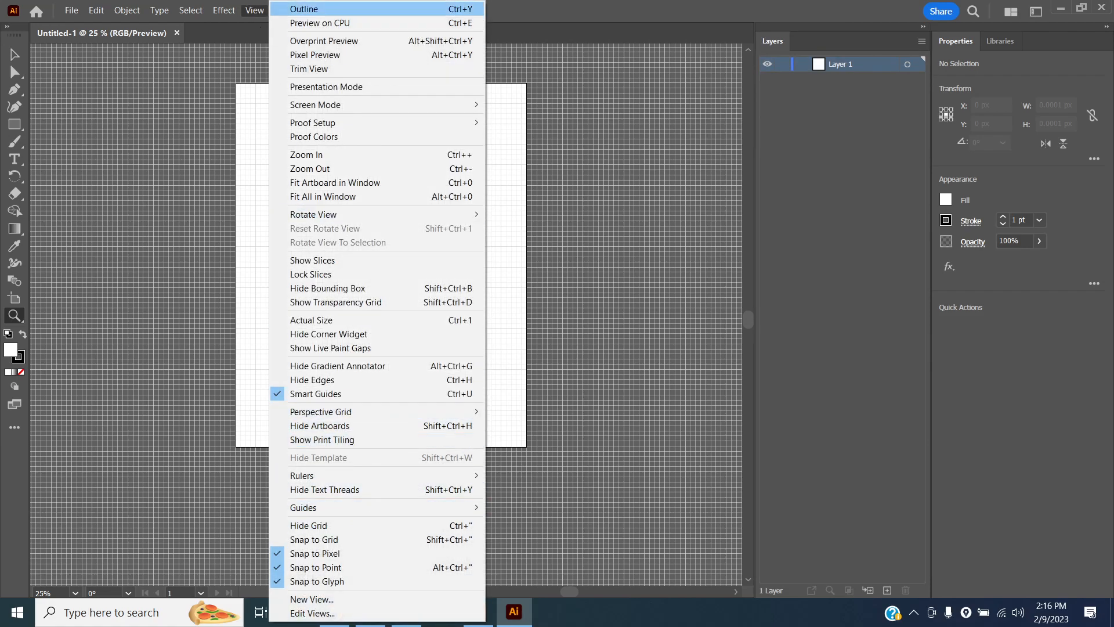
left_click(253, 10)
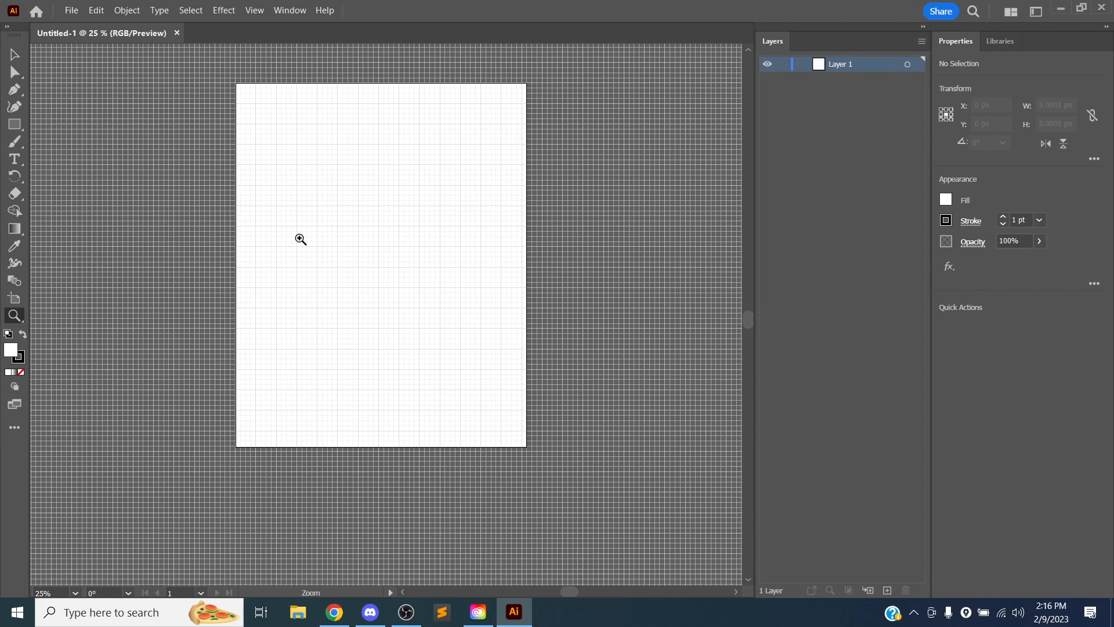
key("ctrl+apostrophe")
key("ctrl+apostrophe")
key("ctrl+apostrophe")
key("ctrl+apostrophe")
key("ctrl+apostrophe")
key("ctrl+apostrophe")
key("ctrl+apostrophe")
key("ctrl+apostrophe")
key("ctrl+equal")
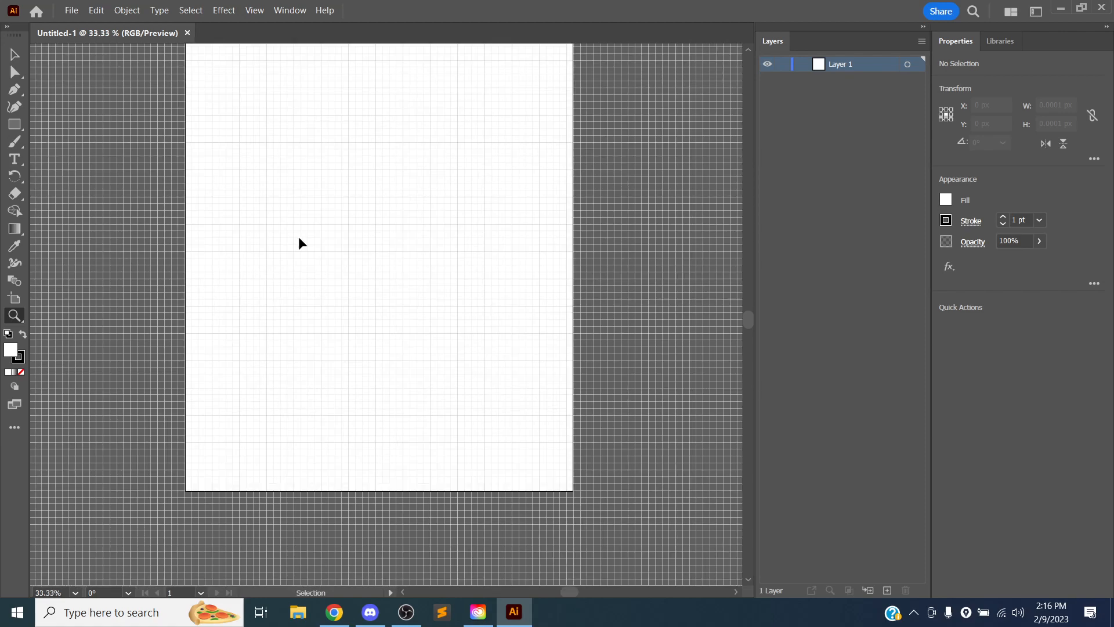
Turn on Snap to Grid for the document
left_click(254, 10)
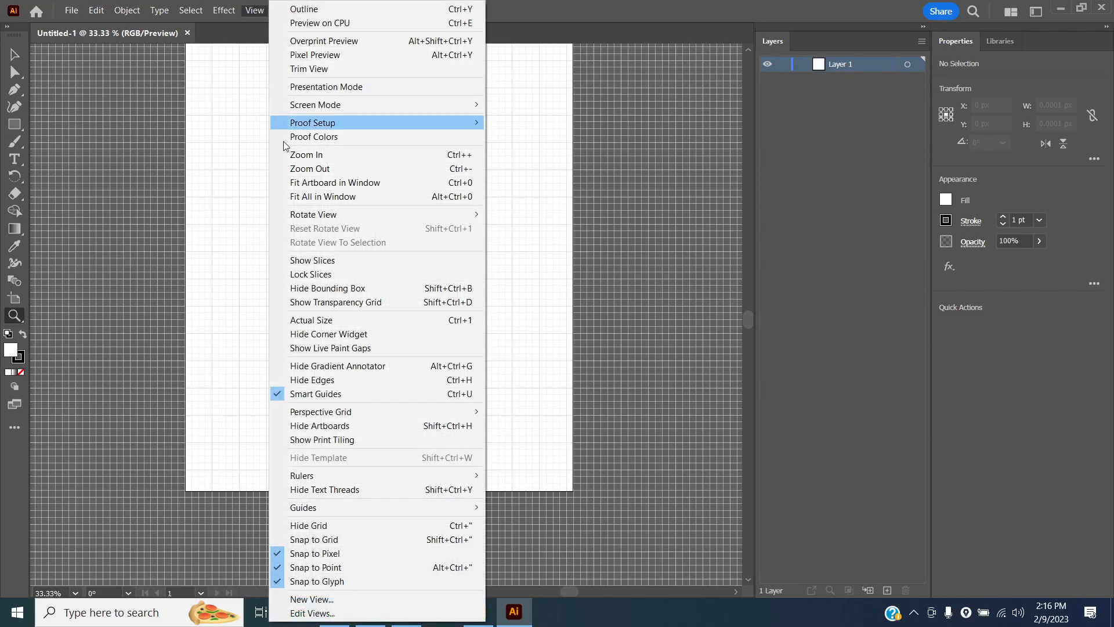
left_click(351, 539)
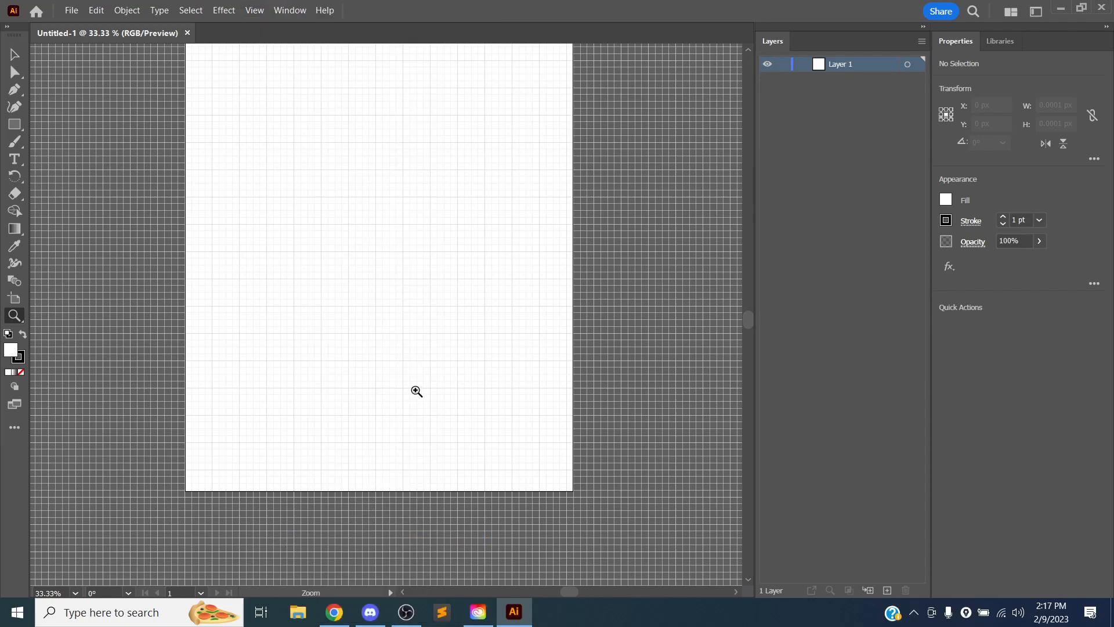
key("ctrl")
left_click(254, 10)
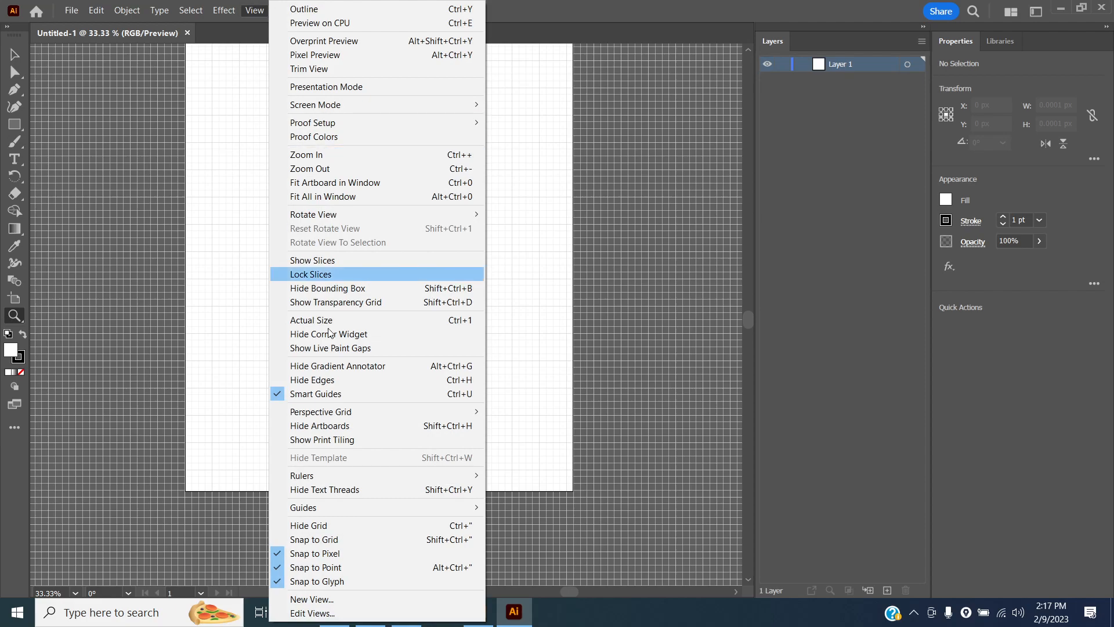
left_click(357, 538)
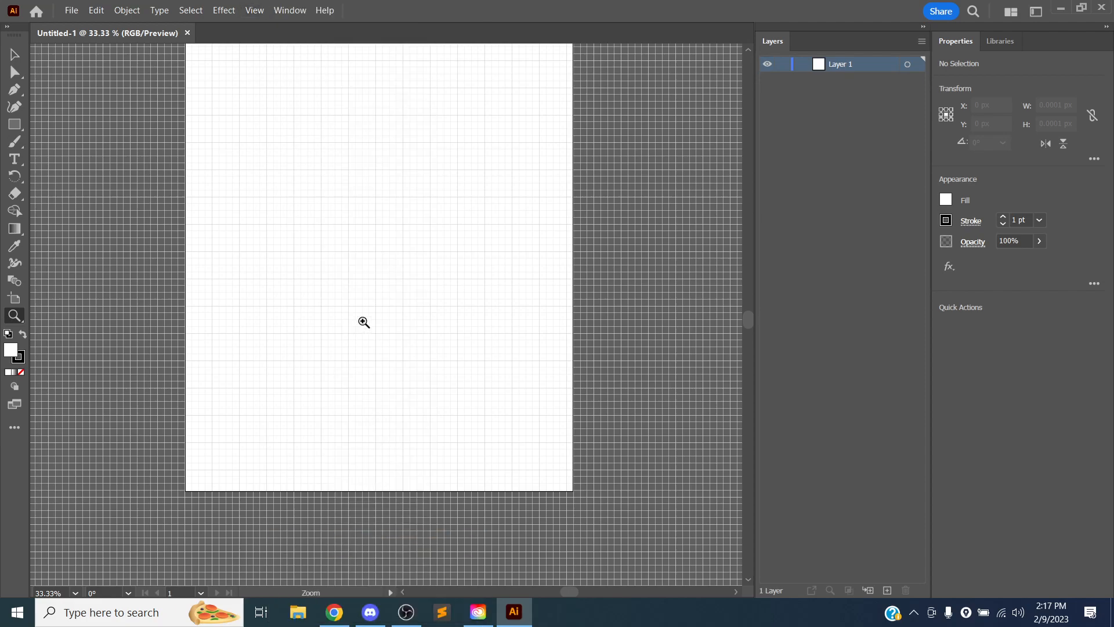
Select the Rectangle tool with the gridded artboard zoomed to 50%, and view the shape tools grouped with it
left_click_drag(358, 199, 353, 271)
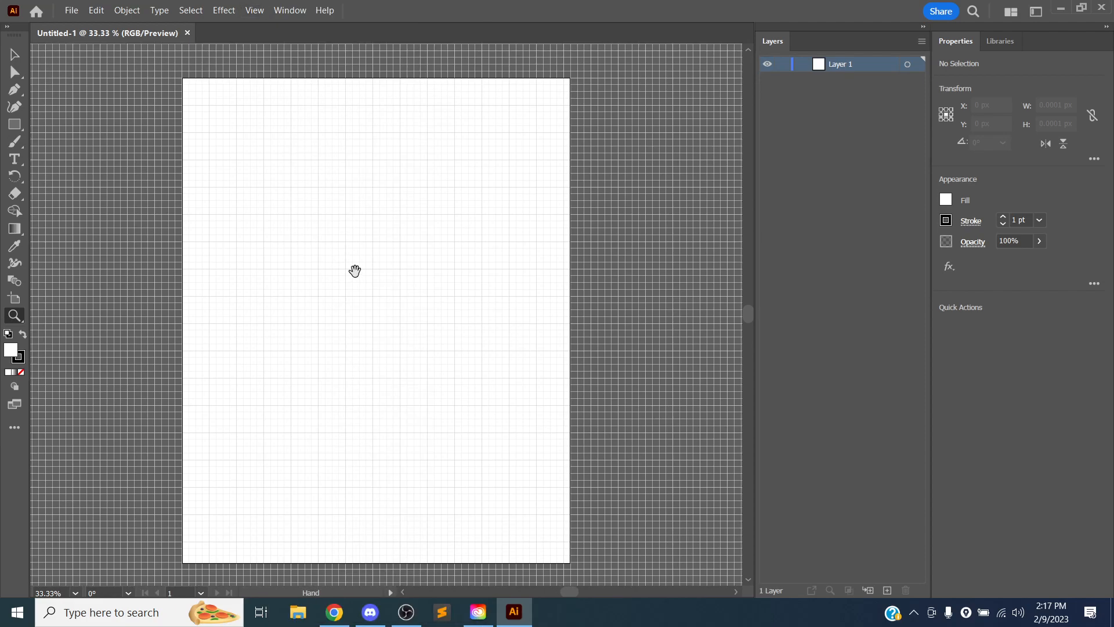
left_click(339, 255, "alt")
scroll(338, 256, "up", 1, "alt")
left_click(338, 255)
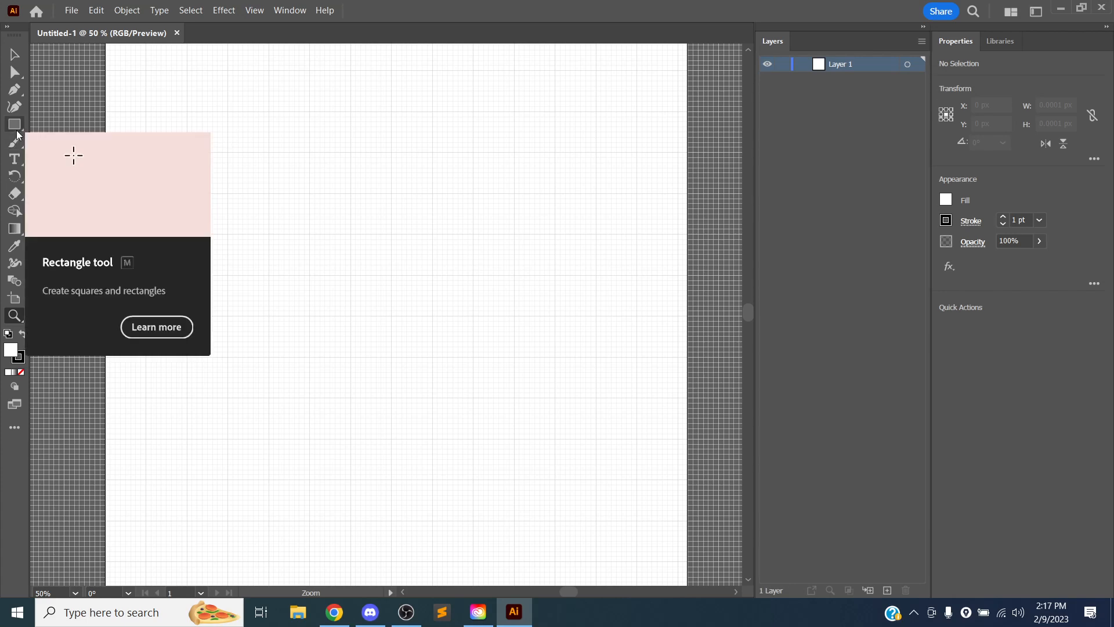
key("m")
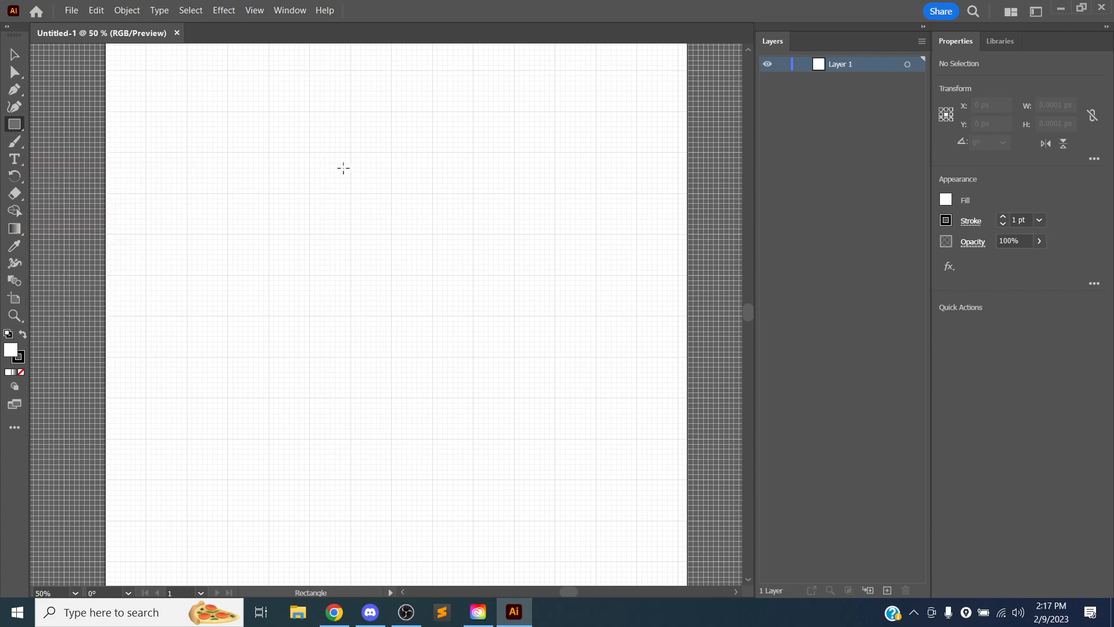
left_click(17, 128)
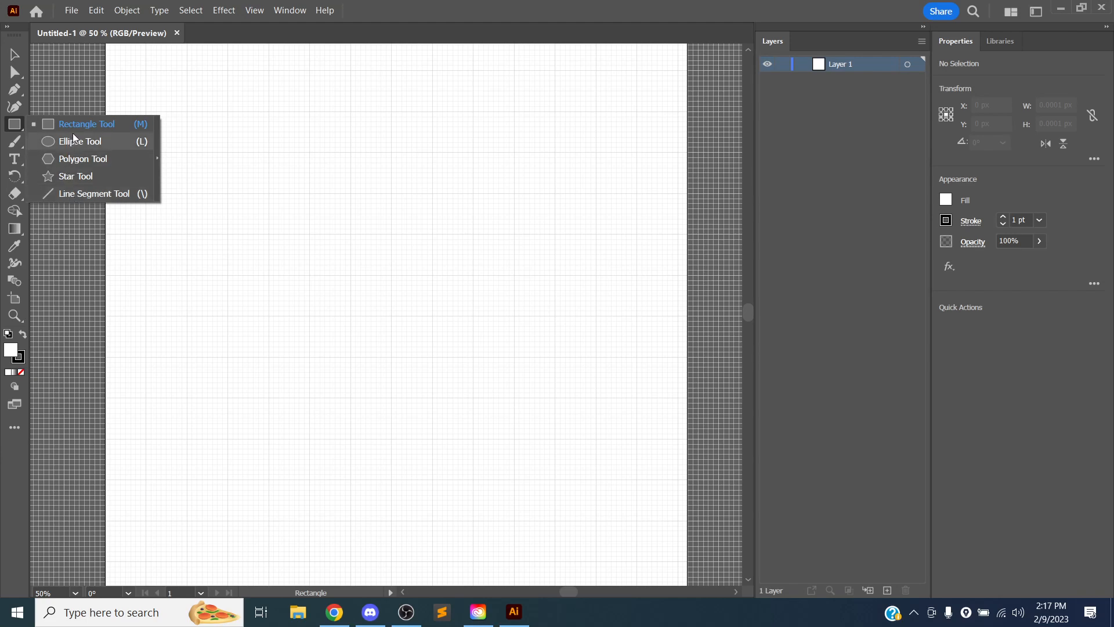
left_click(8, 127)
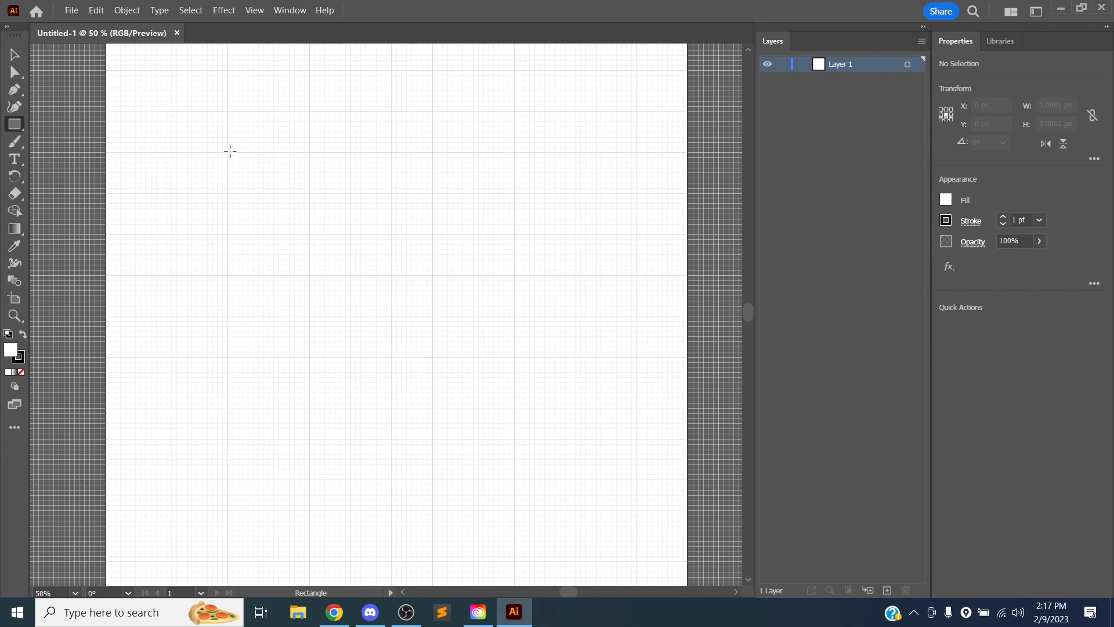
Try drawing a rectangle about 306 px wide and 126 px high on the grid, and undo it
left_click_drag(228, 157, 401, 228)
key("ctrl+equal")
key("ctrl+equal")
key("ctrl+equal")
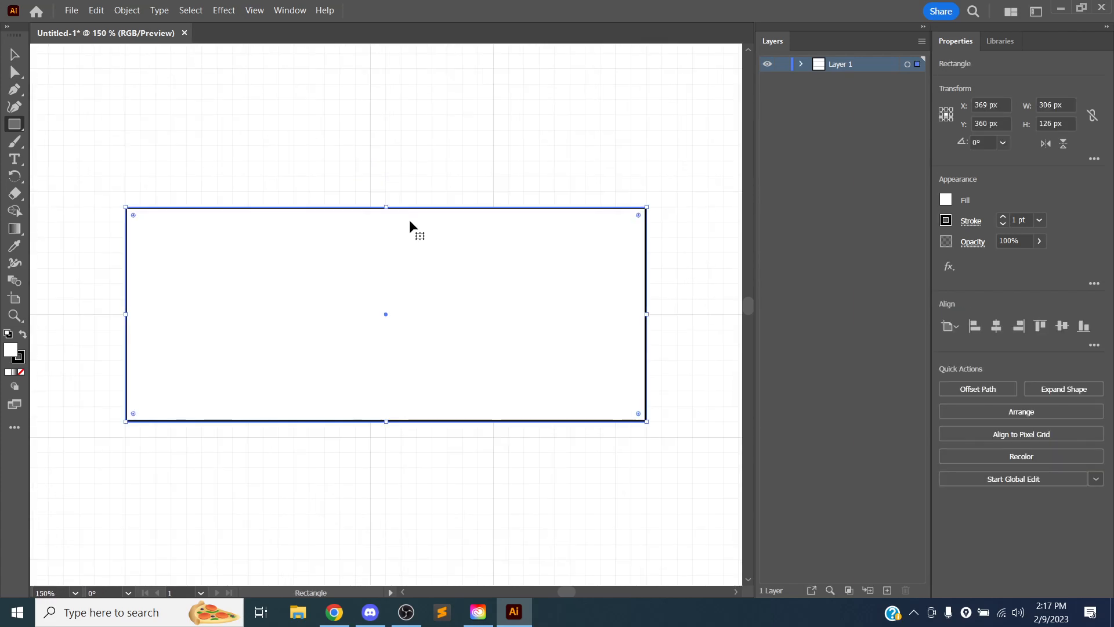
key("ctrl+z")
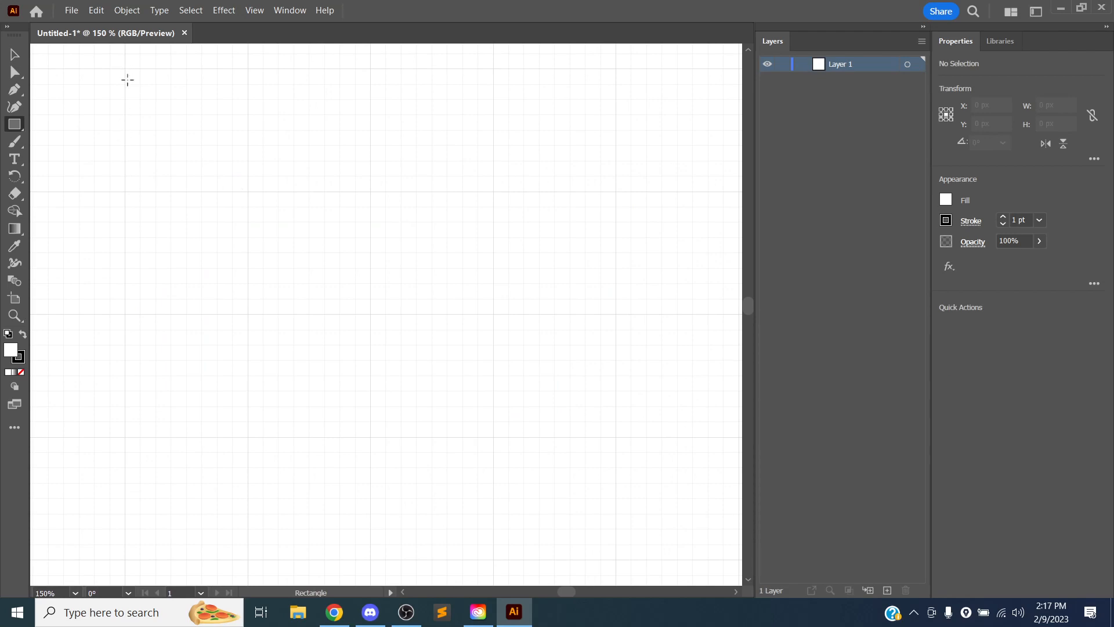
Draw a 288 px wide, 144 px high rectangle with its corners on the major gridlines
mouse_move(128, 74)
left_mouse_down()
mouse_move(233, 191)
mouse_move(253, 203)
mouse_move(232, 173)
mouse_move(455, 311)
mouse_move(402, 301)
mouse_move(269, 226)
mouse_move(403, 313)
mouse_move(616, 313)
left_mouse_up()
scroll(514, 310, "left", 2)
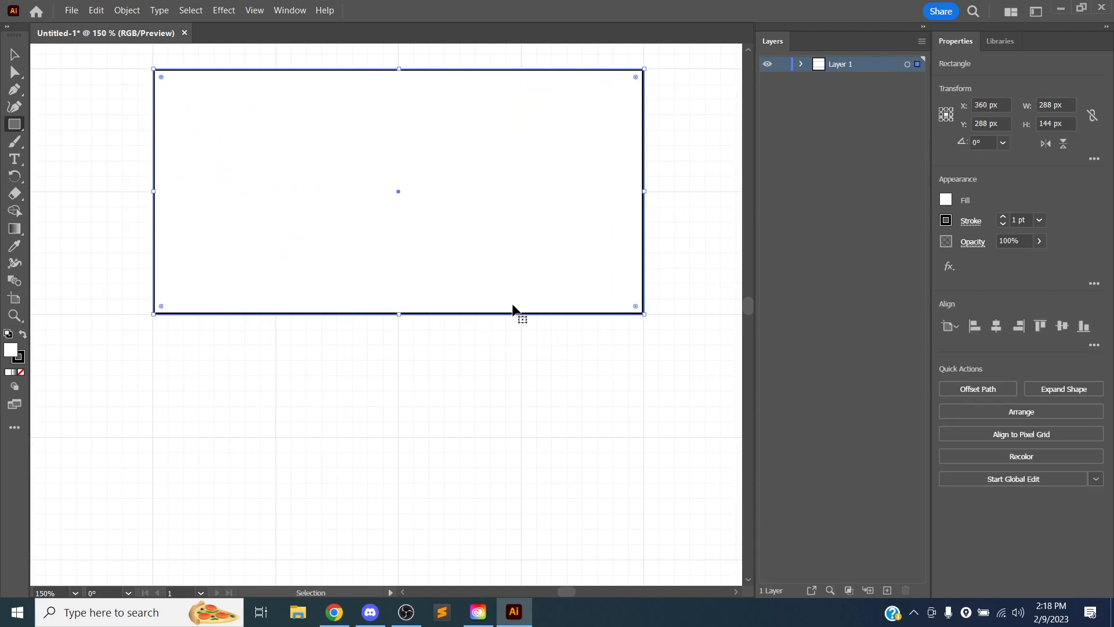
Resize the rectangle along the grid to 504 px wide by shifting its side edges, centering it at X 540 px
scroll(500, 305, "up", 3)
scroll(500, 305, "down", 6)
left_click_drag(578, 279, 682, 249)
left_click_drag(587, 347, 522, 341)
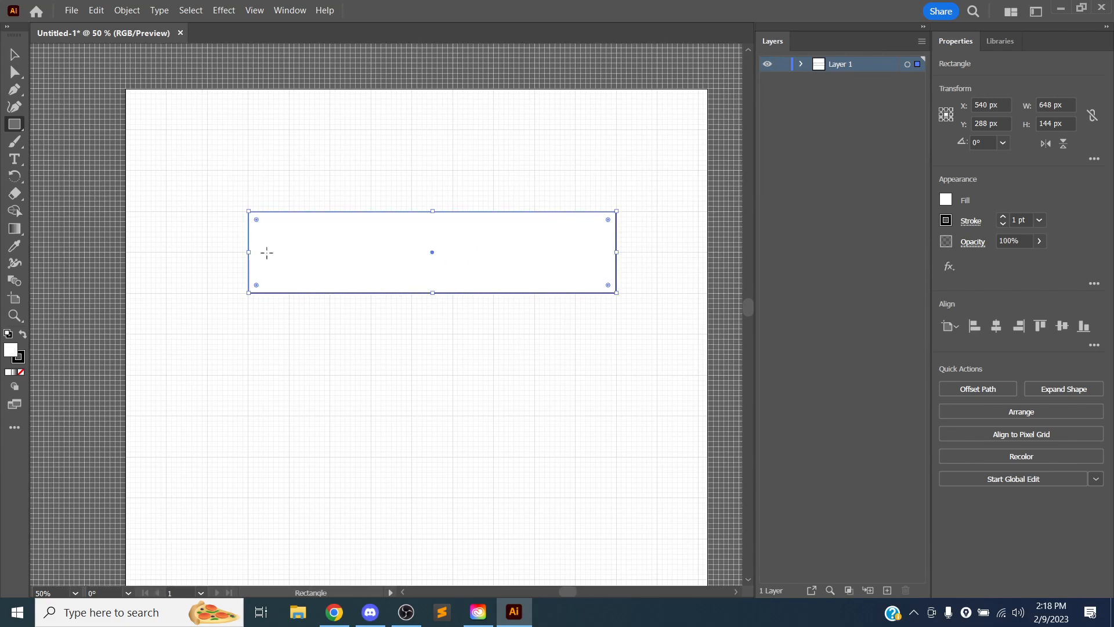
left_click_drag(247, 253, 289, 251)
left_click_drag(620, 252, 576, 255)
scroll(476, 252, "down", 1)
scroll(476, 251, "up", 2)
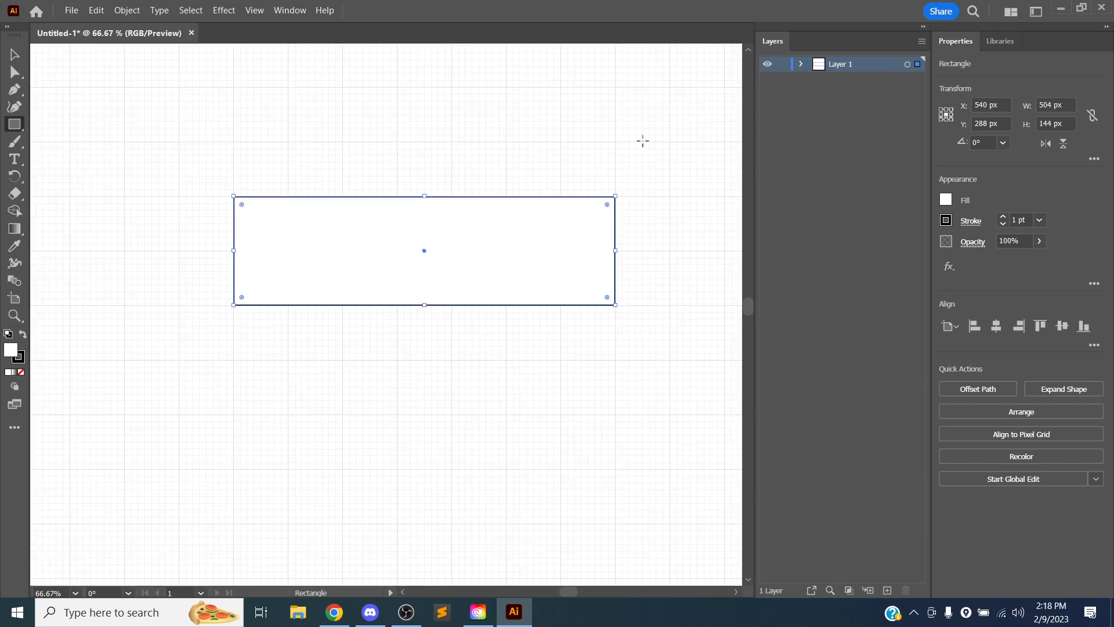
Expand Layer 1 to list its rectangle, select that entry, and widen the Layers panel enough to read the full name
left_click(801, 64)
left_click(802, 65)
left_click(802, 64)
left_click(862, 82)
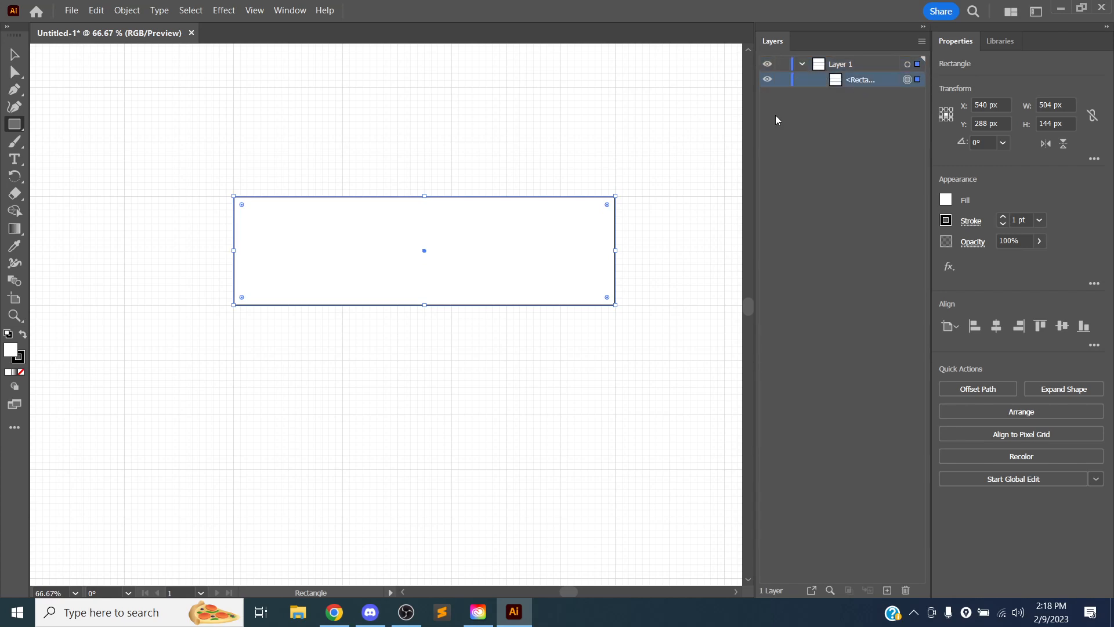
left_click_drag(754, 111, 687, 120)
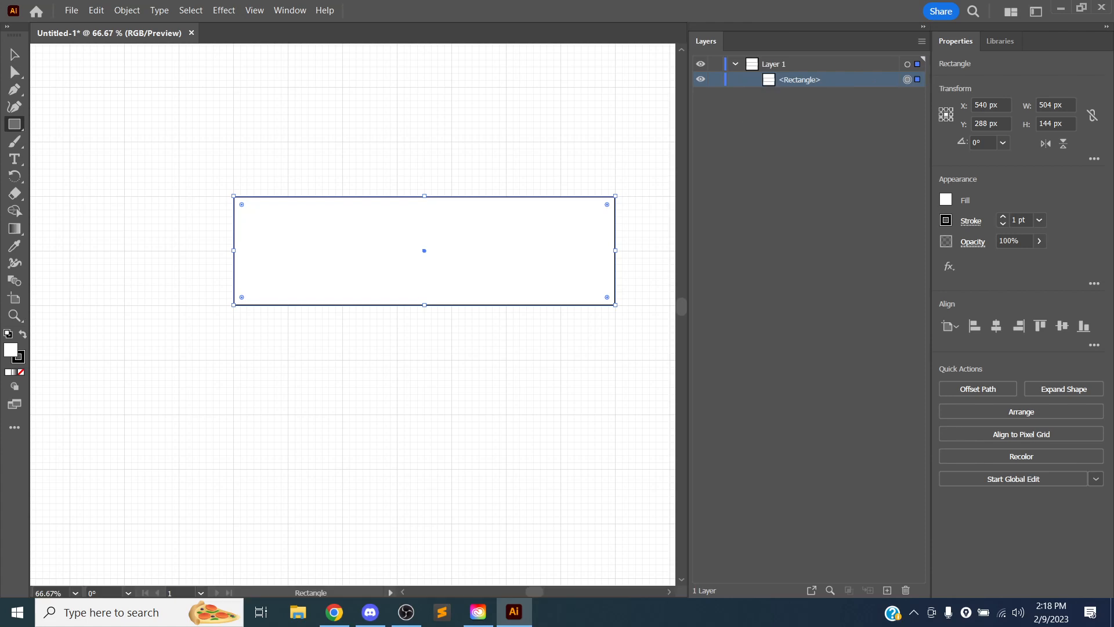
Rename the rectangle in Layer 1 as Face, and narrow the Layers panel back down
double_click(797, 80)
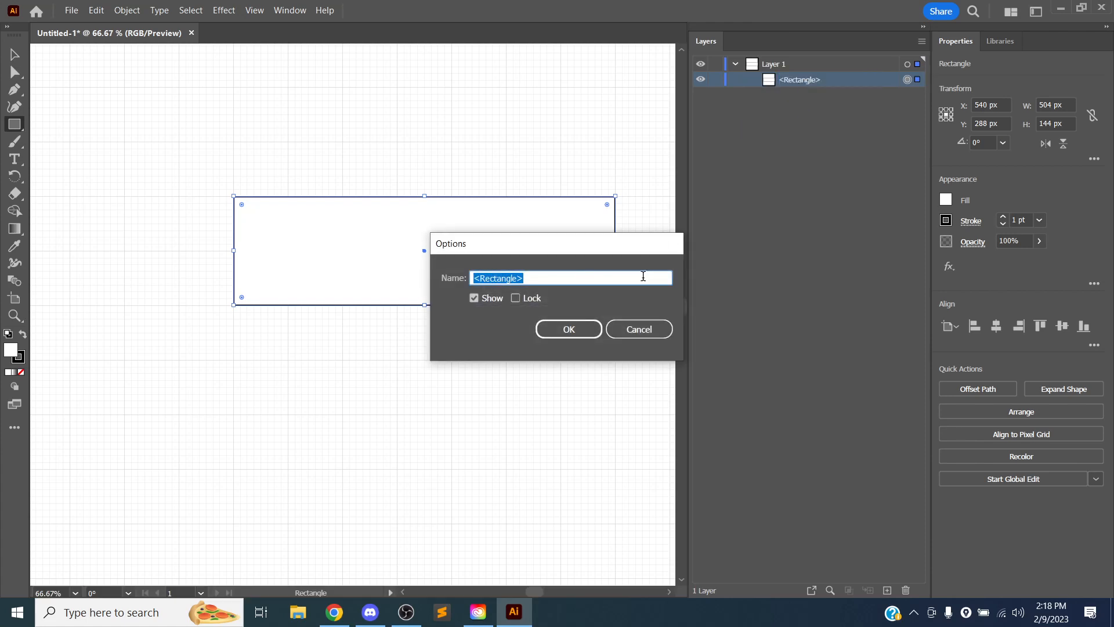
type("B")
key("BackSpace")
type("Face")
key("Return")
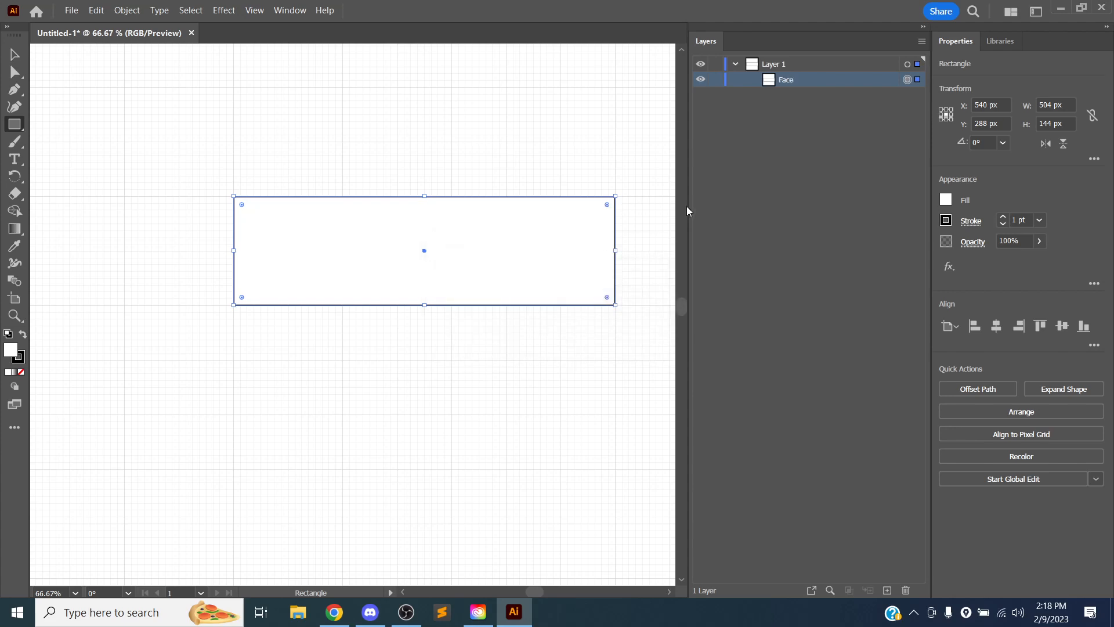
left_click_drag(687, 203, 754, 194)
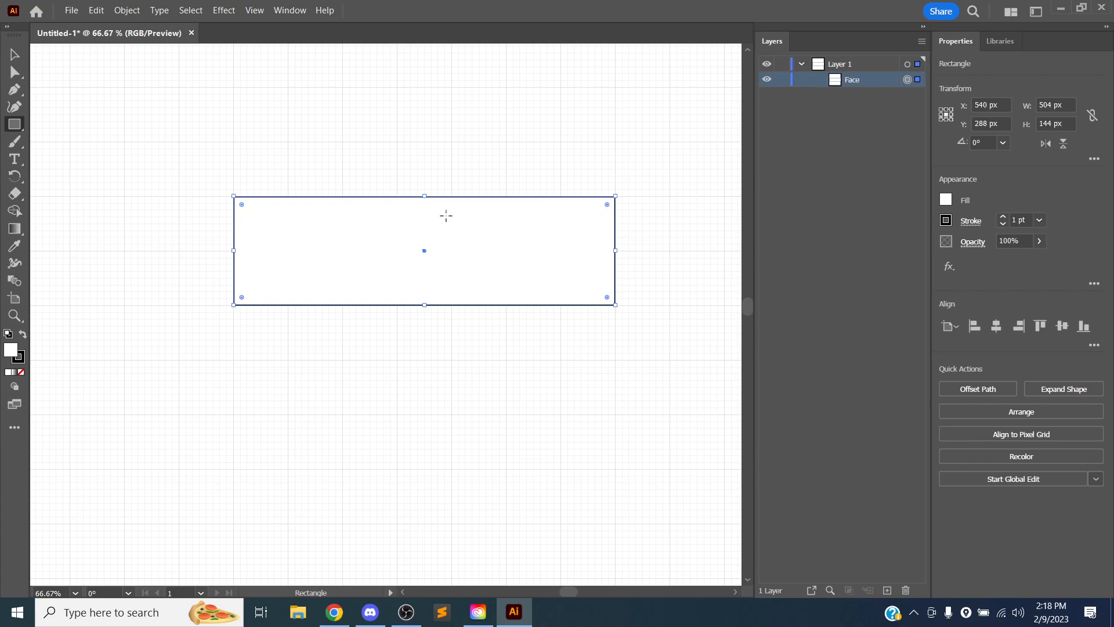
Move the Face rectangle straight up to Y 252 px with the Selection tool
key("ctrl+1")
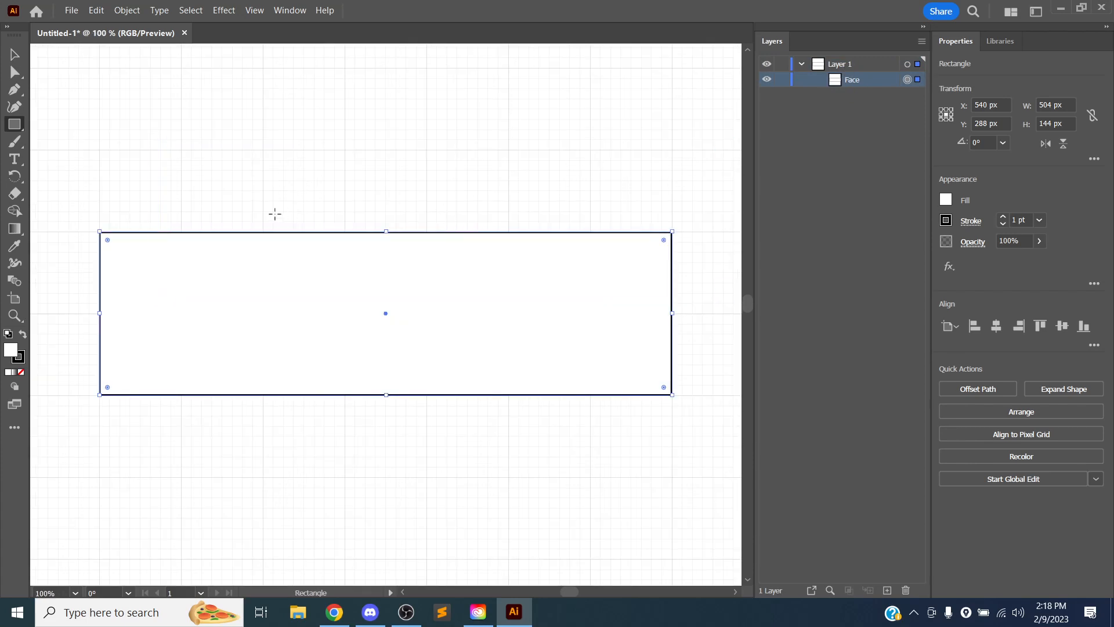
left_click(16, 57)
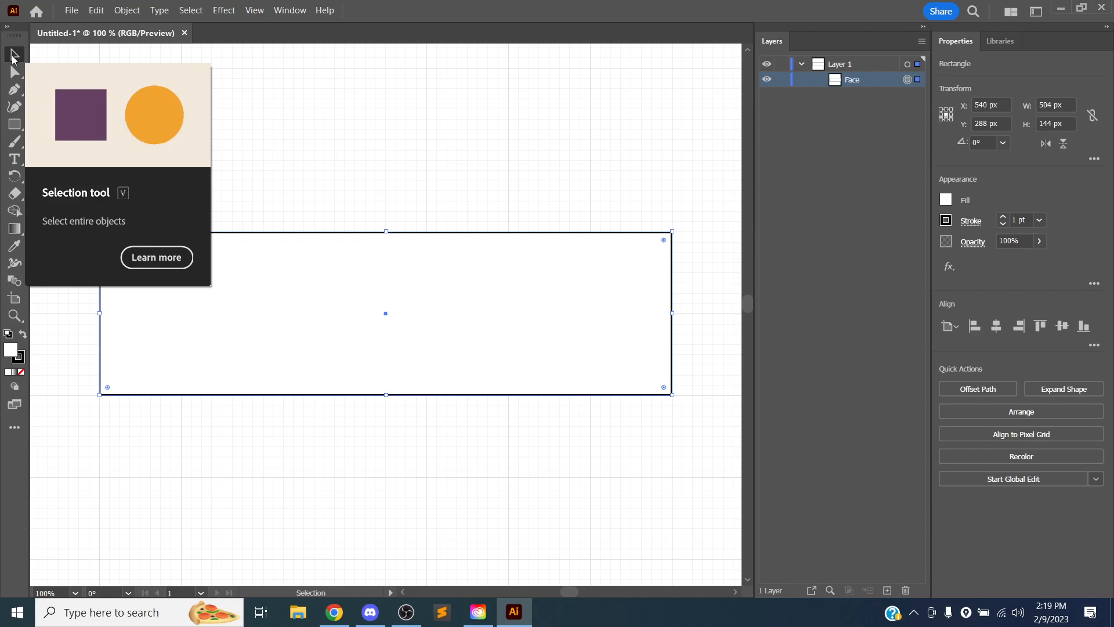
left_click_drag(331, 287, 322, 211)
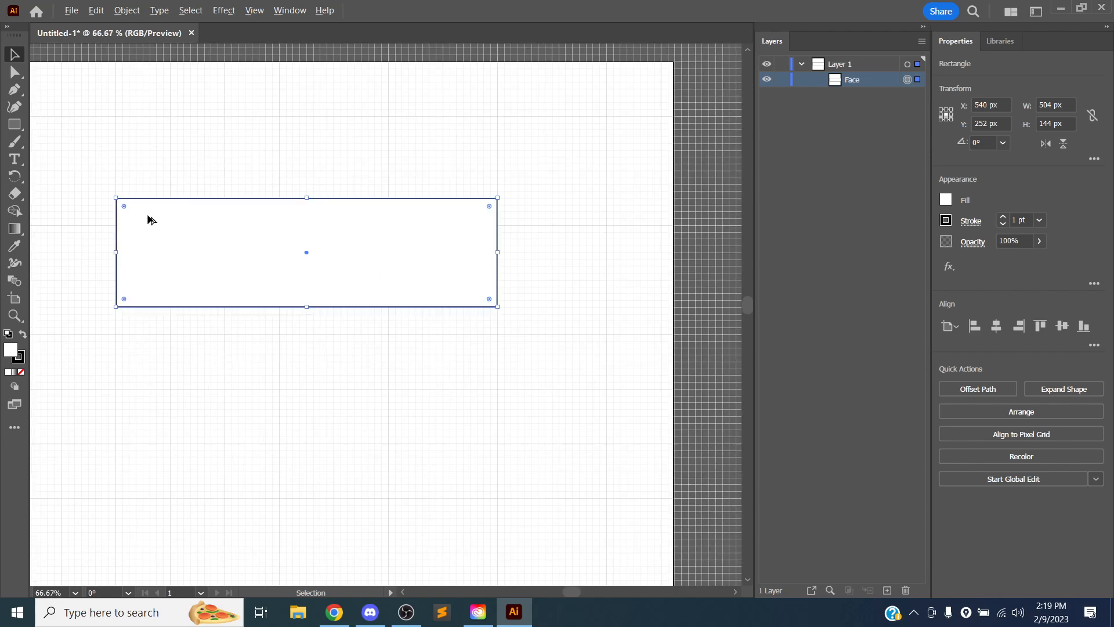
scroll(147, 214, "up", 2)
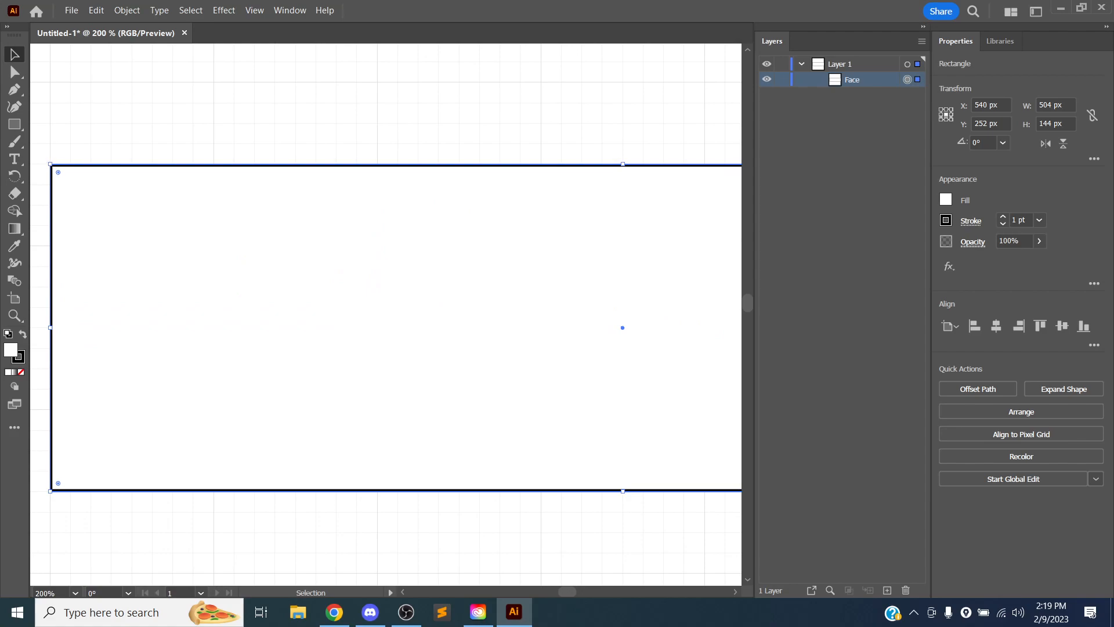
scroll(155, 213, "up", 2)
scroll(155, 213, "down", 3)
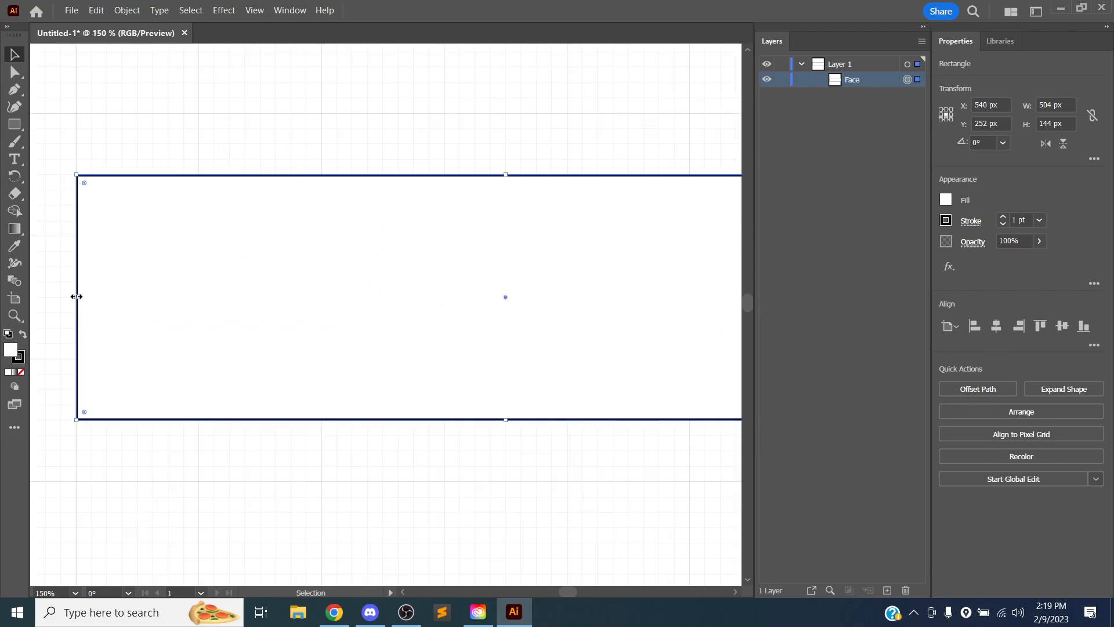
scroll(195, 273, "up", 2)
scroll(203, 273, "down", 4)
scroll(207, 273, "up", 1)
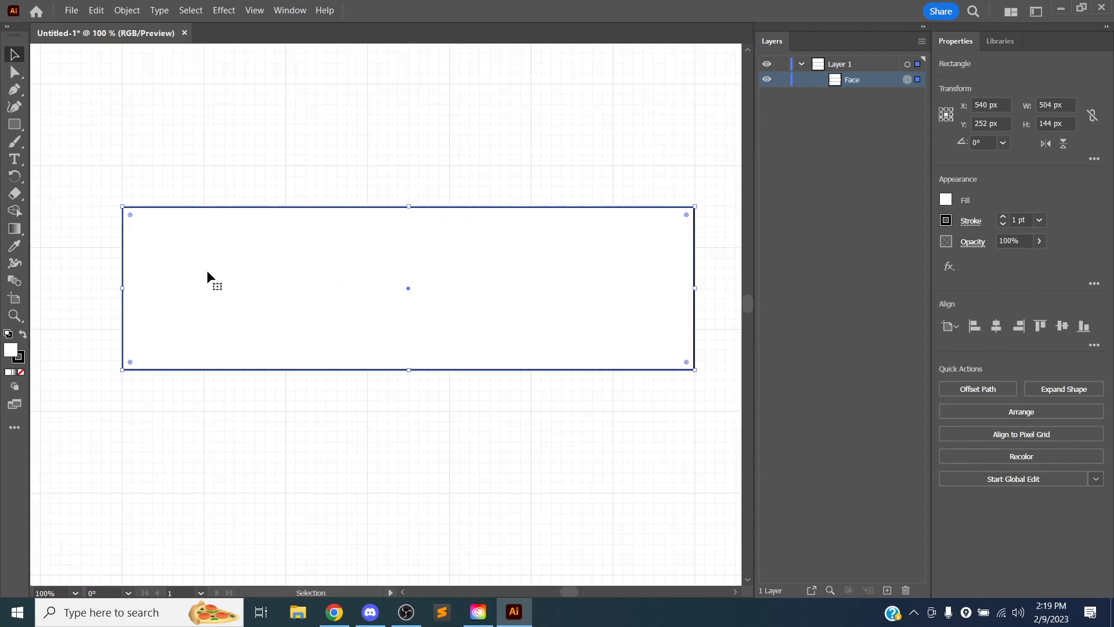
Try moving only the upper-left corner anchor of the Face rectangle with the Direct Selection tool, and undo it
left_click(16, 73)
left_click(145, 201)
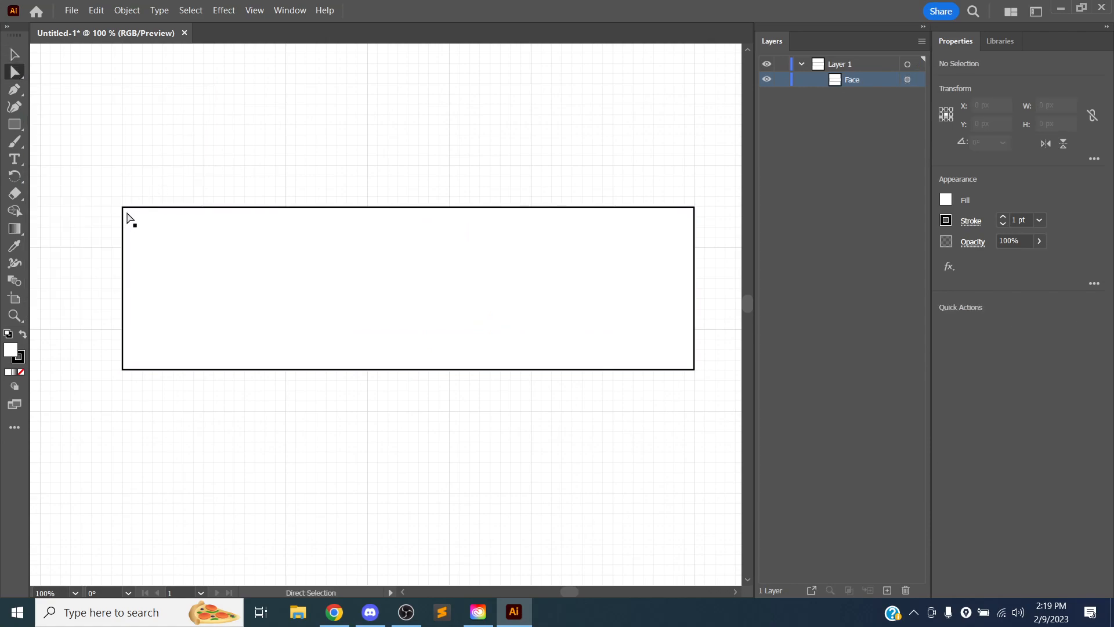
left_click_drag(123, 209, 187, 191)
key("ctrl+z")
left_click(200, 168)
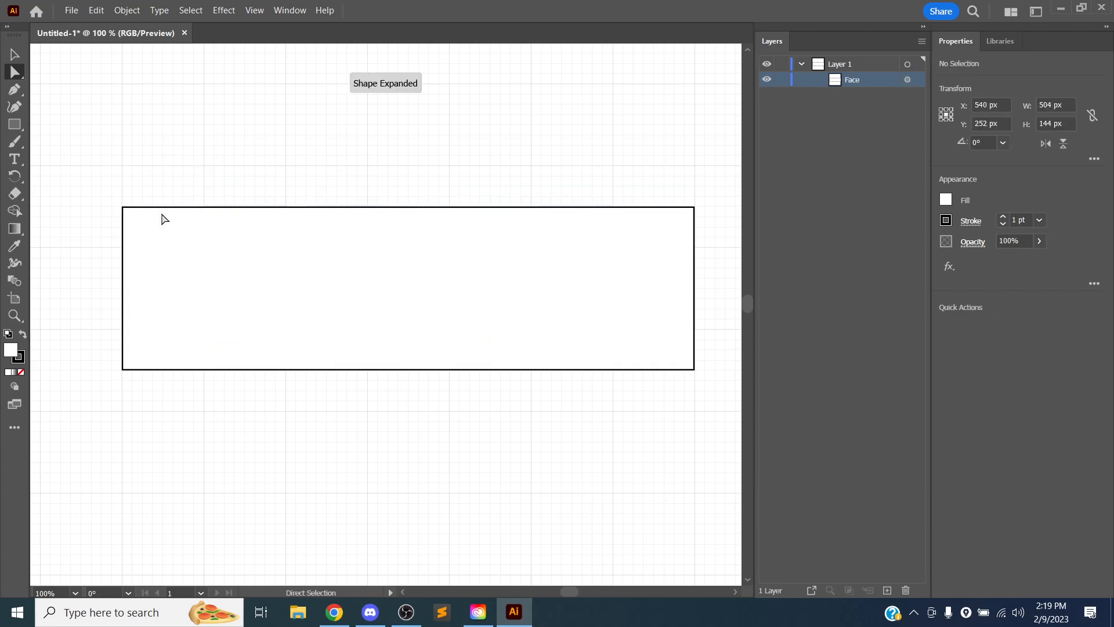
Try shifting the rectangle's two upper anchors together with the Direct Selection tool, and undo the move
left_click_drag(192, 193, 712, 231)
left_click(708, 197)
left_click_drag(725, 170, 85, 249)
left_click_drag(214, 210, 164, 192)
key("ctrl+z")
Try moving the rectangle's lower-left anchor on its own, and undo the change
left_click(91, 357)
left_click_drag(91, 356, 287, 329)
left_click(119, 365)
key("ctrl+z")
left_click_drag(426, 387, 298, 364)
Enlarge the Face rectangle from its upper-right corner to 576 px wide and 153 px high, and round all four corners
left_click(15, 55)
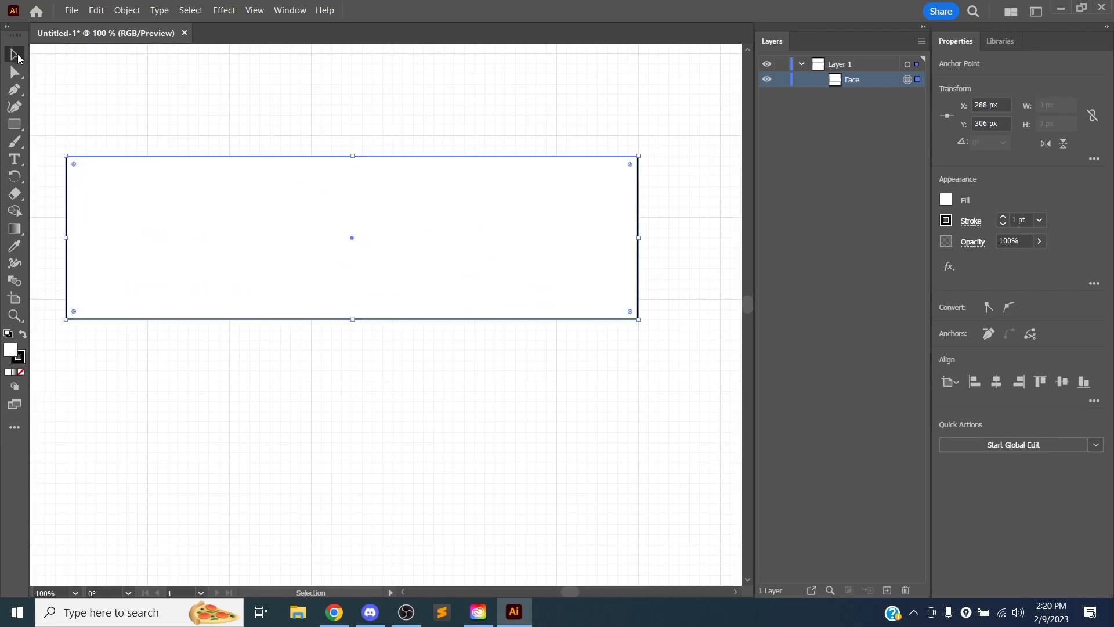
left_click_drag(176, 236, 218, 229)
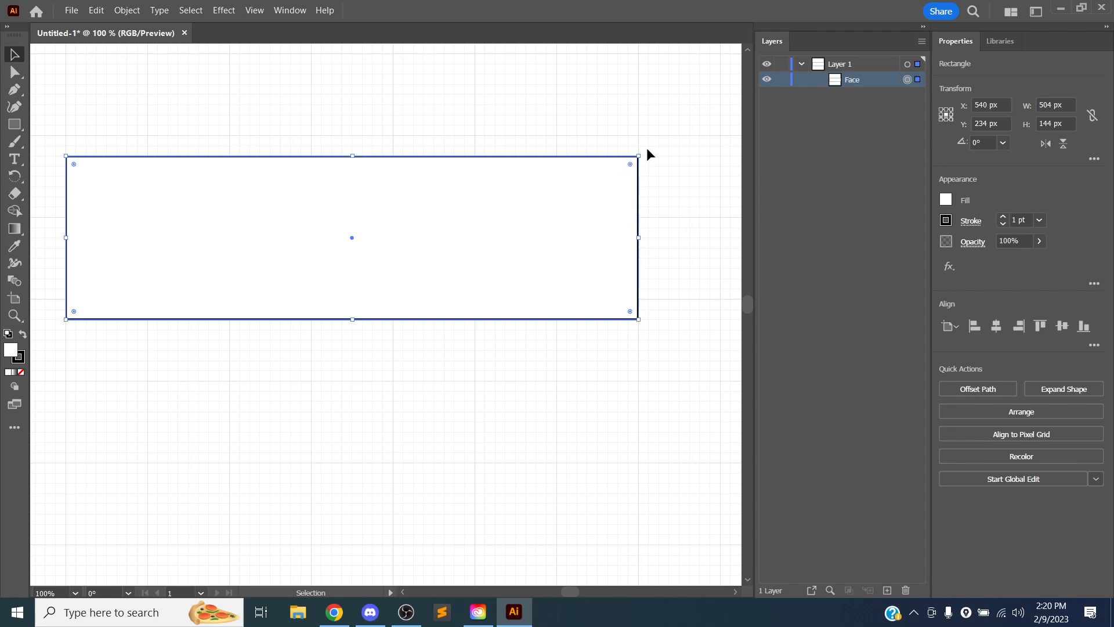
left_click_drag(642, 150, 726, 144)
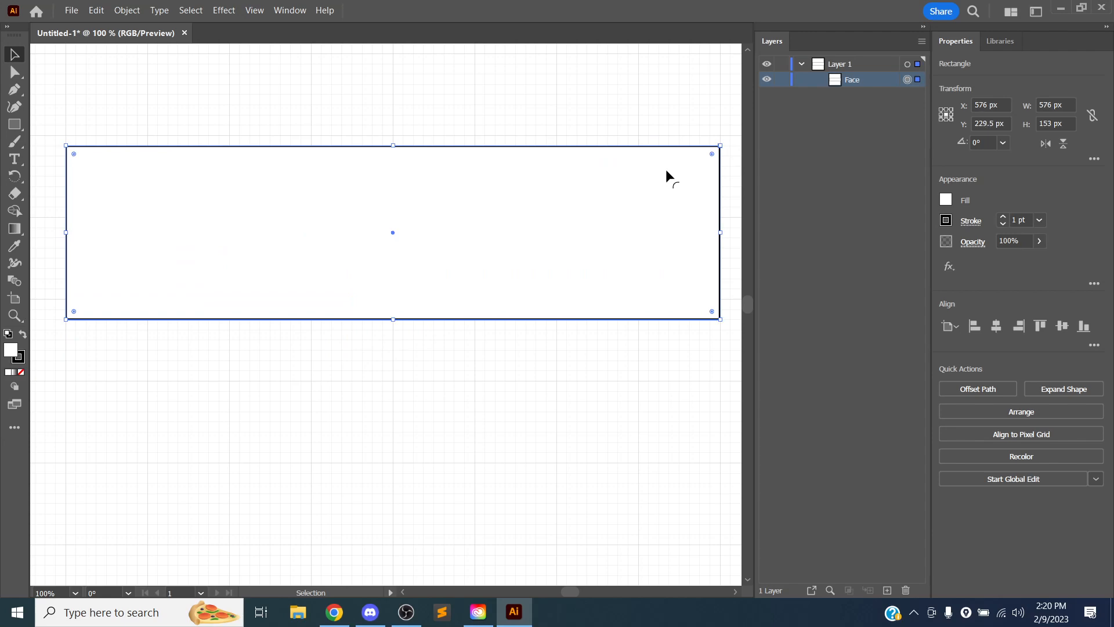
left_click_drag(712, 154, 684, 173)
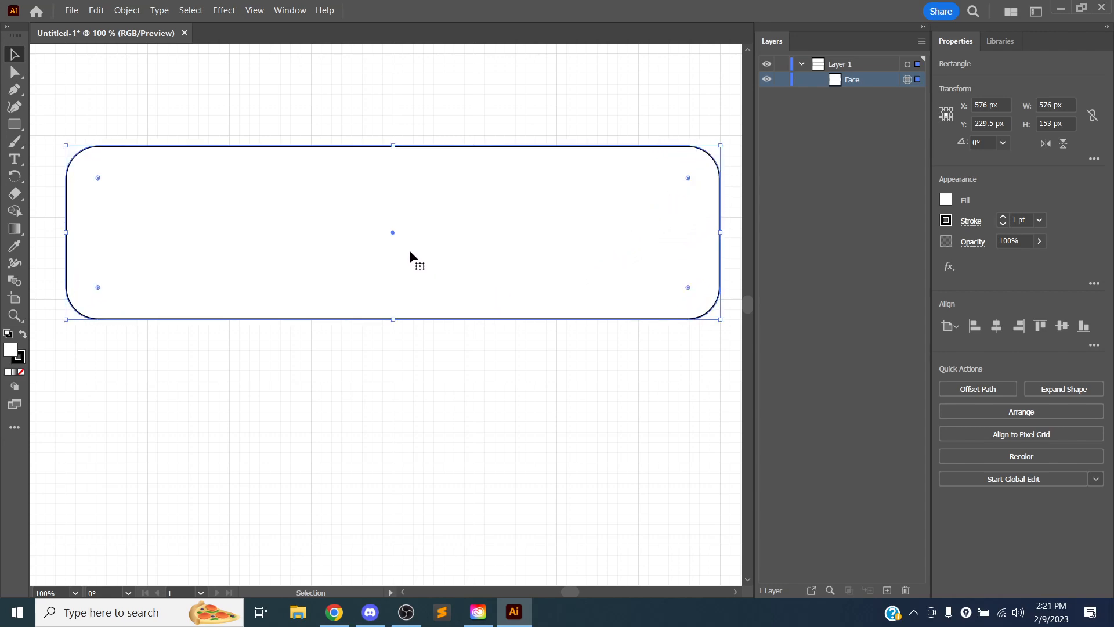
scroll(417, 246, "down", 2)
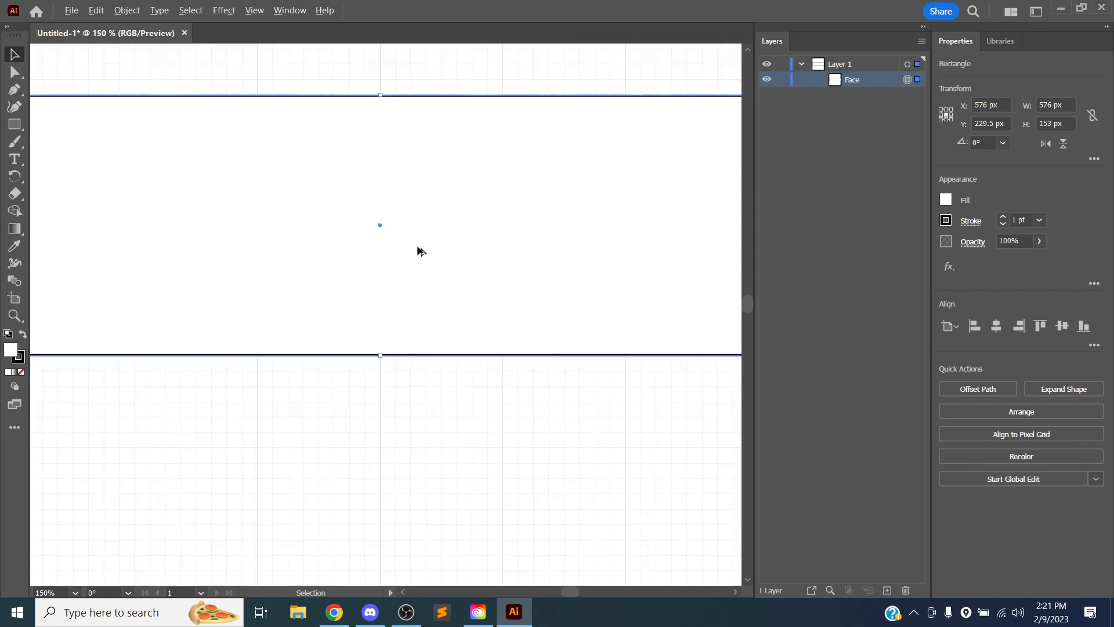
scroll(417, 247, "up", 1)
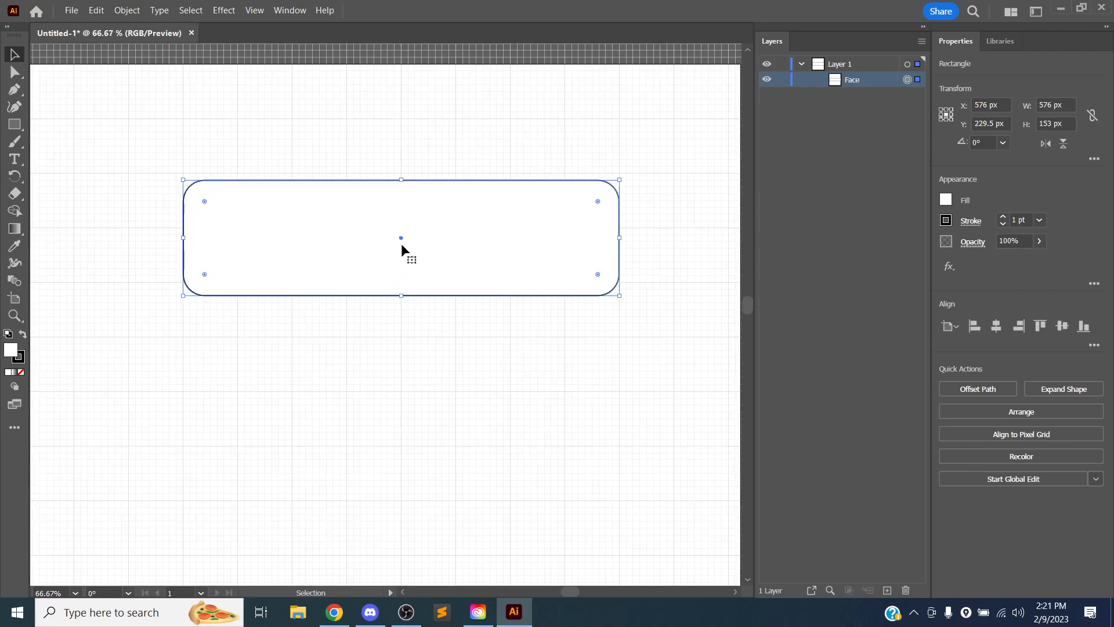
scroll(404, 242, "down", 1)
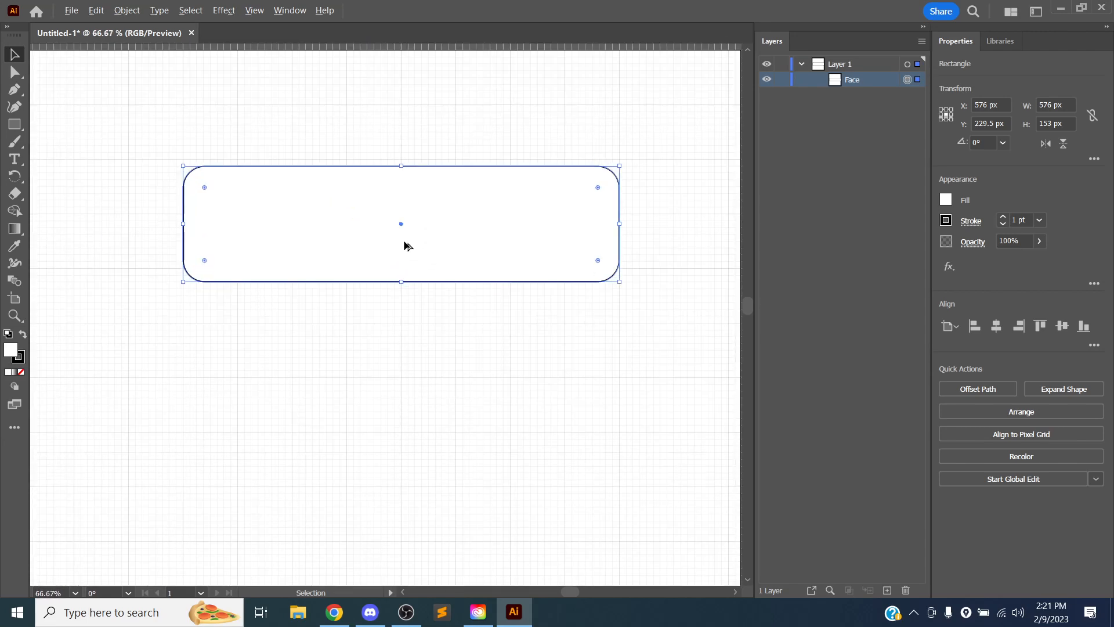
left_click(629, 167)
left_click(588, 191)
left_click(626, 162)
left_click(580, 195)
left_click_drag(621, 162, 592, 169)
Move the rounded Face rectangle slightly left to X 567 px
scroll(401, 222, "right", 2)
scroll(350, 240, "down", 1)
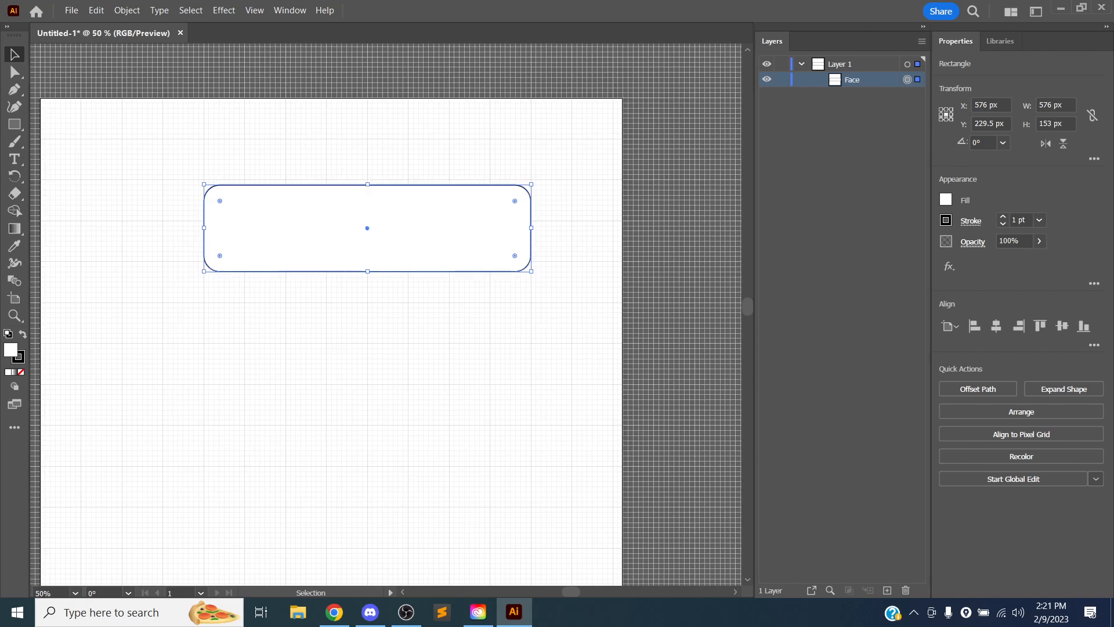
scroll(350, 240, "up", 2)
mouse_move(385, 217)
left_mouse_down()
mouse_move(257, 229)
mouse_move(377, 218)
mouse_move(371, 230)
mouse_move(395, 216)
mouse_move(382, 218)
left_mouse_up()
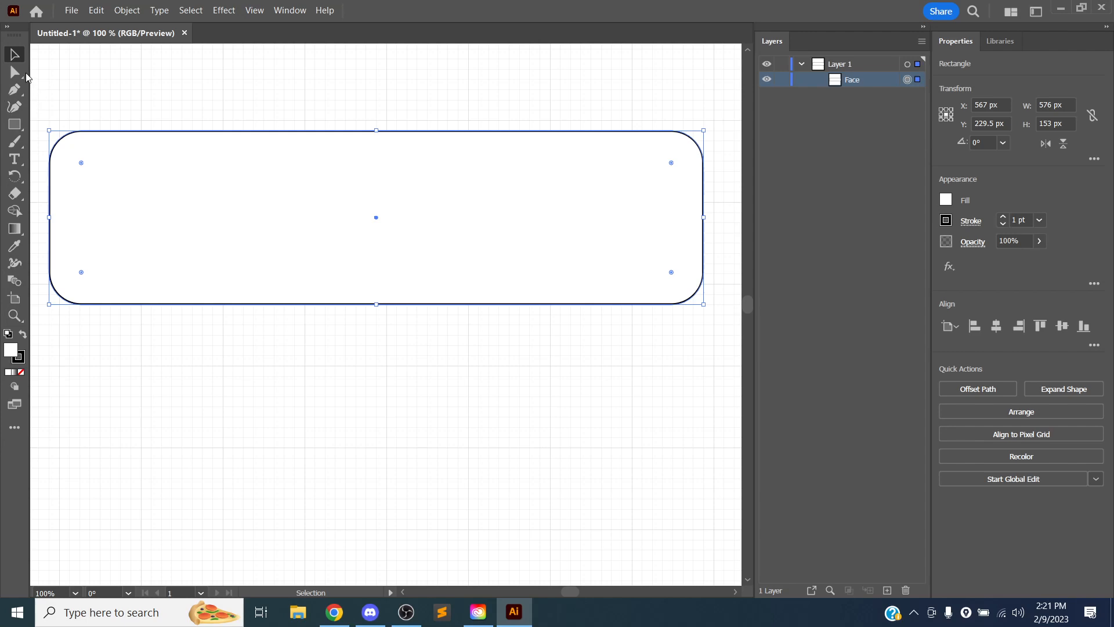
Examine the toolbar in its two-column layout, and look through the application's view and window options
left_click(7, 29)
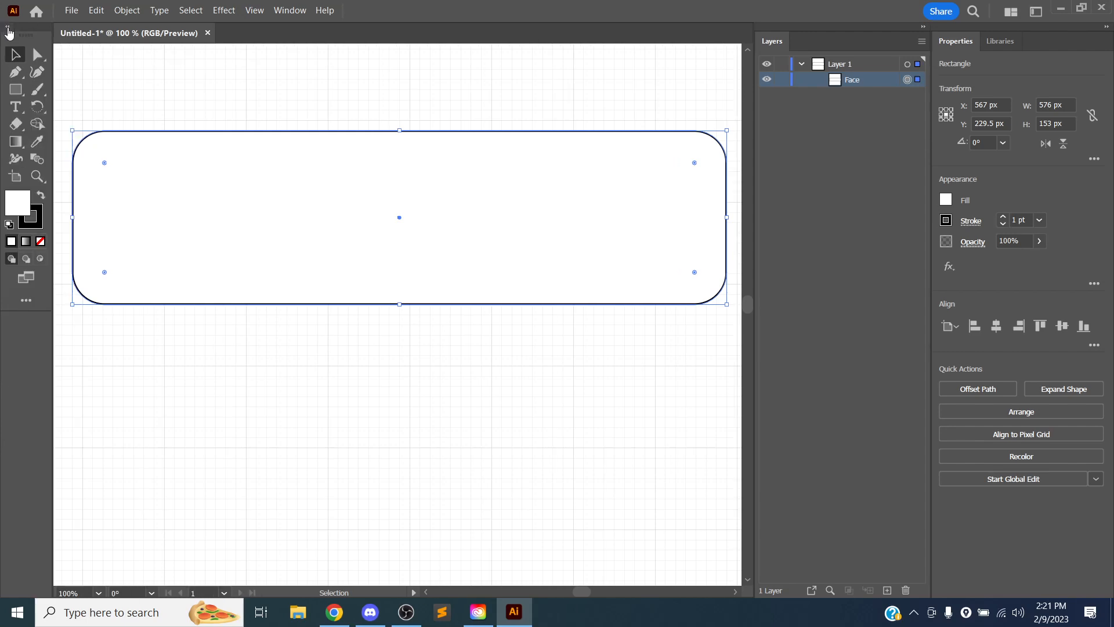
left_click(8, 29)
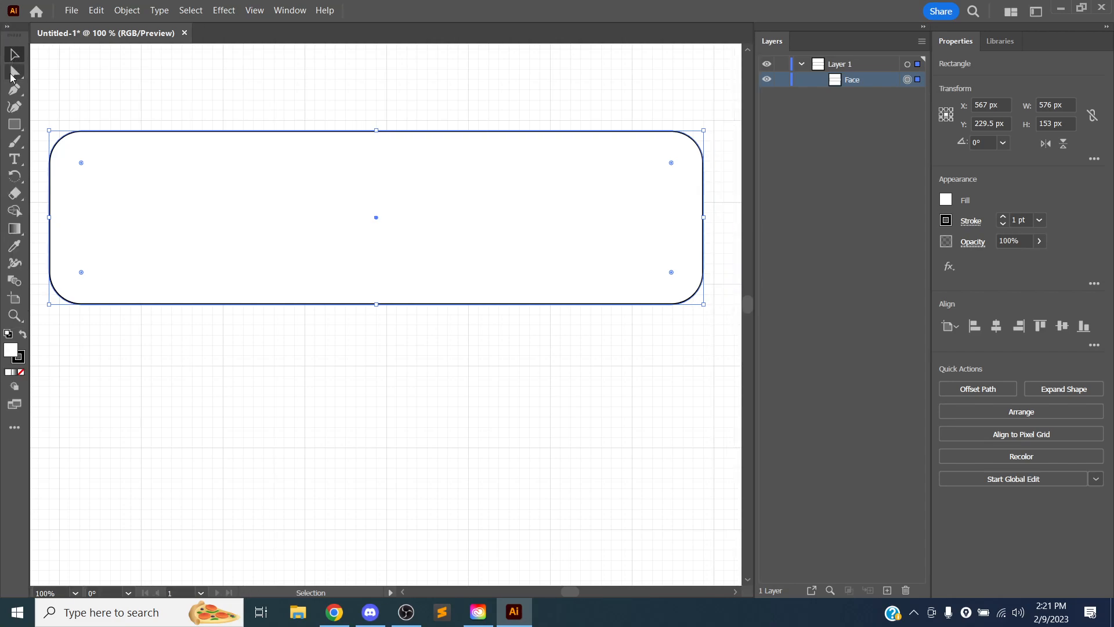
left_click(12, 73)
left_click(12, 59)
left_click(330, 10)
left_click(320, 11)
left_click(15, 177)
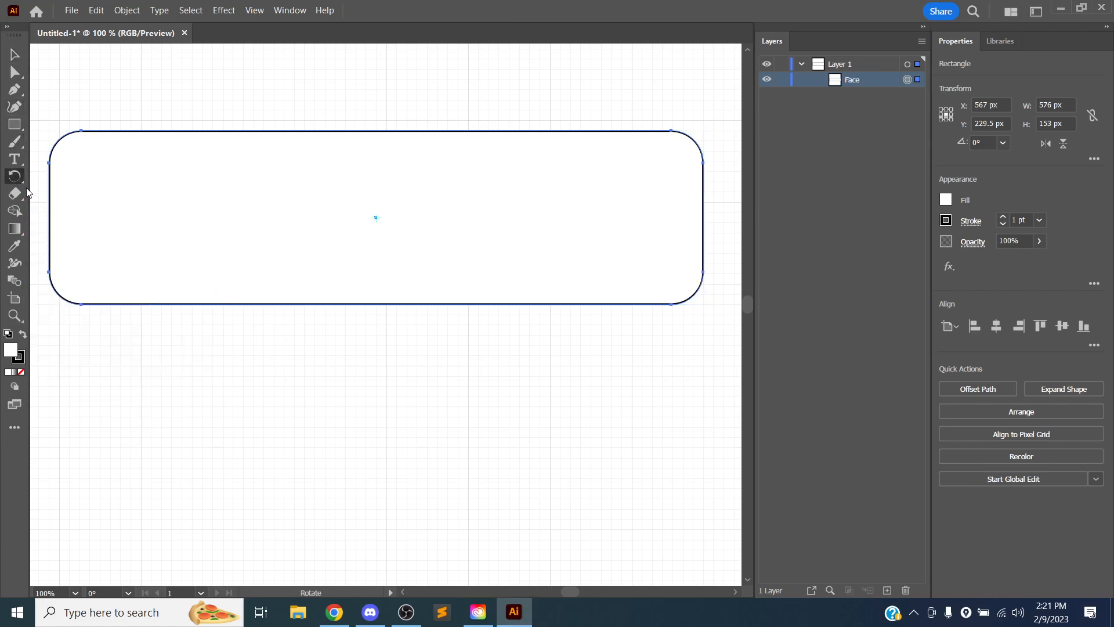
left_click(256, 10)
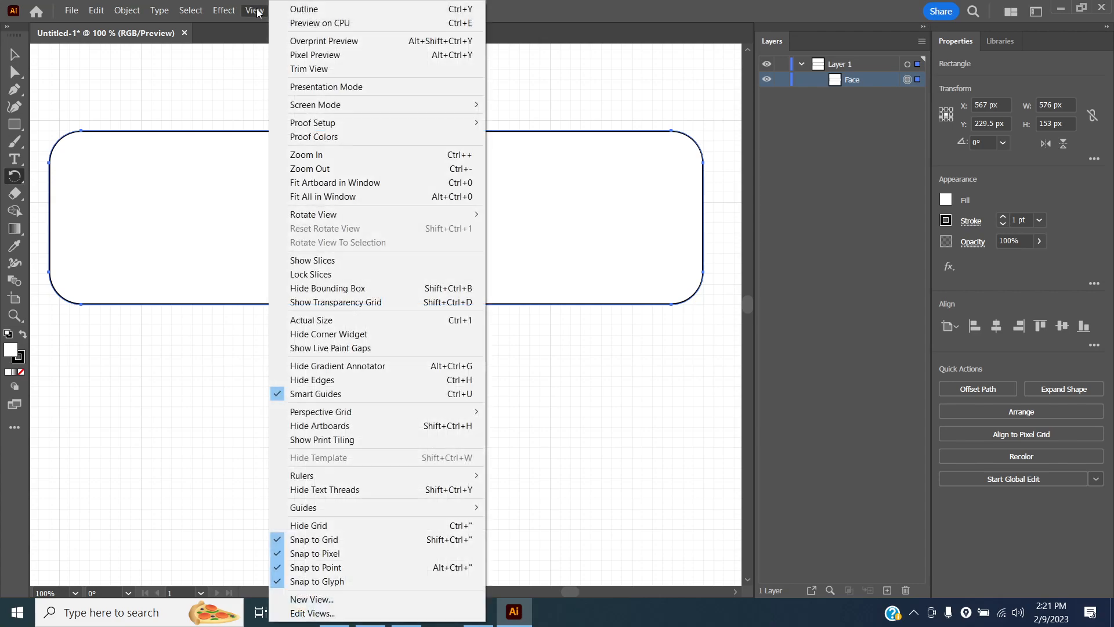
left_click(258, 11)
left_click(283, 11)
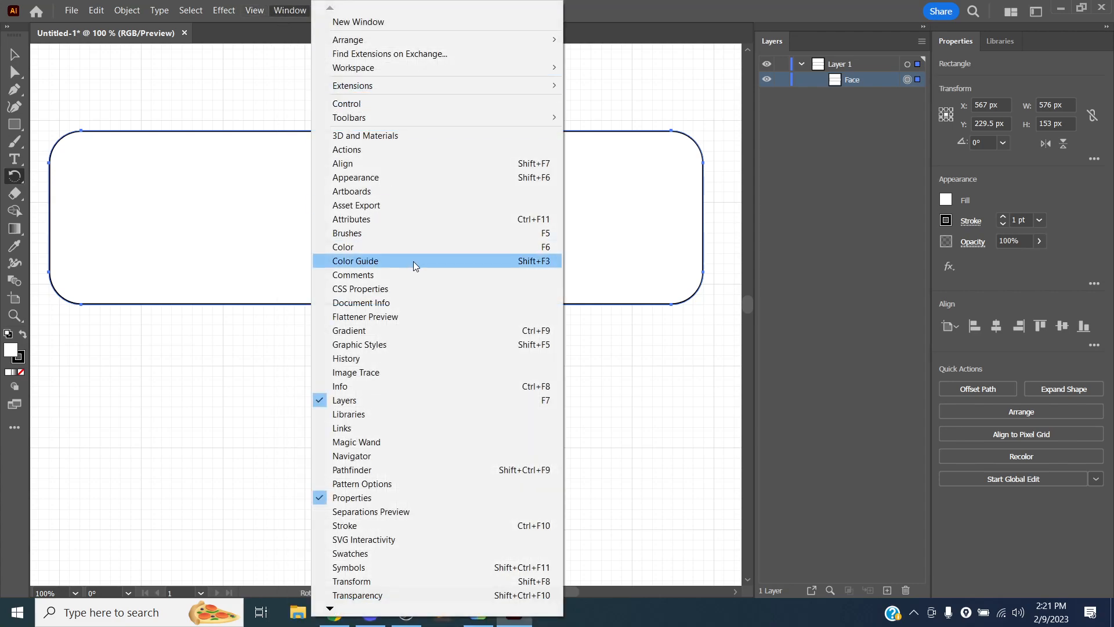
left_click(284, 110)
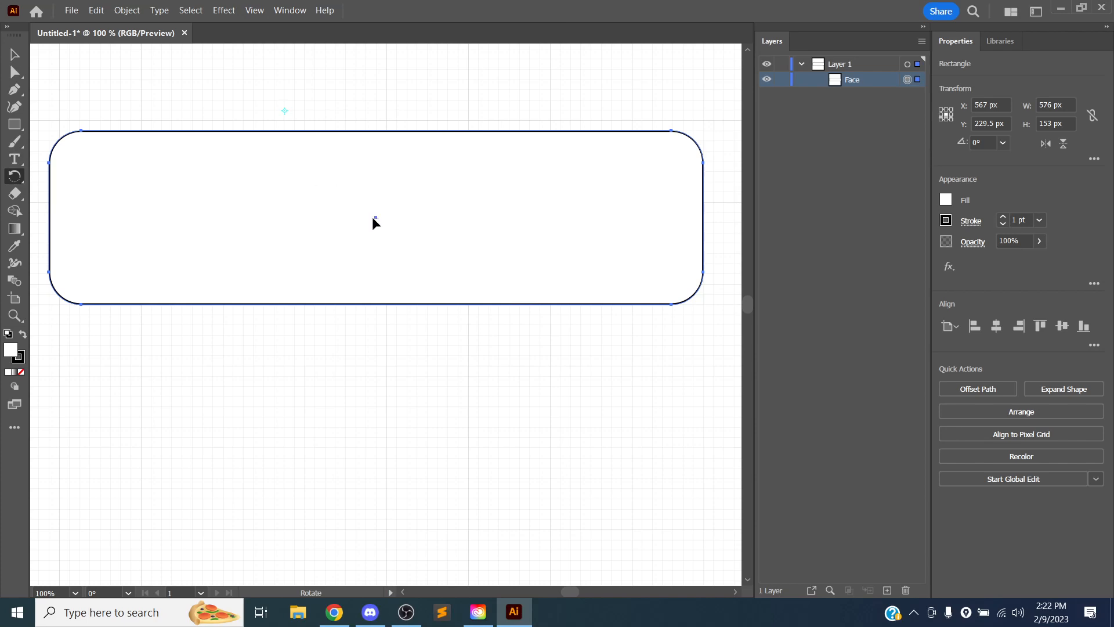
Move the rounded rectangle by its center point to X 576 px, Y 220.5 px with the Direct Selection tool
left_click(14, 58)
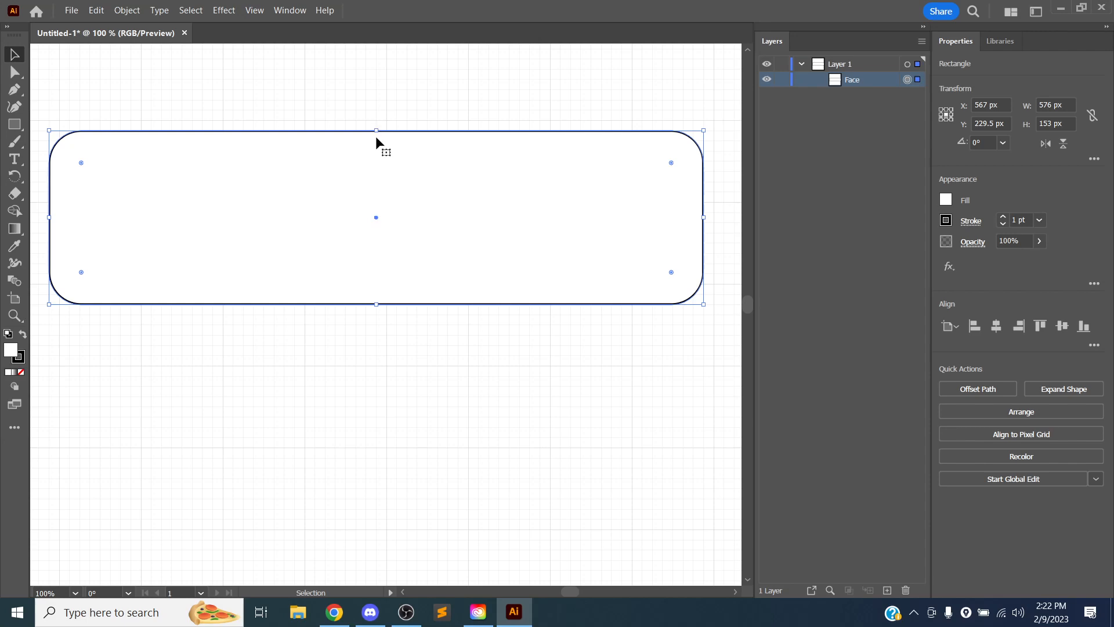
left_click(14, 72)
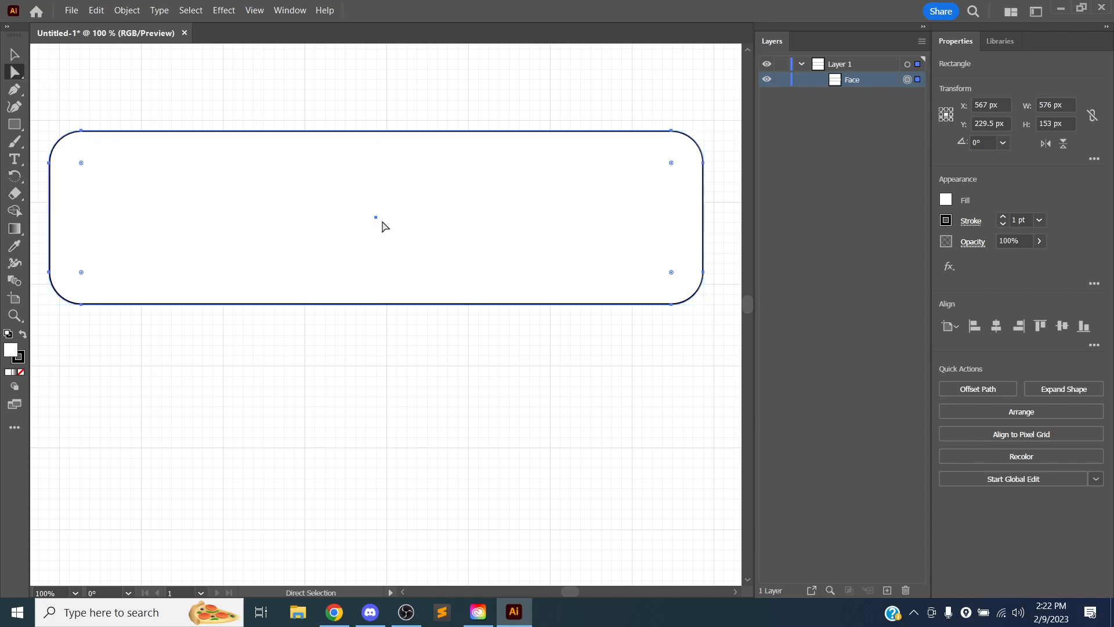
mouse_move(375, 222)
left_mouse_down()
mouse_move(354, 228)
mouse_move(390, 214)
left_mouse_up()
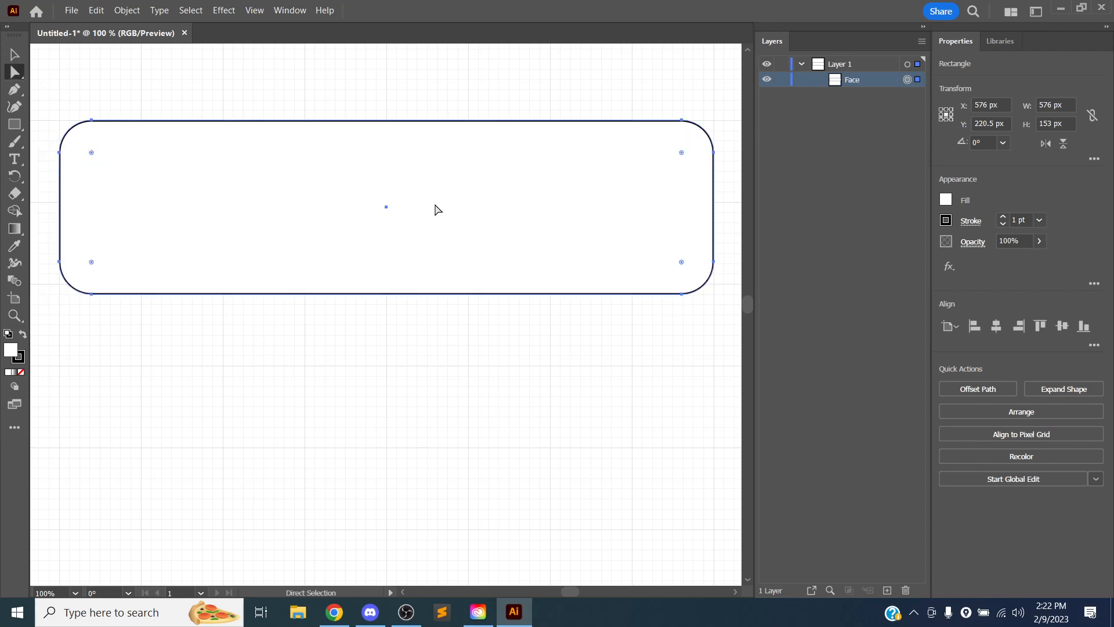
Switch to Chrome and search the web for "adobe illustrator anchor point tool" in a new tab
left_click(334, 612)
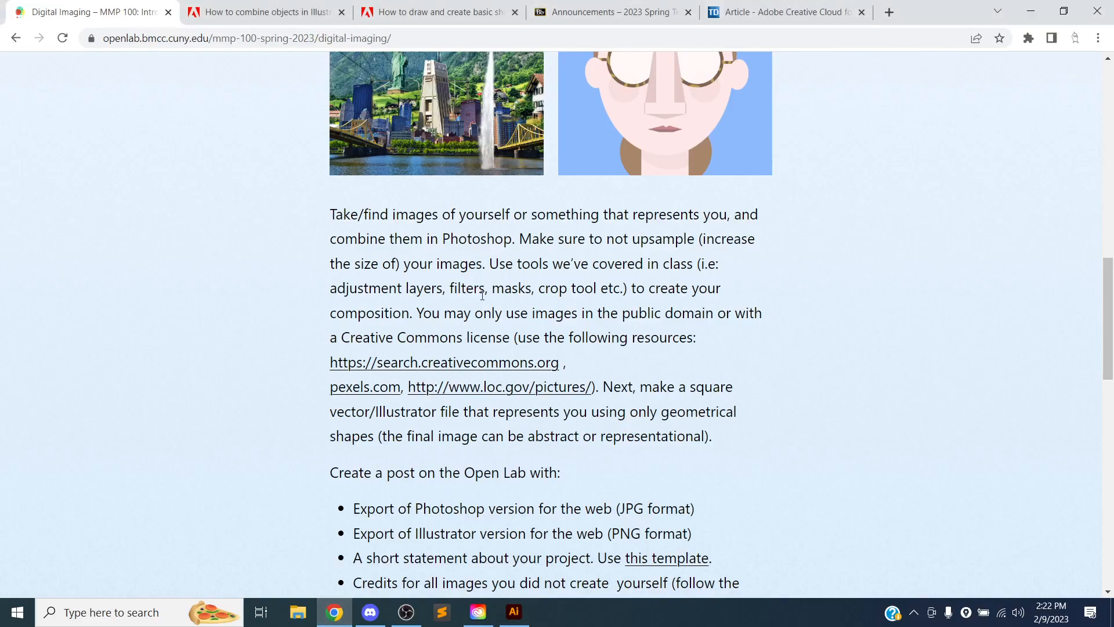
key("ctrl+t")
type("adobe illustr")
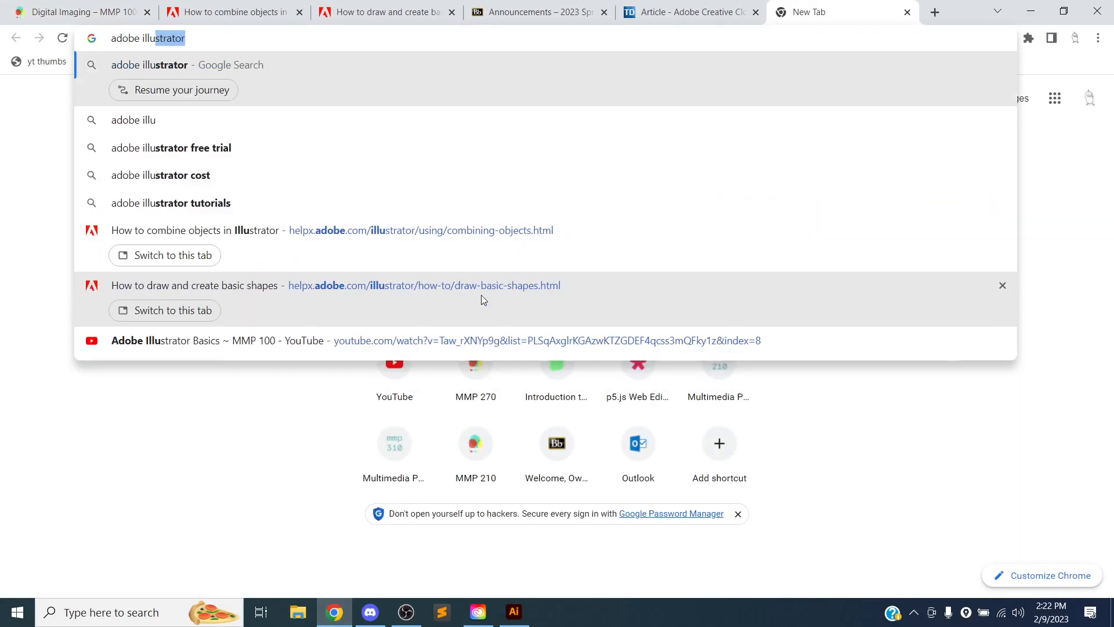
type("ator ach")
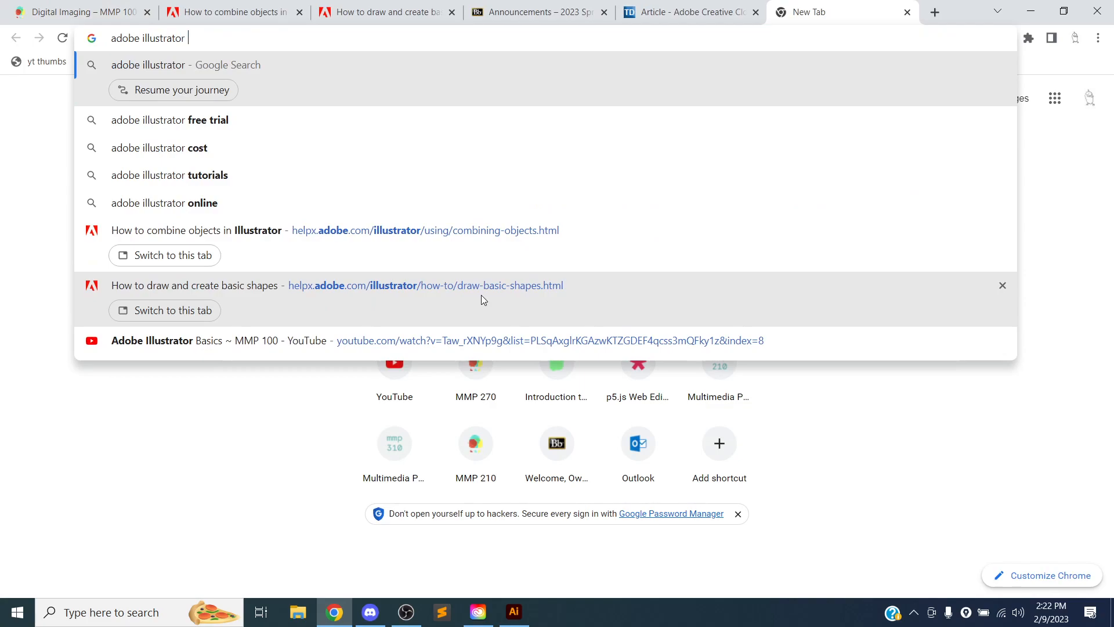
key("BackSpace")
key("BackSpace")
type("nchor point to")
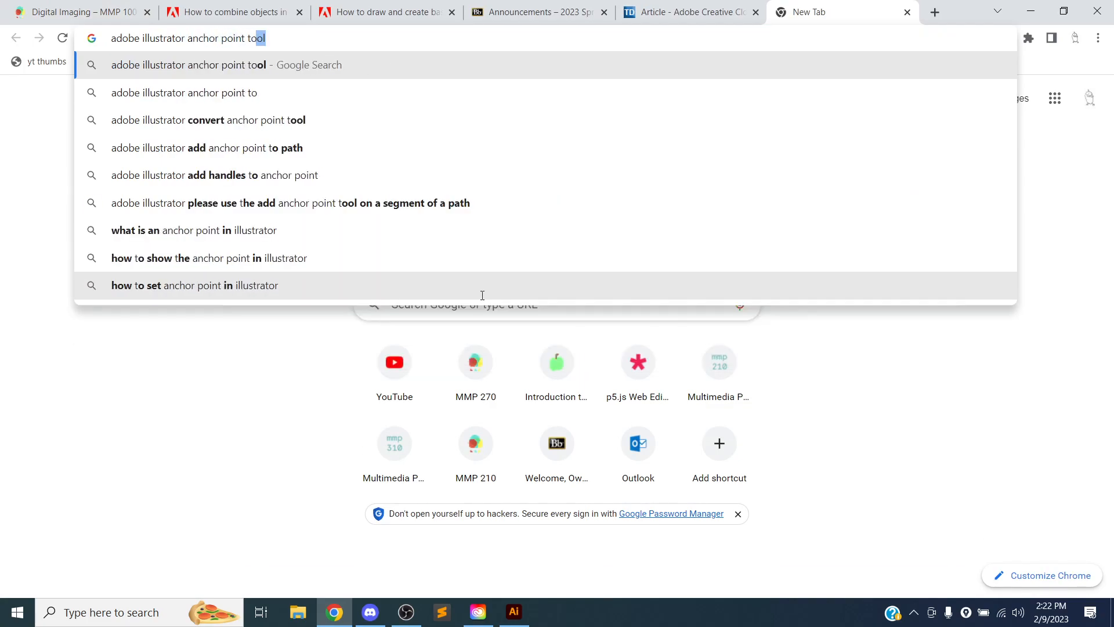
key("Return")
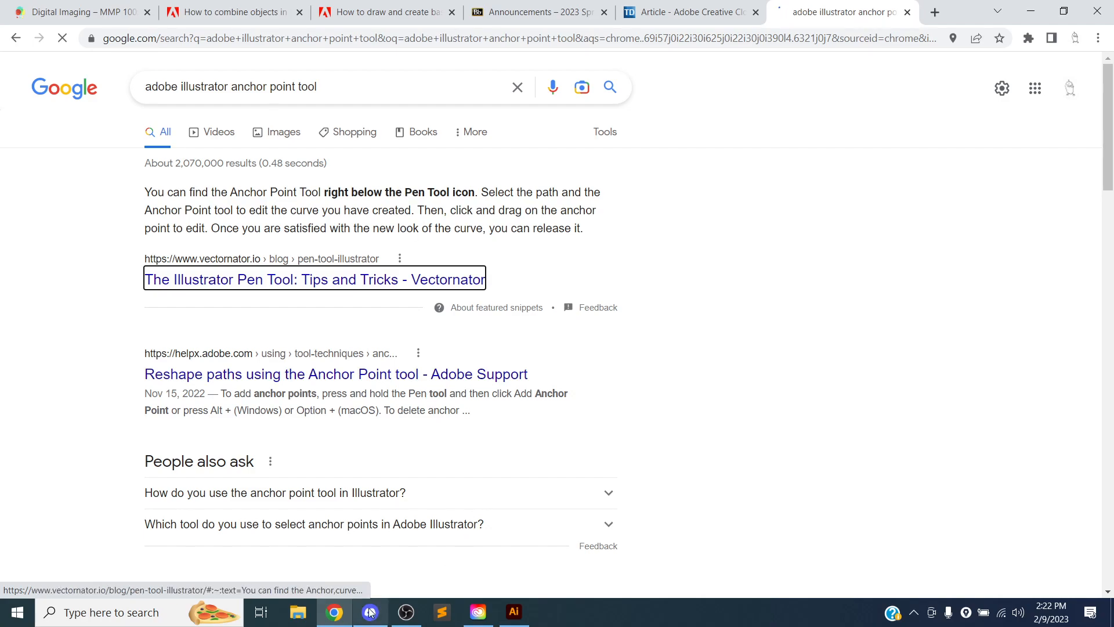
Return to Illustrator and add an anchor point on the Face rectangle's upper edge at X 684 px, Y 144 px with the Pen tool
left_click(513, 612)
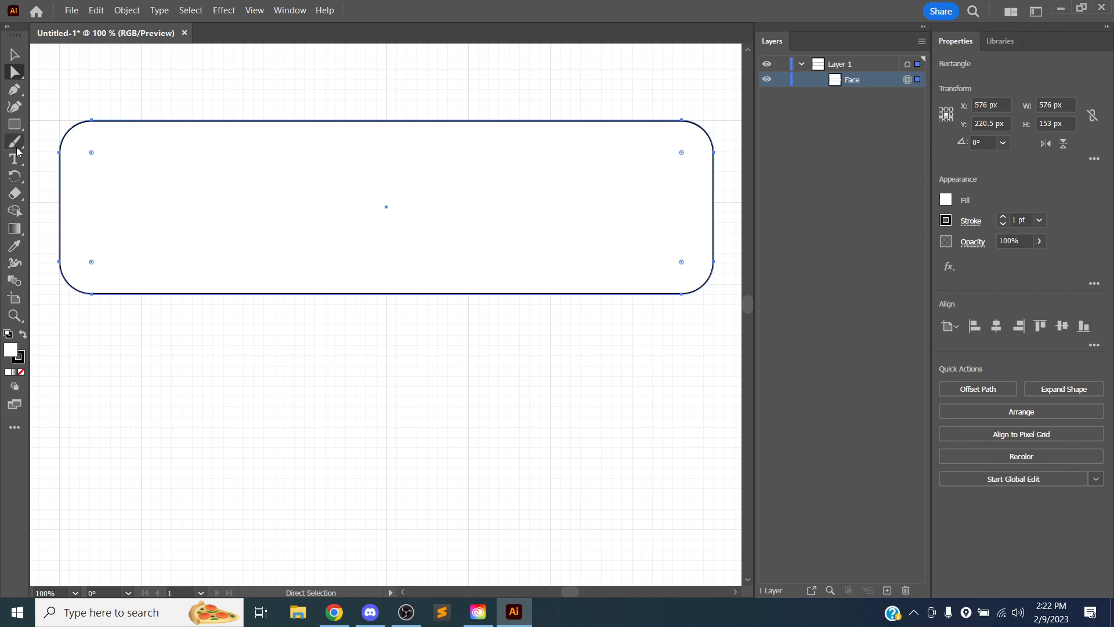
left_click(15, 90)
left_click(18, 88)
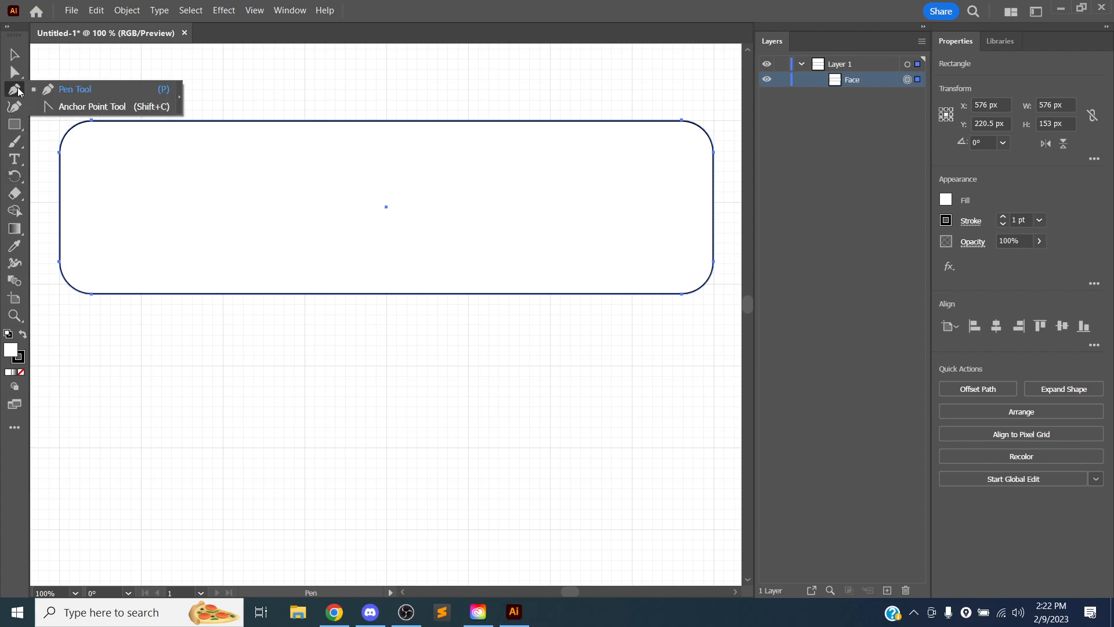
left_click(82, 107)
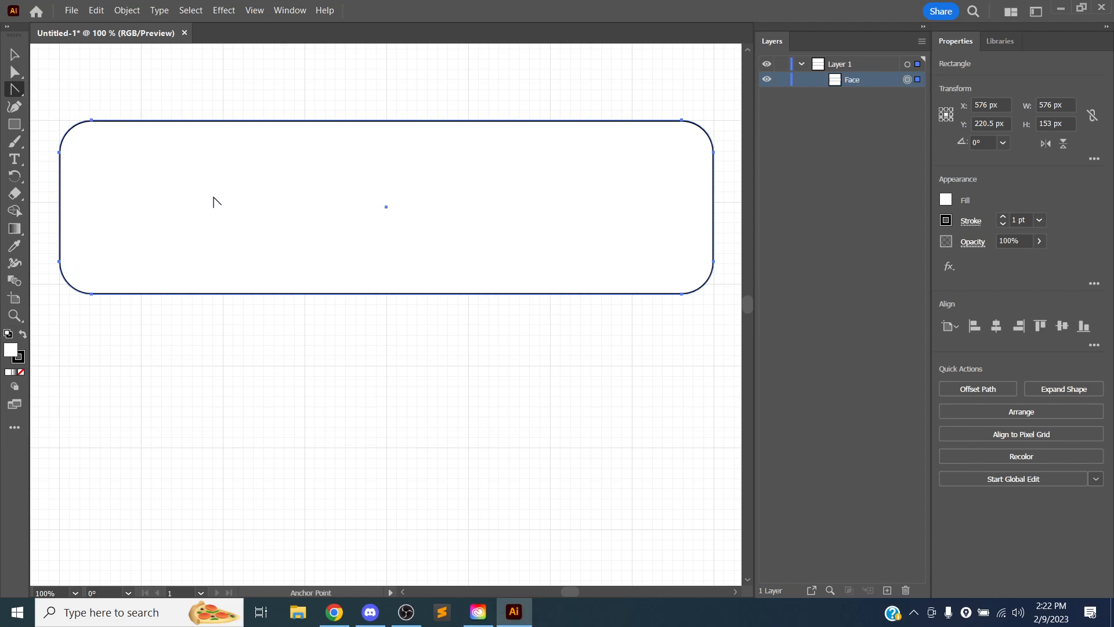
left_click(15, 90)
left_click(62, 91)
key("super")
scroll(509, 128, "up", 3)
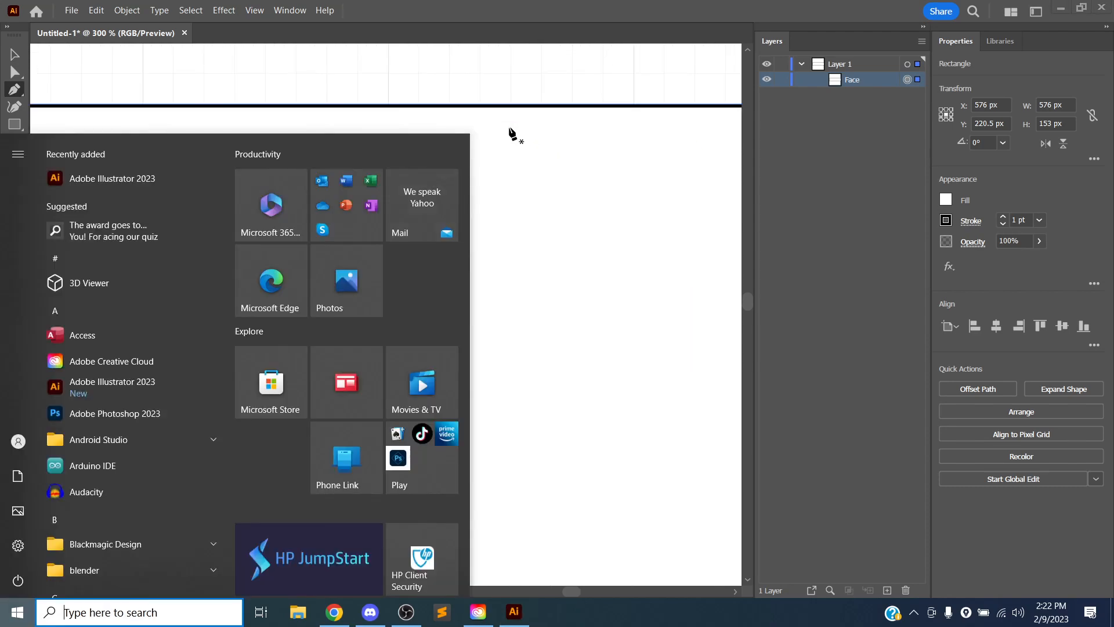
left_click(510, 105)
scroll(507, 199, "down", 3)
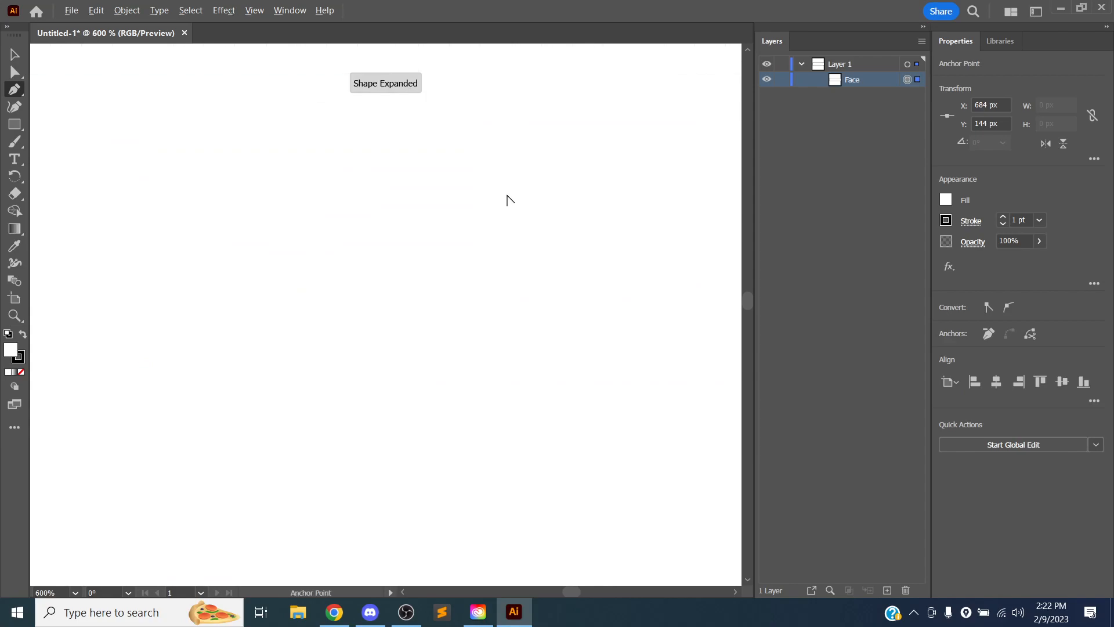
Move the whole Face path to X 504 px, Y 238.5 px with the Direct Selection tool
left_click(13, 73)
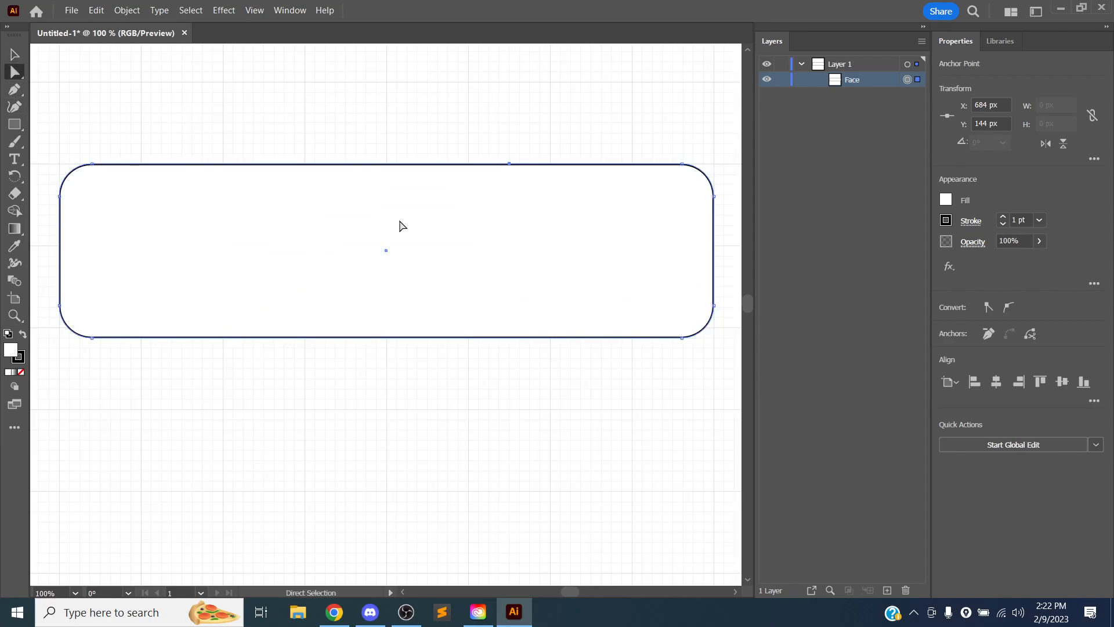
scroll(402, 226, "down", 2)
scroll(402, 226, "up", 2)
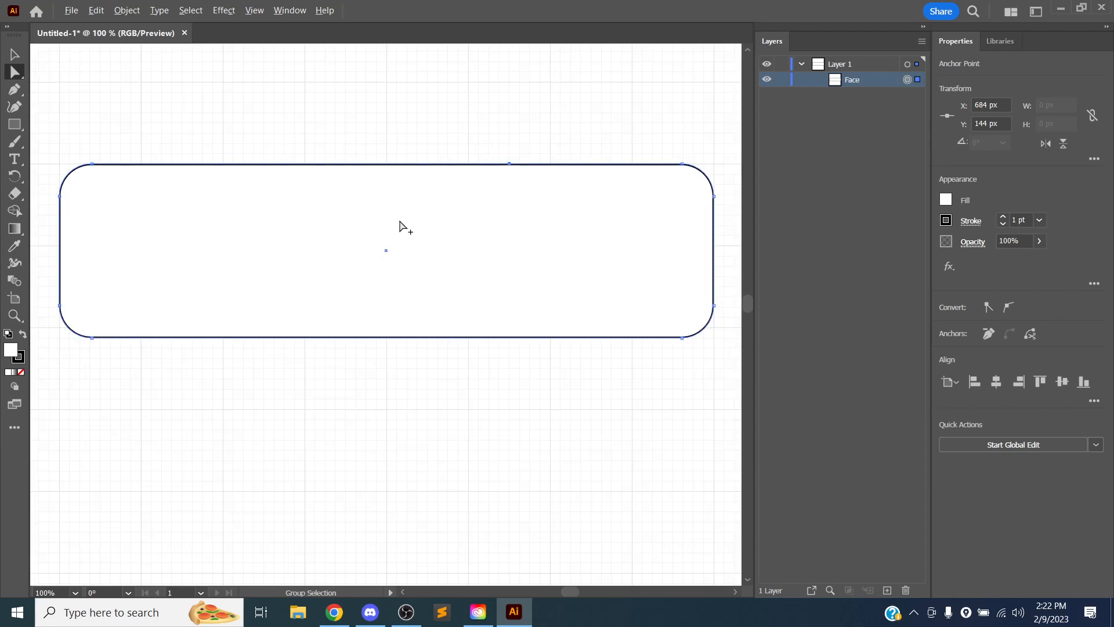
scroll(399, 235, "down", 1)
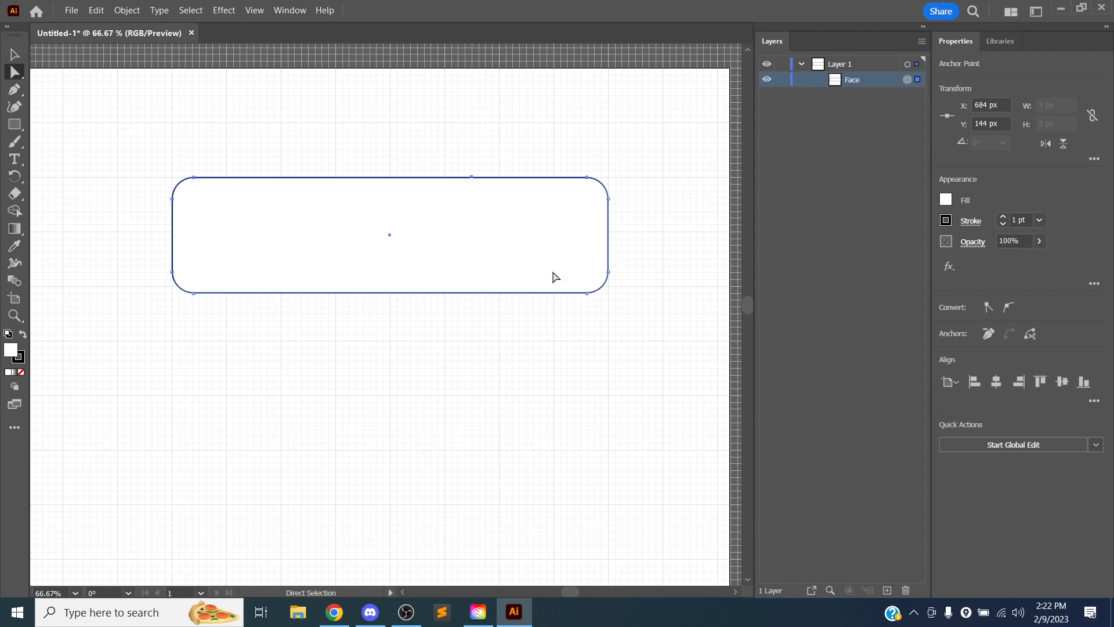
left_click(471, 242)
scroll(509, 222, "down", 1)
scroll(505, 215, "down", 1)
scroll(506, 216, "up", 1)
left_click_drag(405, 221, 351, 235)
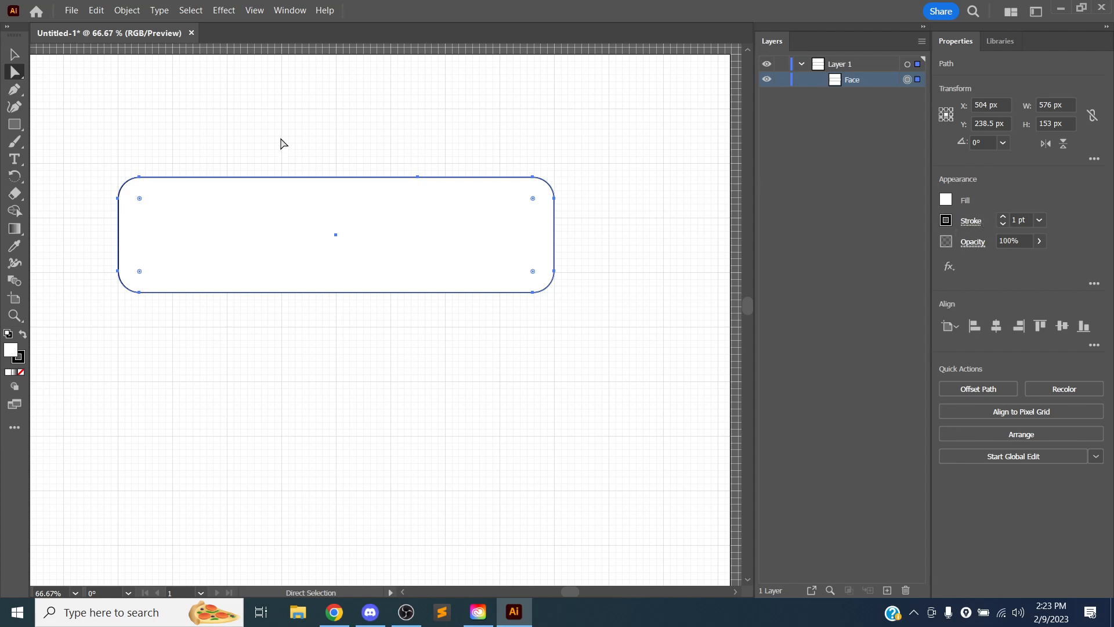
Set the user interface scaling preference to Large and agree to restart the application
left_click(73, 10)
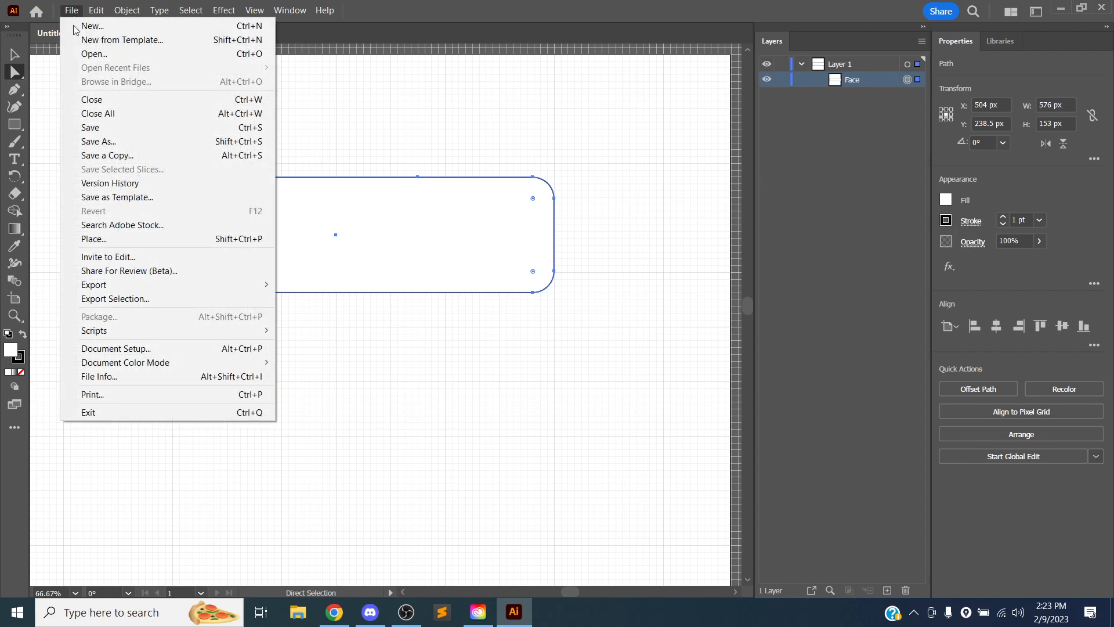
mouse_move(96, 11)
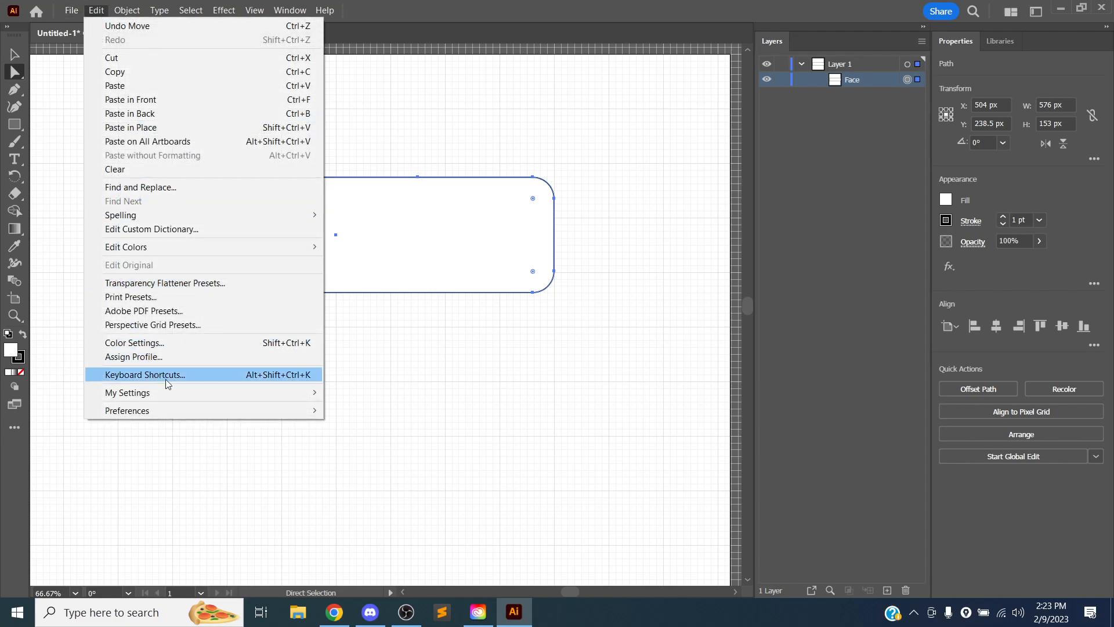
mouse_move(233, 410)
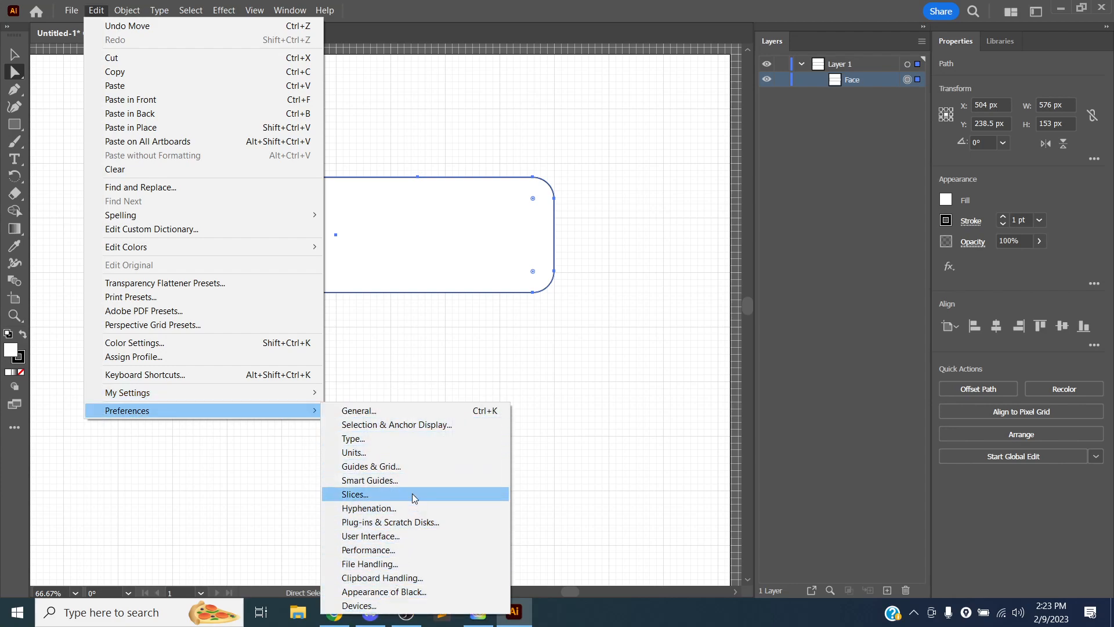
left_click(395, 411)
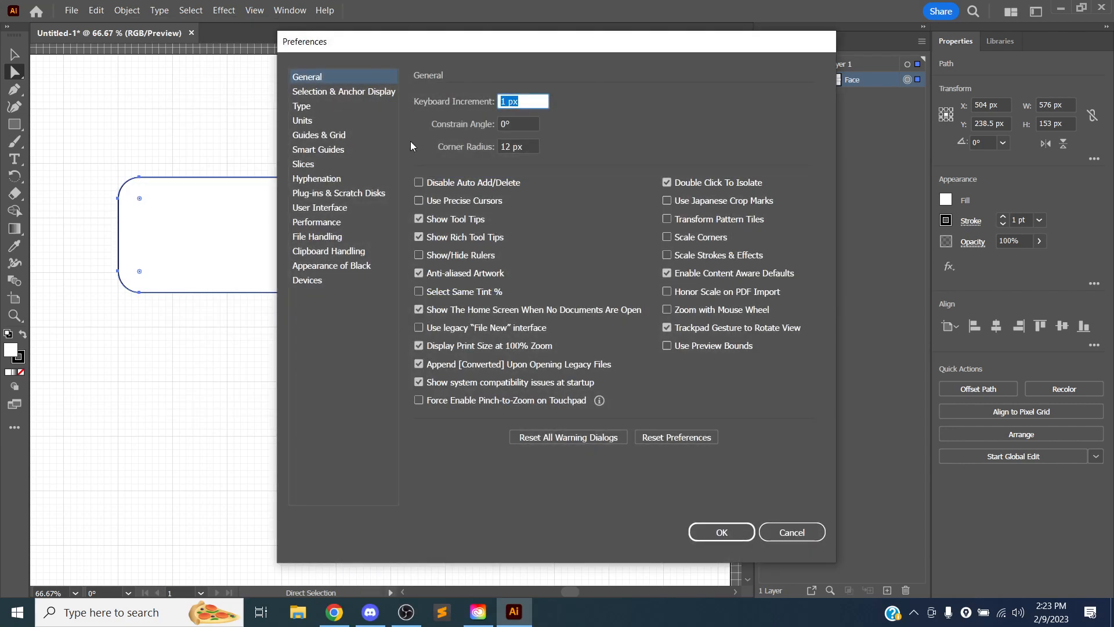
left_click(325, 207)
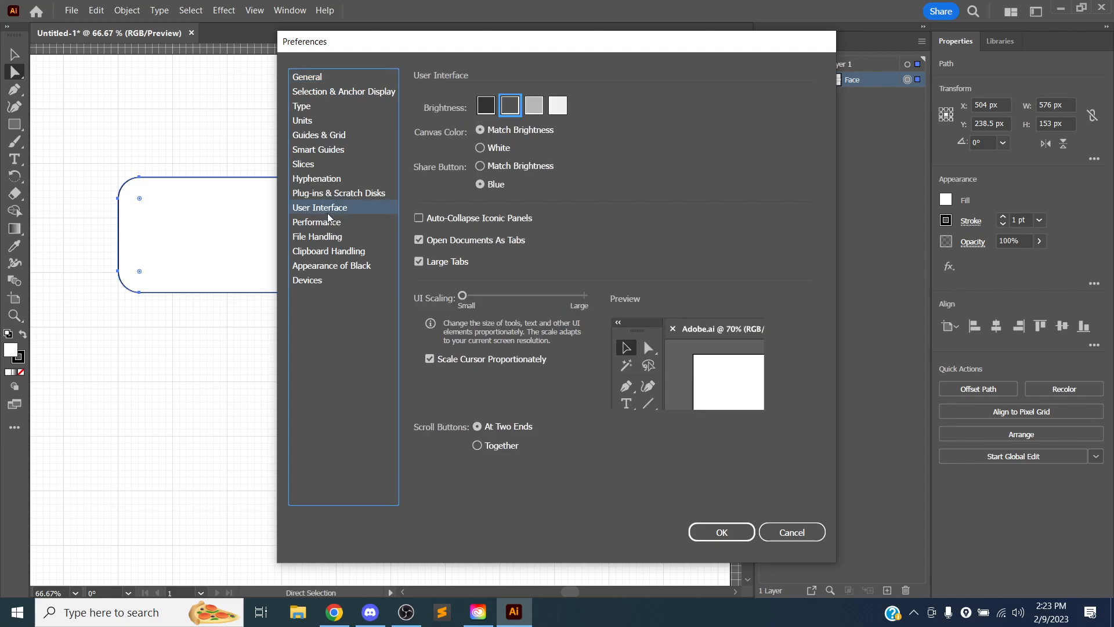
left_click_drag(467, 300, 584, 297)
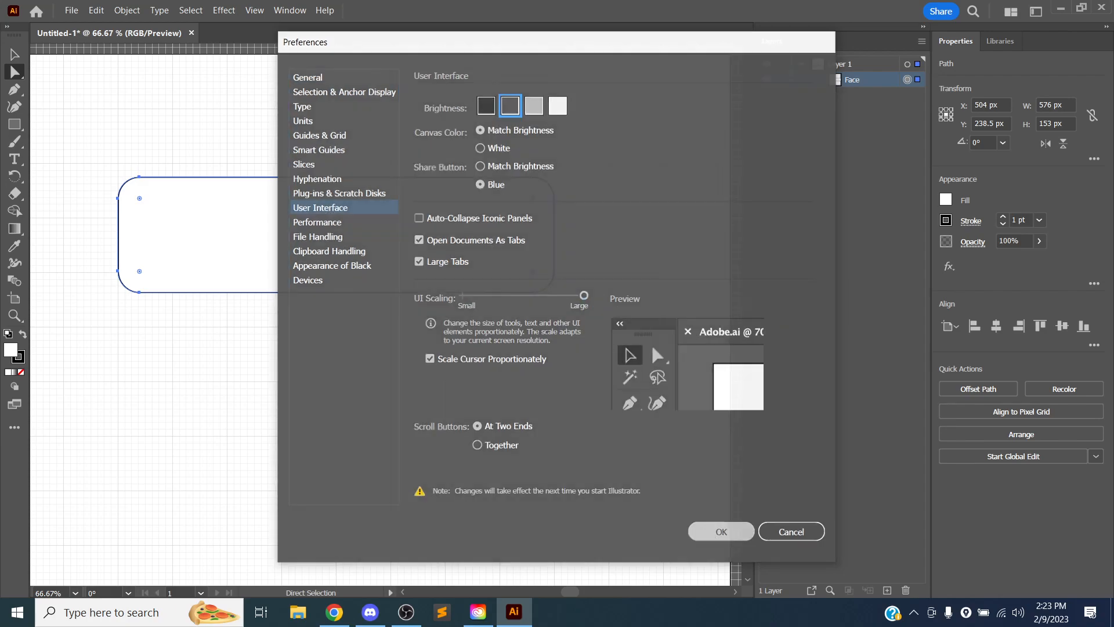
left_click(720, 532)
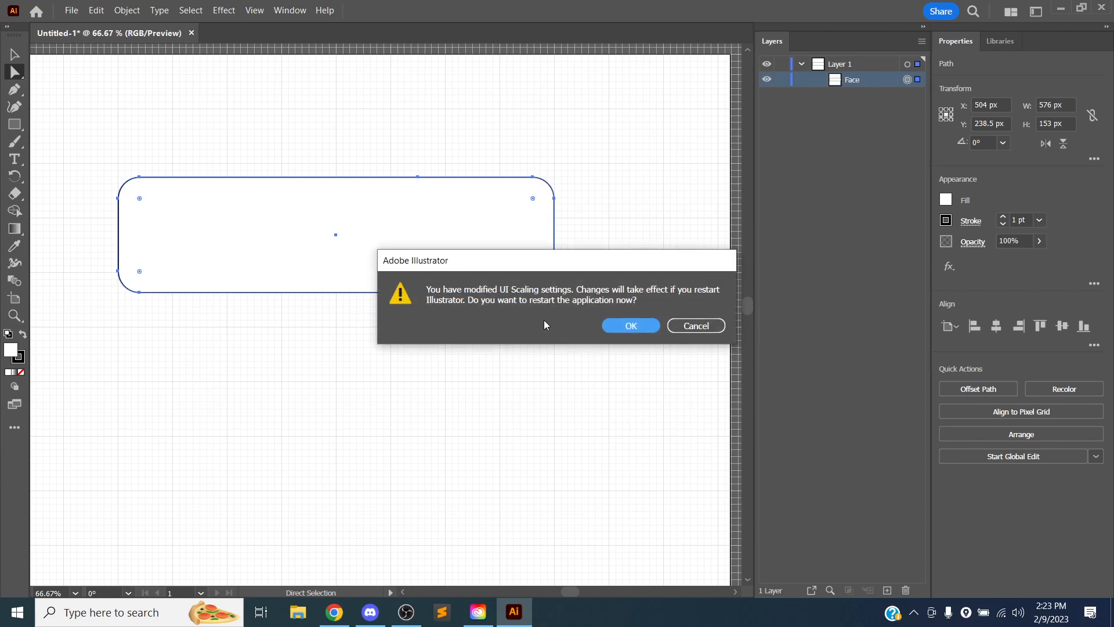
left_click(632, 327)
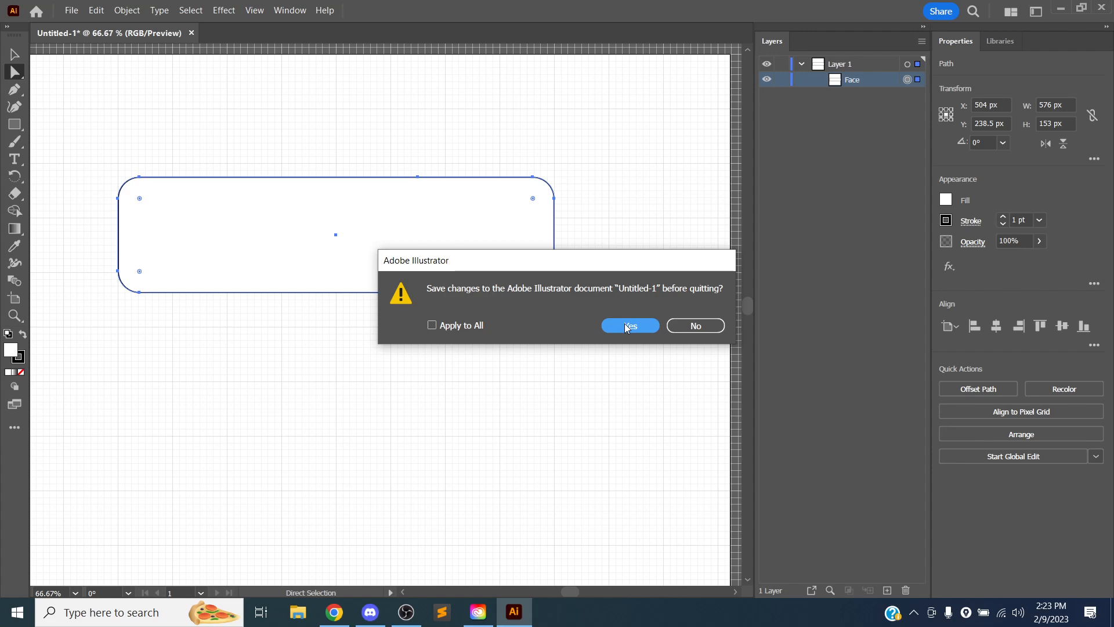
Try to save the Untitled-1 document on the computer before quitting
left_click(624, 323)
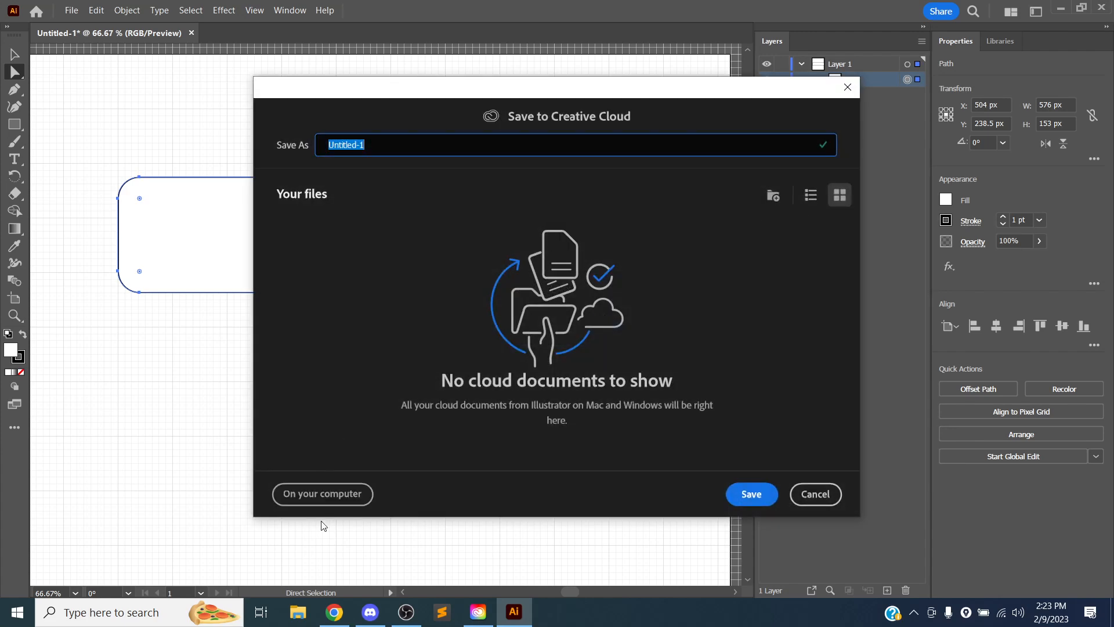
left_click(353, 492)
left_click(628, 328)
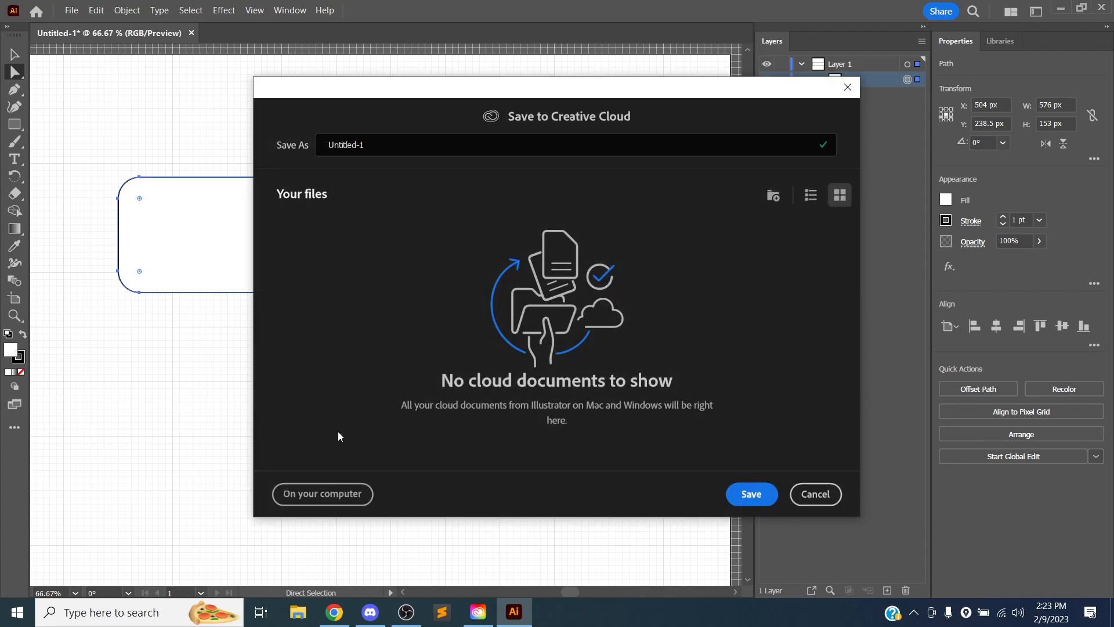
left_click(322, 492)
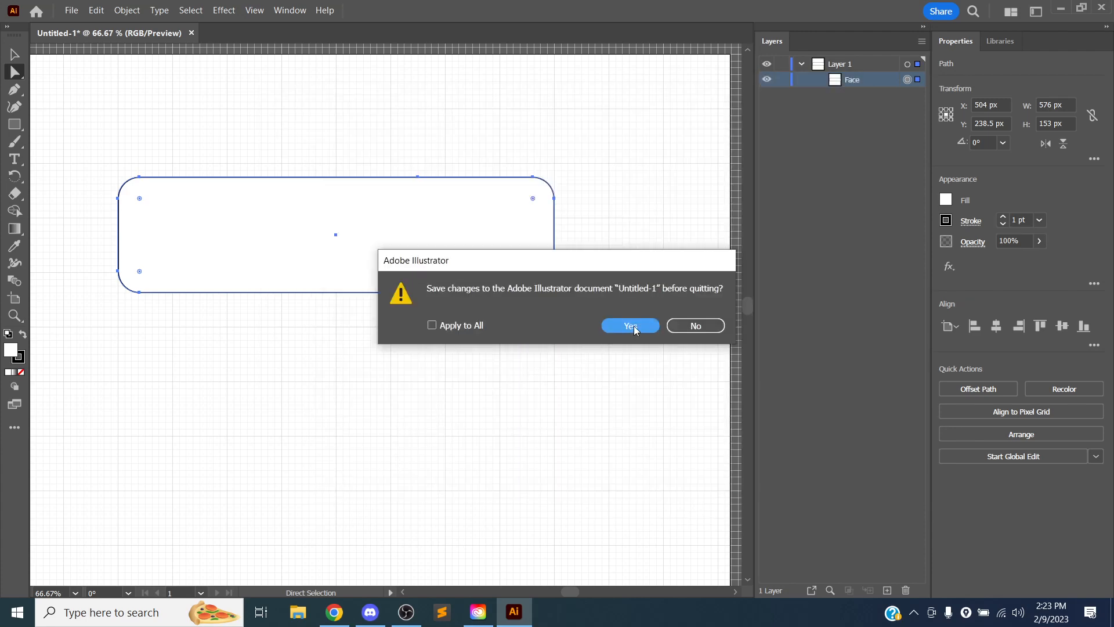
Quit without saving Untitled-1 and switch to Illustrator once it has restarted
left_click(680, 326)
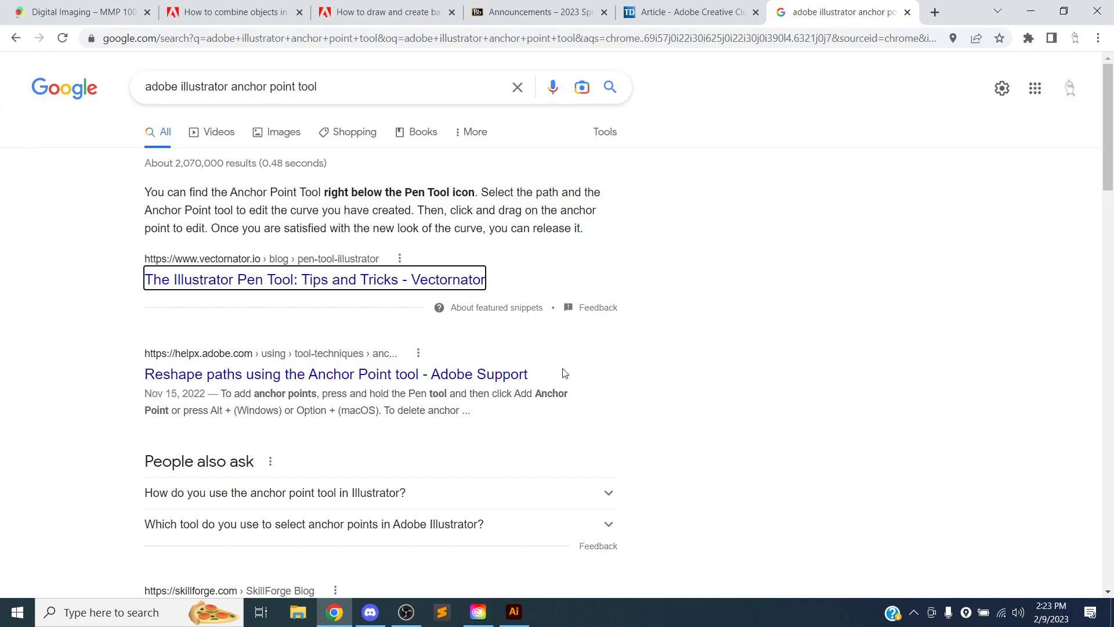
mouse_move(518, 612)
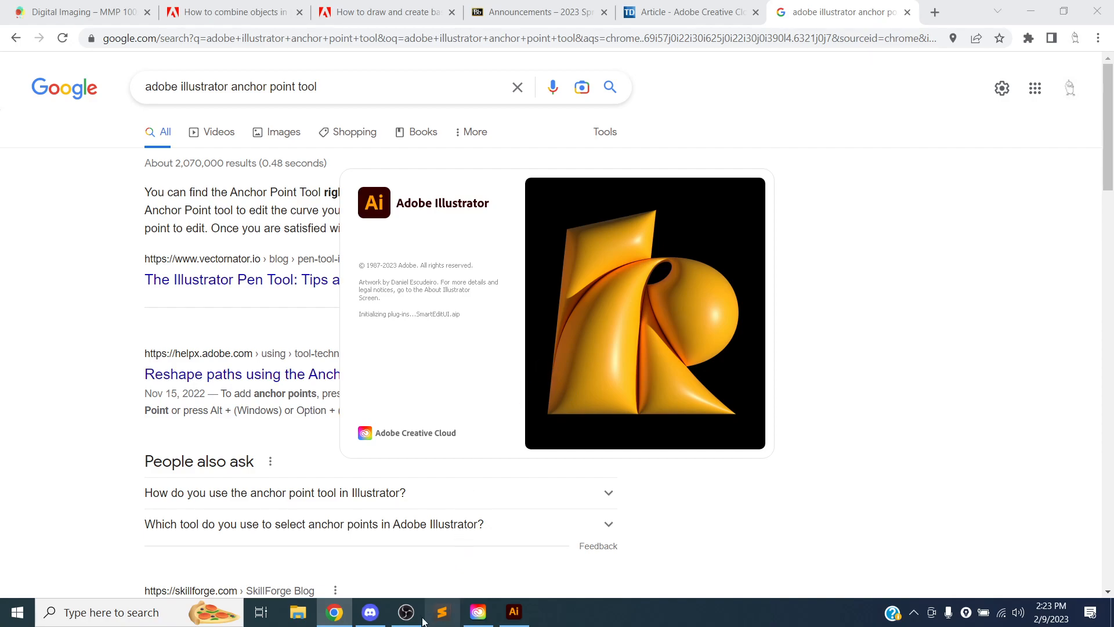
left_click(368, 619)
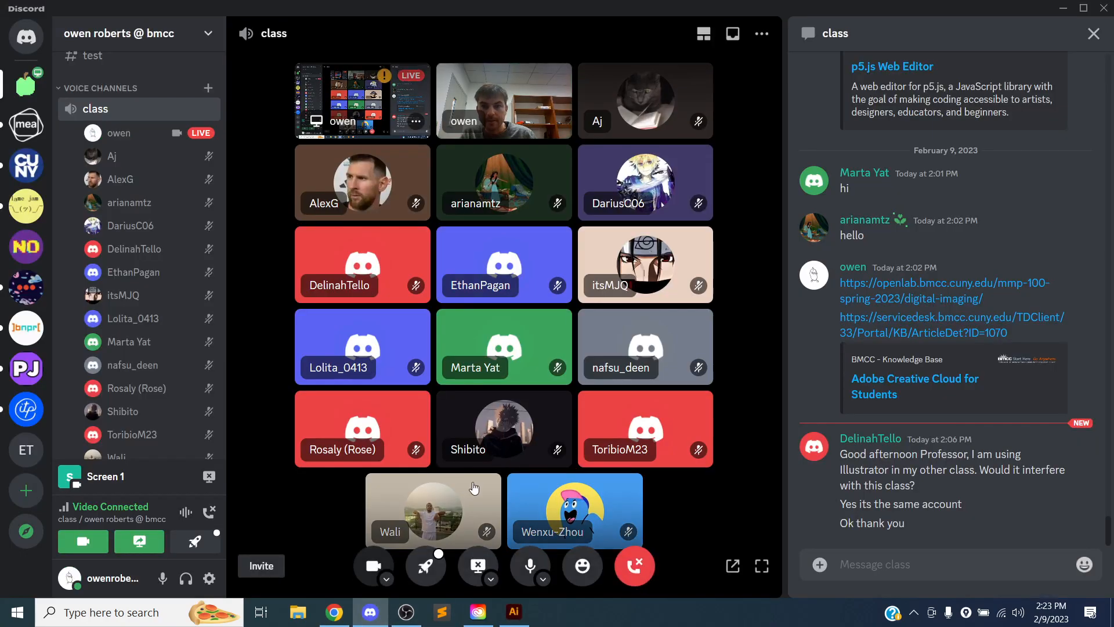
left_click(406, 612)
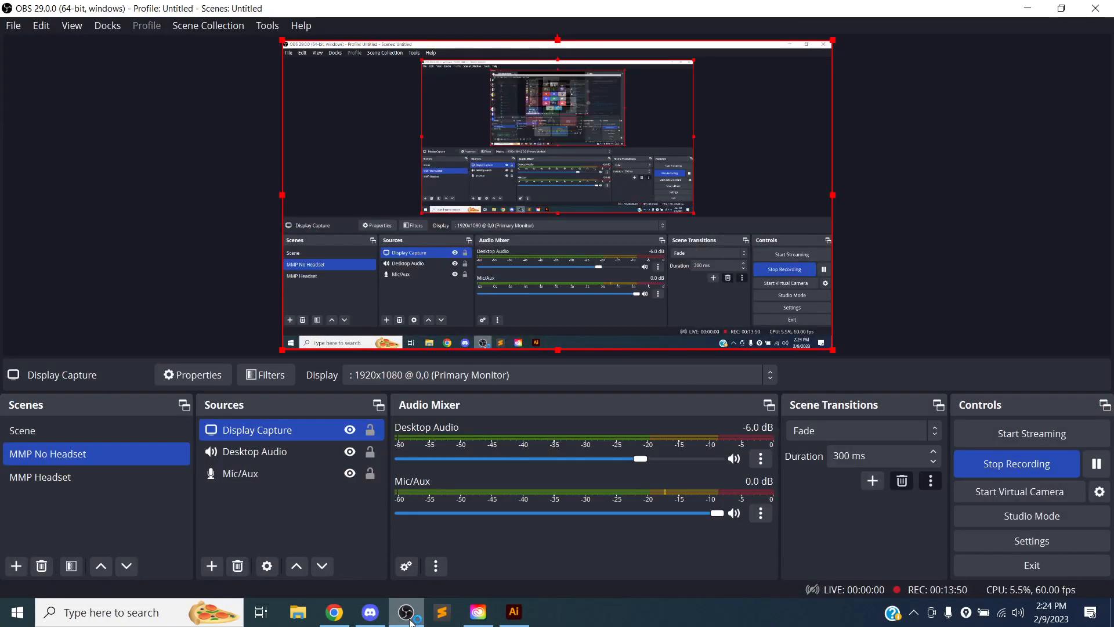
left_click(522, 610)
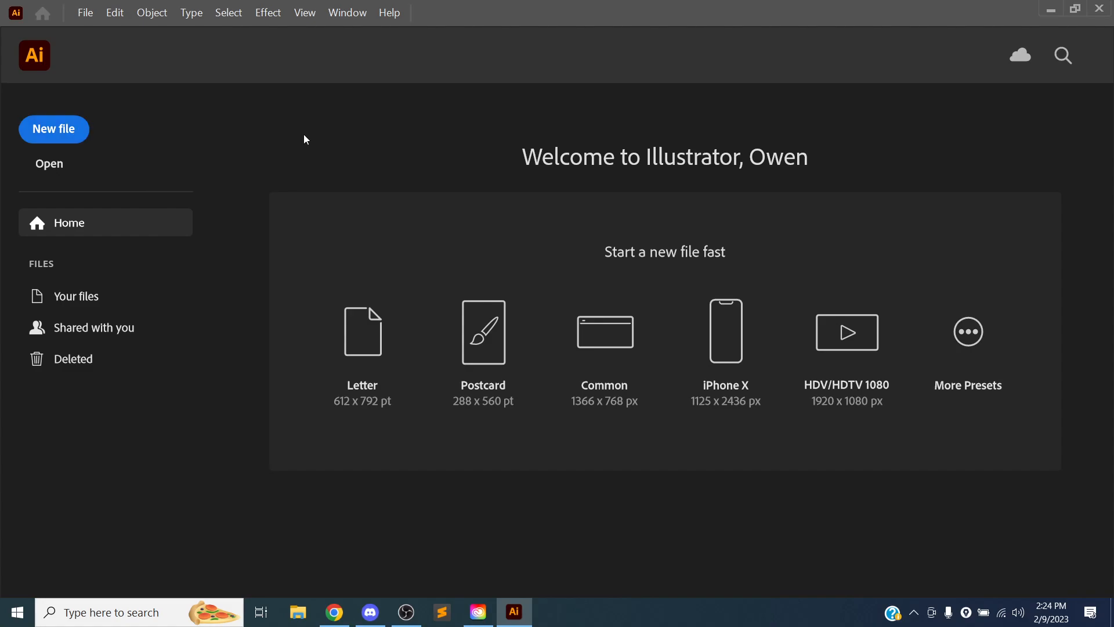
Create a new portrait document from the recent Web preset of 1024 x 1280 px in RGB color
left_click(969, 345)
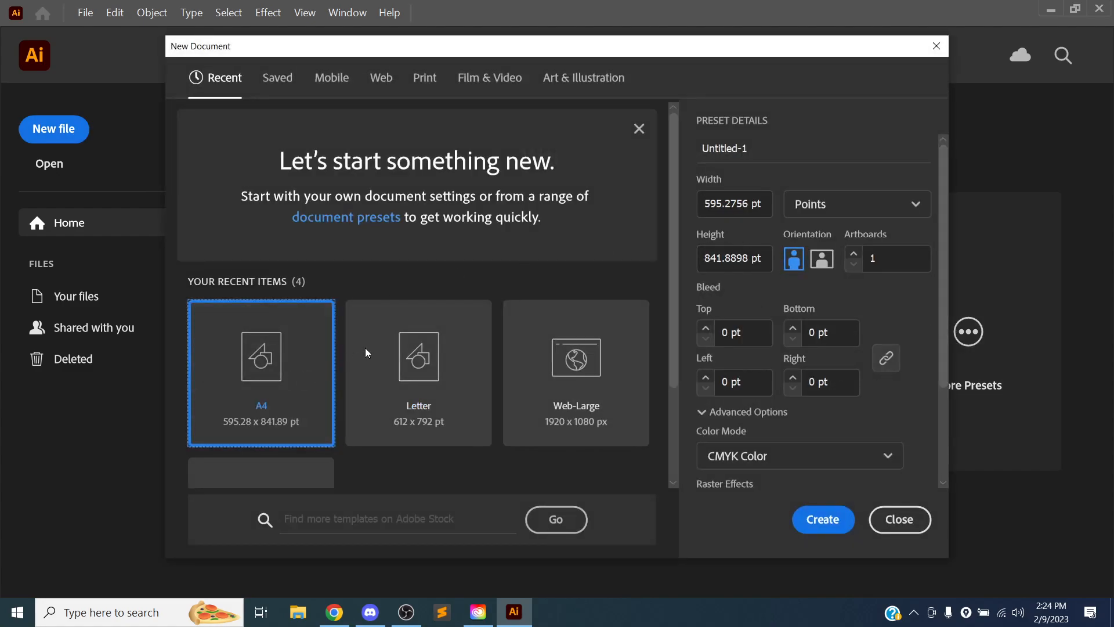
scroll(372, 347, "down", 2)
left_click(306, 384)
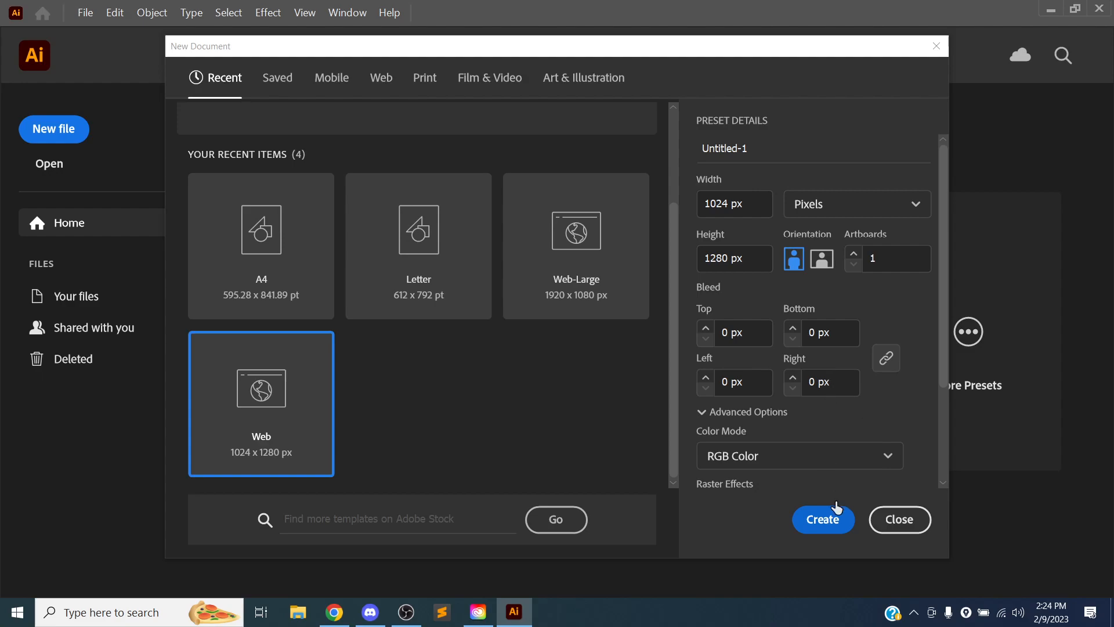
left_click(824, 521)
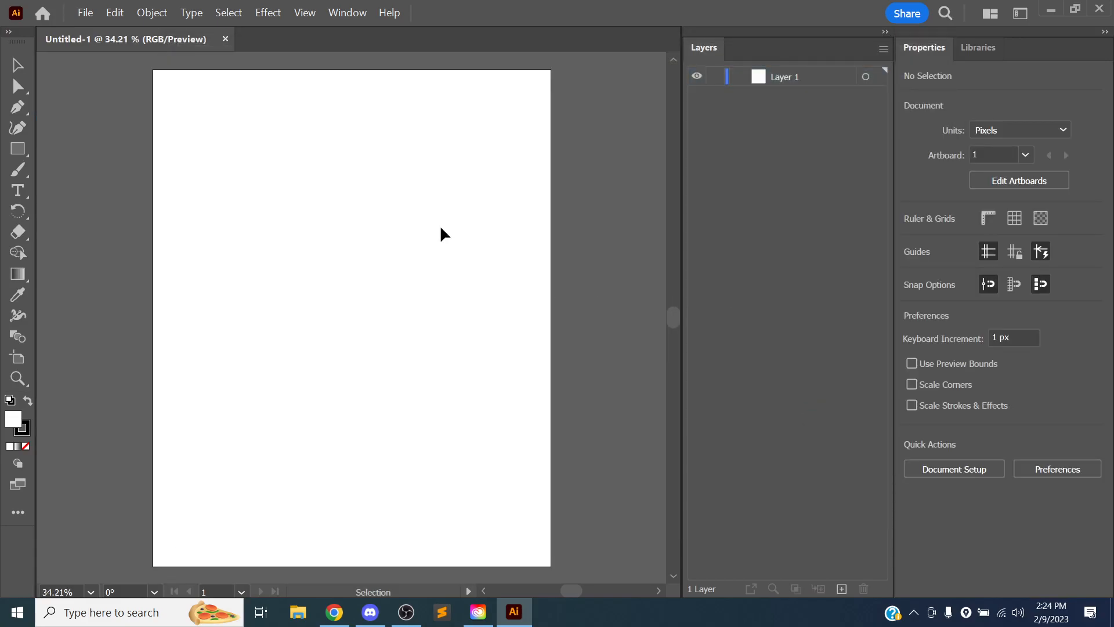
Show the grid and draw a rectangle about 423 x 216 px in the upper part of the artboard
key("ctrl+apostrophe")
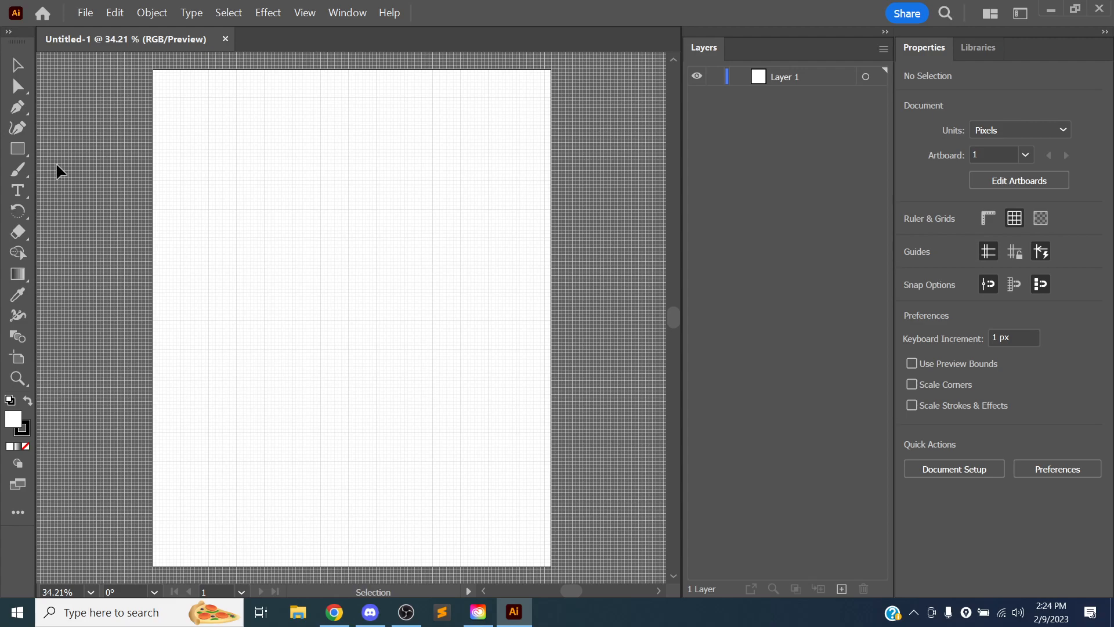
left_click(22, 152)
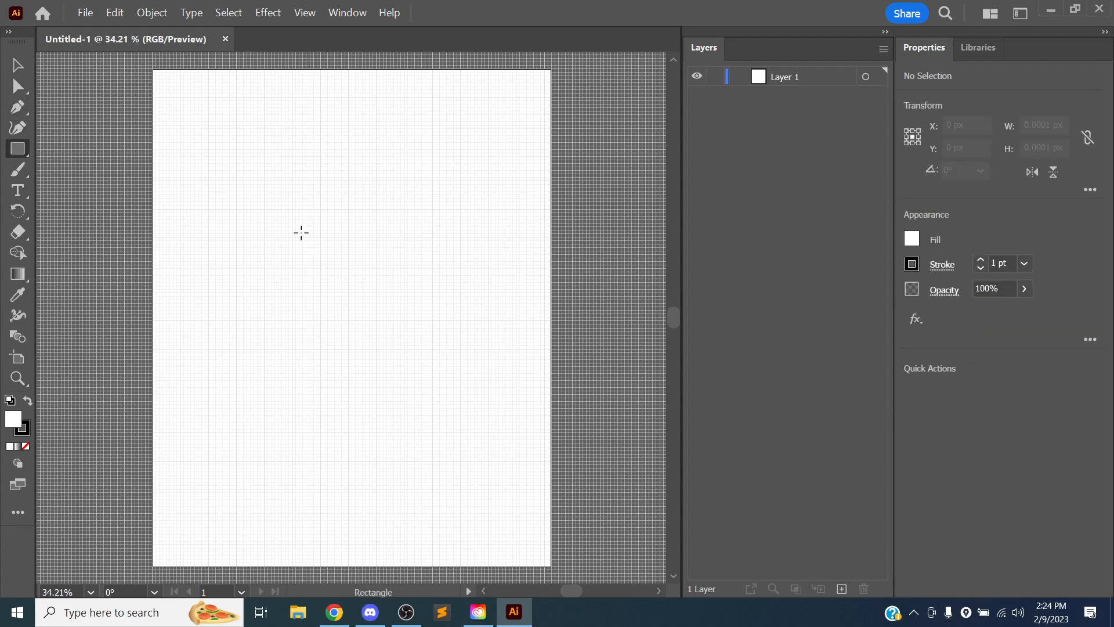
left_click_drag(264, 154, 434, 226)
key("ctrl+z")
left_click_drag(267, 155, 433, 237)
scroll(321, 164, "down", 2)
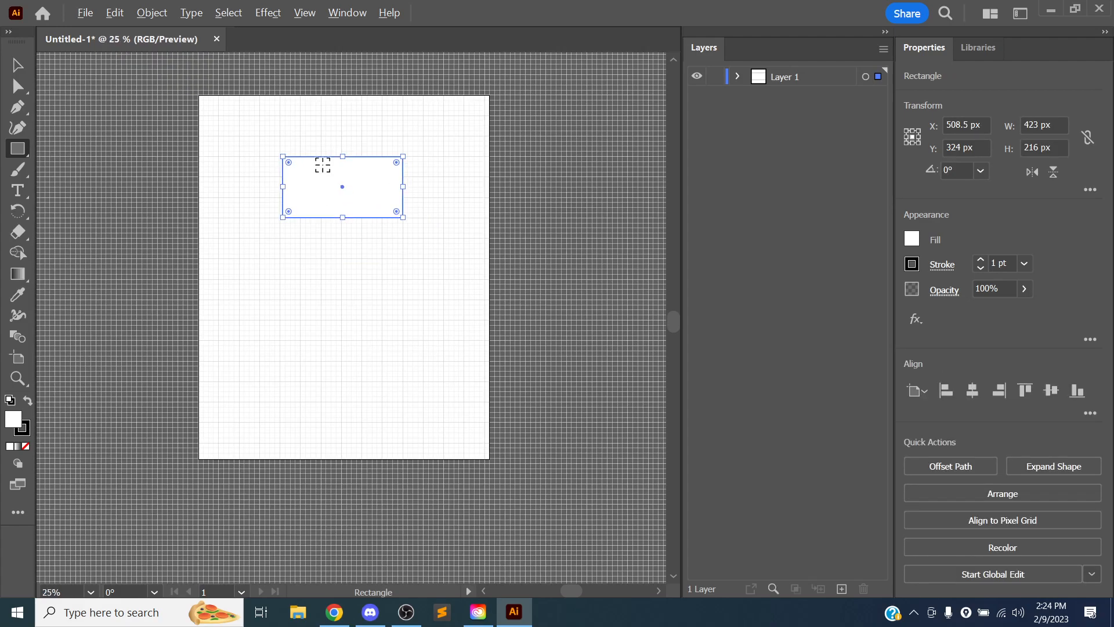
Resize the rectangle to 432 x 288 px along the grid and round all four of its corners
scroll(321, 164, "up", 5)
scroll(166, 217, "down", 2)
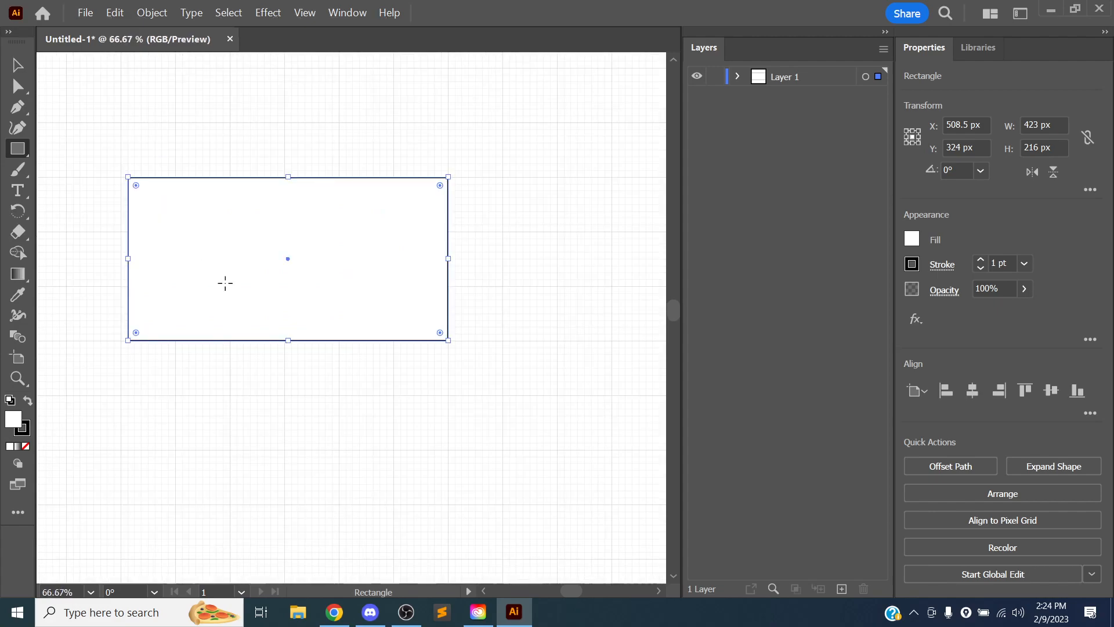
left_click_drag(129, 259, 121, 258)
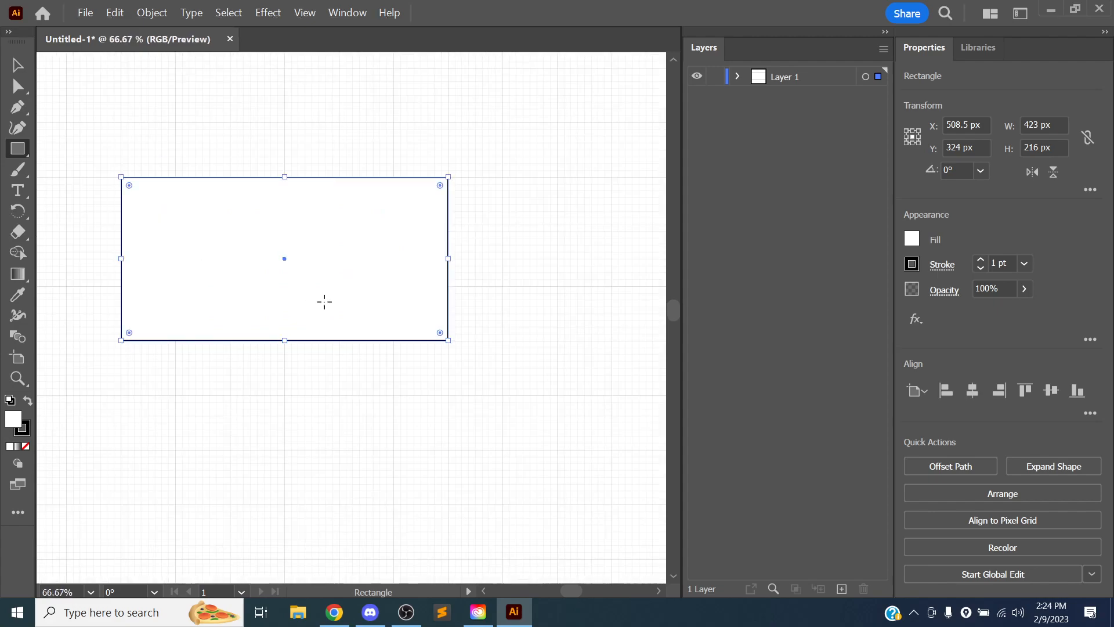
left_click_drag(284, 340, 288, 394)
left_click_drag(440, 184, 418, 215)
left_click_drag(329, 231, 376, 236)
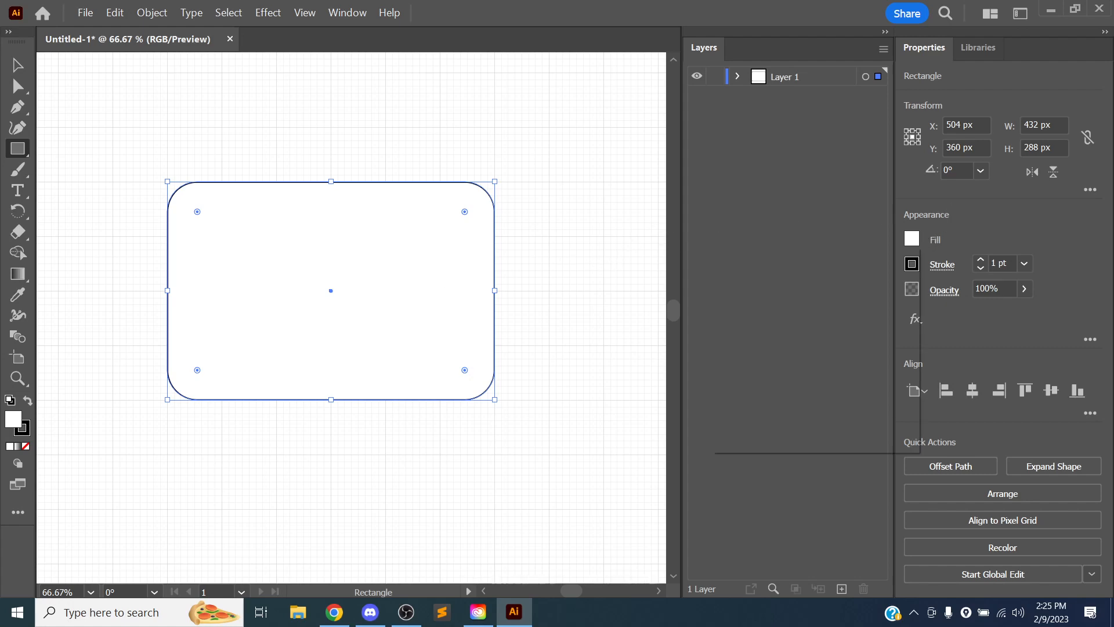
Try several solid color swatches, including red, yellow, cyan and browns, as the rounded rectangle's fill
left_click(912, 238)
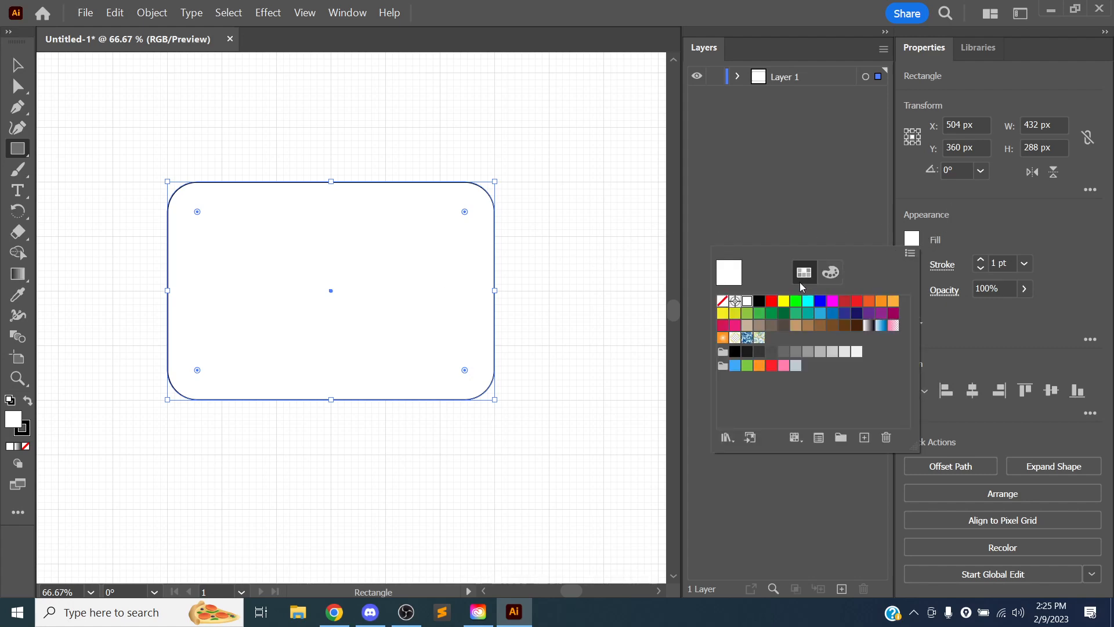
left_click(771, 300)
left_click(783, 301)
left_click(808, 300)
left_click(832, 301)
left_click(845, 301)
left_click(868, 300)
left_click(807, 325)
left_click(771, 325)
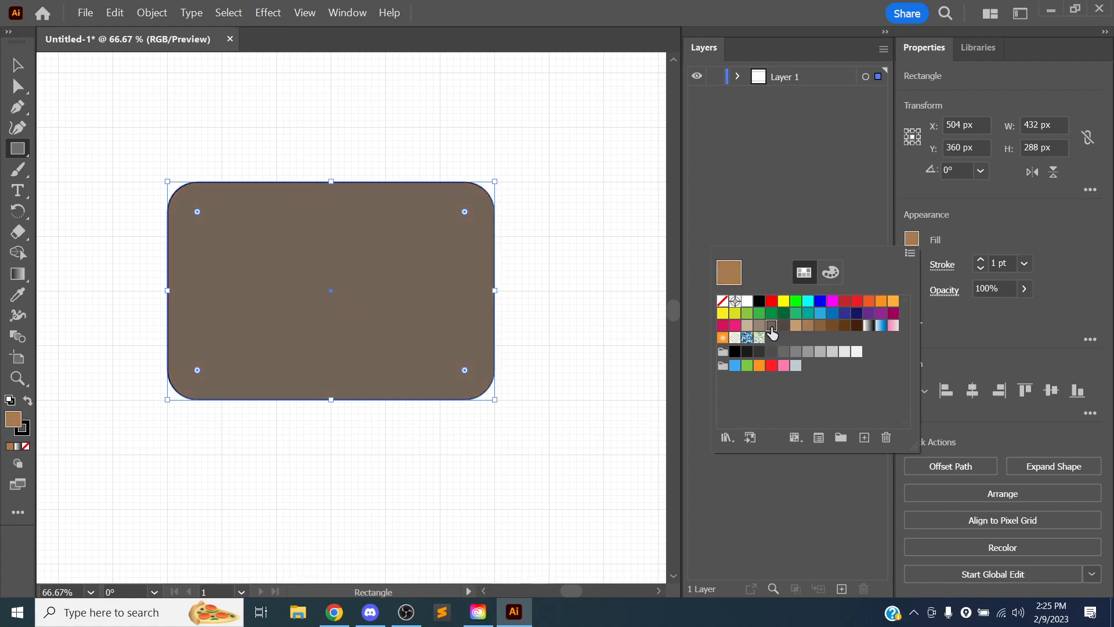
Try the pattern and gradient swatches, such as Jive, as the rectangle's fill and finish with black
left_click(760, 337)
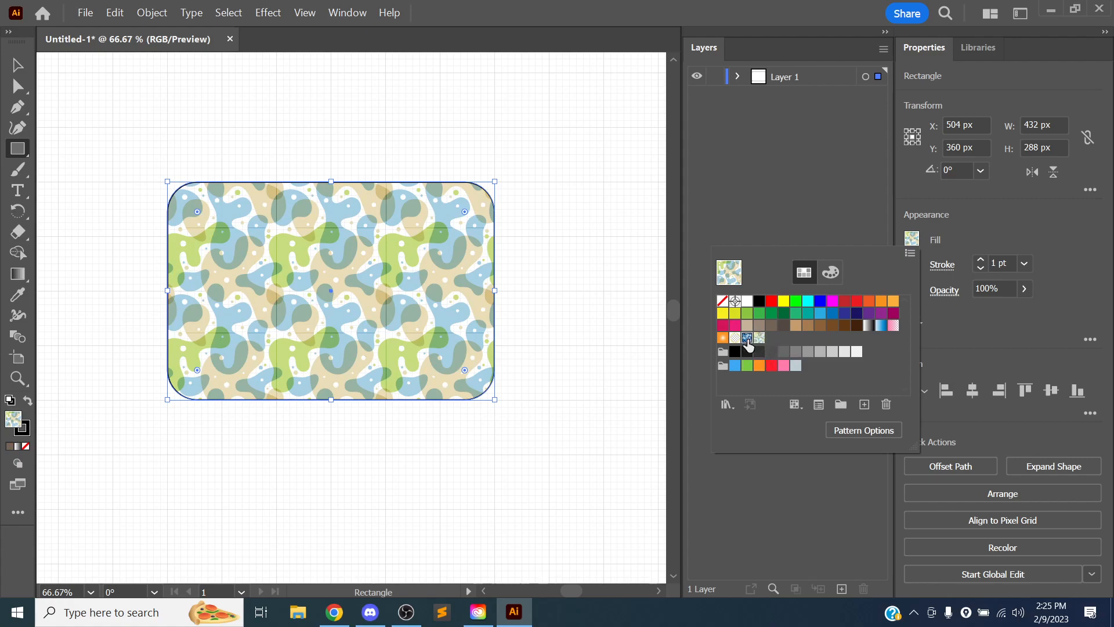
left_click(747, 337)
left_click(734, 338)
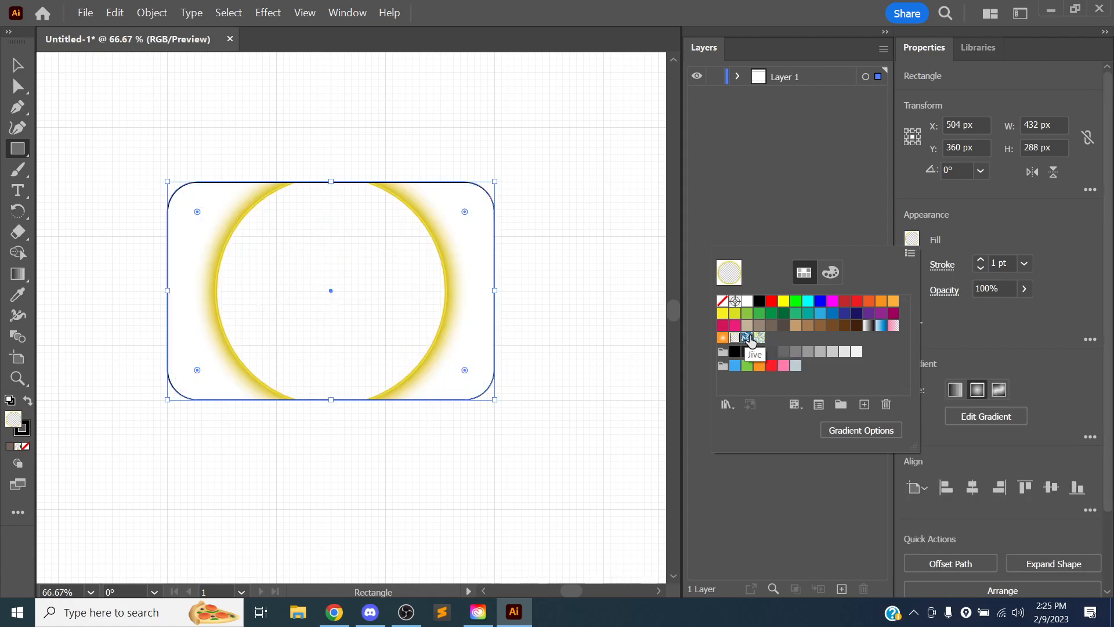
left_click(747, 338)
left_click(760, 338)
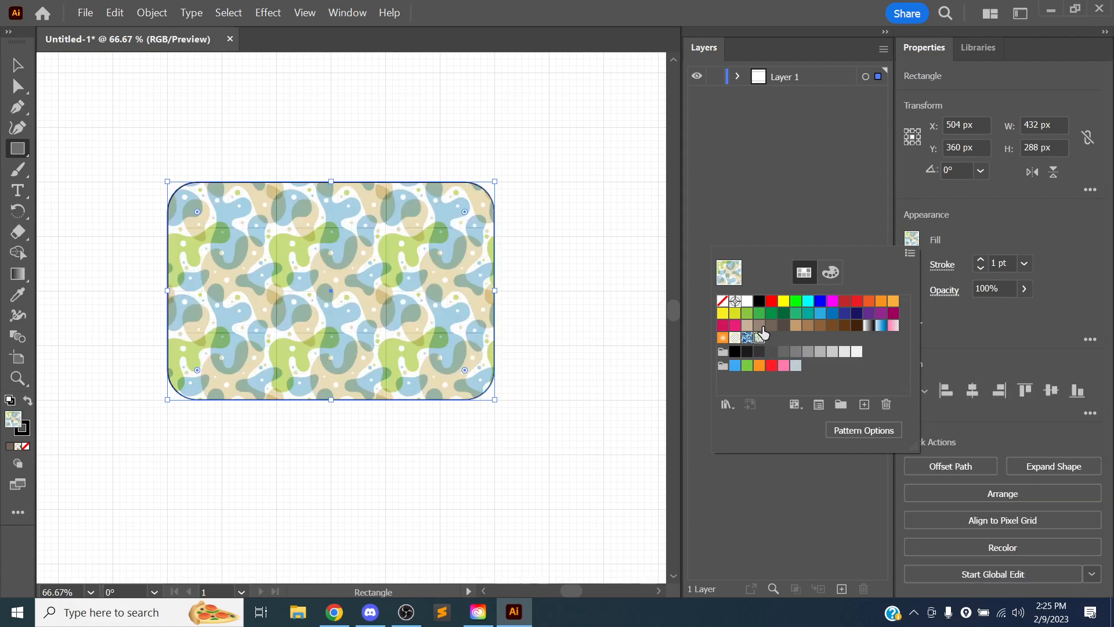
left_click(759, 301)
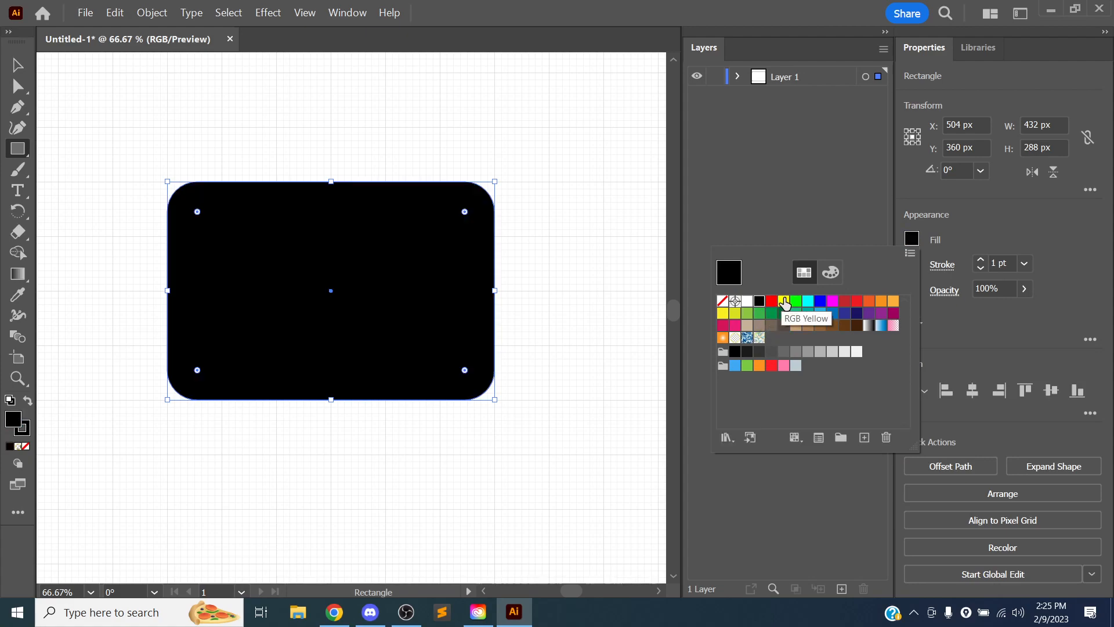
Experiment with custom fill colors in the color mixer and set the rectangle's fill to purple C13FFF
left_click(821, 283)
left_click_drag(790, 314, 830, 366)
left_click(826, 335)
left_click(783, 417)
left_click_drag(788, 411, 836, 413)
left_click(811, 279)
left_click(830, 272)
left_click(804, 273)
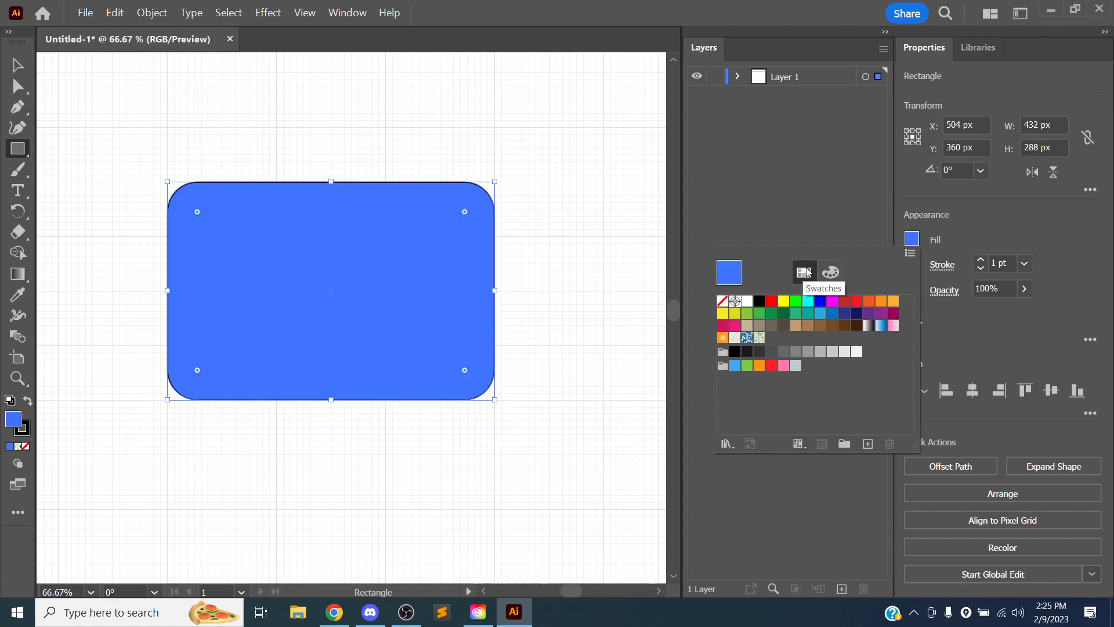
left_click(830, 272)
left_click_drag(837, 422, 866, 412)
left_click(814, 226)
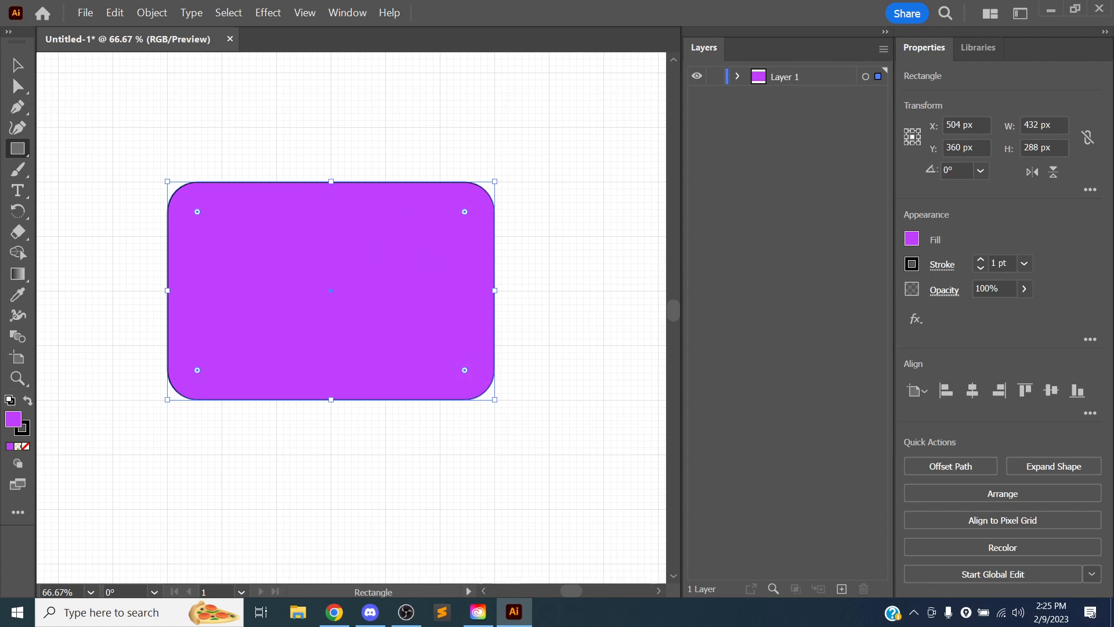
Reselect the rectangle with the Selection tool and change its stroke to cyan, then to custom yellow F4E300
key("v")
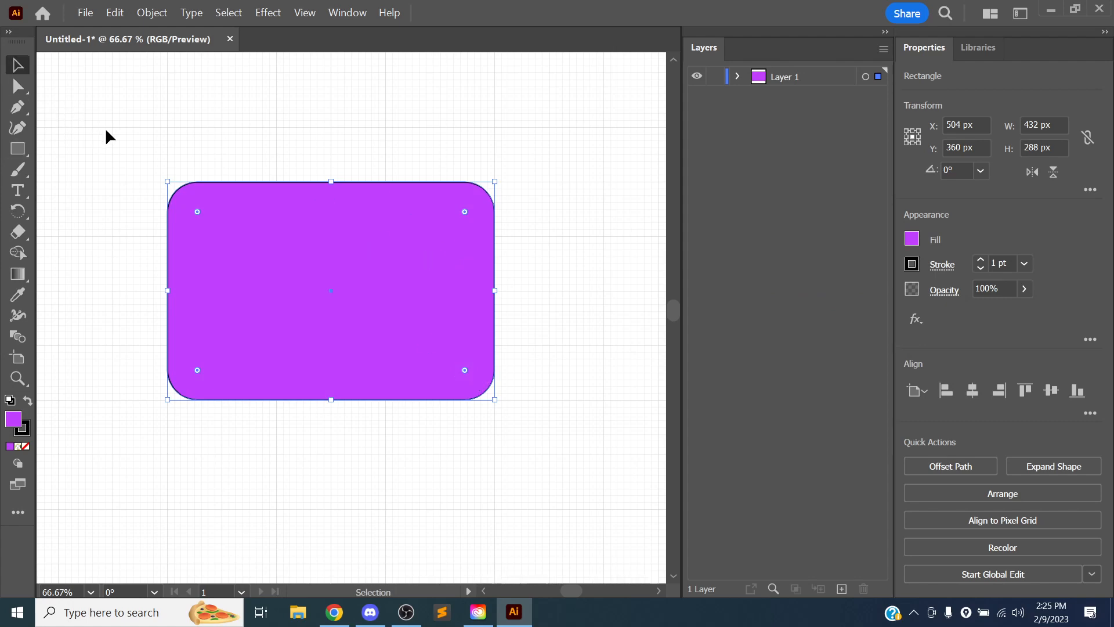
left_click(107, 137)
left_click(244, 263)
left_click(914, 266)
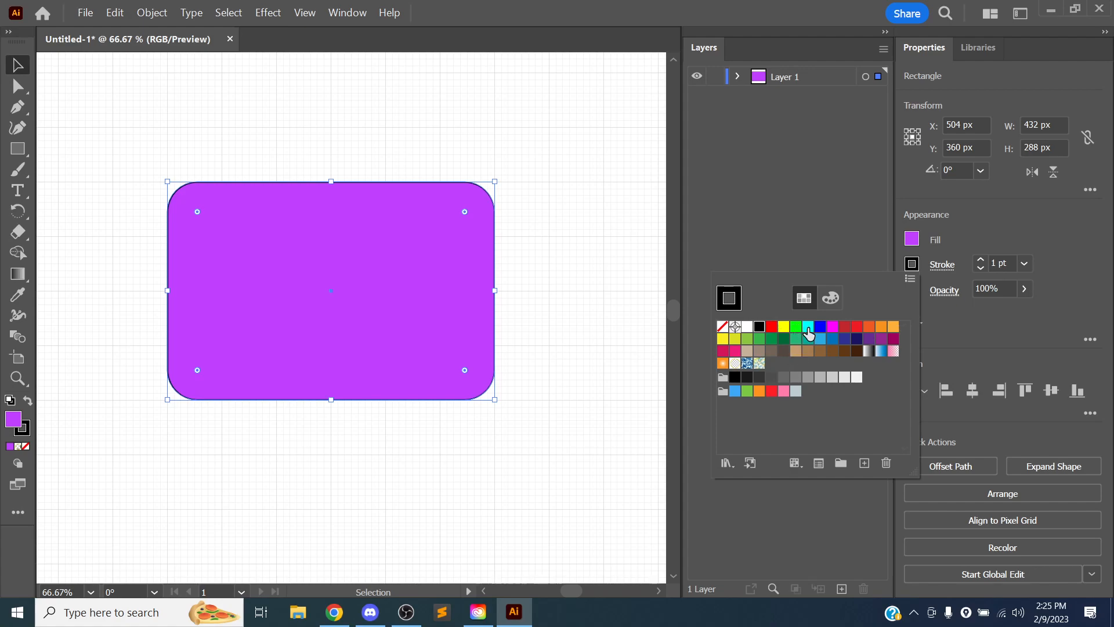
left_click(807, 328)
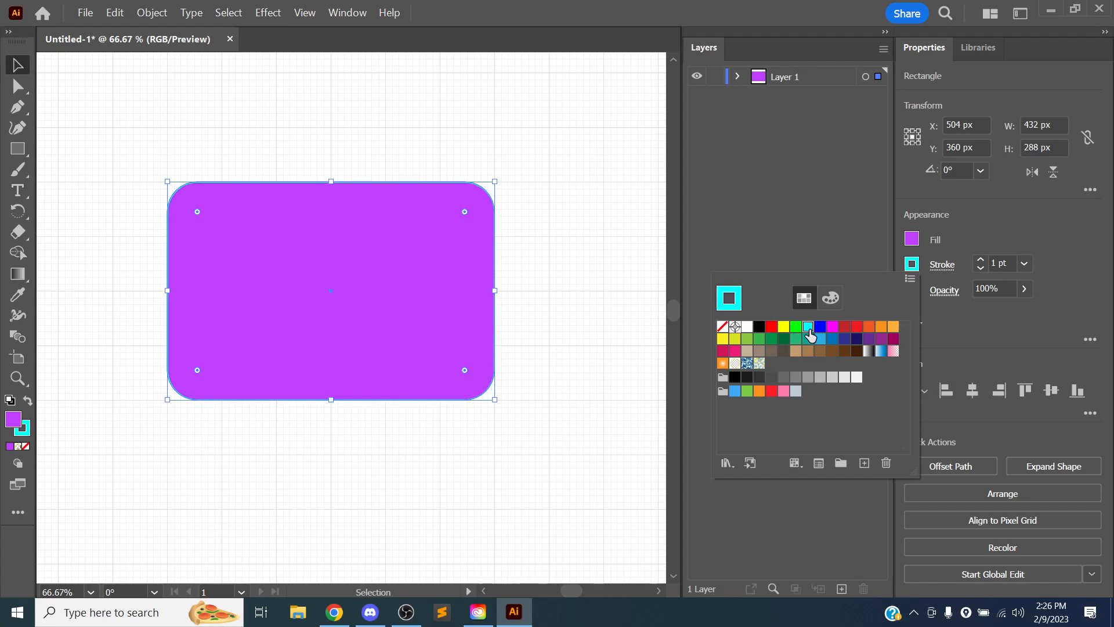
left_click(830, 298)
mouse_move(760, 441)
left_mouse_down()
mouse_move(752, 448)
mouse_move(770, 428)
mouse_move(745, 432)
mouse_move(750, 446)
left_mouse_up()
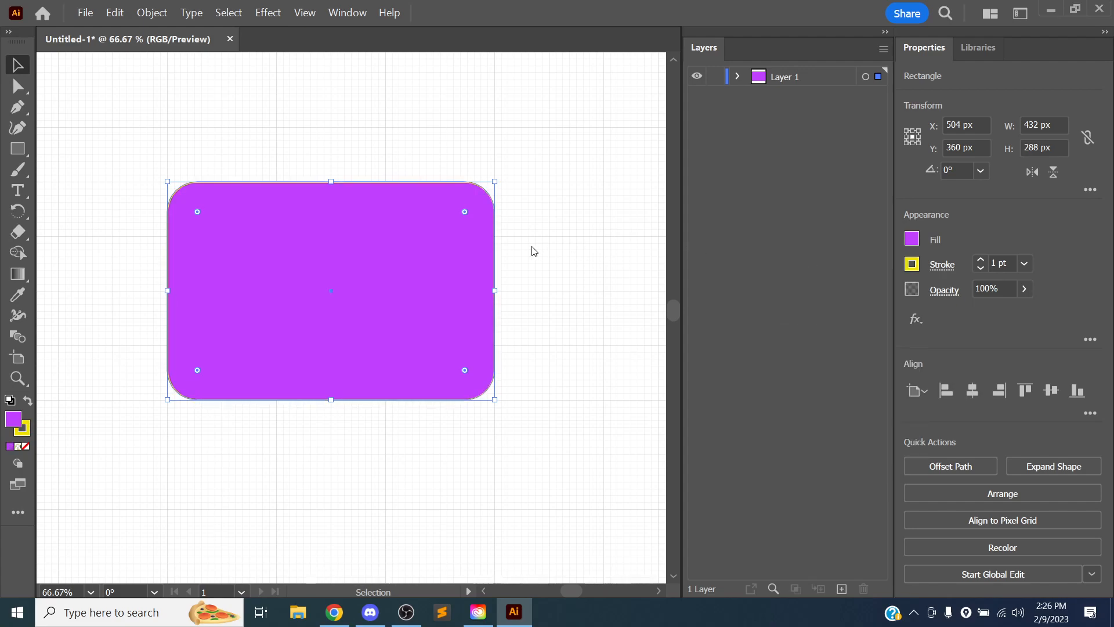
Increase the yellow stroke weight of the purple rectangle to 28 pt
left_click(555, 244)
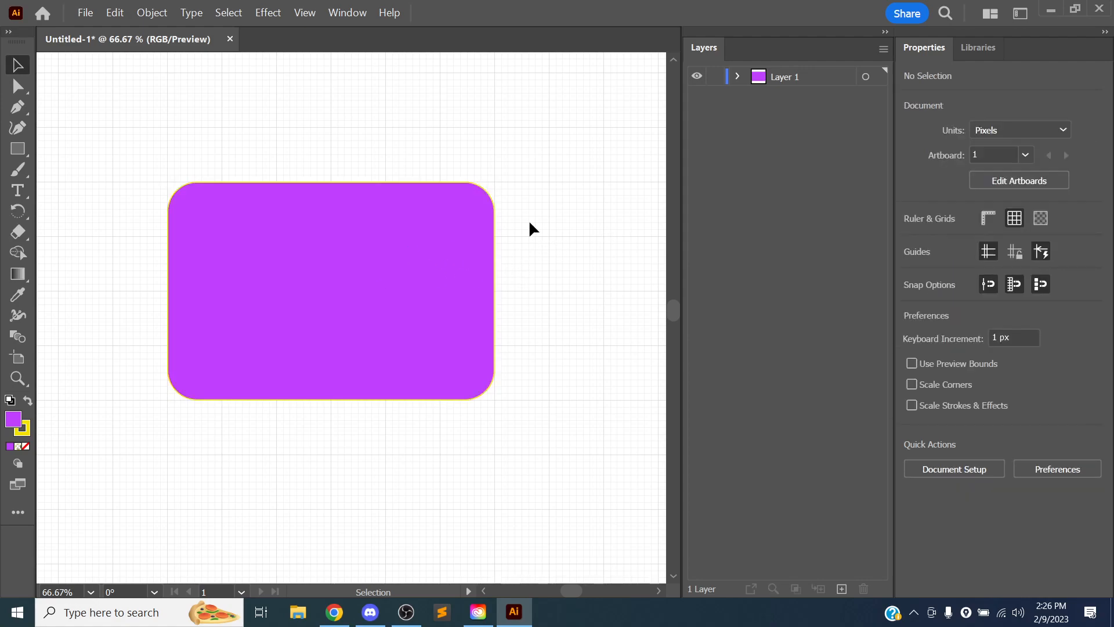
scroll(533, 230, "down", 1)
scroll(532, 229, "up", 4)
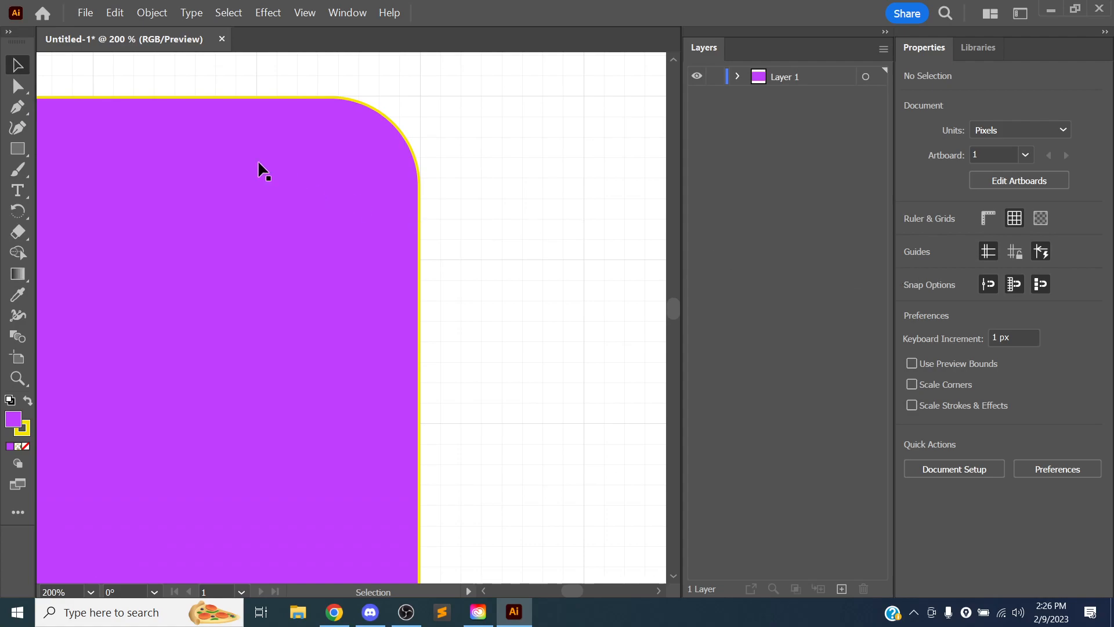
left_click(176, 199)
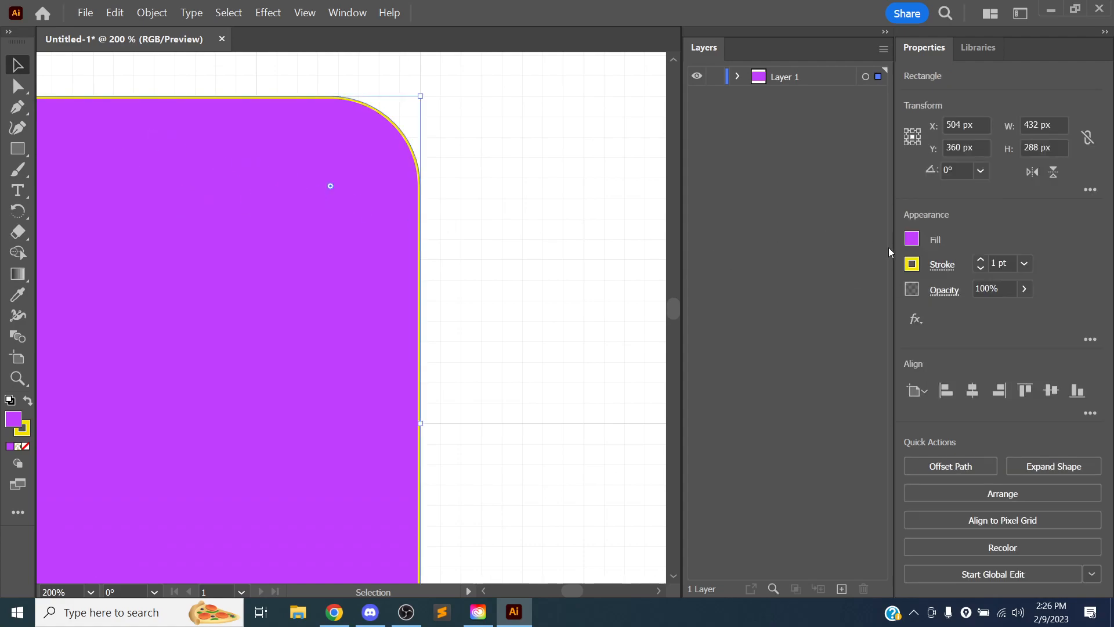
left_click(981, 260)
left_click(980, 259)
left_click(980, 260)
left_click(981, 260)
left_click(981, 260)
left_click(980, 260)
left_click(980, 260)
left_click(980, 260)
left_click(980, 260)
left_click(980, 260)
left_click(981, 260)
left_click(981, 260)
left_click(981, 260)
left_click(981, 260)
left_click(981, 260)
left_click(980, 260)
left_click(980, 260)
left_click(980, 260)
left_click(980, 260)
left_click(980, 260)
left_click(981, 260)
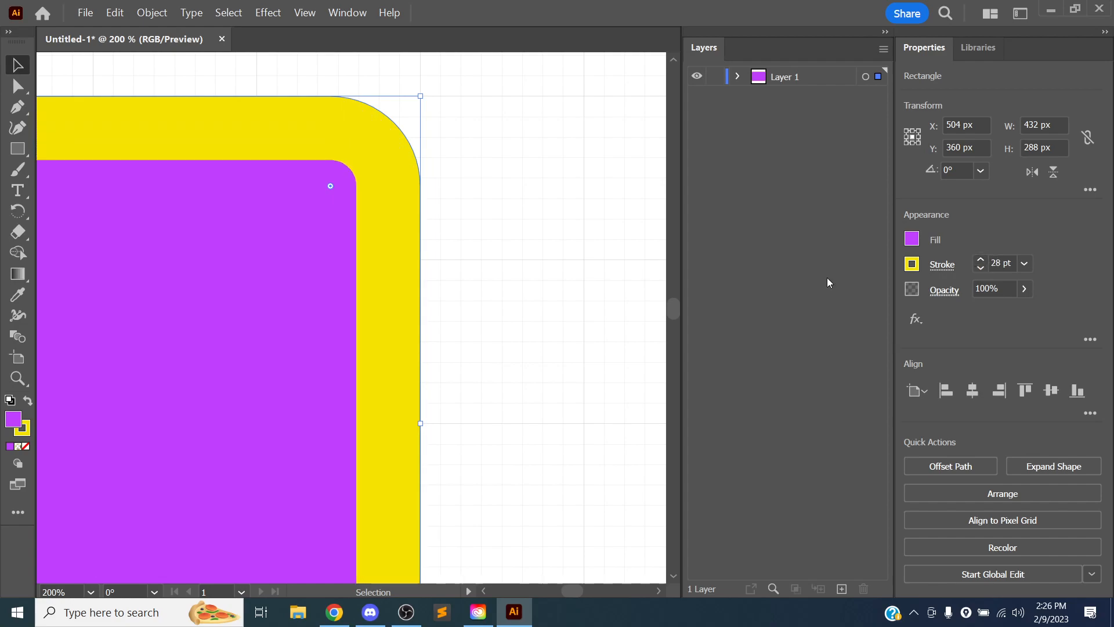
left_click(981, 260)
Reduce the rectangle's stroke weight to 24 pt
scroll(544, 281, "down", 3)
scroll(544, 283, "up", 1)
left_click_drag(542, 280, 642, 245)
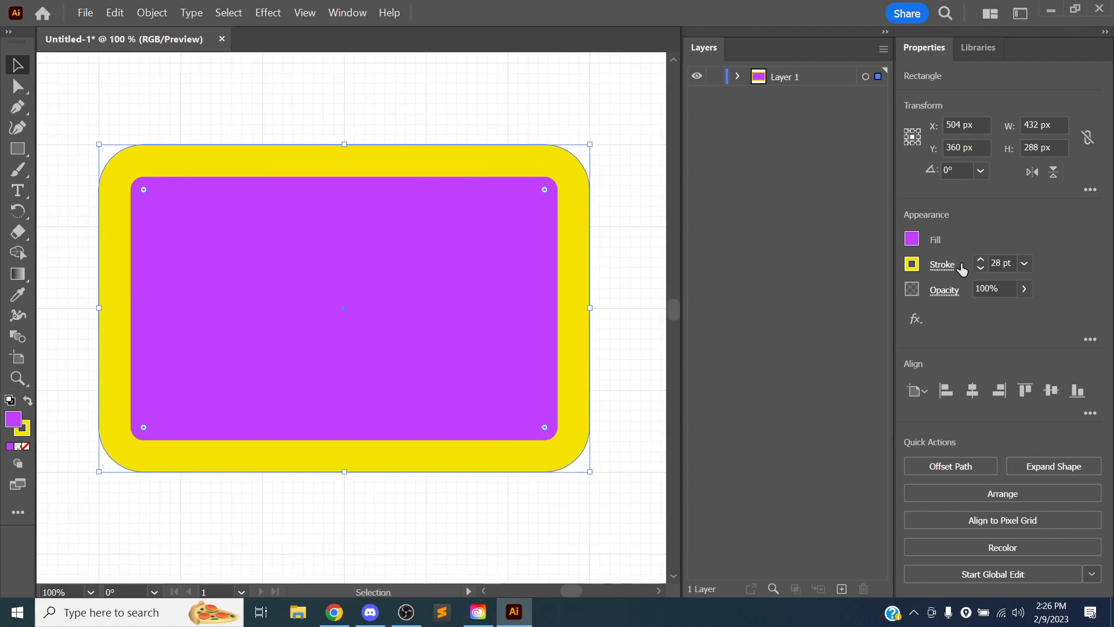
left_click(981, 268)
left_click(981, 268)
left_click(981, 268)
left_click(981, 268)
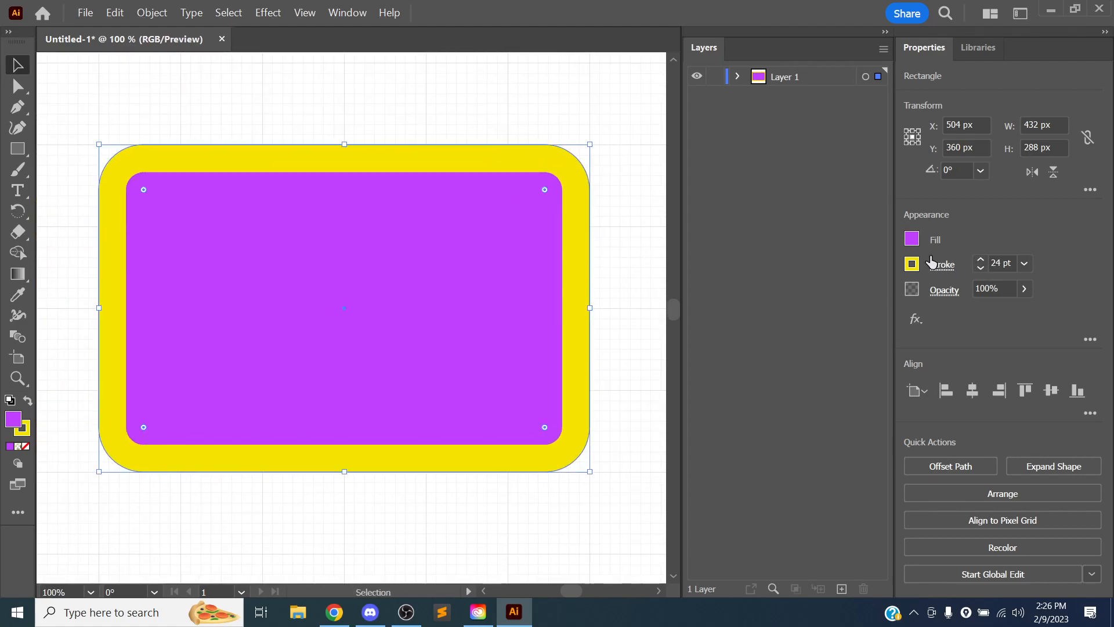
Remove the rectangle's stroke by setting its color to the None swatch
left_click(912, 264)
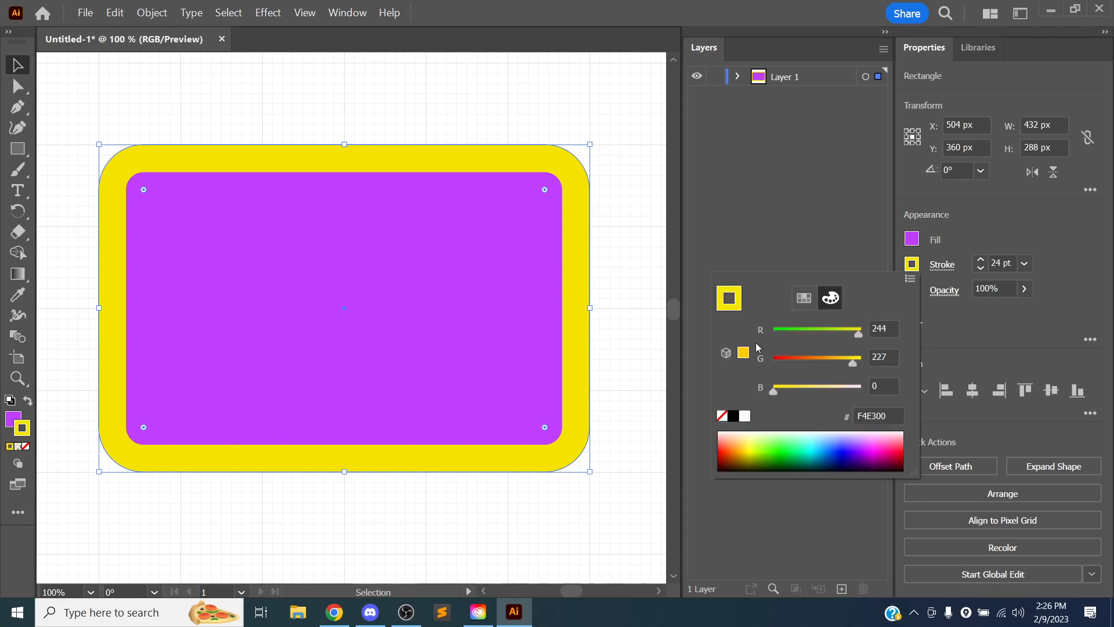
left_click(803, 297)
left_click(722, 327)
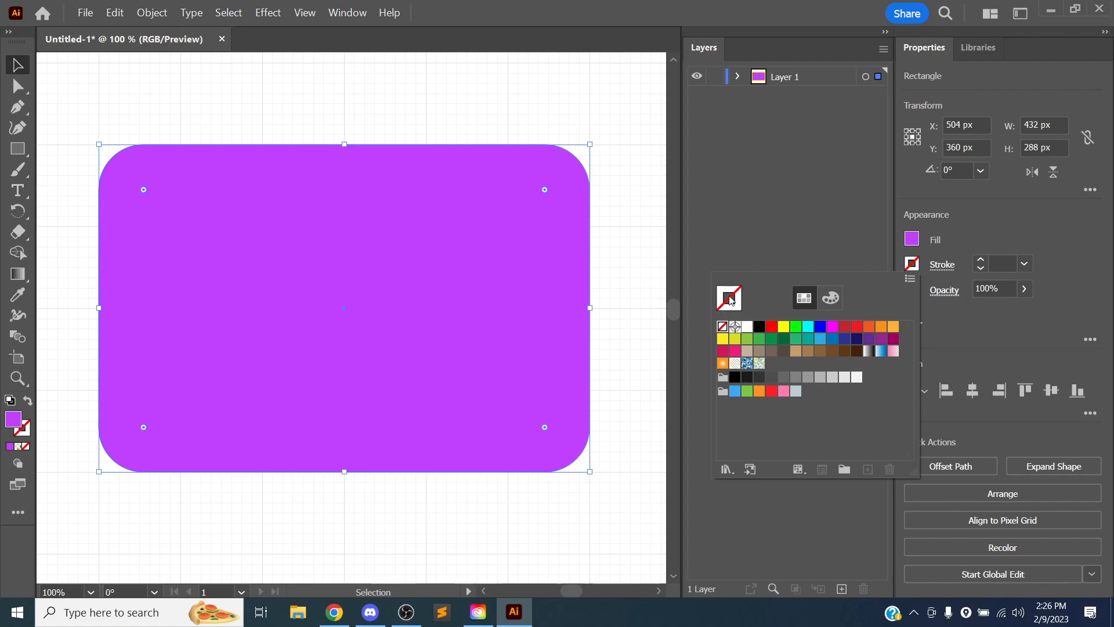
left_click(968, 223)
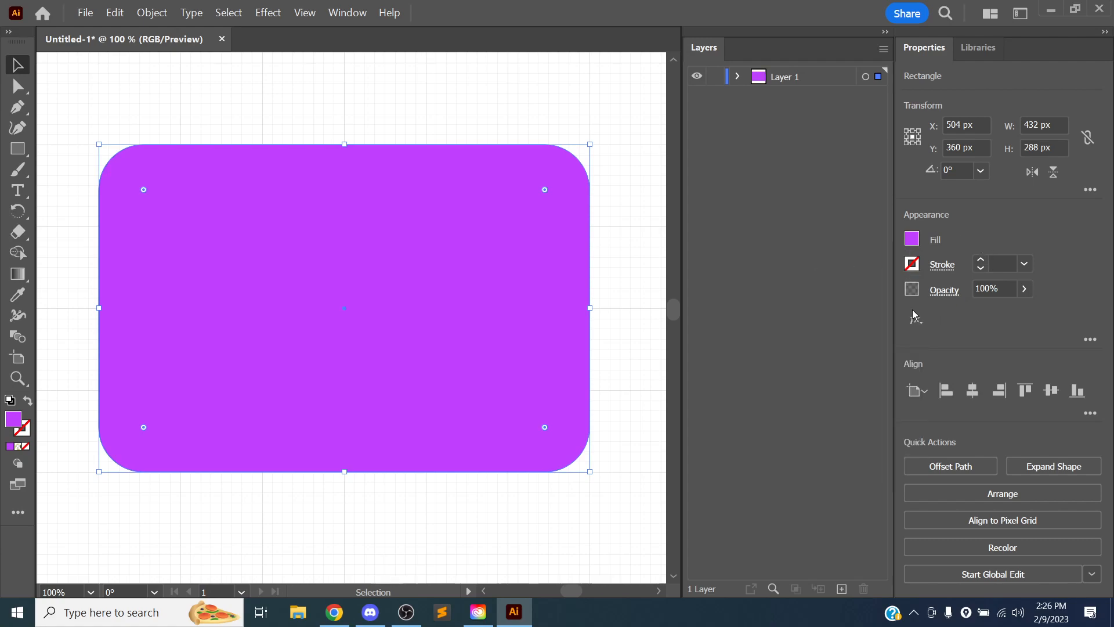
Try the rectangle with no fill and restore its purple C13FFF fill
left_click(911, 264)
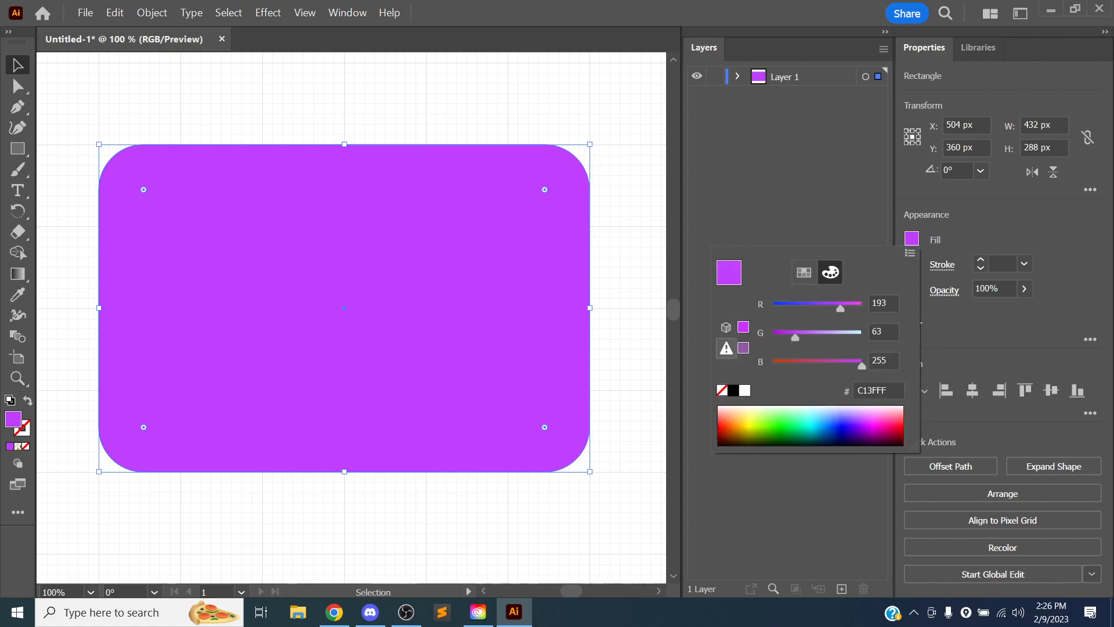
left_click(721, 390)
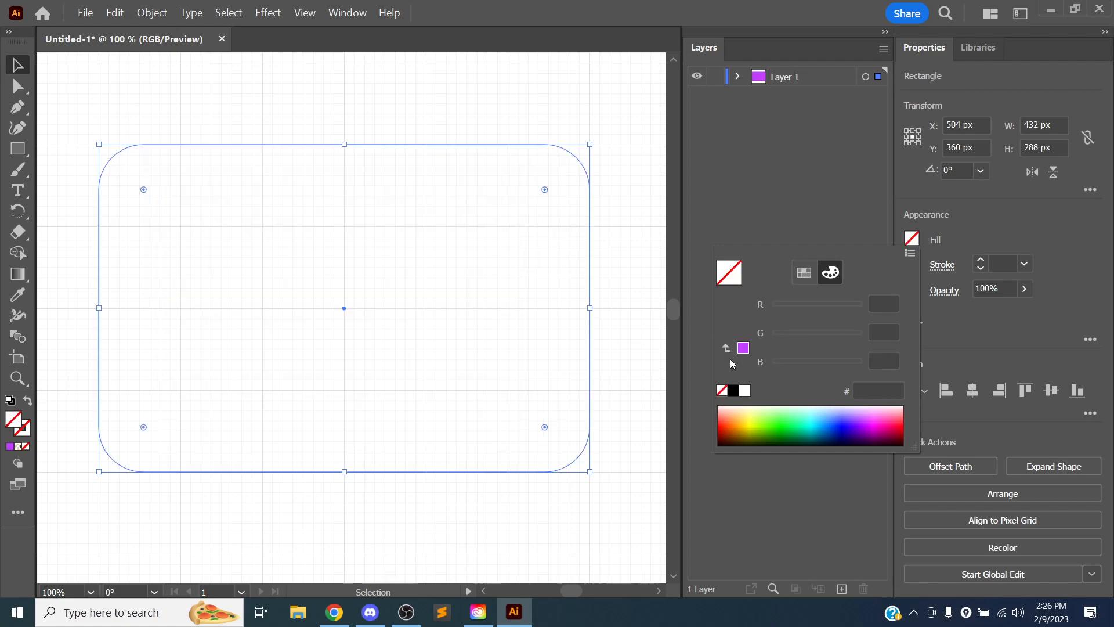
left_click(742, 349)
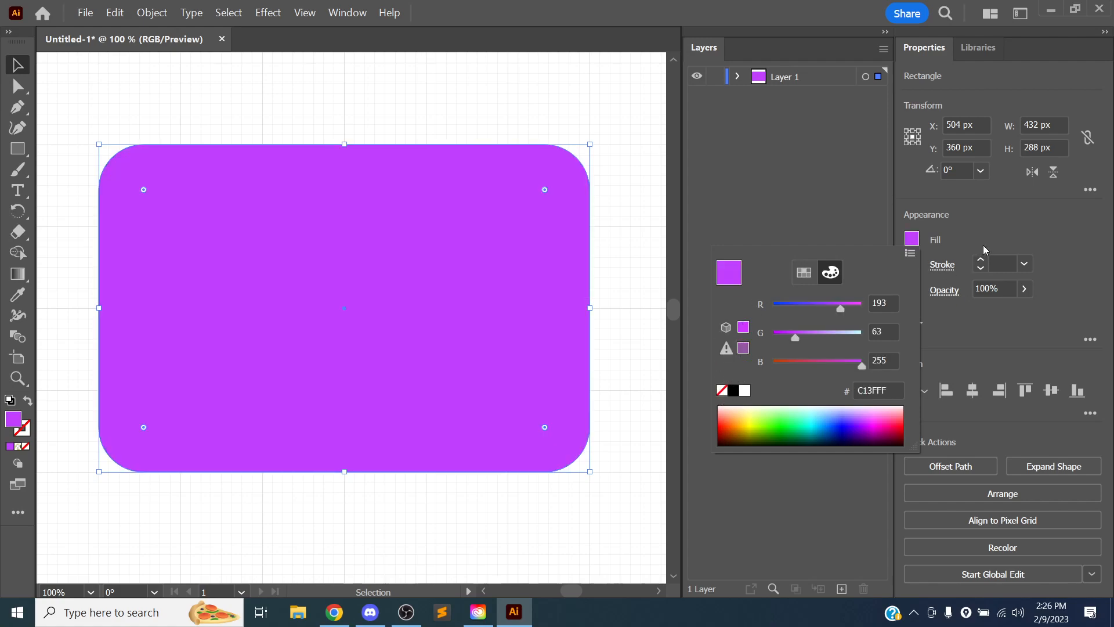
Open the rectangle's opacity options and try the opacity slider, finishing at 100%
left_click(941, 292)
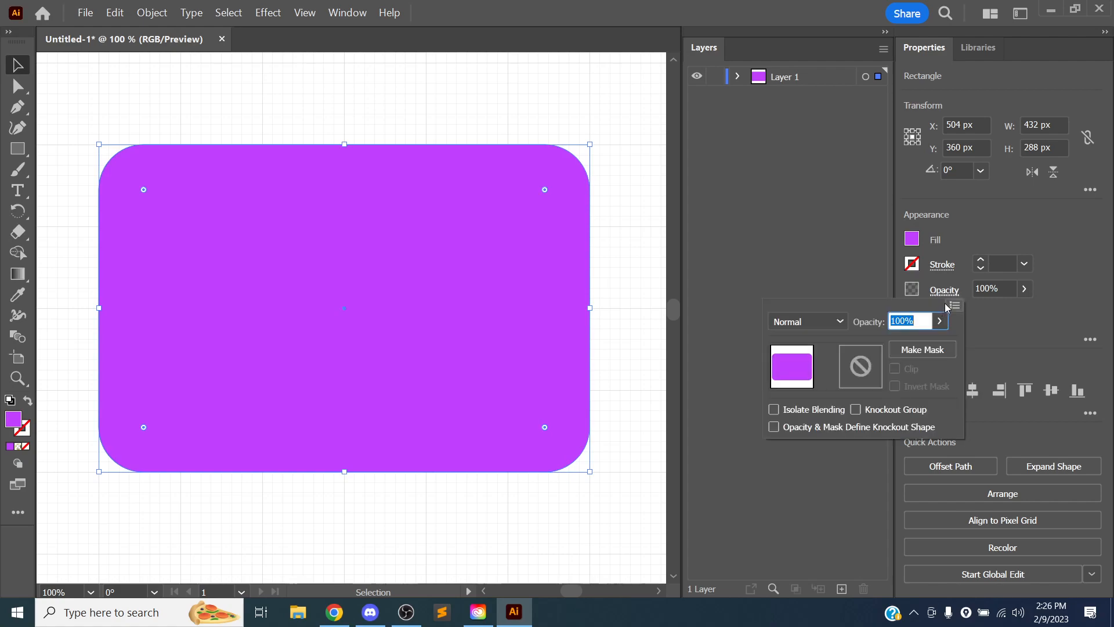
left_click(1024, 288)
left_click_drag(1019, 309, 1043, 300)
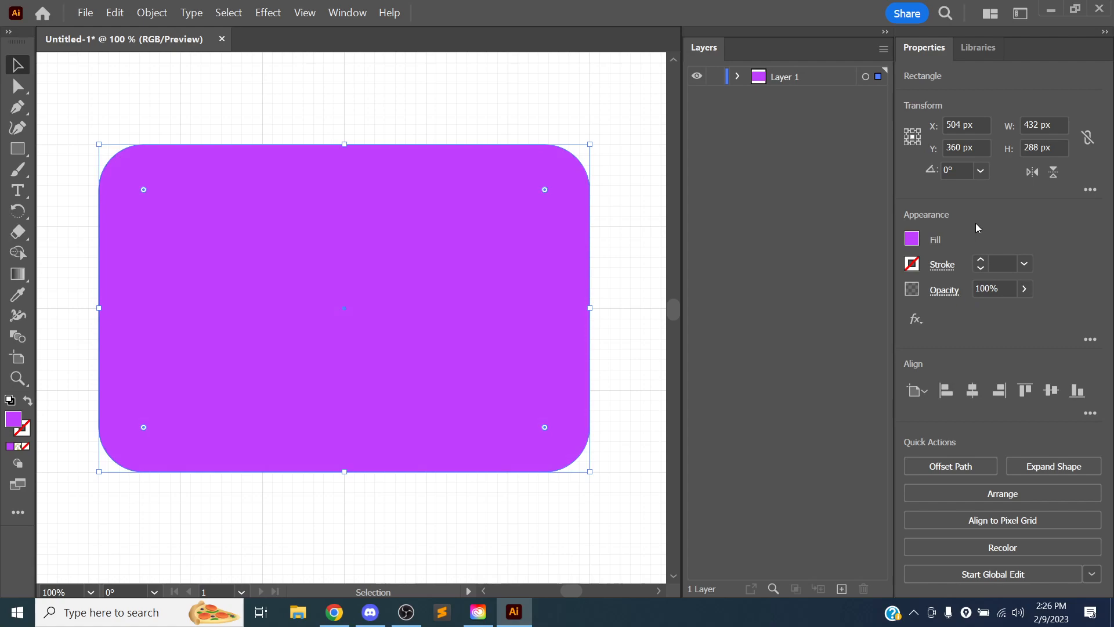
Look through the effects available for the rectangle and the contents of Layer 1
left_click(916, 319)
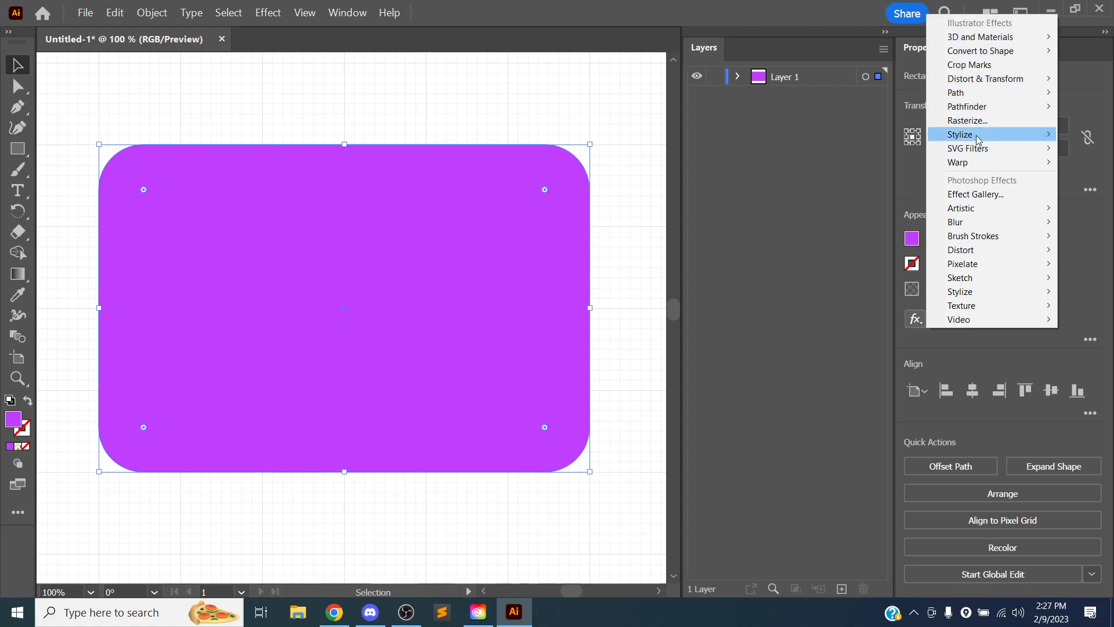
left_click(911, 343)
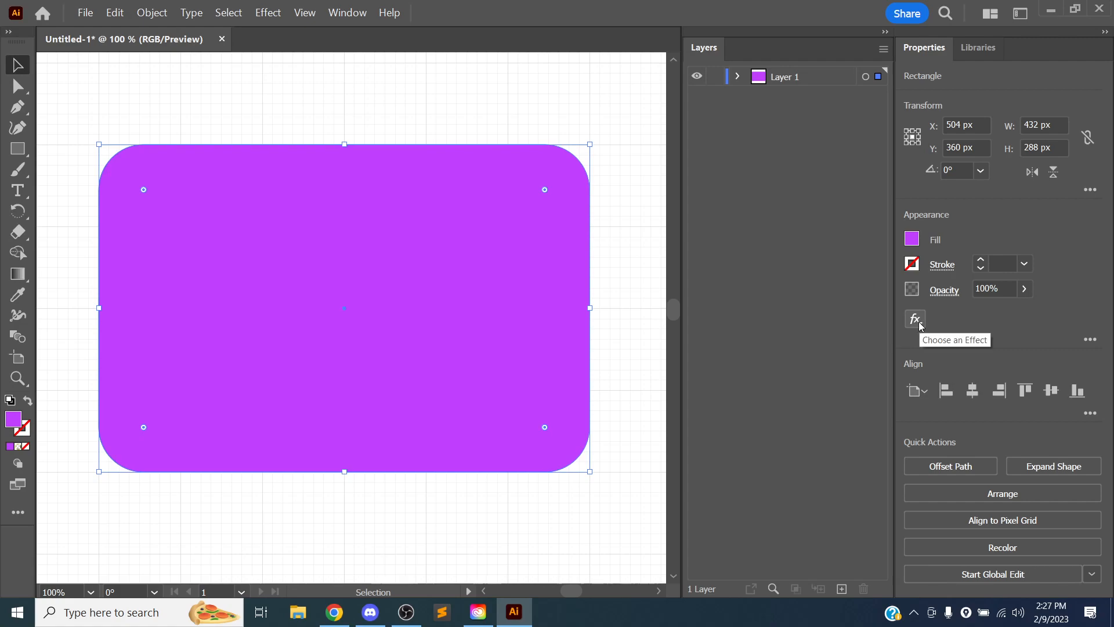
left_click(915, 319)
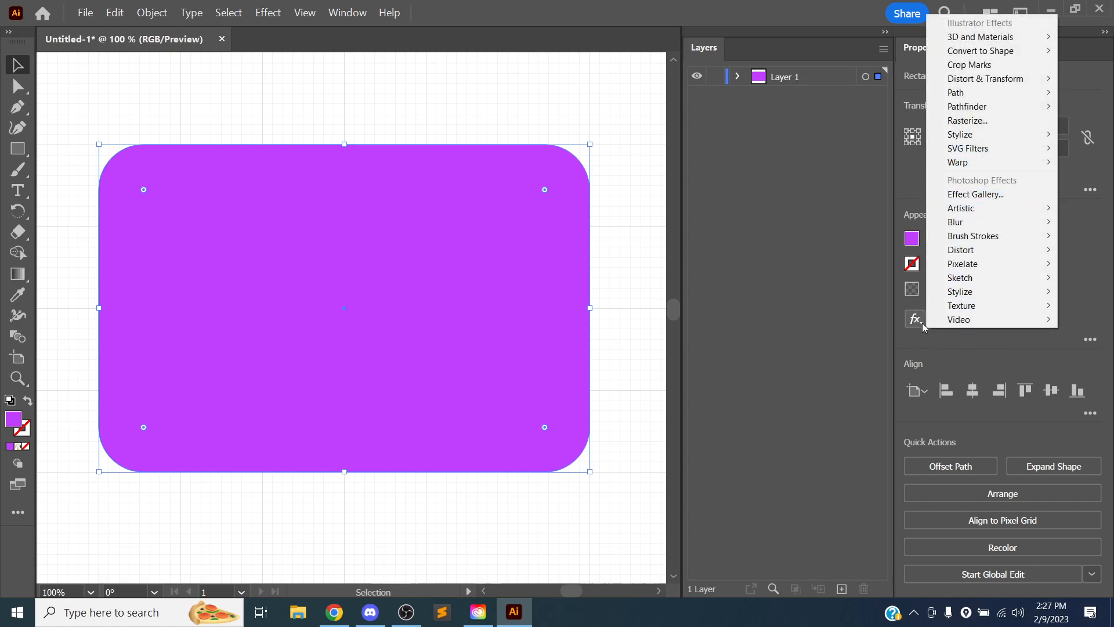
left_click(920, 343)
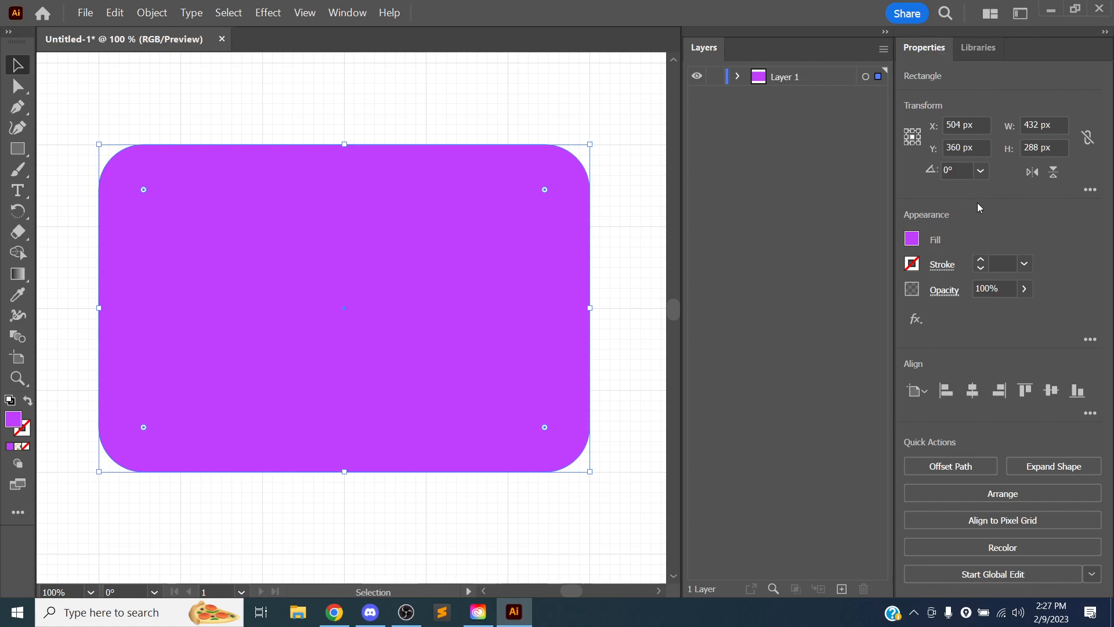
left_click(737, 76)
left_click(737, 77)
Shorten the rectangle from its top edge to a height of 216 px and deselect it
scroll(452, 237, "left", 1)
scroll(453, 236, "left", 1)
scroll(453, 236, "right", 1)
scroll(454, 239, "up", 1)
scroll(453, 239, "down", 2)
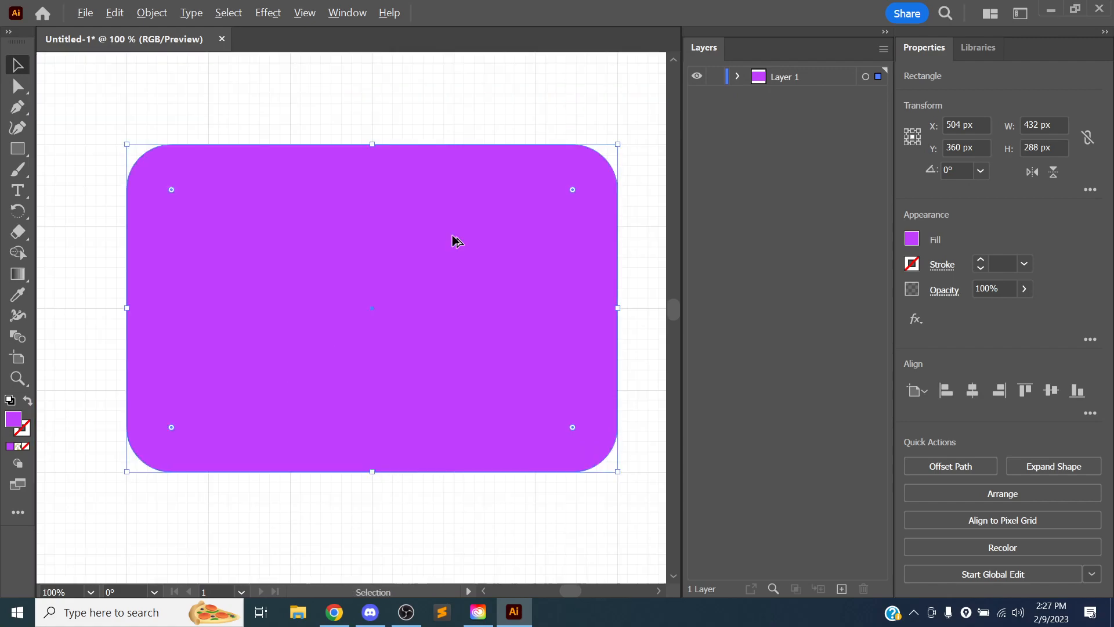
scroll(454, 239, "up", 1)
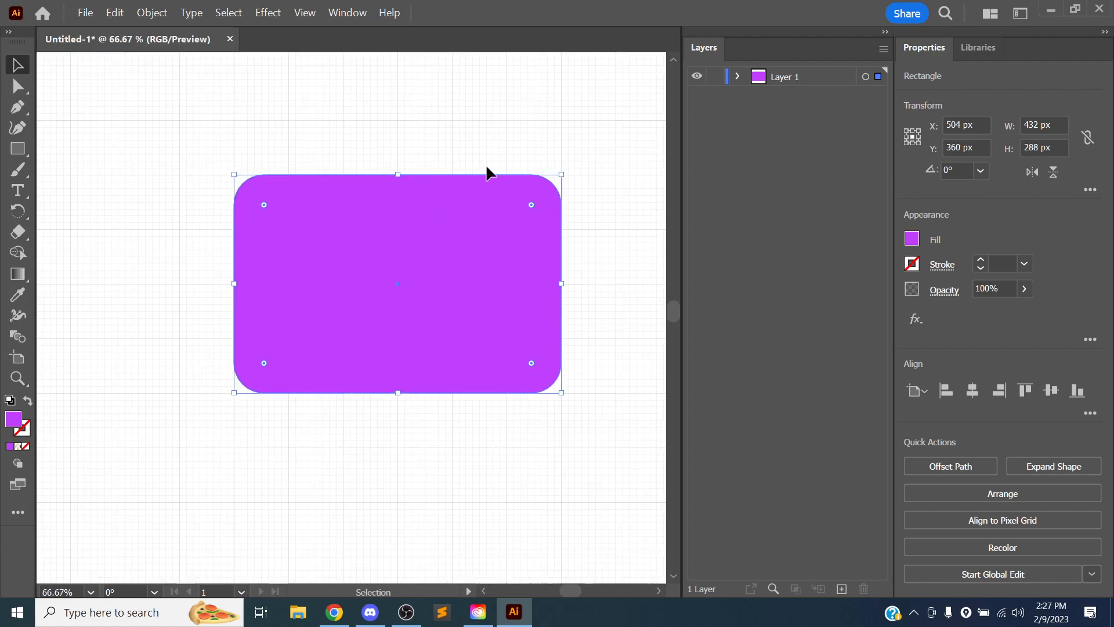
left_click_drag(403, 177, 382, 231)
left_click(604, 224)
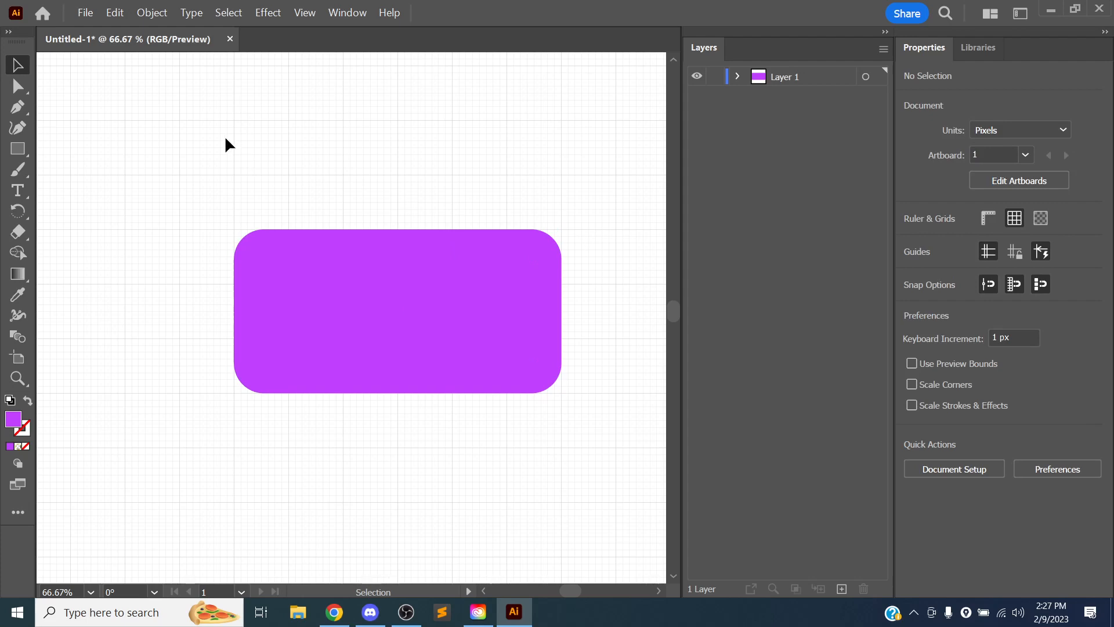
Draw a circle resting on the rectangle's top edge near its left end with the Ellipse tool
left_click(18, 149)
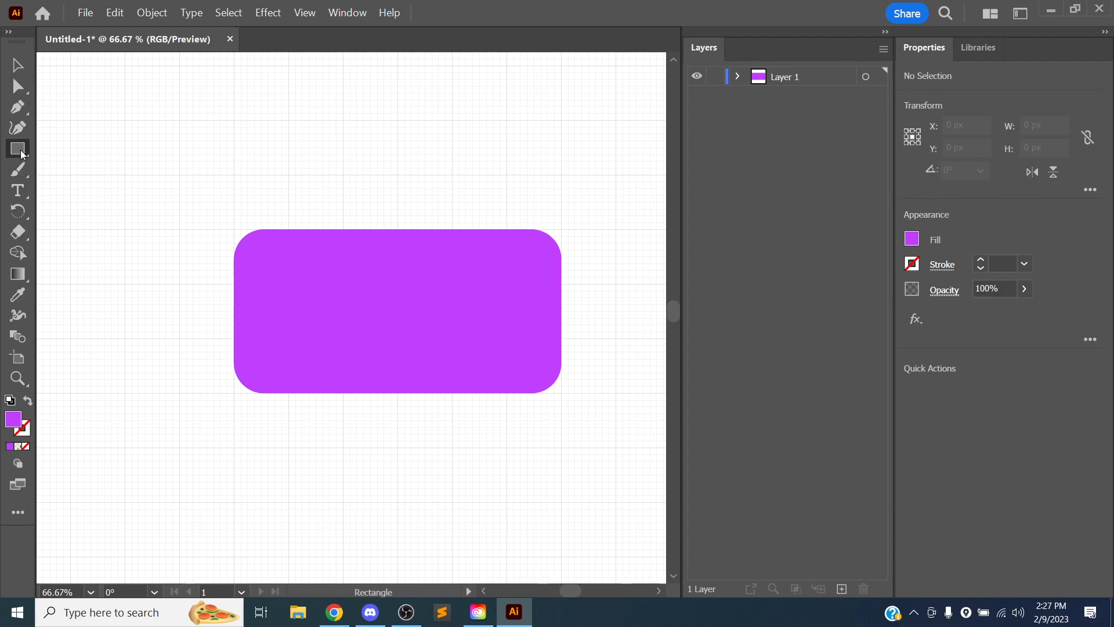
right_click(20, 152)
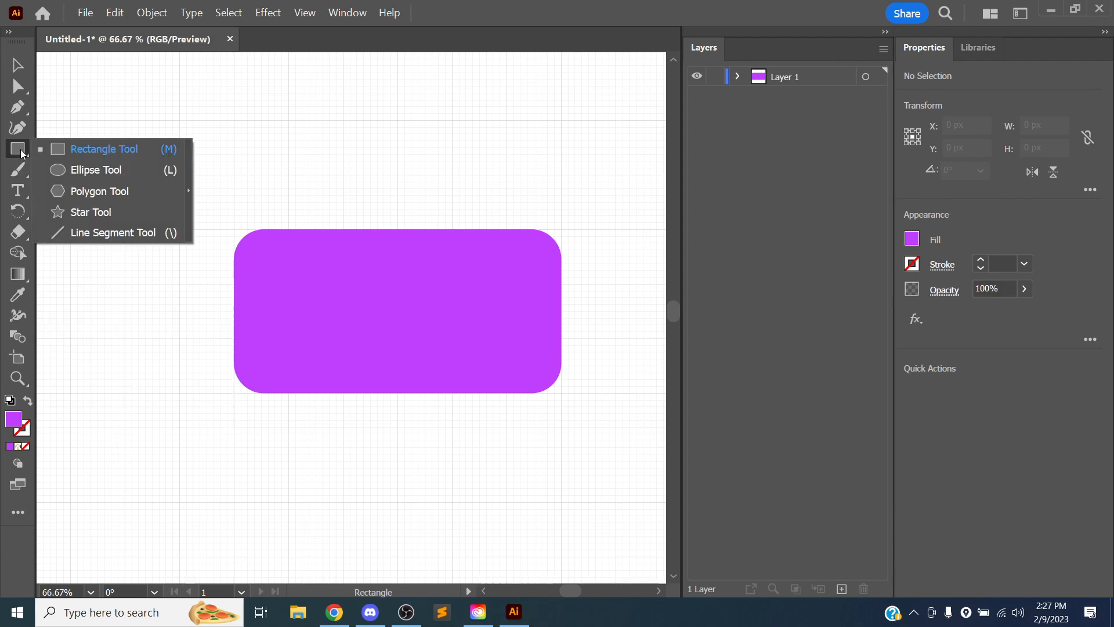
left_click(98, 170)
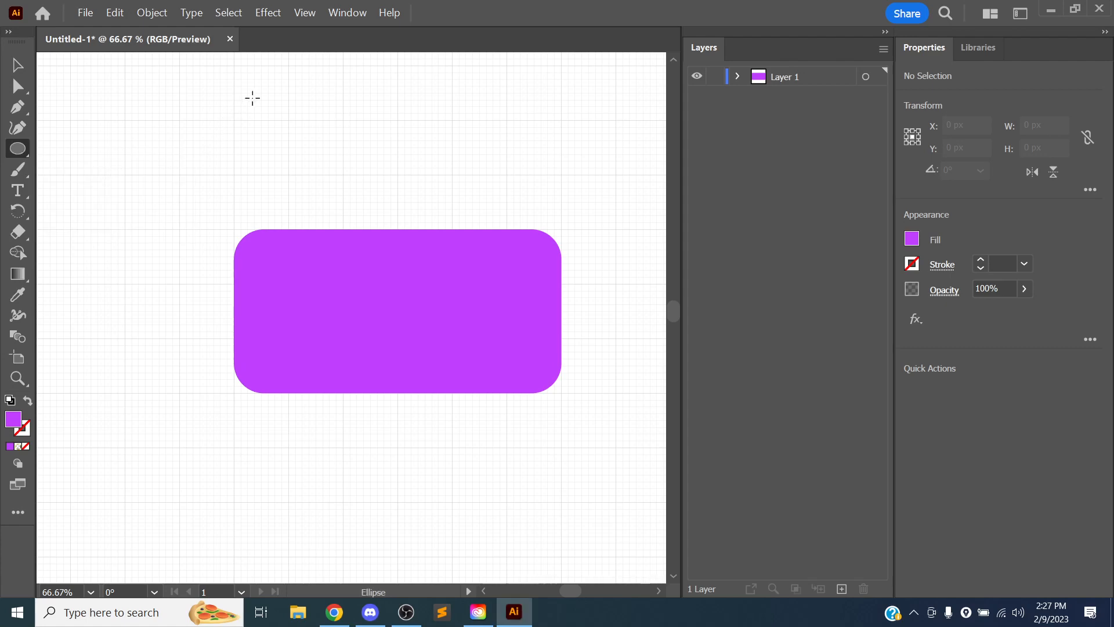
mouse_move(234, 85)
left_mouse_down()
mouse_move(418, 246)
mouse_move(386, 273)
mouse_move(352, 247)
mouse_move(448, 222)
mouse_move(378, 189)
mouse_move(459, 227)
mouse_move(300, 125)
mouse_move(510, 235)
mouse_move(441, 235)
mouse_move(322, 120)
mouse_move(389, 162)
mouse_move(377, 157)
left_mouse_up()
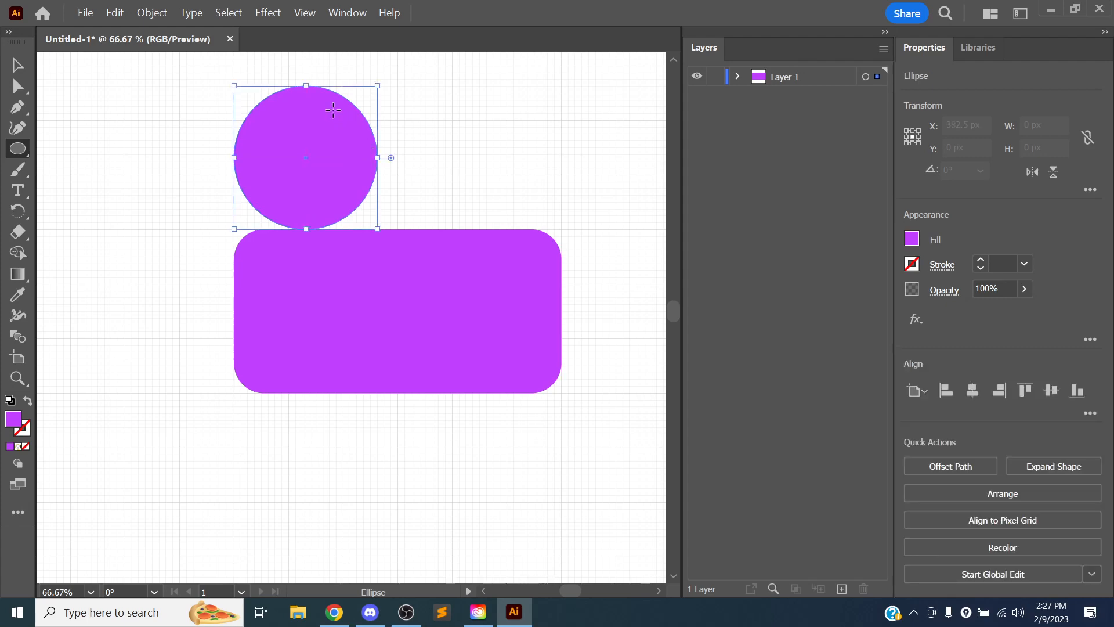
Shrink the circle to 144 by 144 px and move it flush with the rectangle's left edge at X 360 px
left_click_drag(235, 85, 268, 120)
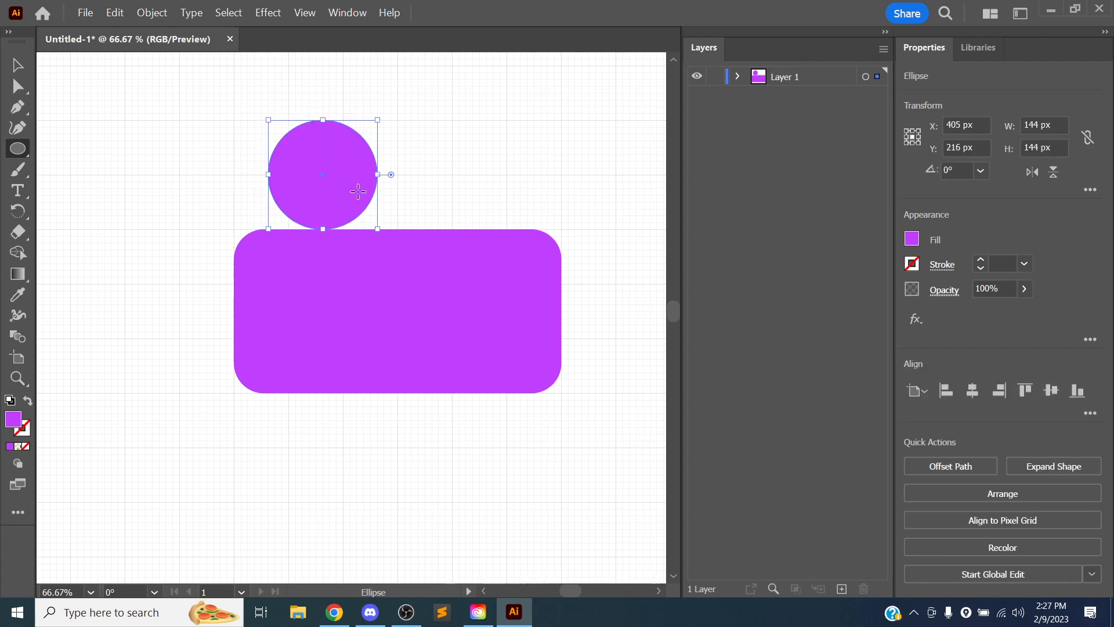
key("v")
left_click_drag(322, 179, 295, 186)
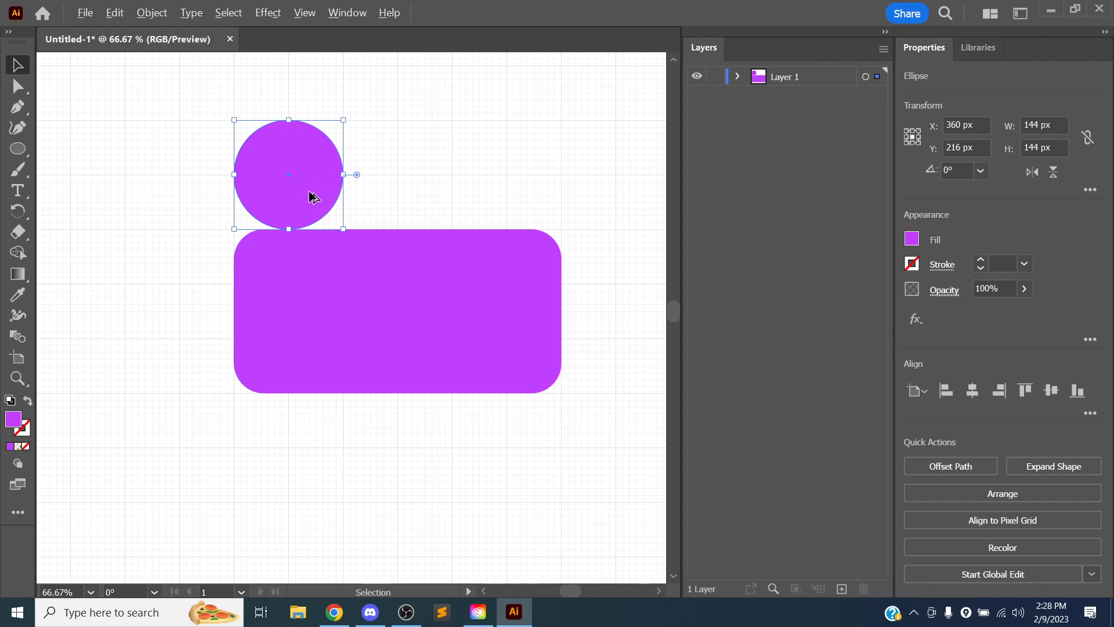
Duplicate the circle horizontally so the copy sits above the rectangle's right end at X 648 px
scroll(308, 190, "down", 1)
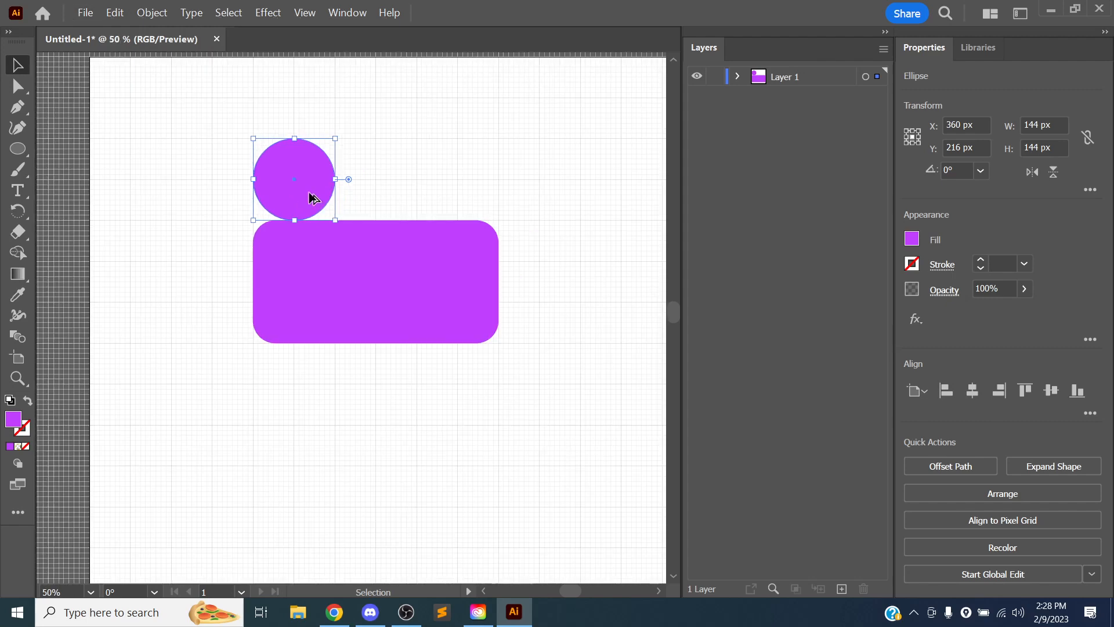
scroll(308, 190, "up", 2)
key("alt")
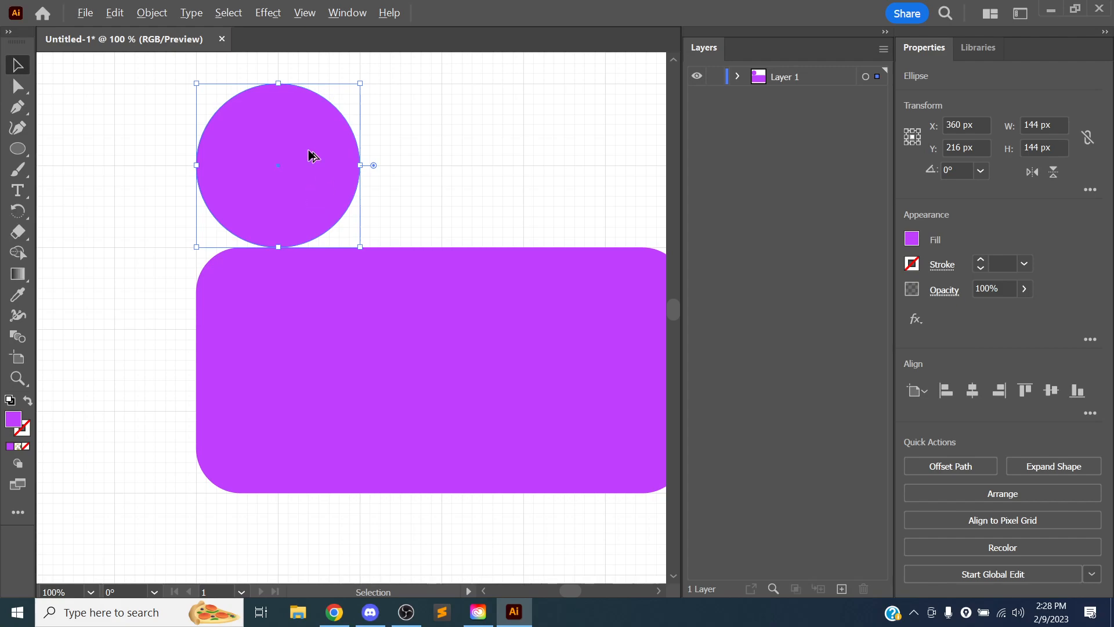
scroll(316, 172, "down", 2)
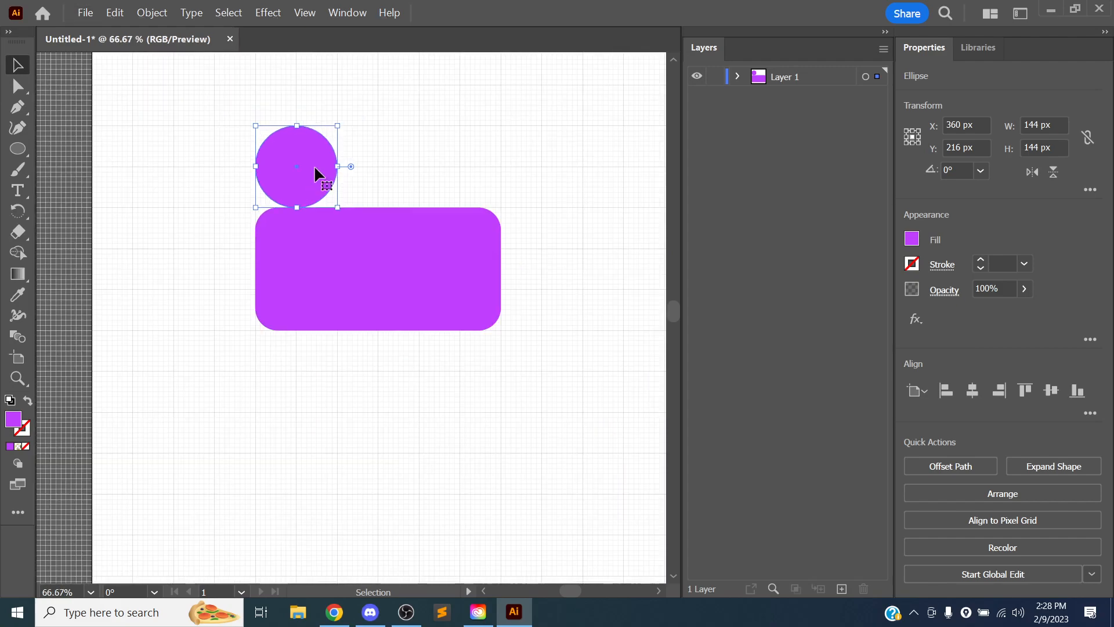
left_click_drag(326, 183, 474, 184)
scroll(386, 191, "down", 2)
scroll(386, 190, "up", 3)
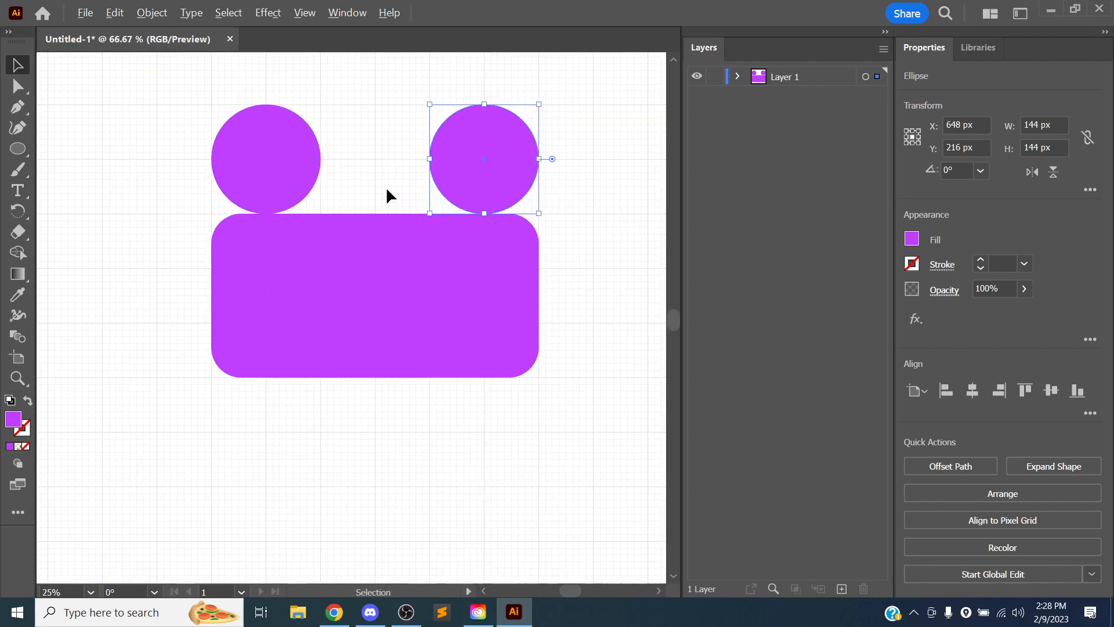
Move the right circle to X 576 px and narrow the rectangle to line up with that circle's right edge
left_click_drag(485, 170, 435, 173)
left_click(488, 264)
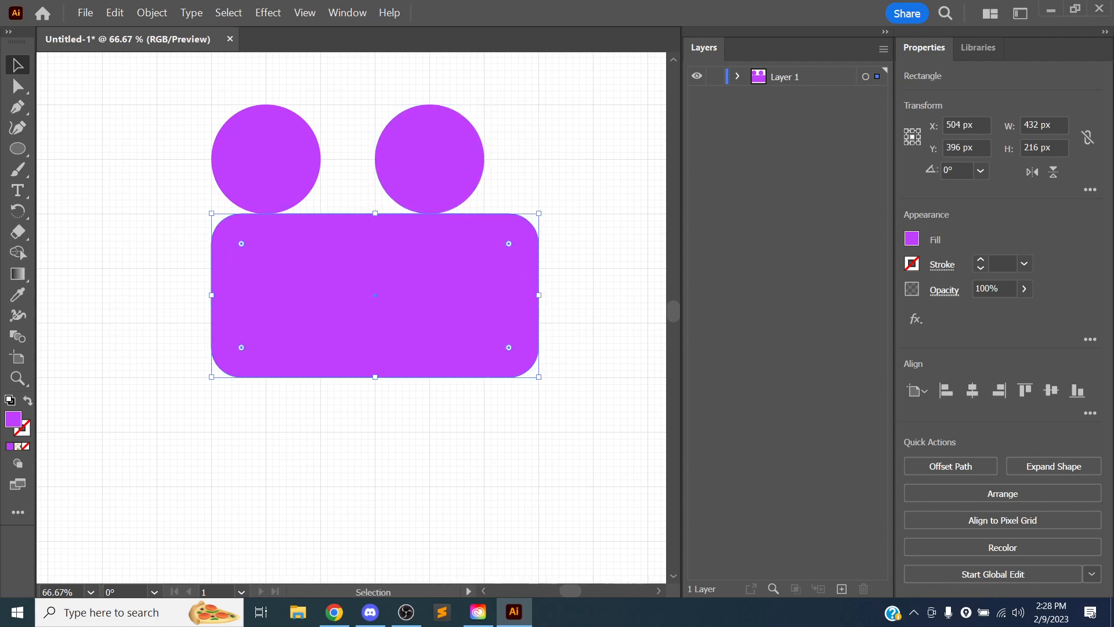
left_click_drag(539, 297, 486, 296)
Give the right circle a black stroke with a weight of 8 pt and deselect it
left_click(270, 165)
left_click(418, 158)
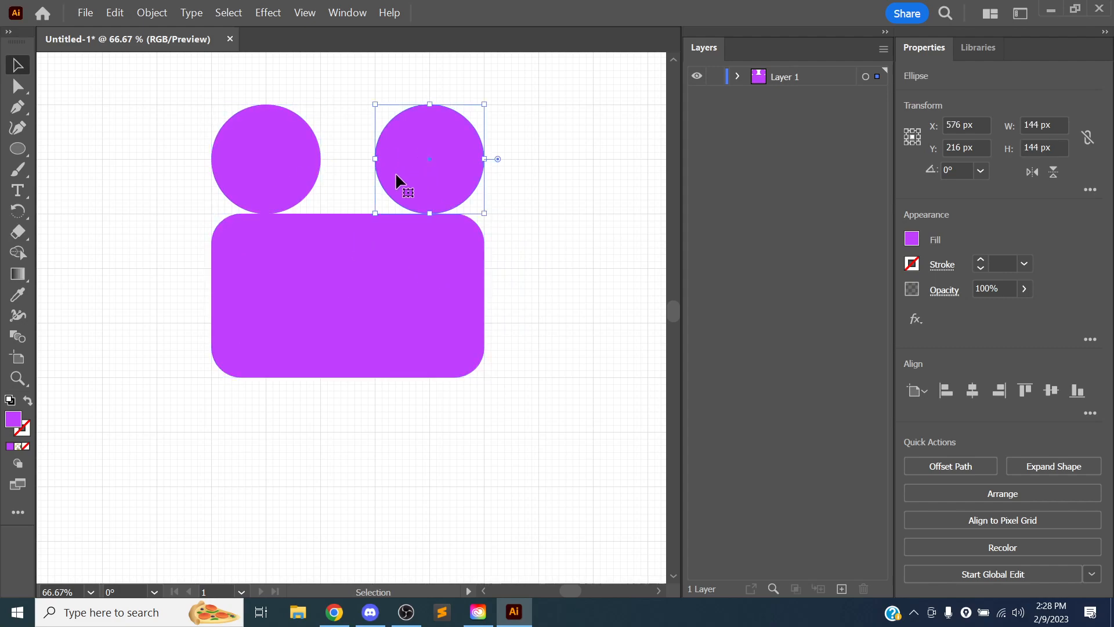
left_click(912, 265)
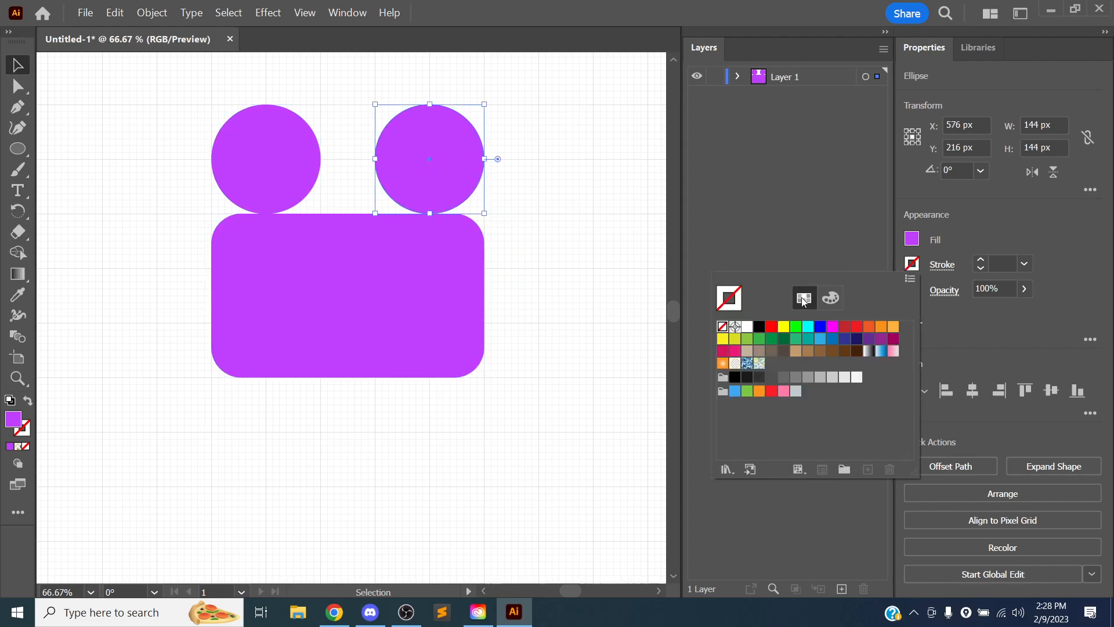
left_click(759, 328)
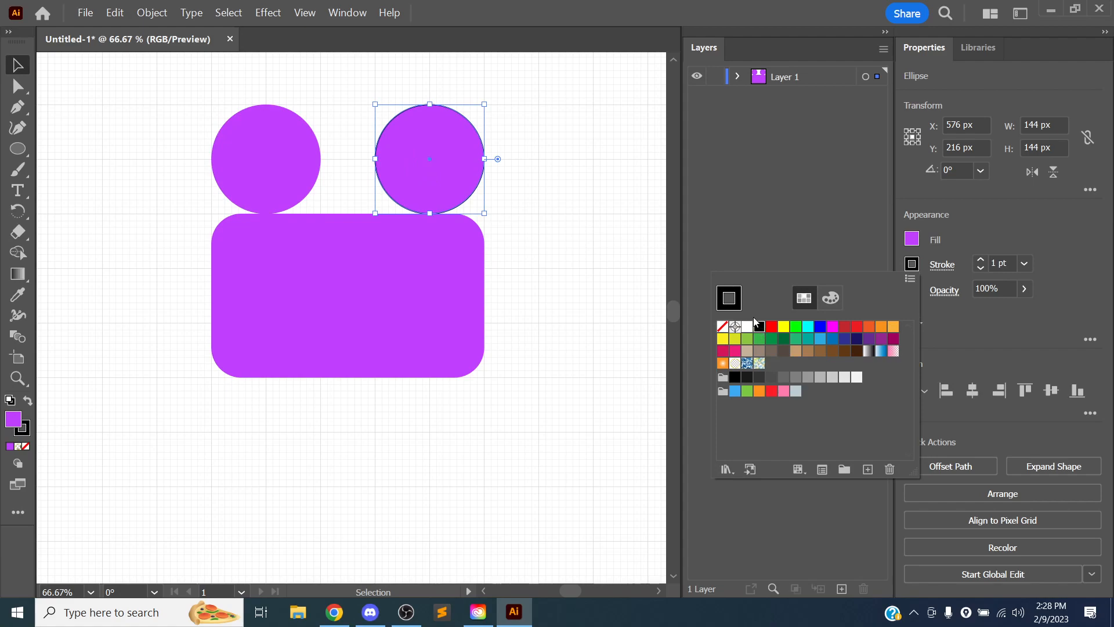
left_click(979, 260)
left_click(979, 260)
left_click(980, 260)
left_click(979, 260)
left_click(979, 260)
left_click(980, 260)
left_click(980, 260)
left_click(980, 260)
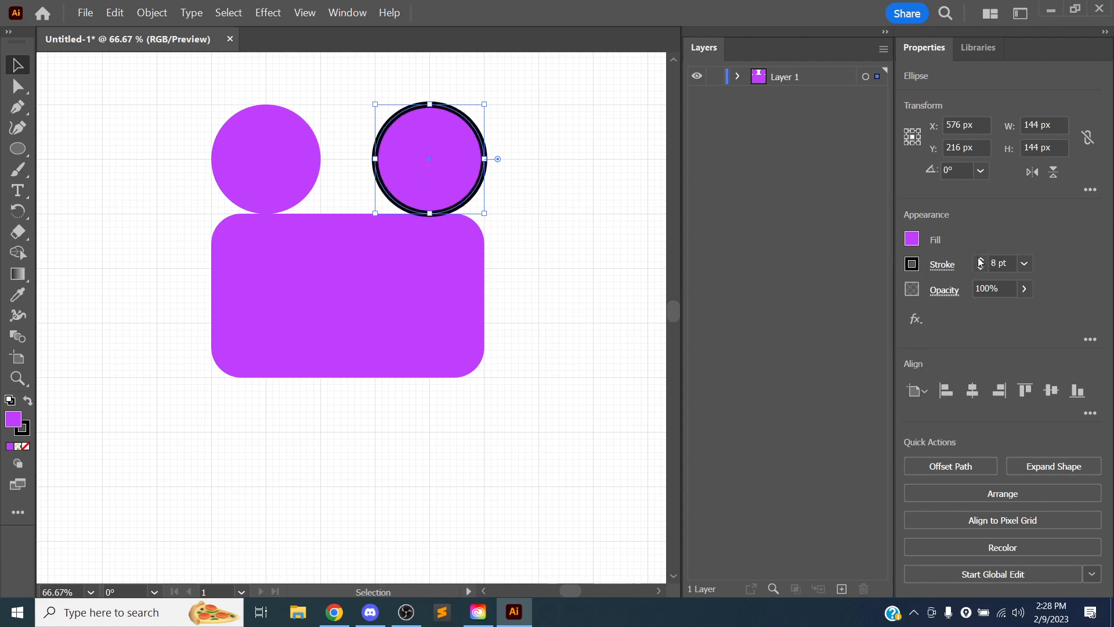
left_click(571, 203)
Delete the unstroked left circle and replace it with a duplicate of the black-stroked right circle
left_click(285, 178)
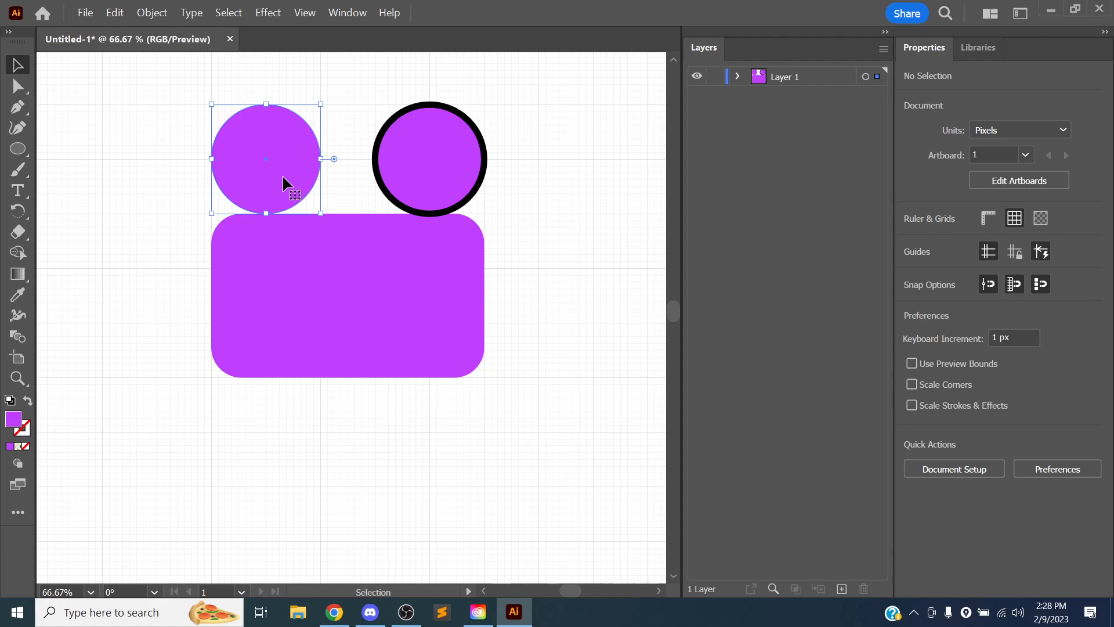
left_click(417, 163)
left_click(272, 175)
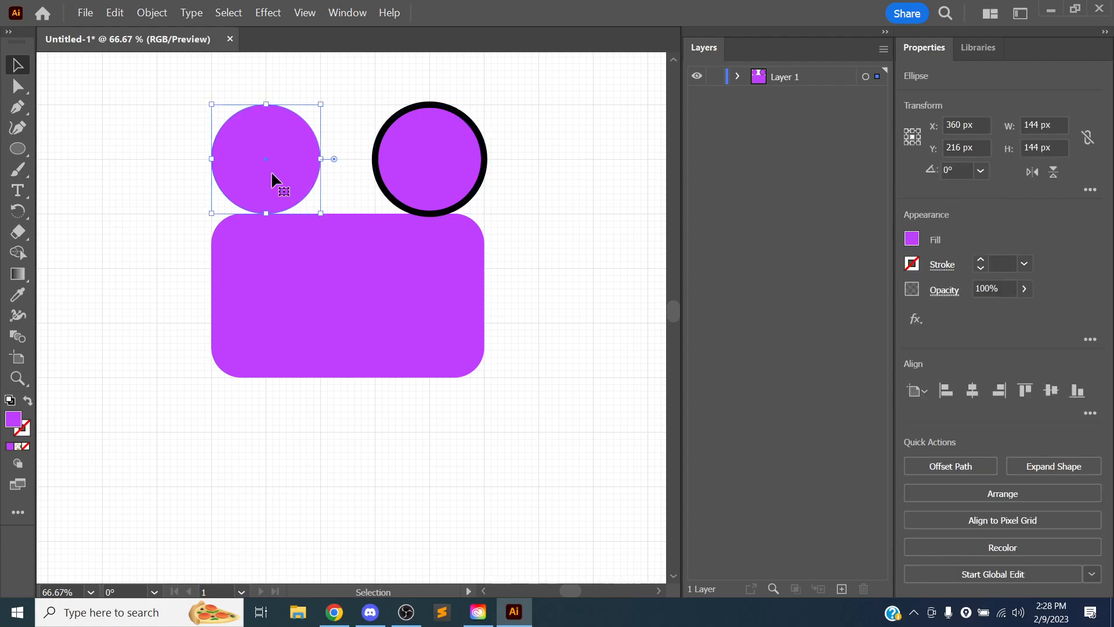
key("Delete")
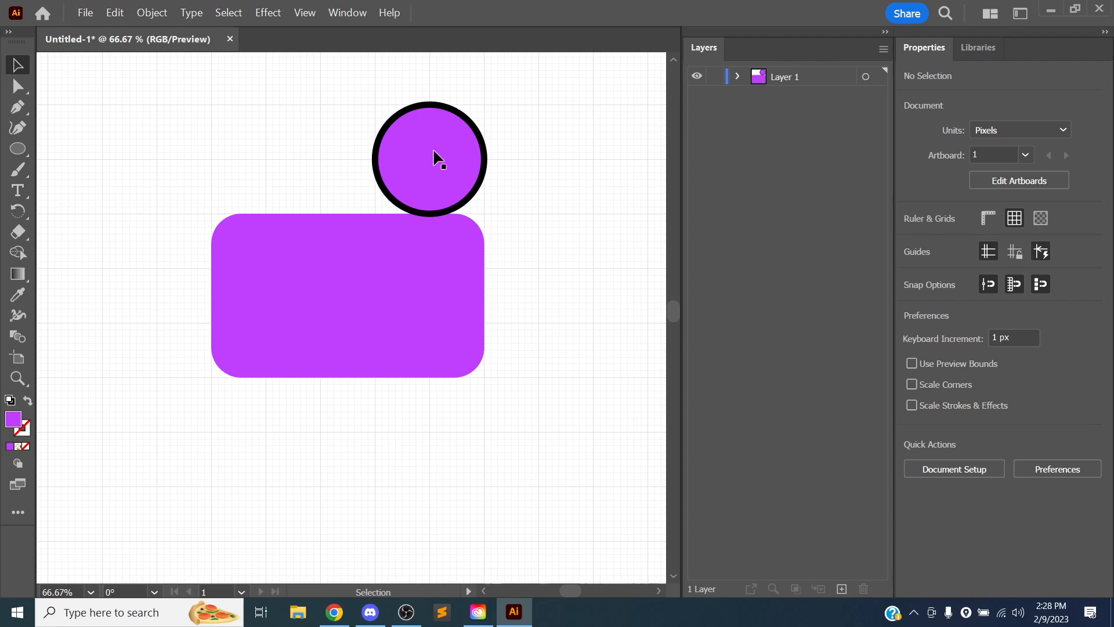
left_click_drag(471, 161, 286, 166)
left_click(567, 202)
left_click_drag(521, 209, 565, 249)
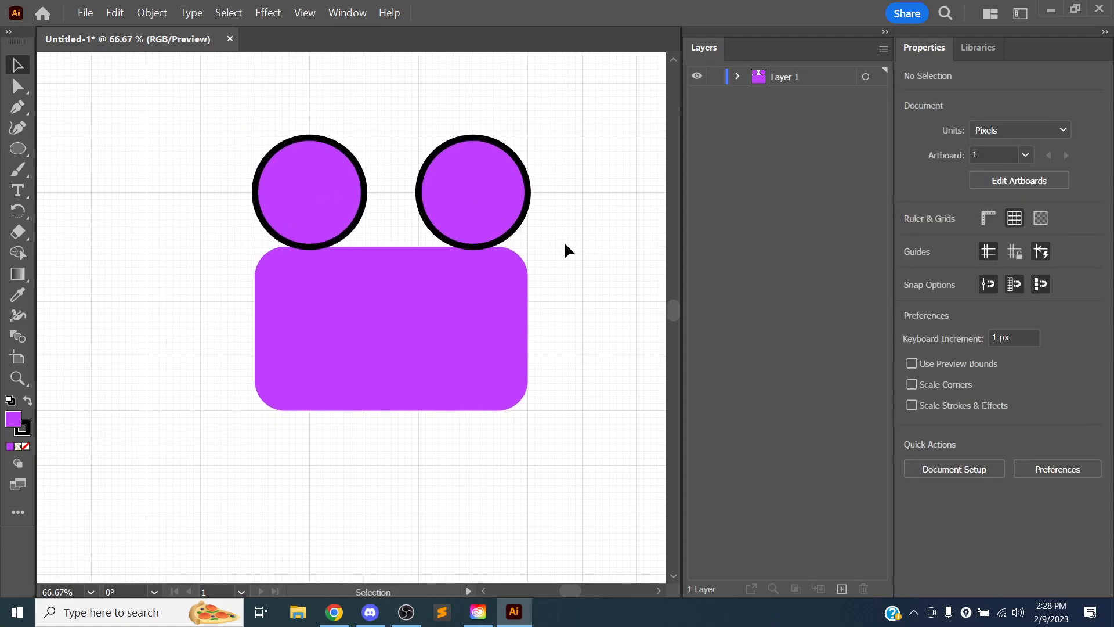
scroll(564, 243, "down", 2)
scroll(564, 244, "down", 1, "alt")
key("super")
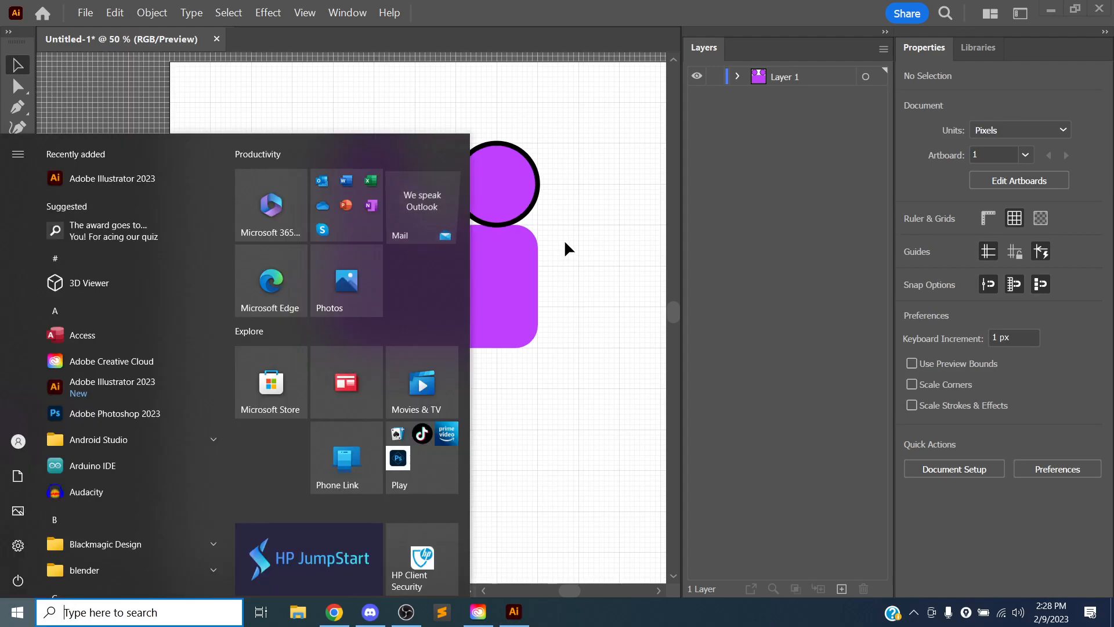
left_click(565, 241)
scroll(561, 238, "down", 2, "alt")
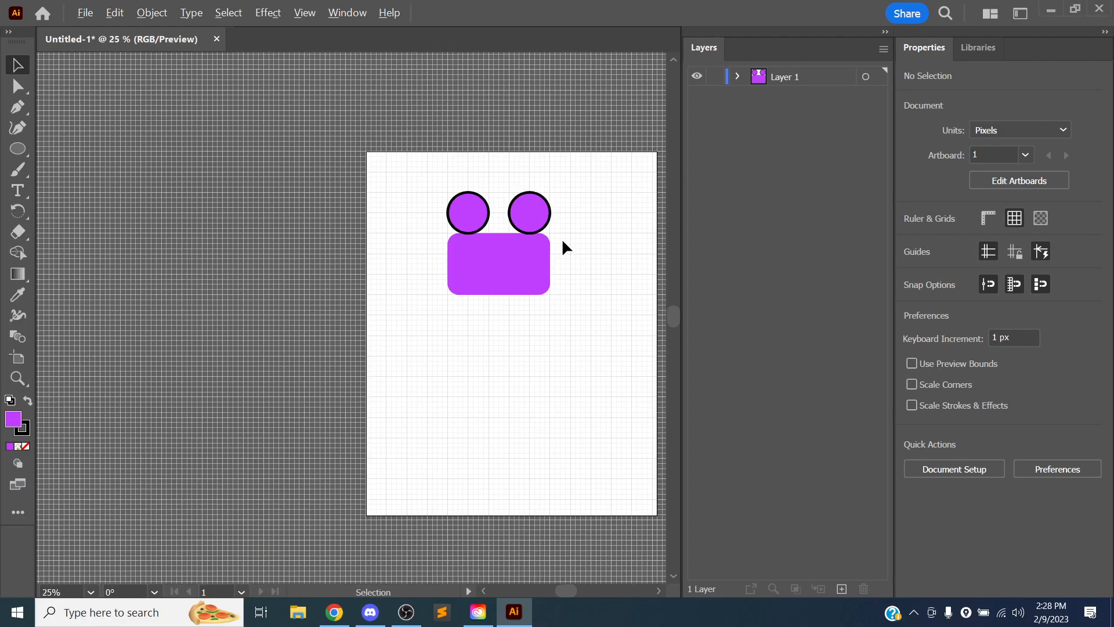
scroll(562, 237, "up", 3, "alt")
scroll(546, 243, "up", 1, "alt")
scroll(546, 244, "down", 1, "alt")
left_click_drag(558, 227, 545, 241)
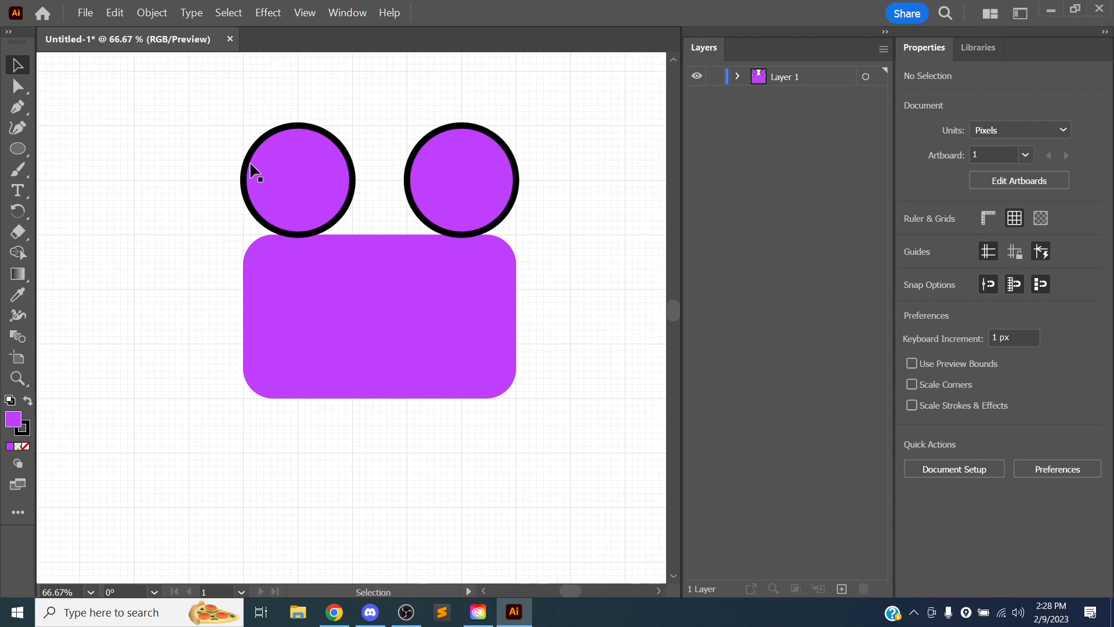
Try reshaping the left circle with its bounding-box handles and undo the changes
left_click(319, 172)
mouse_move(375, 179)
left_mouse_down()
mouse_move(360, 167)
mouse_move(355, 121)
mouse_move(365, 179)
left_mouse_up()
left_click_drag(352, 124, 366, 118)
key("ctrl+z")
left_click_drag(298, 124, 295, 180)
key("ctrl+z")
key("ctrl+z")
Pull the left circle's left anchor point outward to X 171 px, Y 117 px with the Direct Selection tool
left_click(17, 87)
left_click(219, 174)
left_click_drag(244, 185, 155, 110)
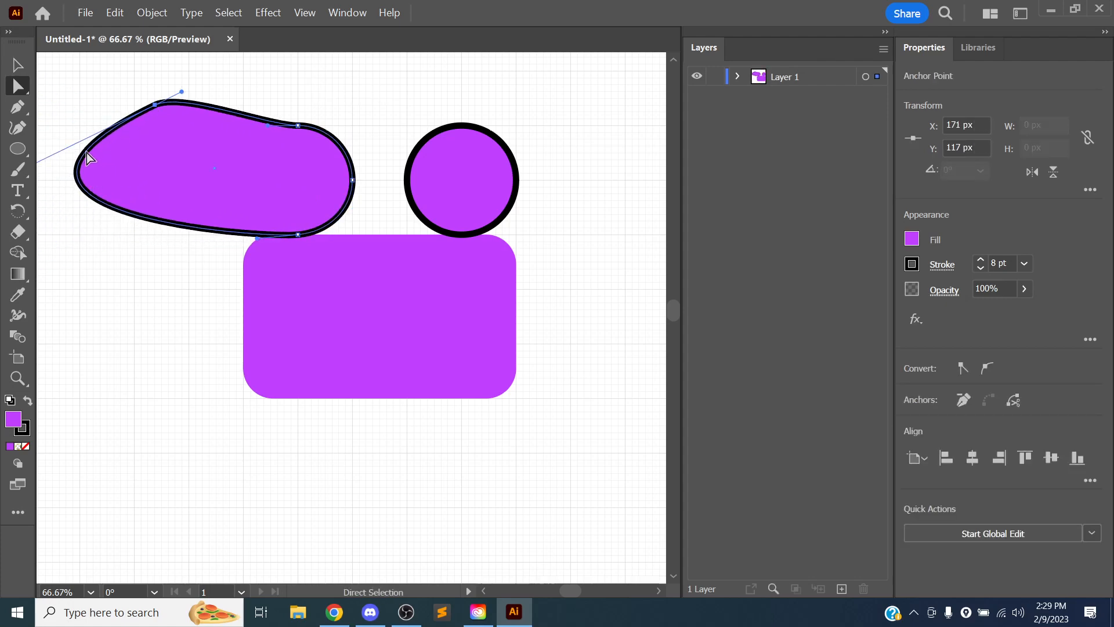
Move the distorted shape's top anchor point straight up to X 360 px, Y 90 px and deselect it
scroll(191, 158, "up", 1)
key("space")
left_click_drag(209, 159, 296, 180)
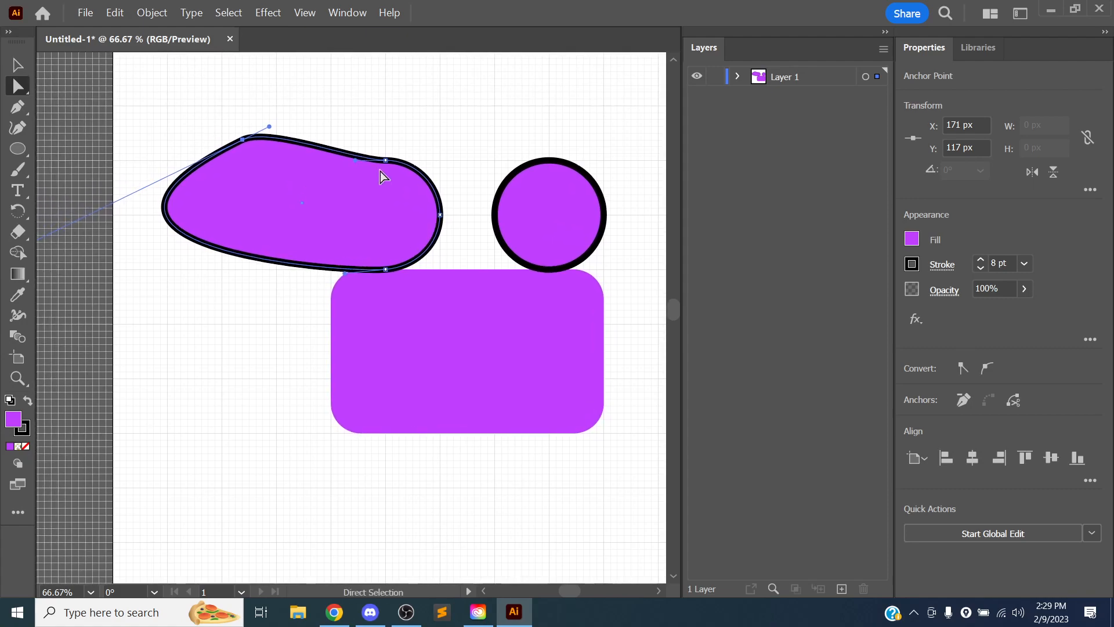
left_click_drag(386, 160, 385, 119)
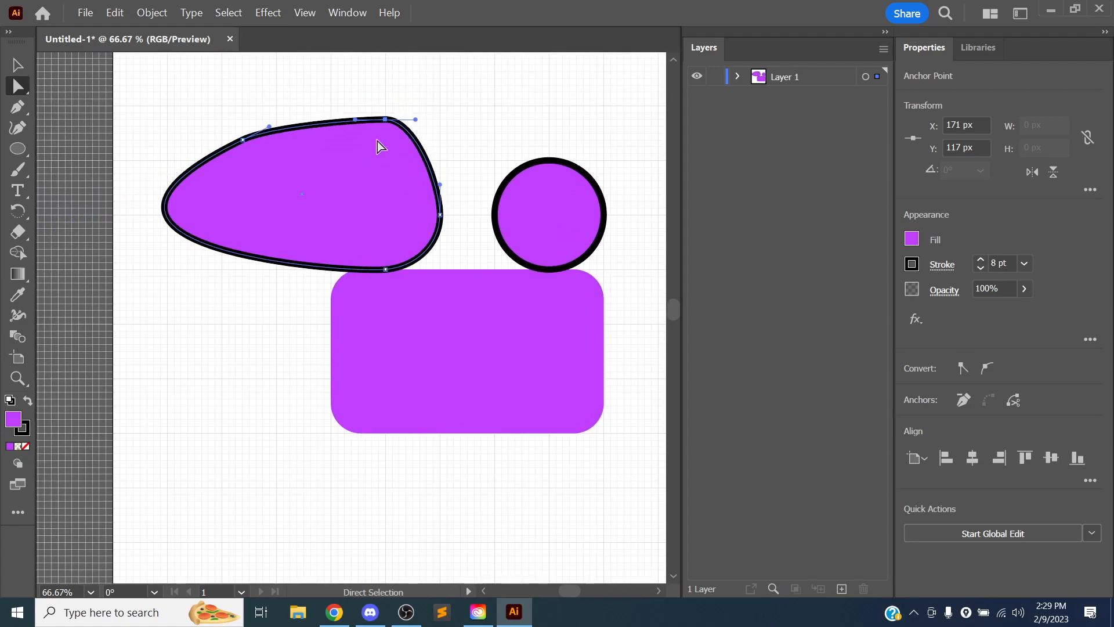
key("ctrl+=")
key("ctrl+=")
key("ctrl+=")
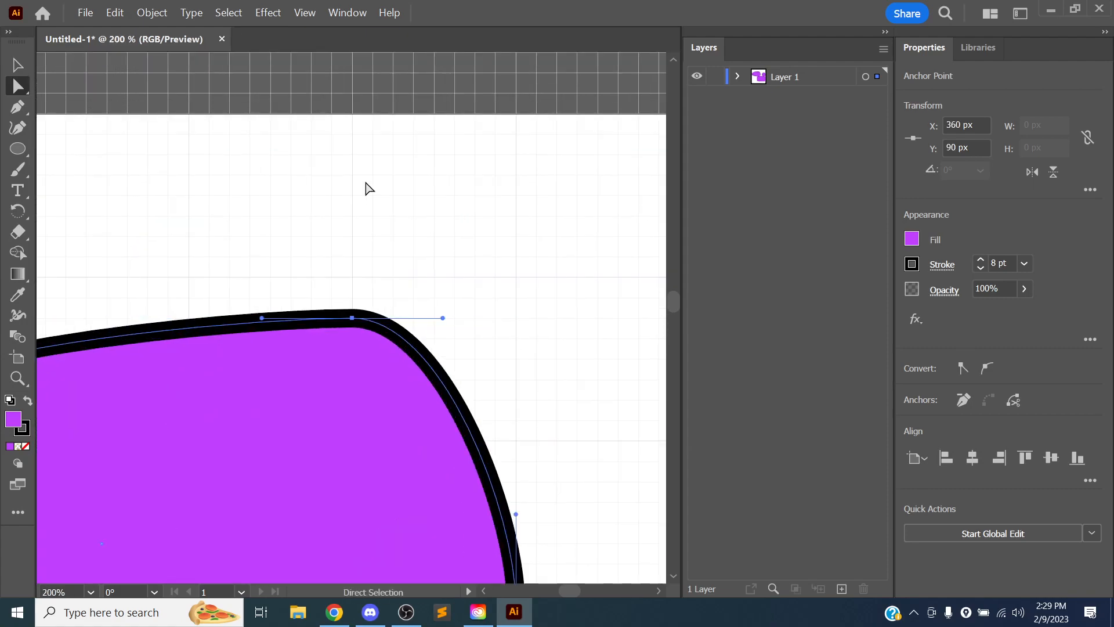
left_click(448, 303)
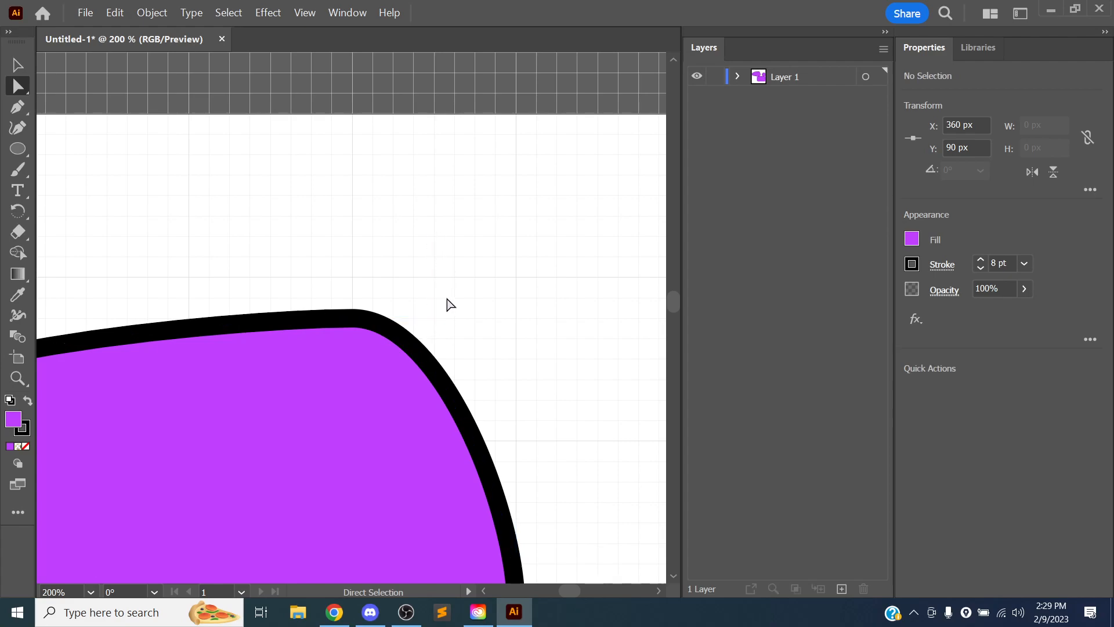
key("ctrl+shift+a")
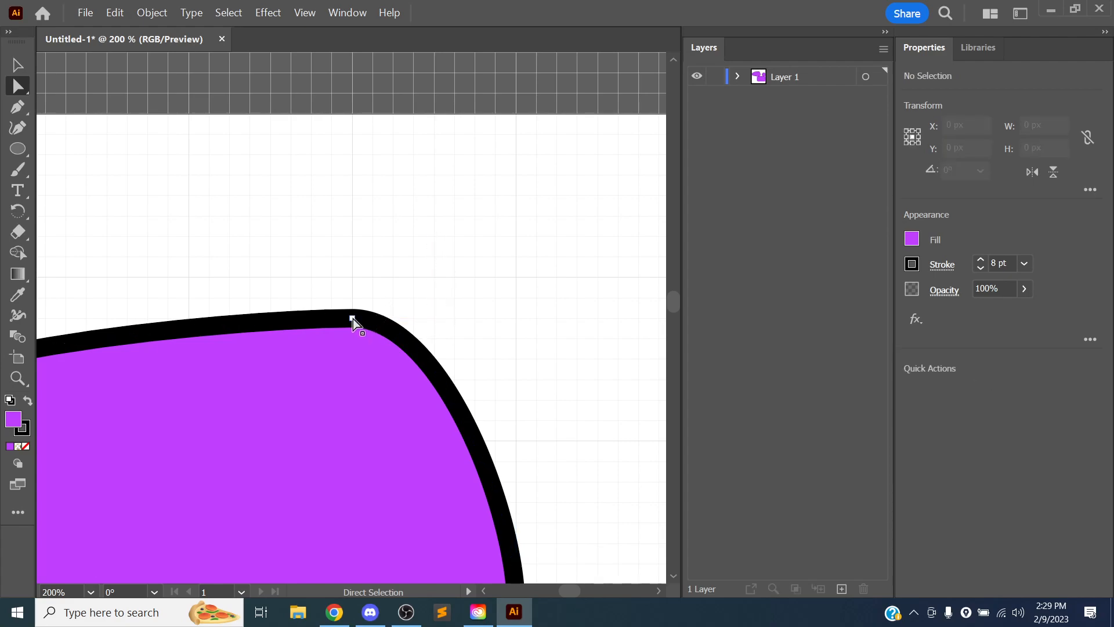
Rotate and swing the direction handles of the distorted shape's top anchor point to try bending its adjoining curves
left_click(352, 318)
left_click_drag(443, 318, 414, 339)
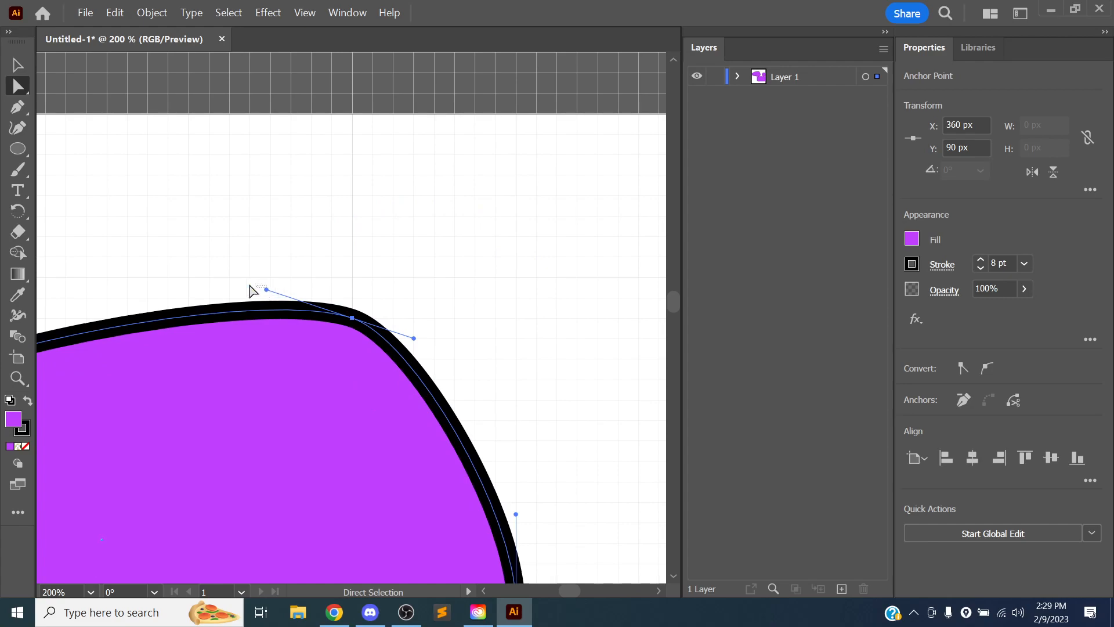
left_click(199, 274)
left_click(339, 319)
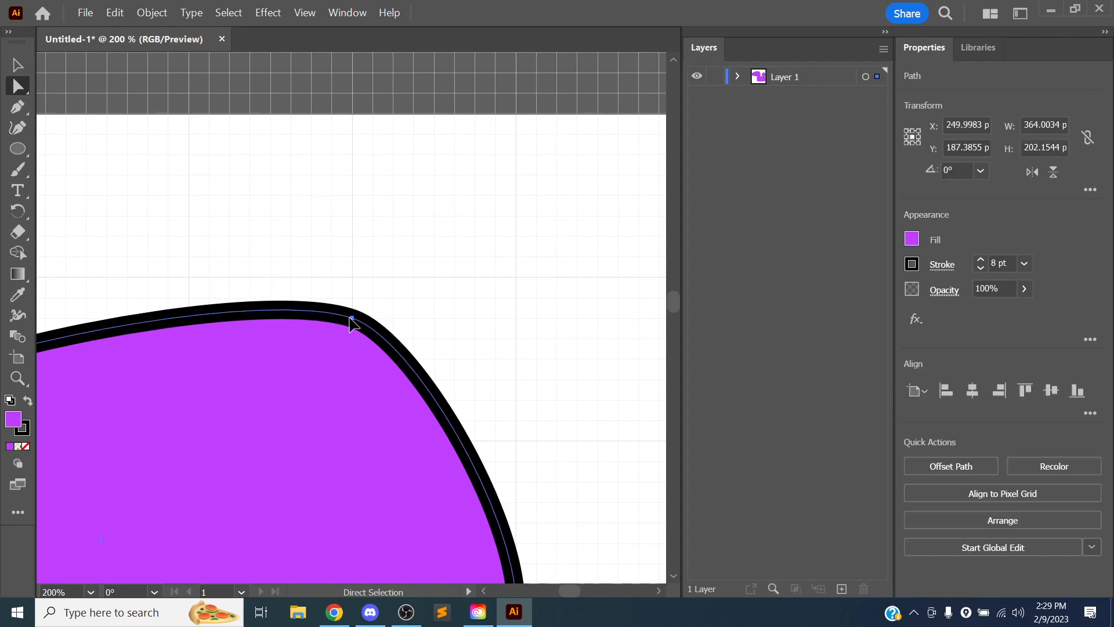
left_click(352, 318)
left_click_drag(268, 291, 353, 197)
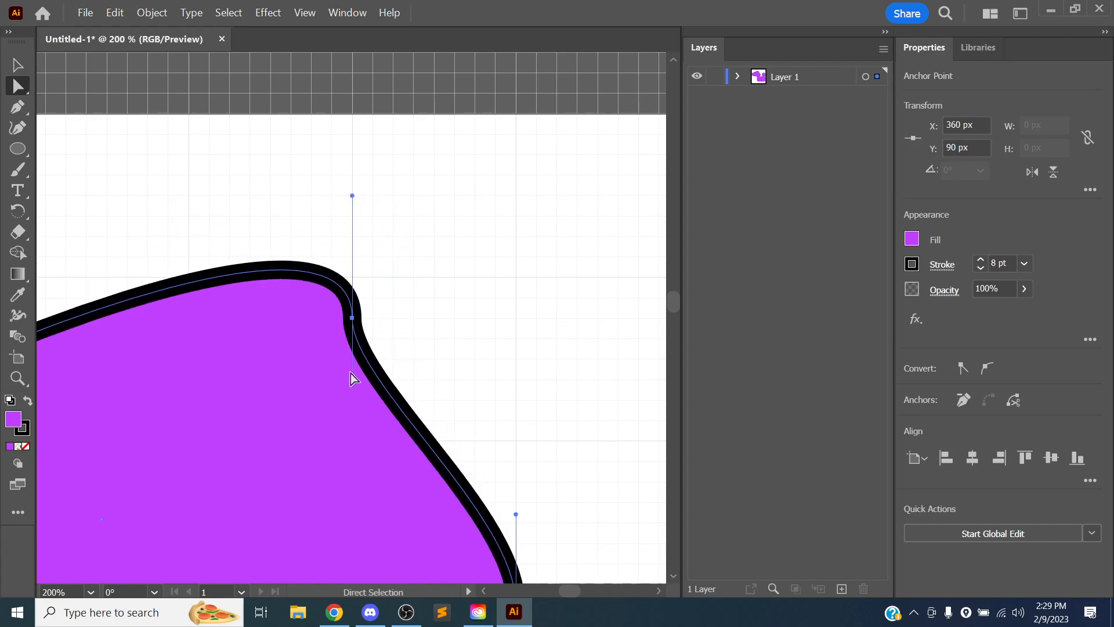
left_click_drag(352, 380, 530, 290)
Undo the handle and anchor point edits until the distorted shape is a circle again
key("ctrl+z")
scroll(522, 279, "up", 2)
scroll(522, 279, "down", 2)
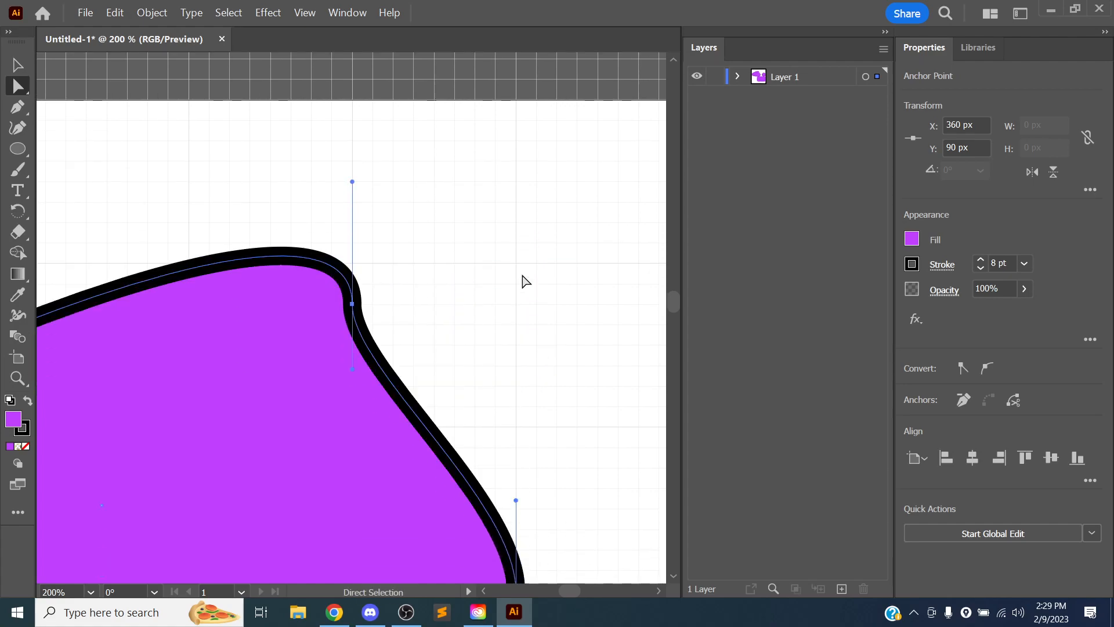
key("ctrl+minus")
key("ctrl+minus")
key("ctrl+minus")
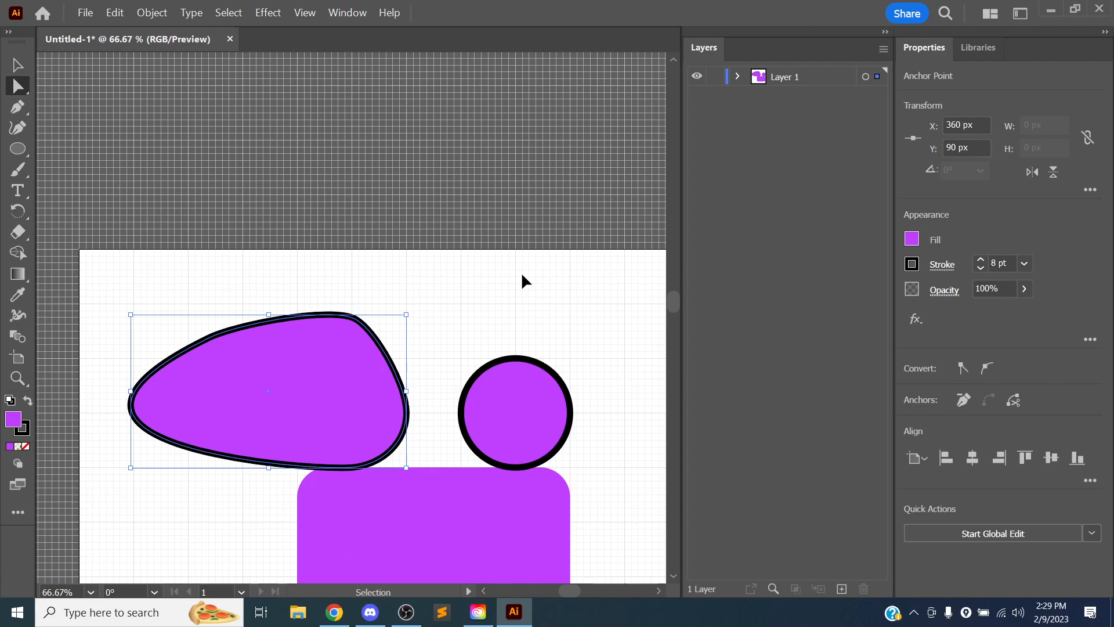
key("ctrl+z")
key("ctrl+z")
key("ctrl+z")
Try pulling the left circle's left anchor point outward to X 225 px, Y 216 px and undo it
left_click_drag(433, 320, 388, 169)
key("ctrl+plus")
key("ctrl+plus")
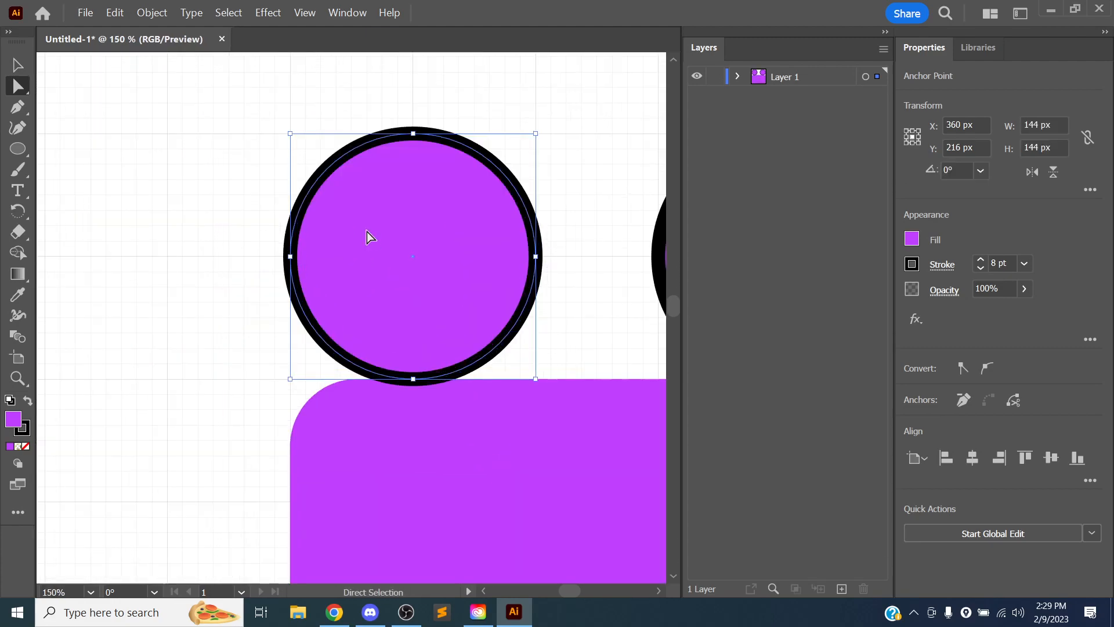
left_click(235, 264)
left_click(290, 259)
left_click_drag(290, 256, 183, 257)
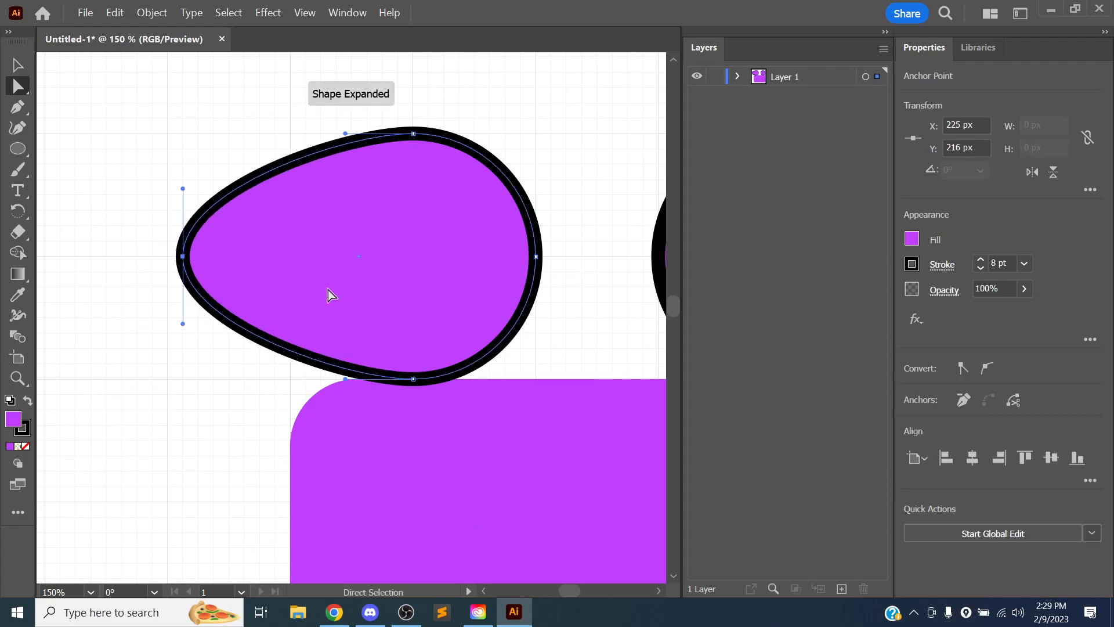
key("ctrl+z")
Pull the left circle's right anchor point outward to X 486 px and the right circle's right anchor point to X 675 px
mouse_move(414, 381)
left_mouse_down()
mouse_move(412, 468)
mouse_move(413, 380)
left_mouse_up()
left_click_drag(534, 256, 629, 255)
left_click_drag(566, 281, 283, 291)
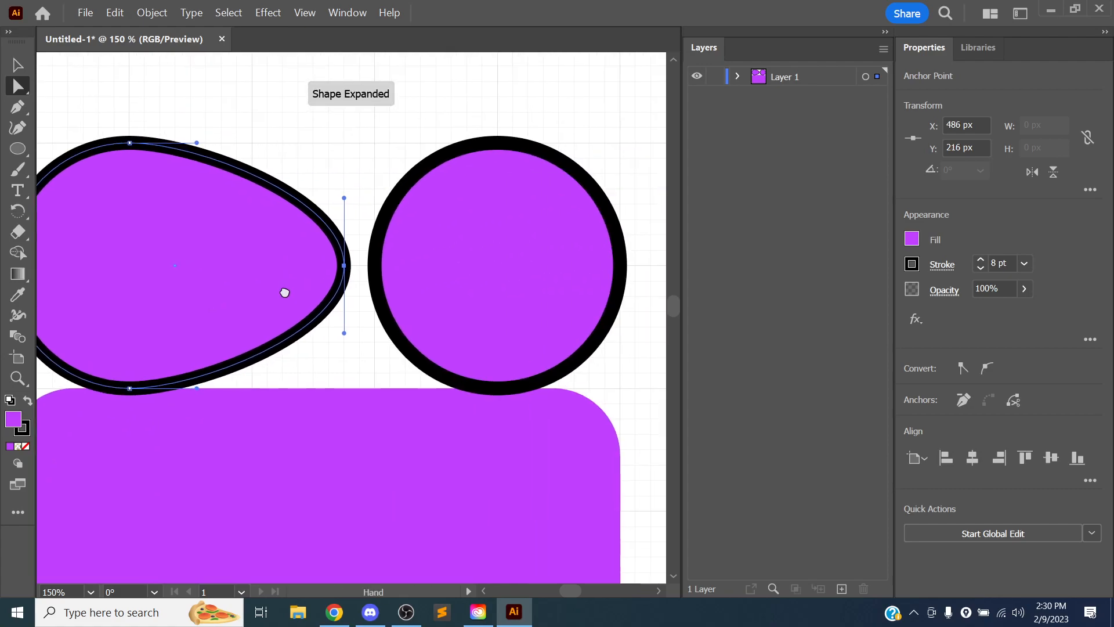
left_click(621, 260)
left_click(620, 264)
left_click_drag(626, 272, 654, 272)
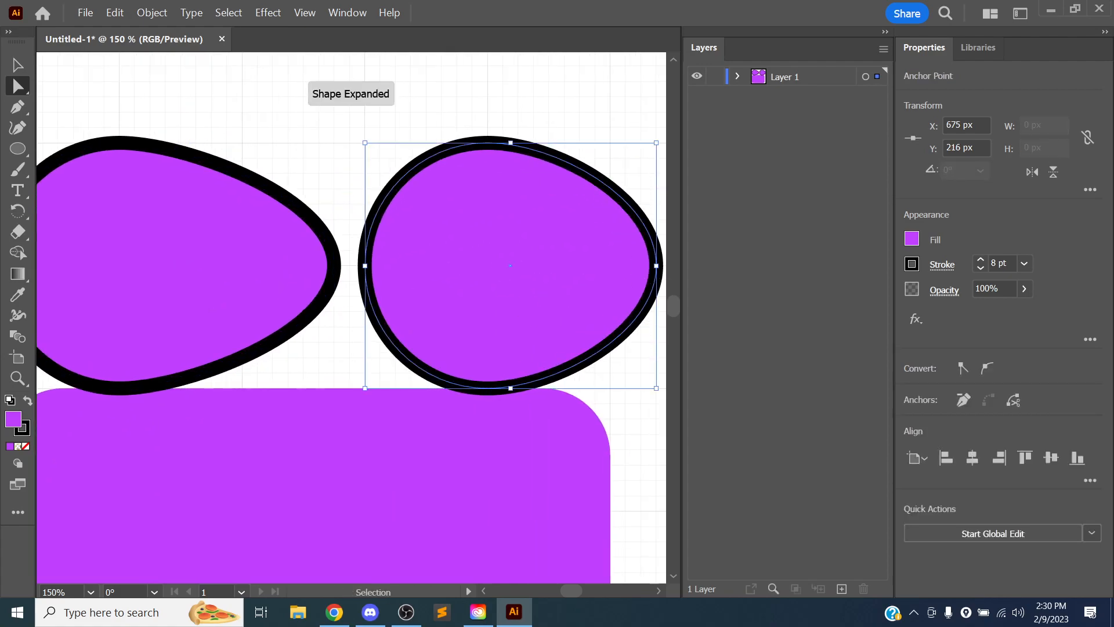
Try moving each egg-shaped object as a whole with the Selection tool and undo each move
key("ctrl+minus")
left_click_drag(437, 327, 572, 268)
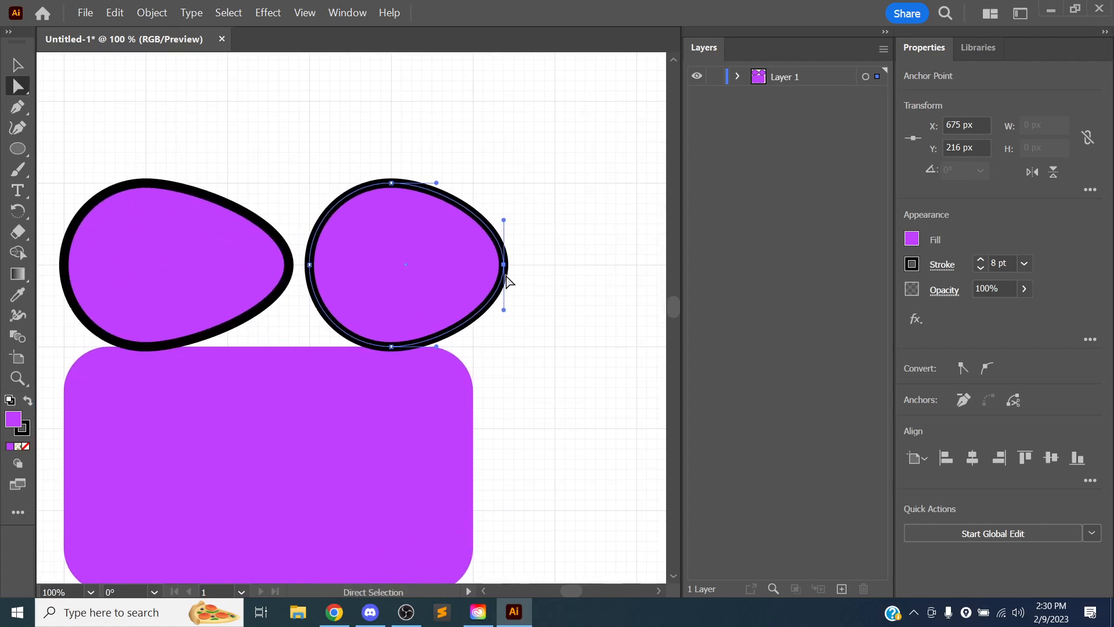
left_click_drag(503, 265, 524, 265)
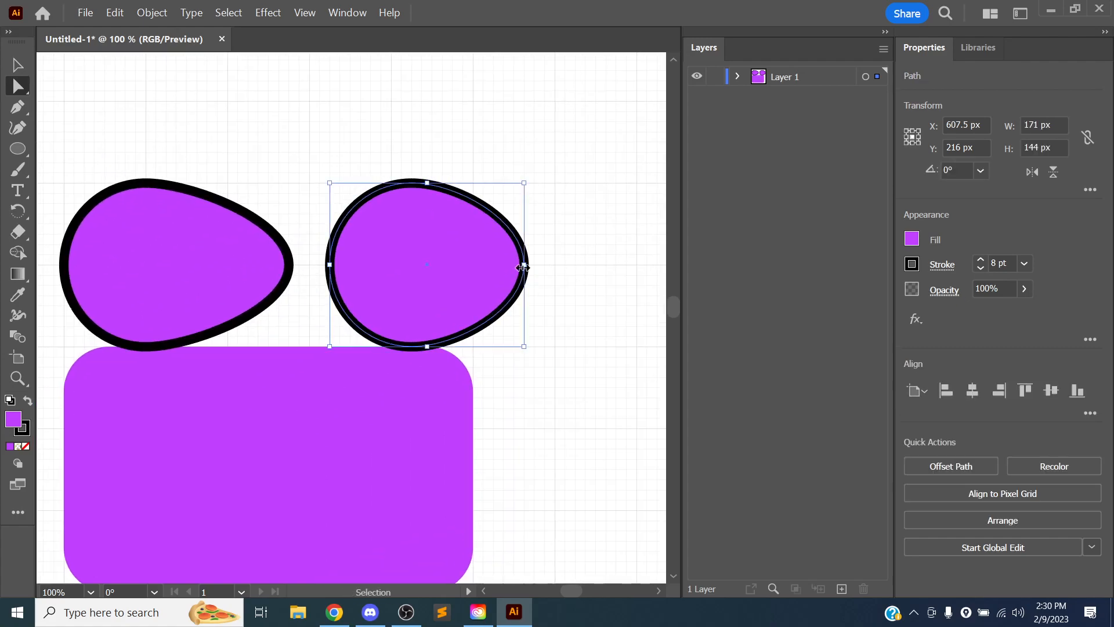
key("ctrl+z")
left_click(20, 61)
left_click_drag(158, 249, 138, 198)
key("ctrl+z")
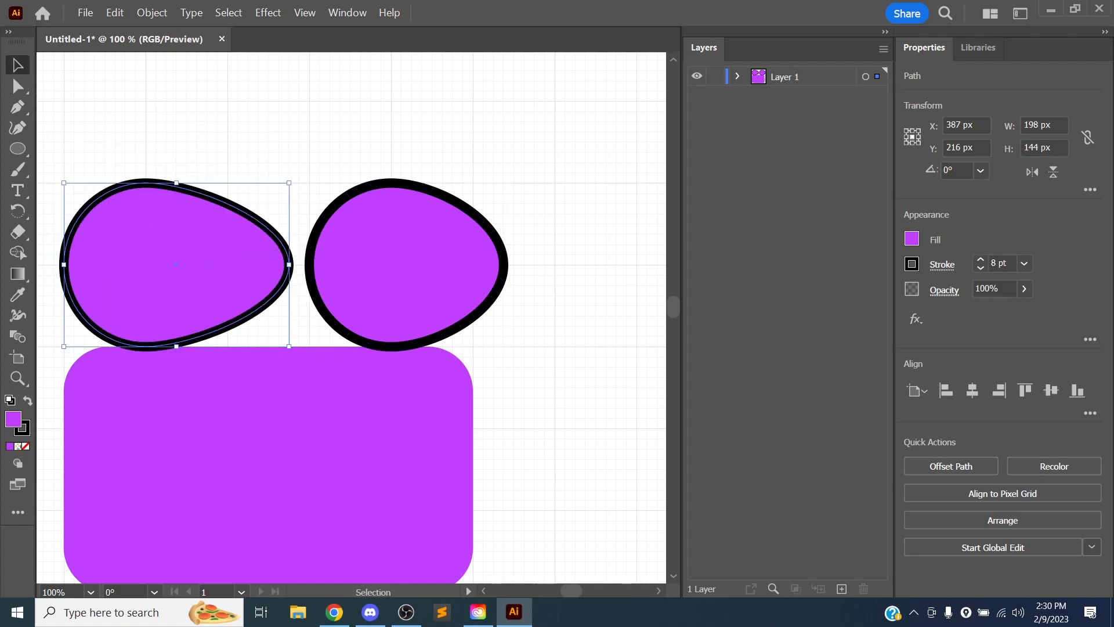
Try pulling the right shape's right anchor point farther outward with the Direct Selection tool and undo it
key("a")
left_click(502, 263)
mouse_move(504, 265)
left_mouse_down()
mouse_move(564, 265)
mouse_move(493, 261)
mouse_move(545, 259)
mouse_move(523, 264)
left_mouse_up()
key("ctrl+z")
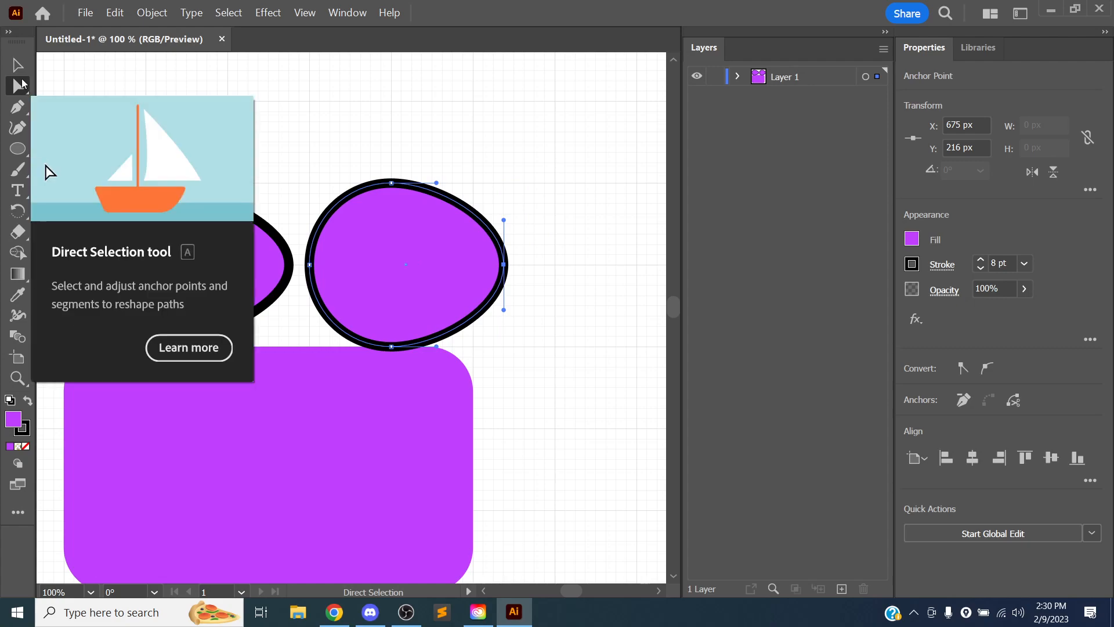
Deselect the shape and undo both right anchor point moves so that both shapes are circles again
left_click(278, 147)
left_click_drag(278, 153, 332, 93)
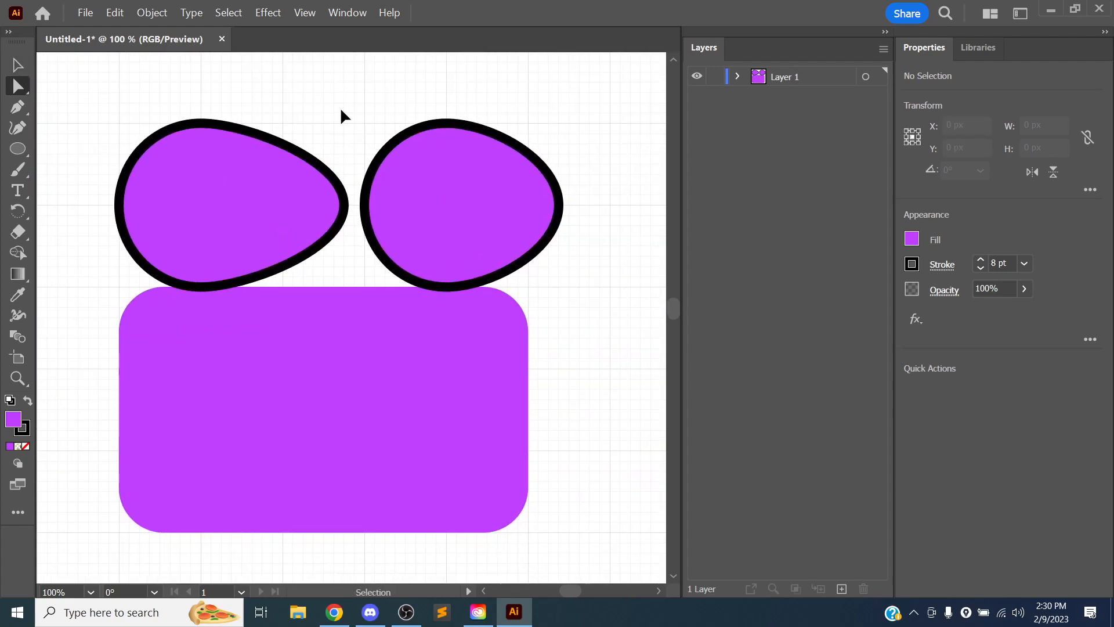
key("ctrl+z")
key("ctrl+z")
left_click_drag(341, 176, 372, 147)
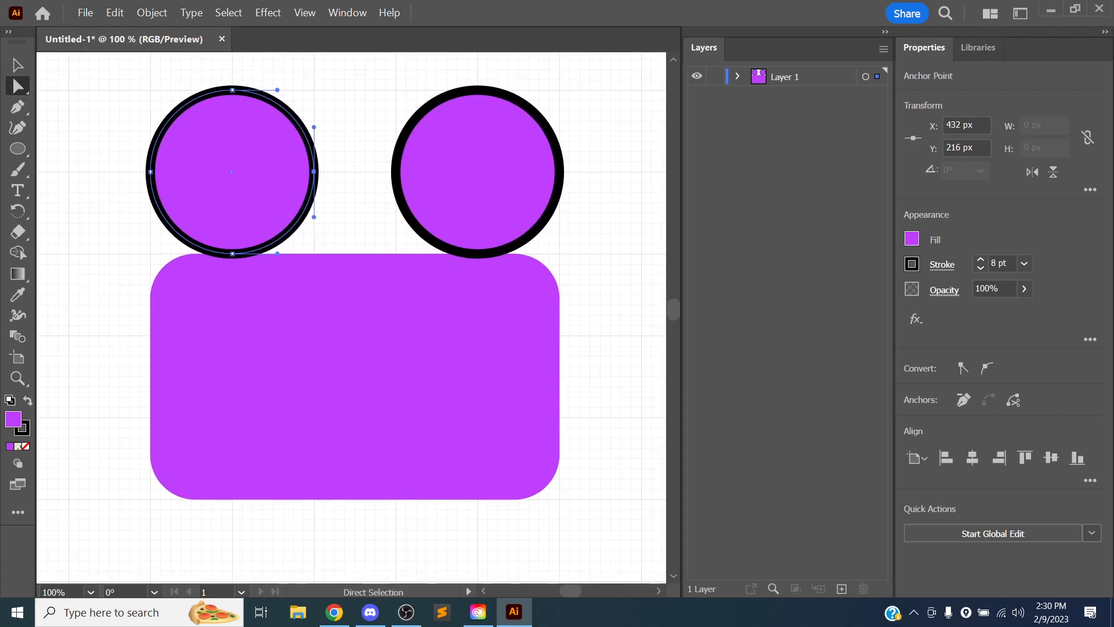
Draw a tilted hexagon about 103 by 92 px with the Polygon tool, centred at X 198 px, Y 180 px beside the left circle
left_click(19, 150)
left_click_drag(21, 152, 90, 184)
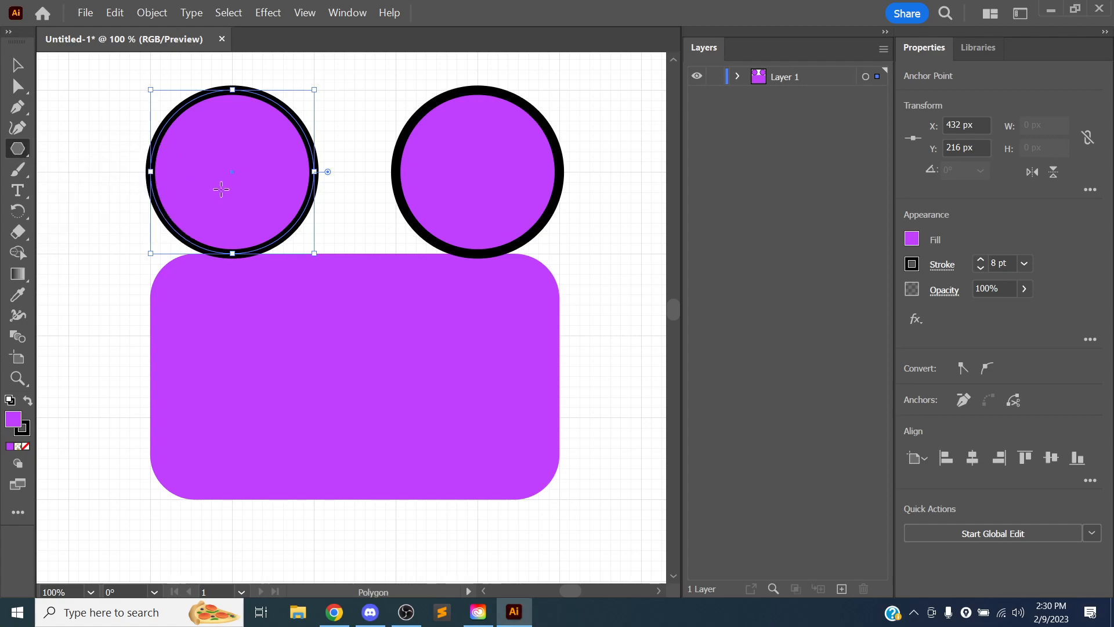
left_click_drag(236, 186, 315, 212)
mouse_move(127, 157)
left_mouse_down()
mouse_move(172, 220)
mouse_move(160, 207)
left_mouse_up()
left_click_drag(135, 244, 222, 291)
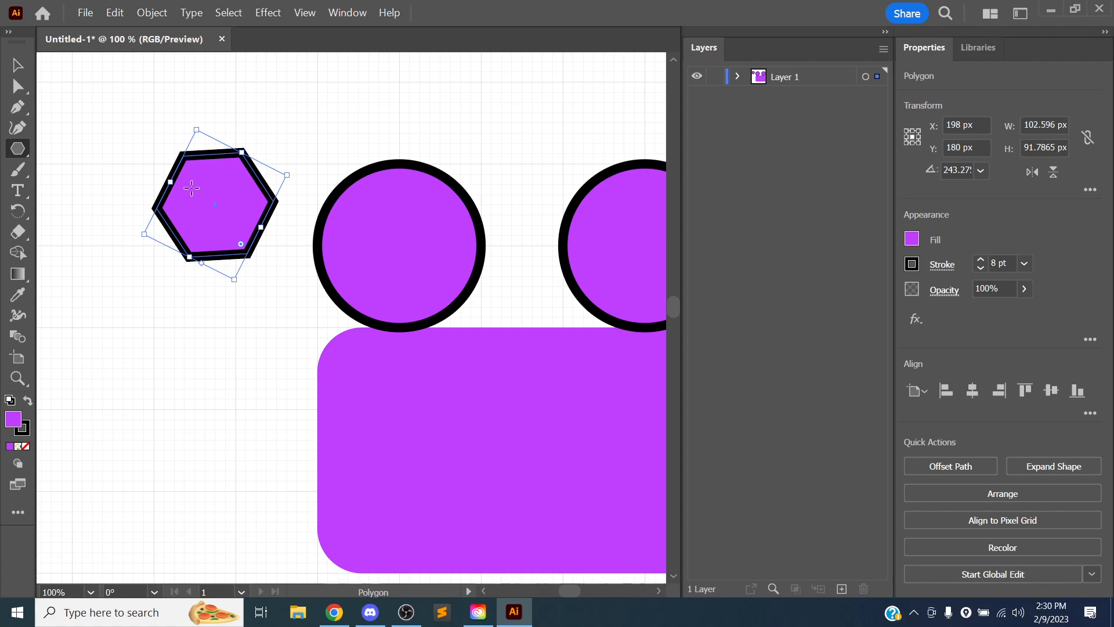
Move the purple hexagon into the circle above the left end of the rounded rectangle
key("a")
left_click(109, 158)
left_click_drag(211, 209, 397, 255)
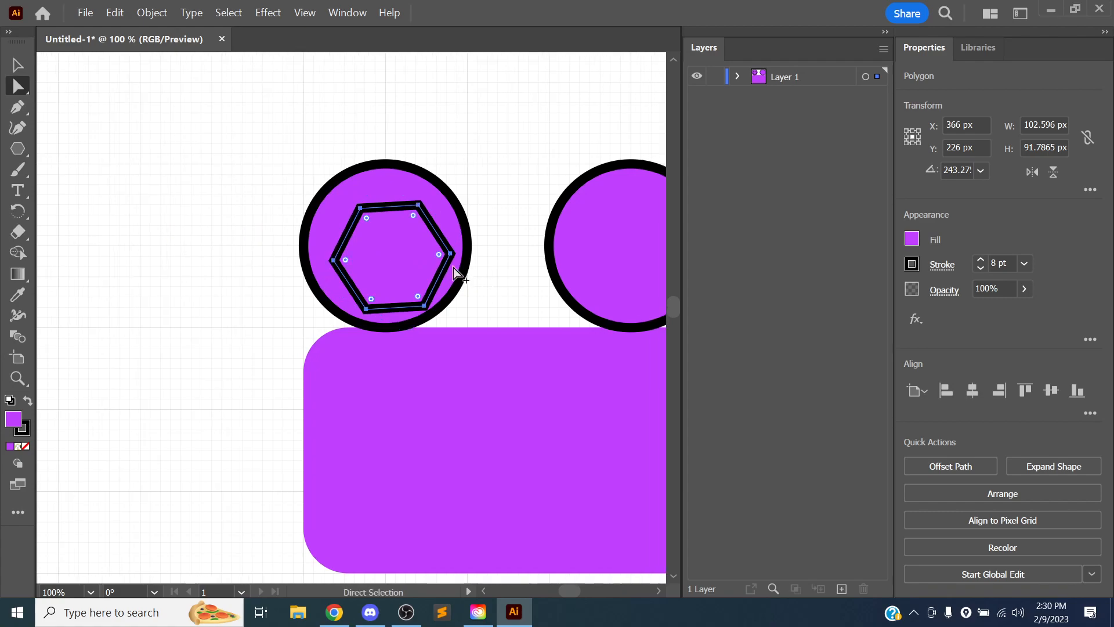
Fill the hexagon with black and remove its stroke
scroll(454, 267, "down", 2)
scroll(453, 267, "up", 4)
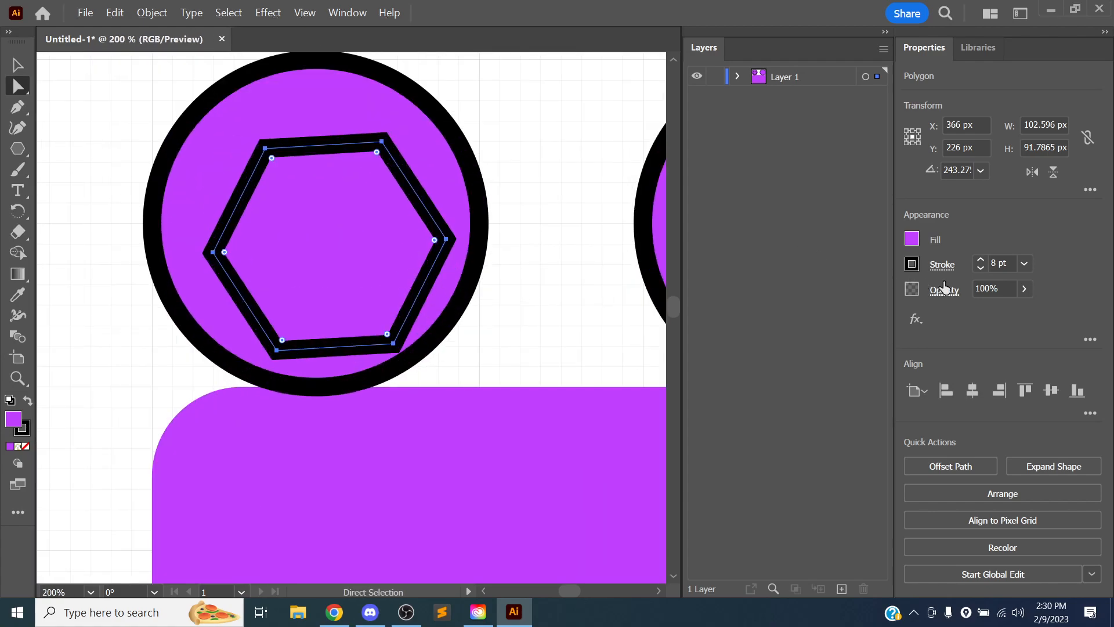
left_click(912, 238)
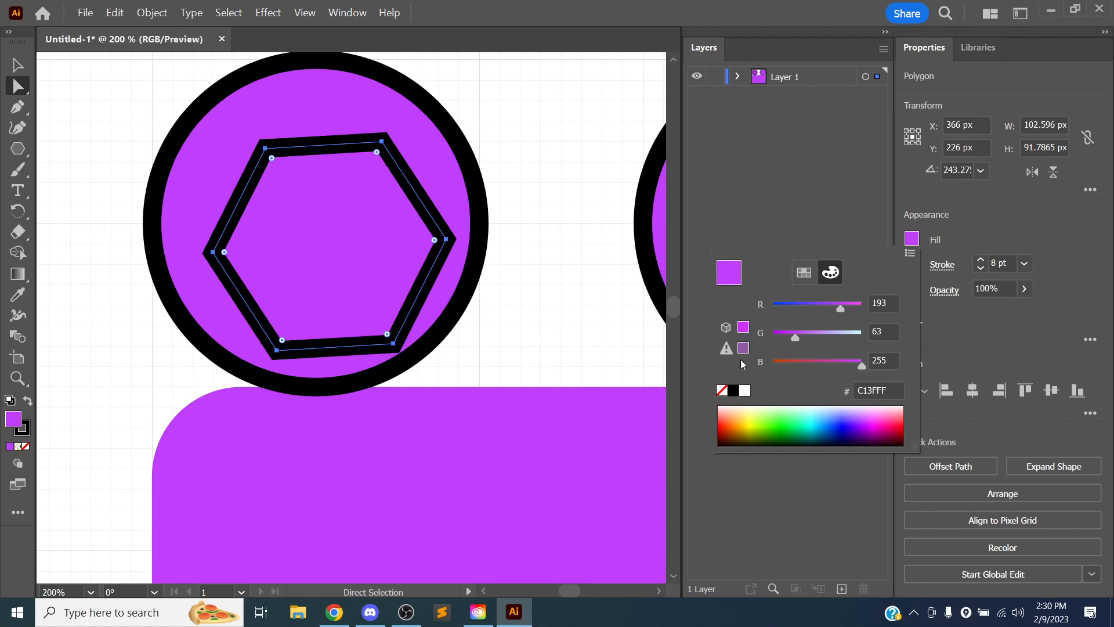
left_click(733, 391)
left_click(943, 265)
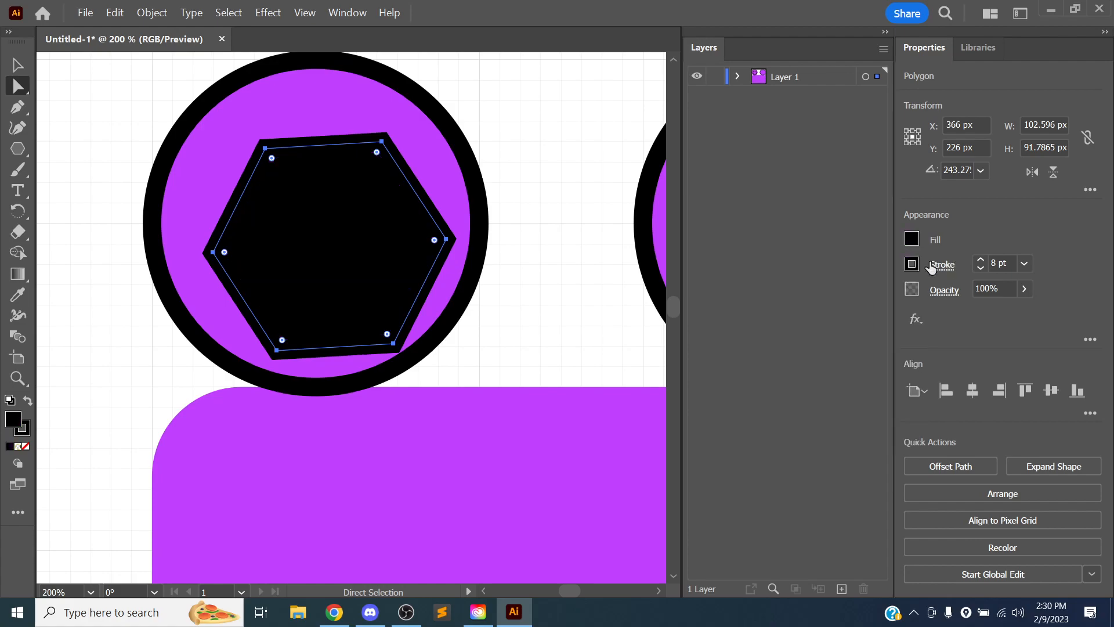
left_click(941, 265)
left_click(909, 266)
left_click(722, 326)
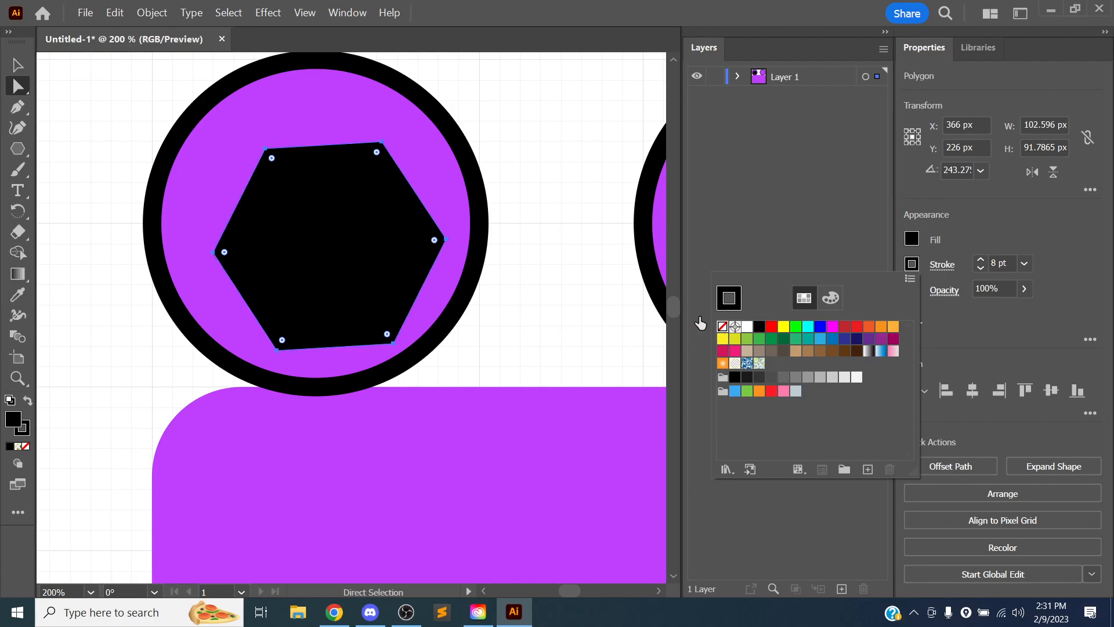
left_click(991, 231)
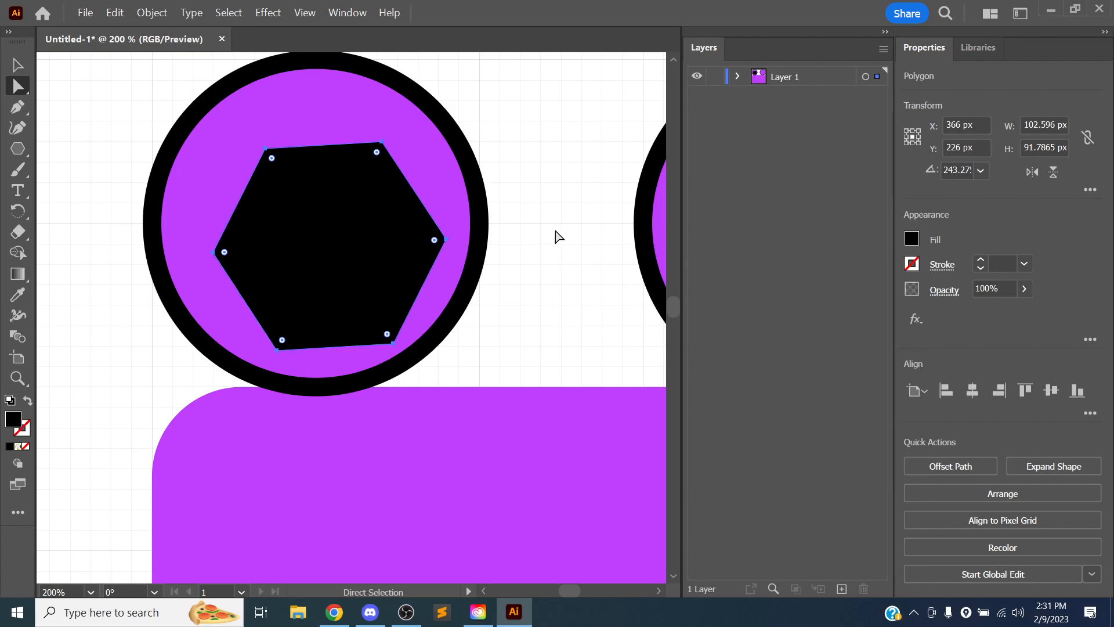
Reduce the black hexagon to five sides and reposition it inside the left circle
left_click_drag(542, 240, 602, 226)
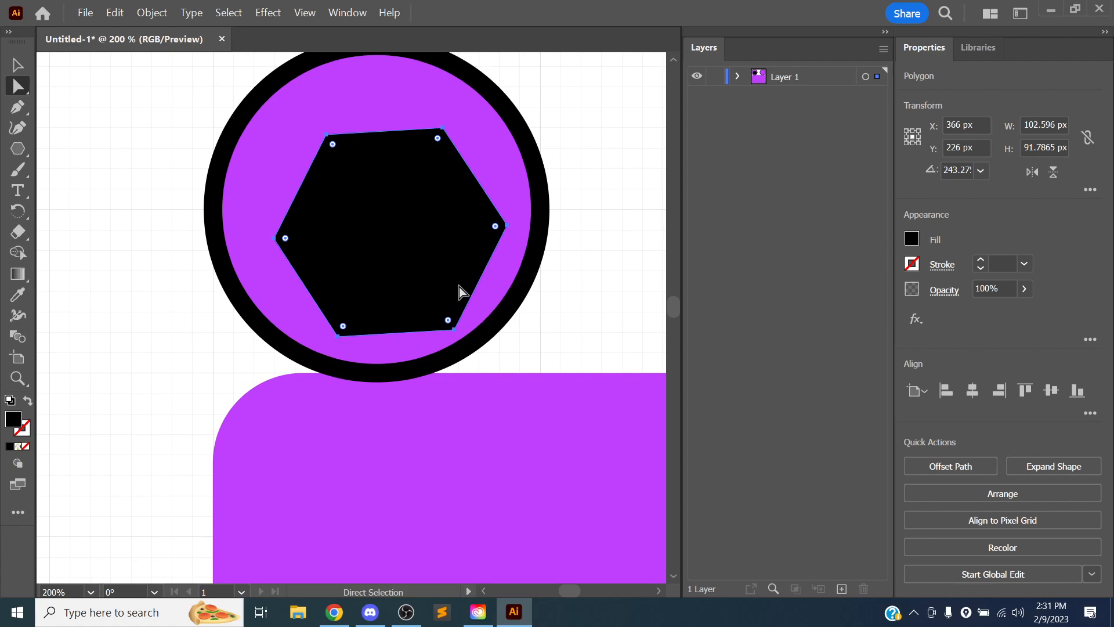
key("v")
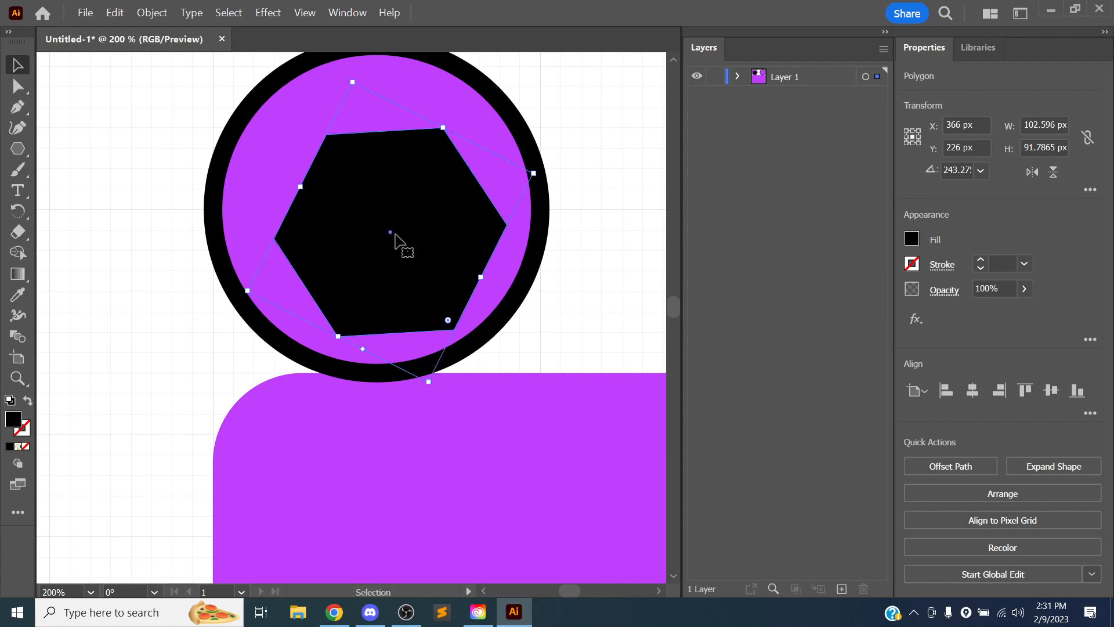
mouse_move(361, 228)
left_mouse_down()
mouse_move(406, 251)
mouse_move(361, 209)
left_mouse_up()
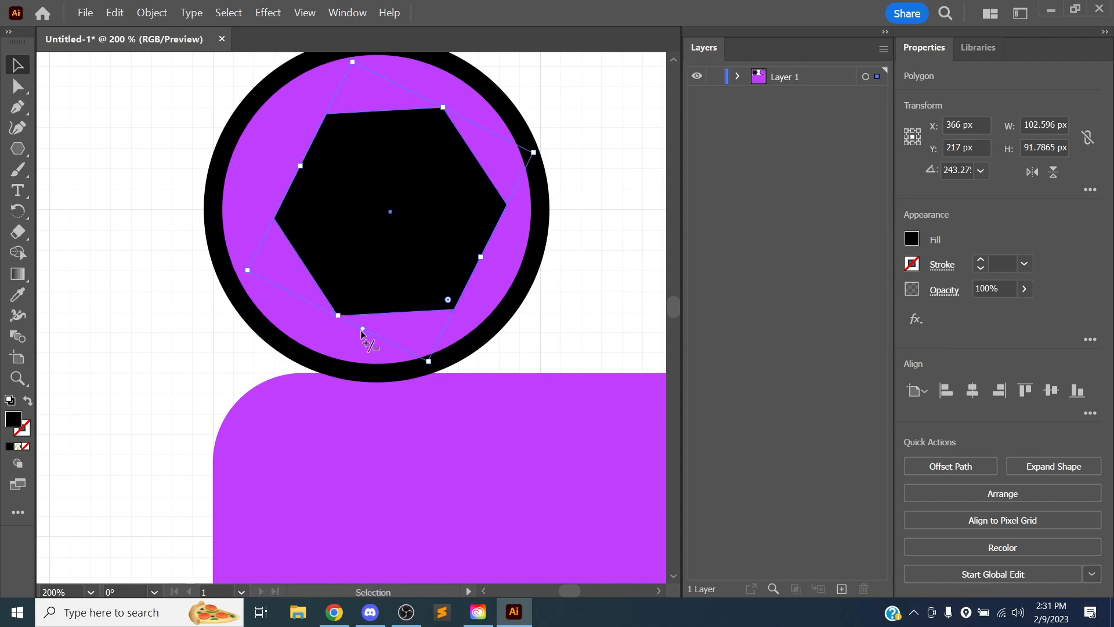
left_click_drag(363, 329, 281, 287)
left_click_drag(235, 257, 394, 337)
left_click_drag(395, 263, 396, 283)
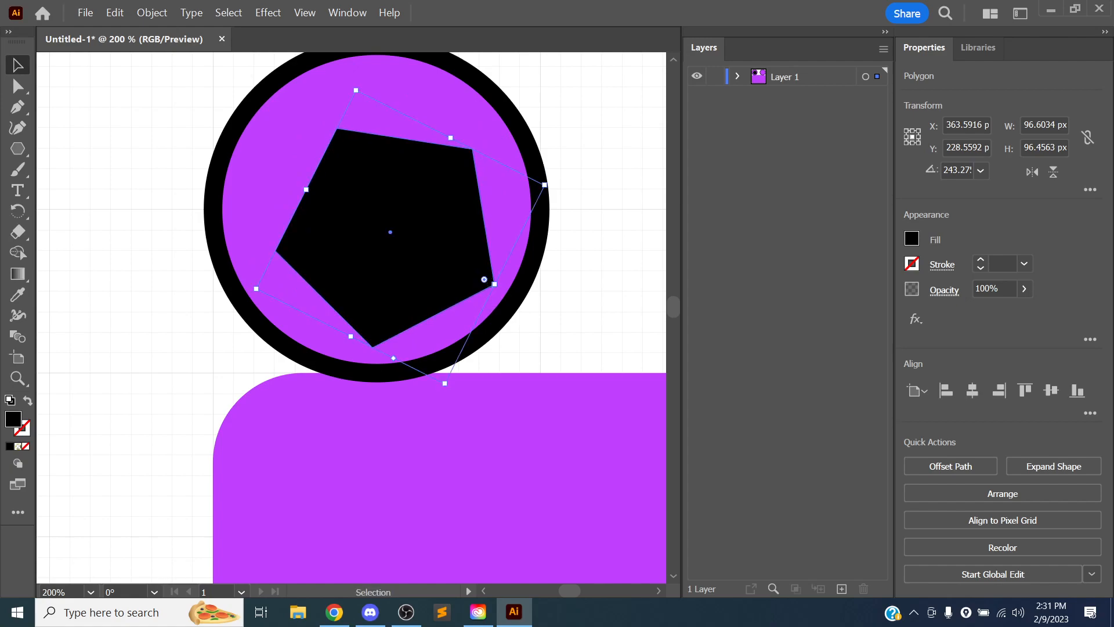
Round the pentagon's corners generously and nudge it into position within the left circle
left_click_drag(485, 280, 432, 290)
key("Down")
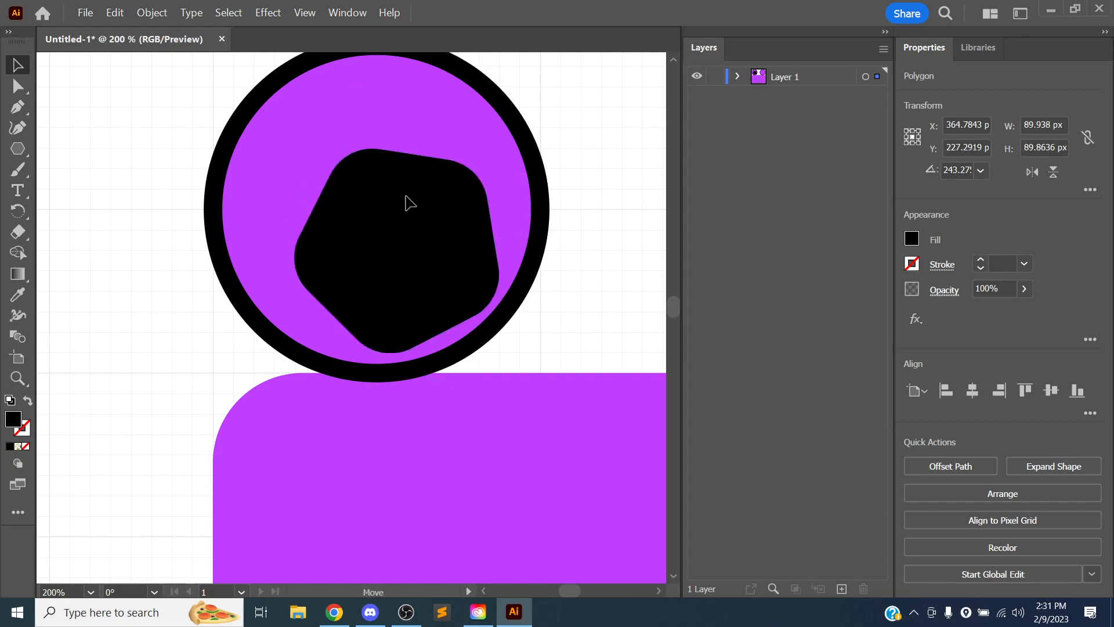
key("Up")
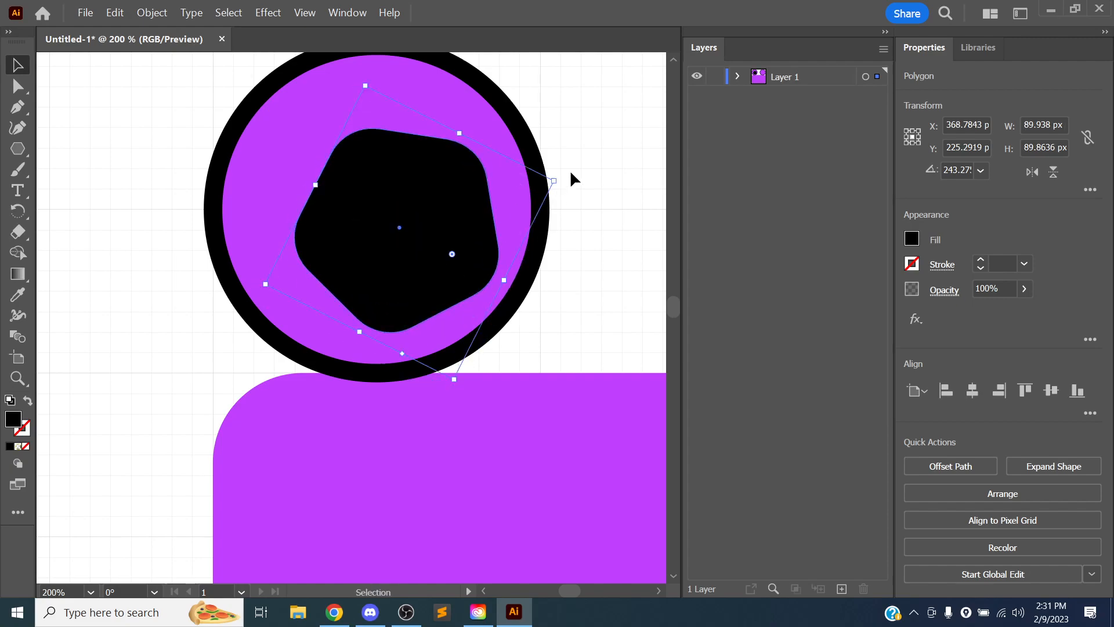
Rotate the rounded pentagon to about 228°, shrink it to about 53 px wide and place it in the left circle's lower right area
left_click_drag(564, 179, 424, 245)
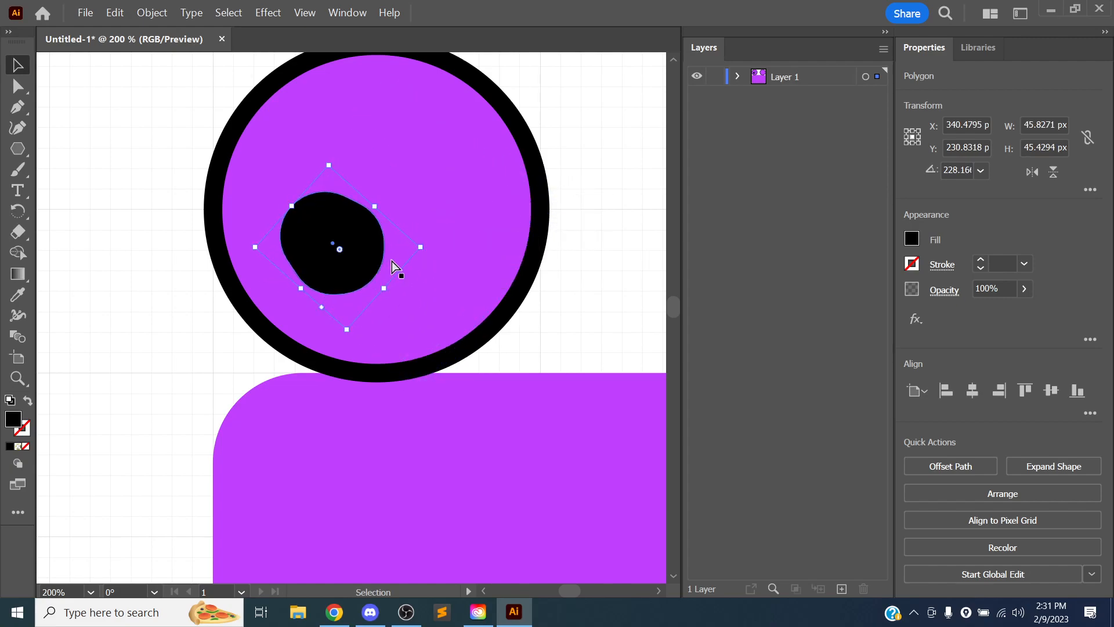
key("ctrl+z")
left_click(597, 215)
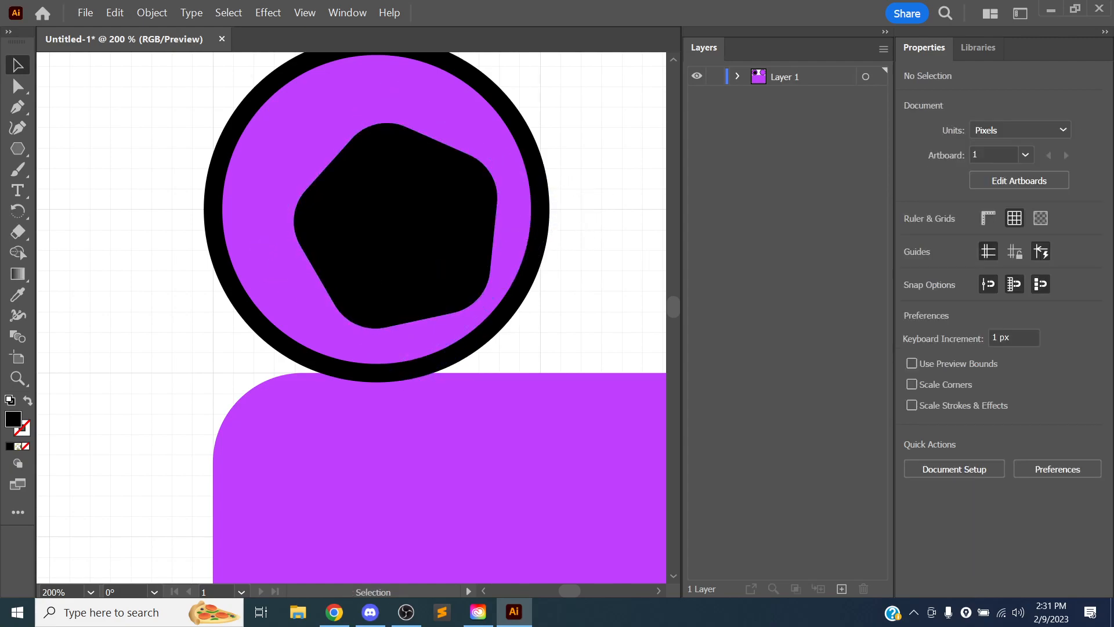
left_click(496, 242)
left_click_drag(562, 221, 438, 230)
left_click_drag(349, 242, 438, 250)
Duplicate the black pupil into the lower right area of the right circle
key("ctrl+minus")
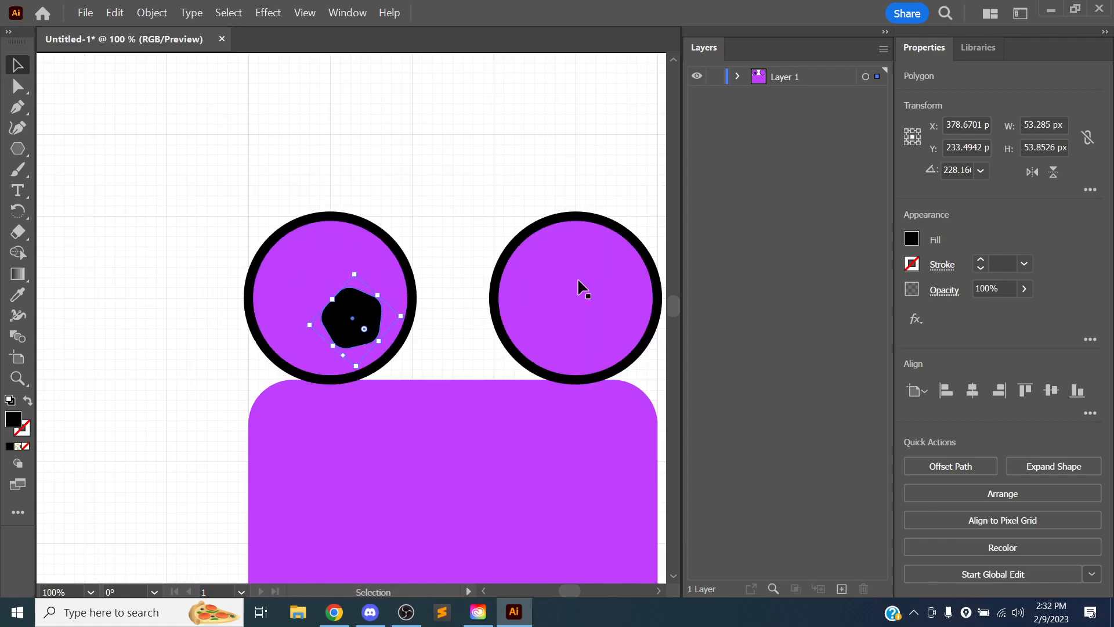
key("ctrl+minus")
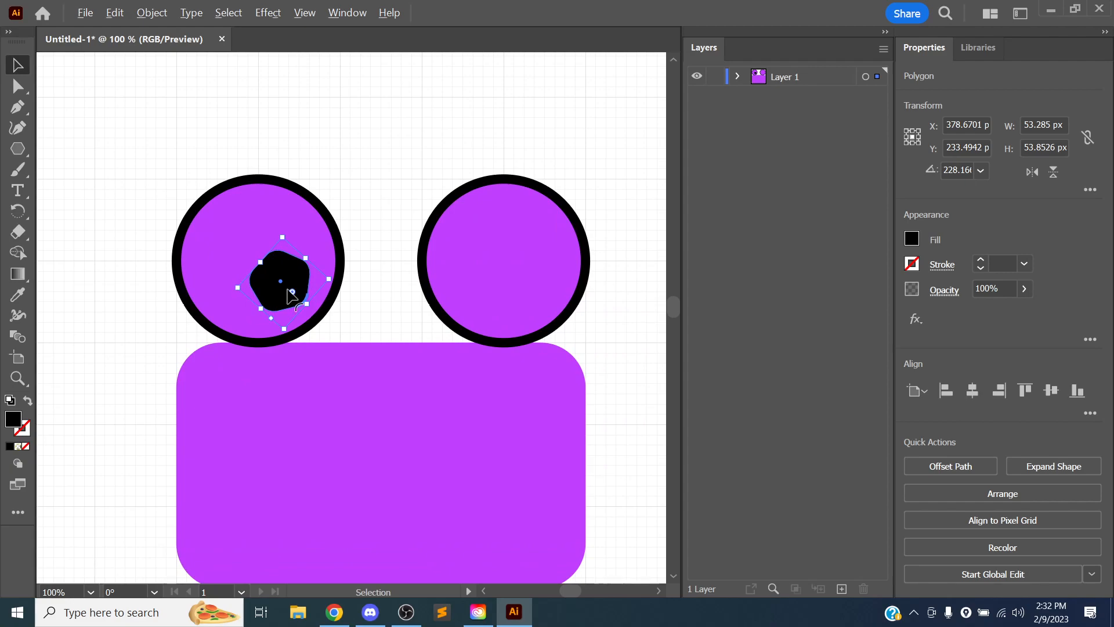
left_click_drag(284, 280, 528, 289)
Rotate the right circle's pupil to 300° and deselect it
key("ctrl+plus")
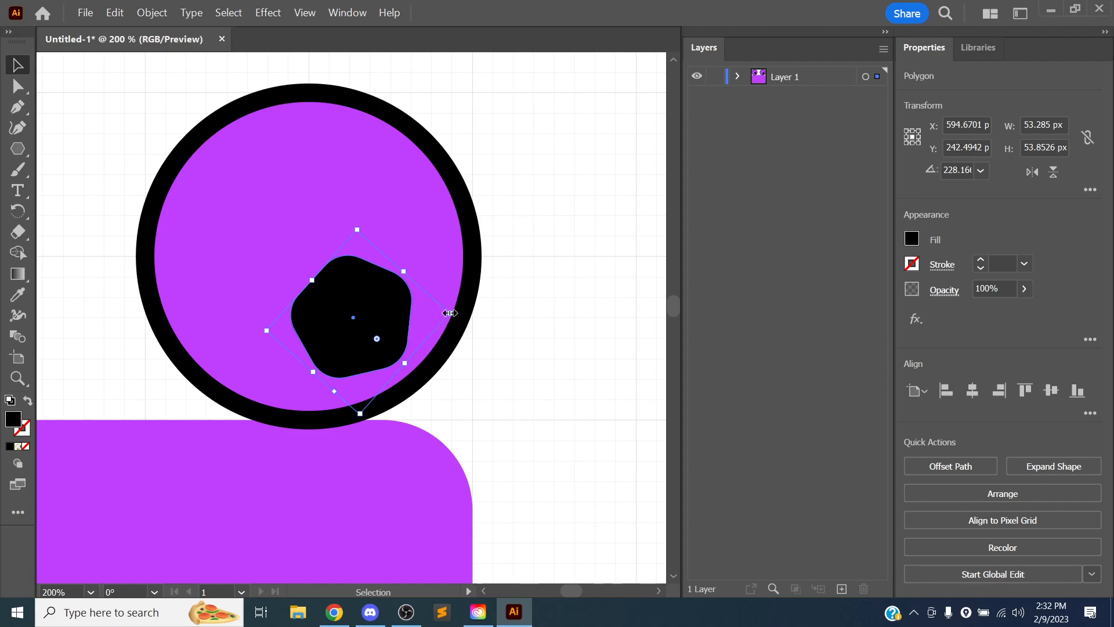
left_click_drag(458, 313, 385, 217)
key("a")
key("ctrl+minus")
key("ctrl+minus")
left_click_drag(487, 348, 576, 269)
left_click(613, 234)
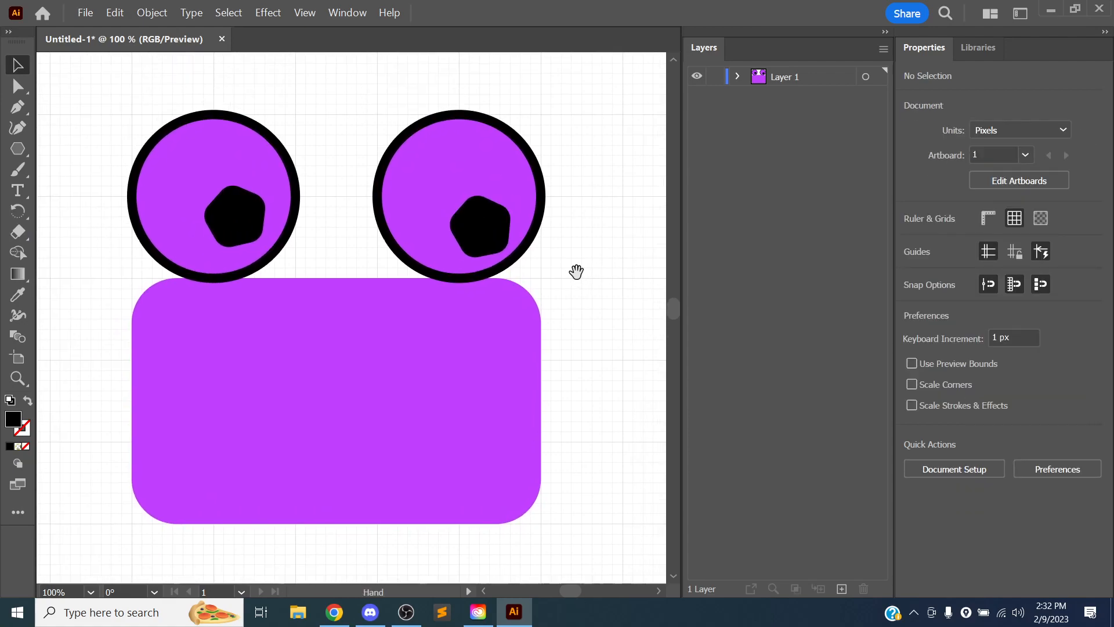
Shift the right pupil slightly up and left, rotate it further clockwise and deselect it
left_click_drag(469, 226, 459, 217)
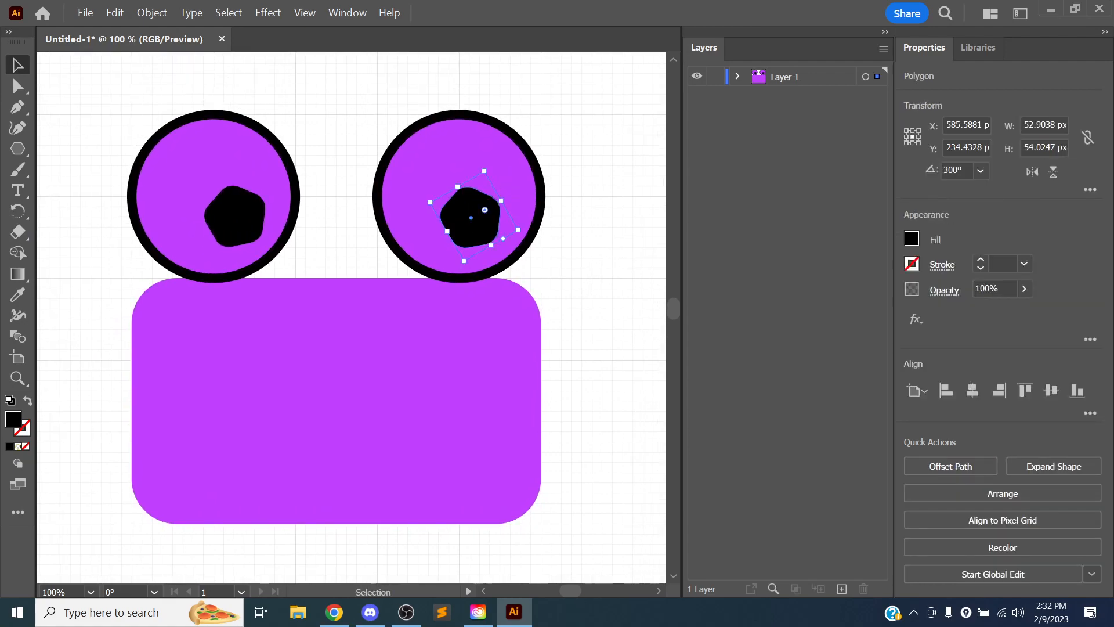
left_click_drag(487, 166, 543, 180)
left_click(559, 252)
left_click_drag(560, 252, 545, 276)
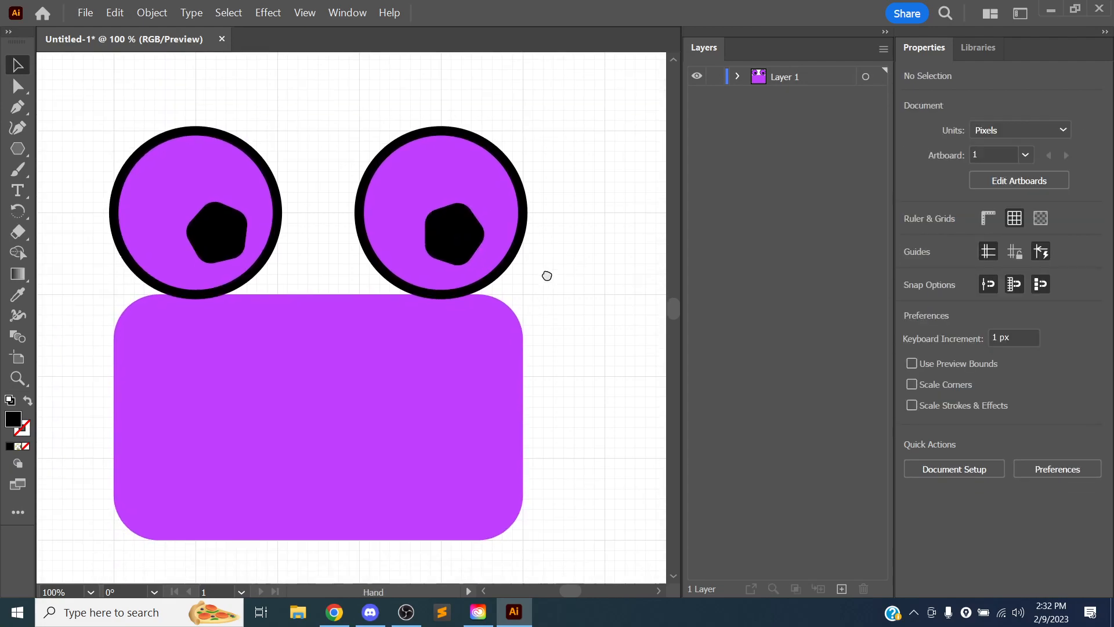
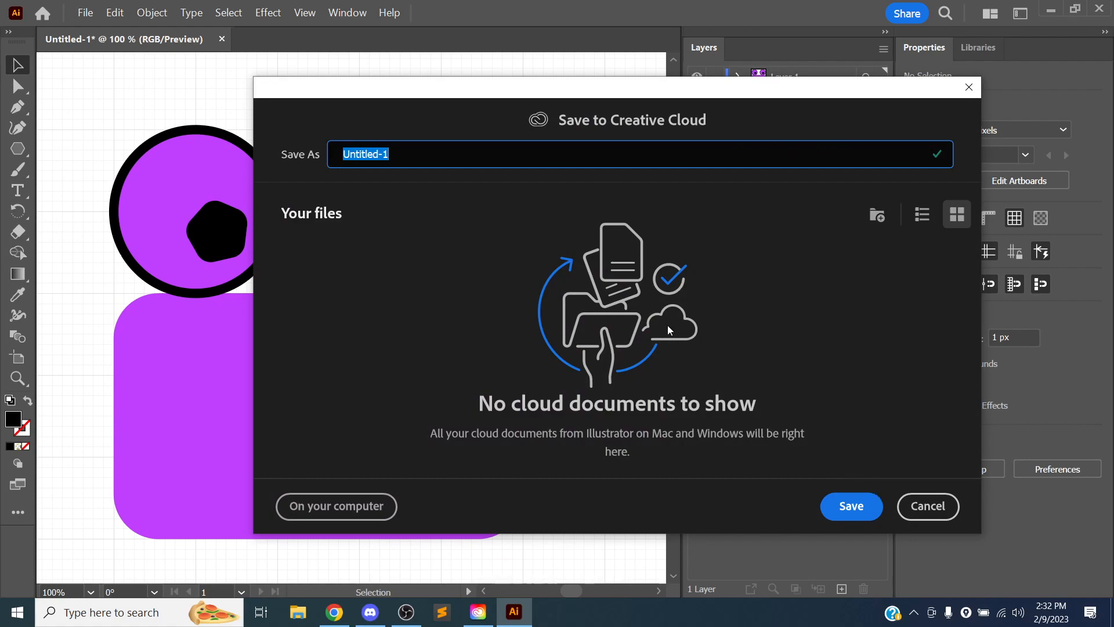
Start saving the document on the computer instead of the cloud, and choose the MMP 100 folder on the Desktop
left_click(977, 87)
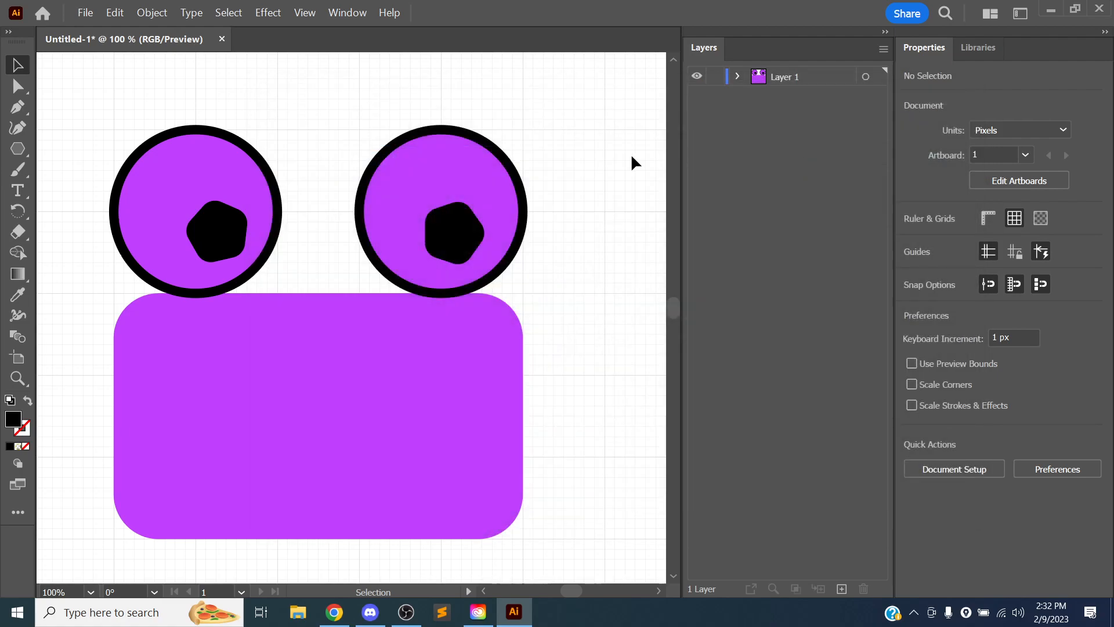
key("ctrl+s")
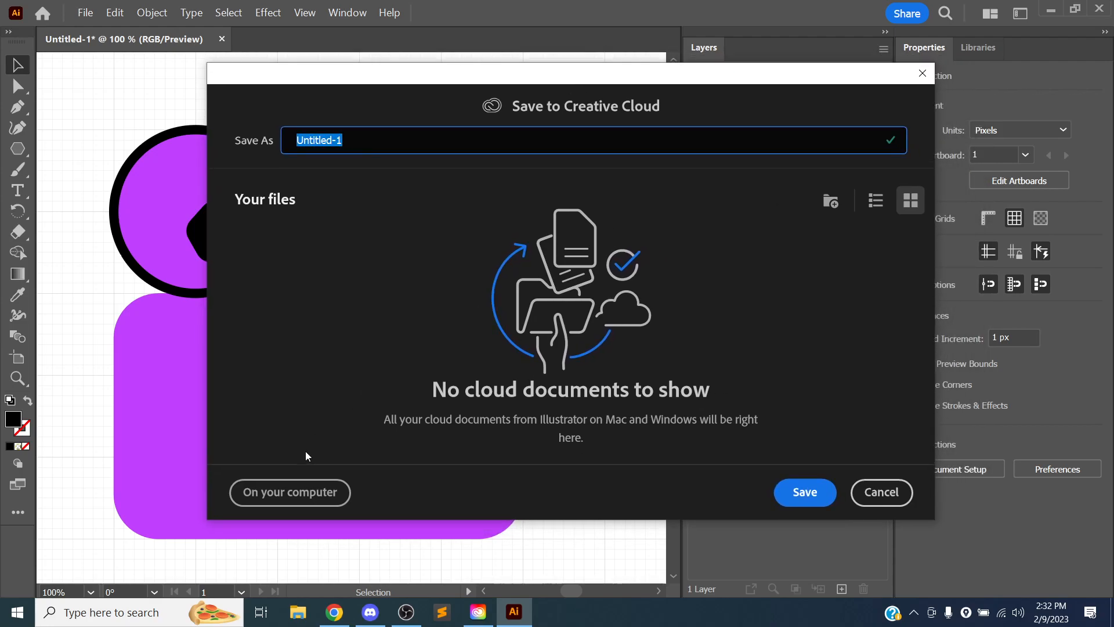
left_click(281, 491)
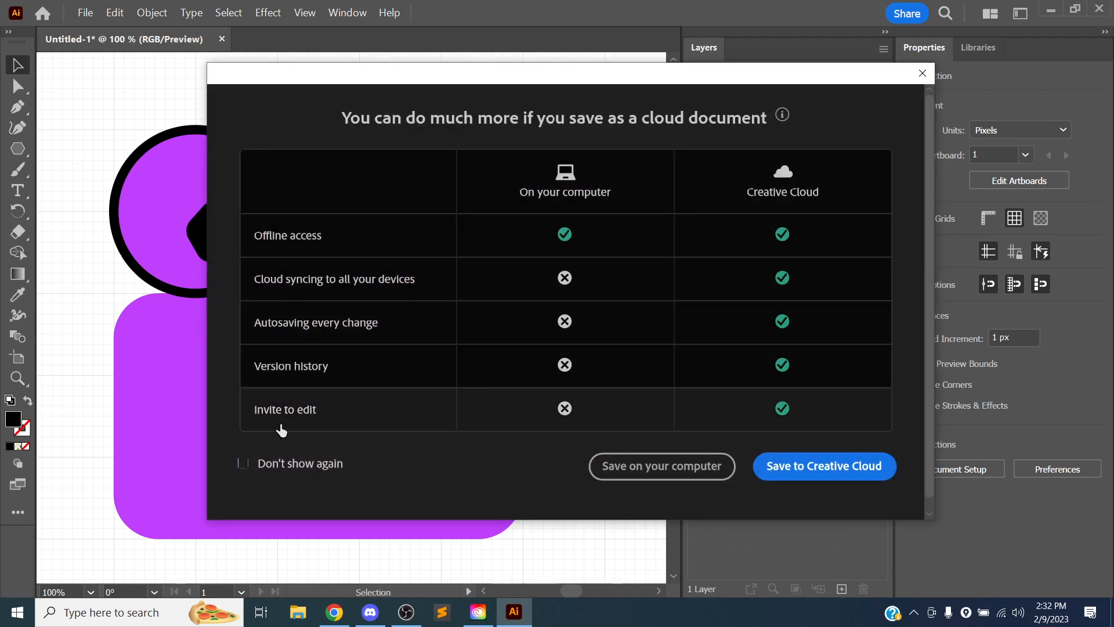
left_click(650, 467)
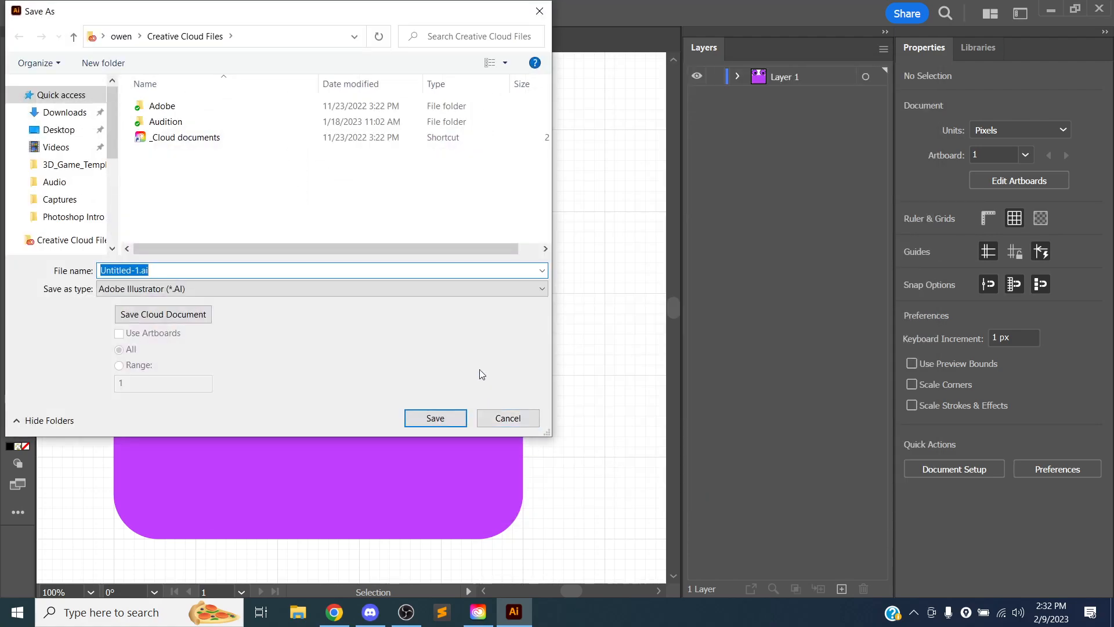
left_click(62, 133)
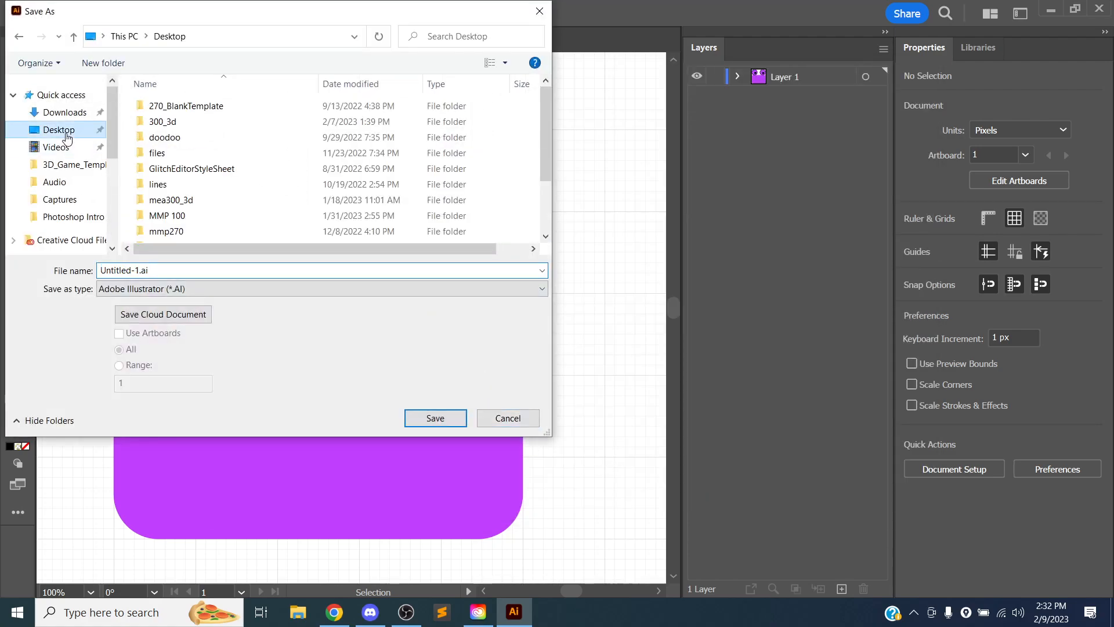
scroll(181, 140, "down", 1)
double_click(184, 173)
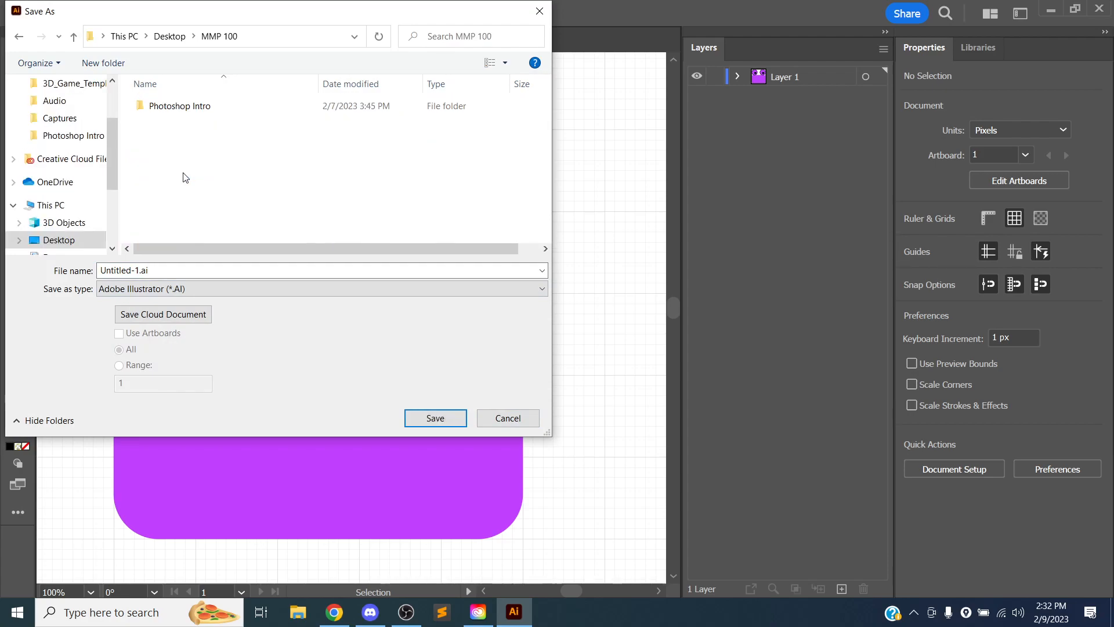
Create a folder named "Illustrator Self Portrait" inside MMP 100 and open it as the save location
right_click(175, 140)
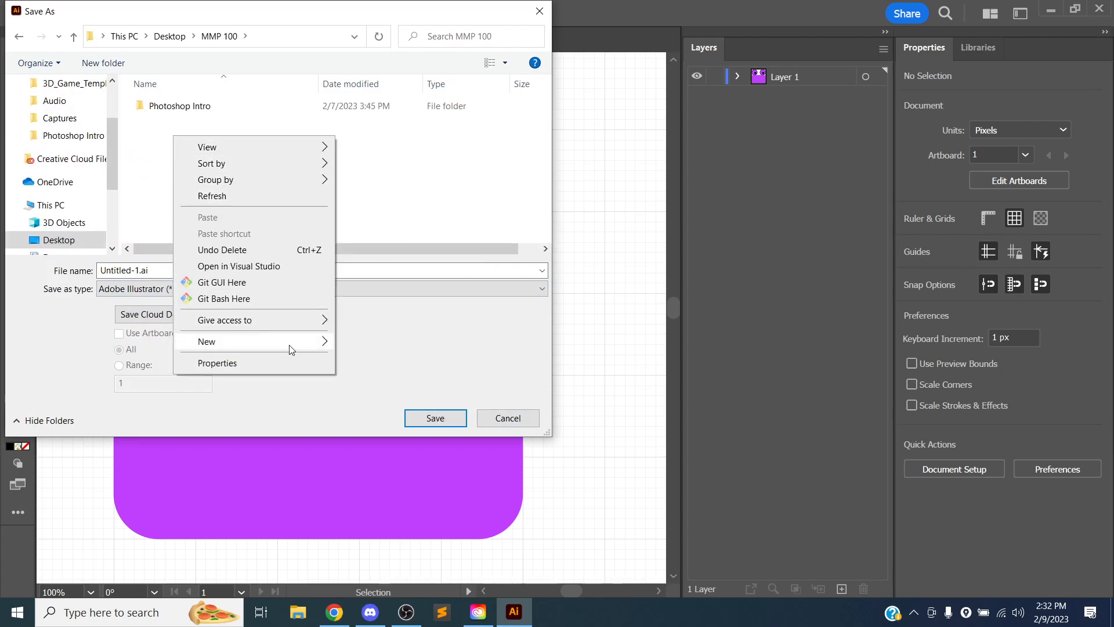
mouse_move(297, 350)
left_click(367, 344)
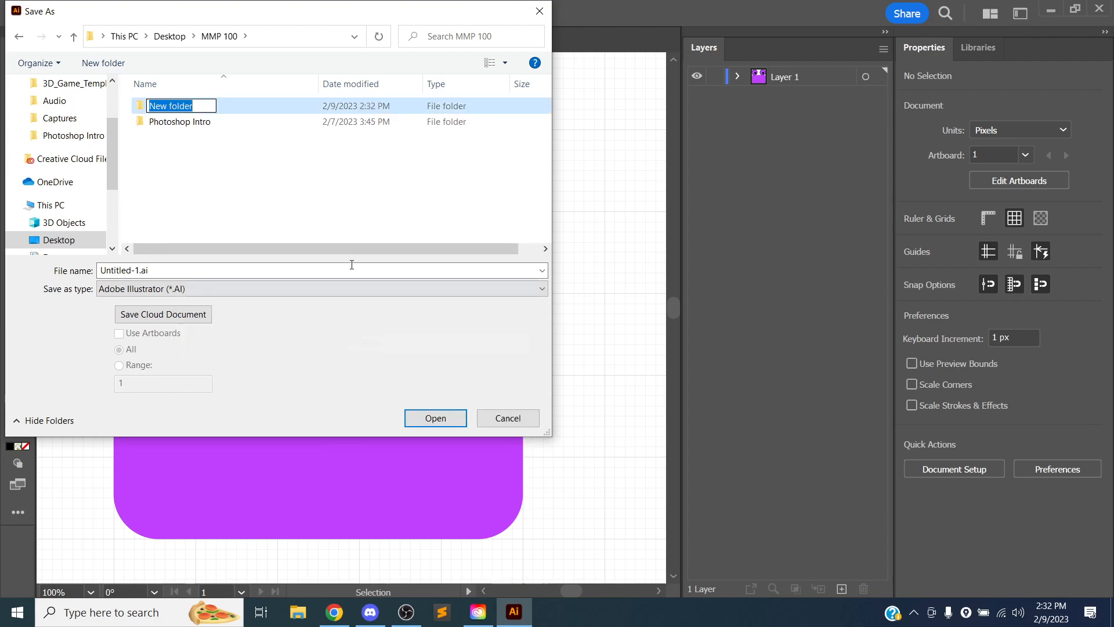
type("Illusgr")
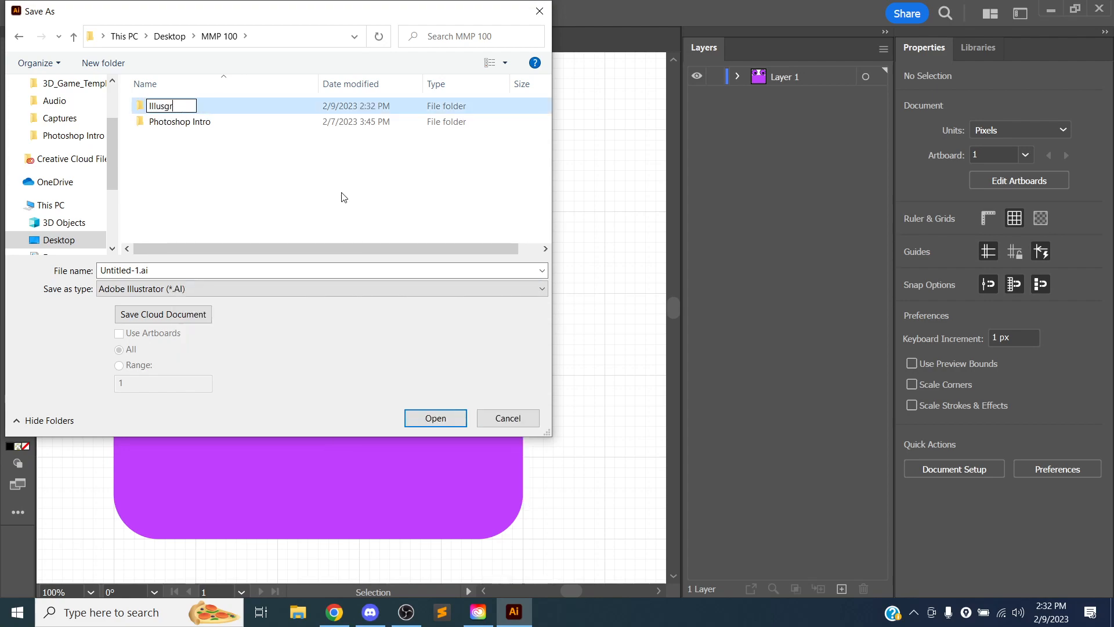
key("BackSpace")
key("BackSpace")
type("trator Self Portrait")
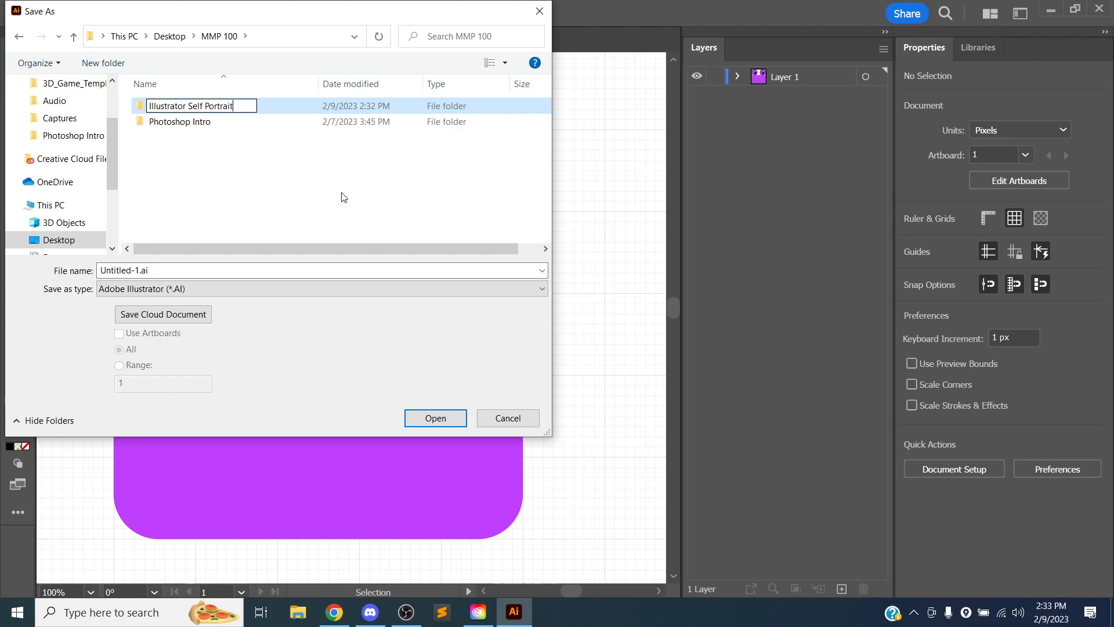
key("Return")
double_click(189, 107)
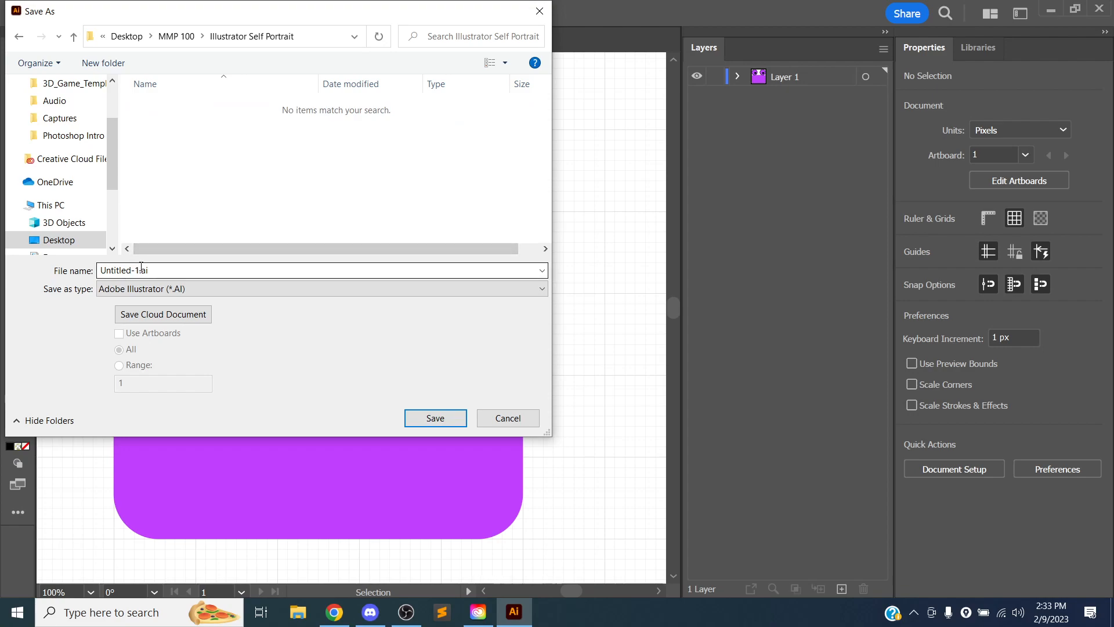
Save the drawing as self-portrait.ai, keeping the Illustrator 2020 version and the default options
left_click_drag(141, 267, 96, 275)
left_click(131, 270)
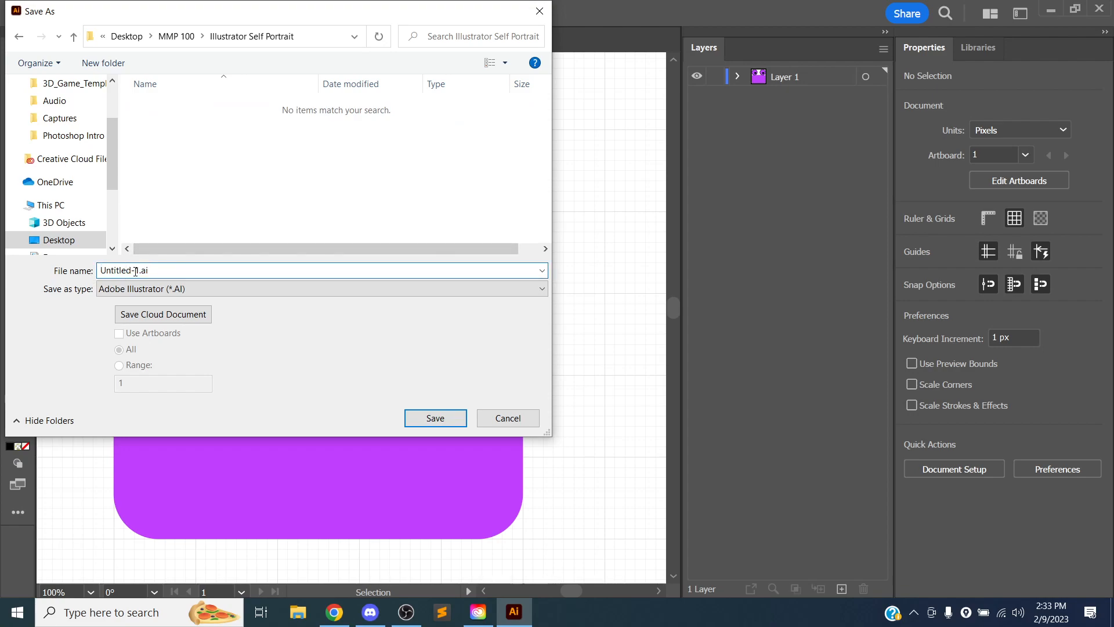
left_click_drag(137, 271, 108, 272)
key("BackSpace")
key("Return")
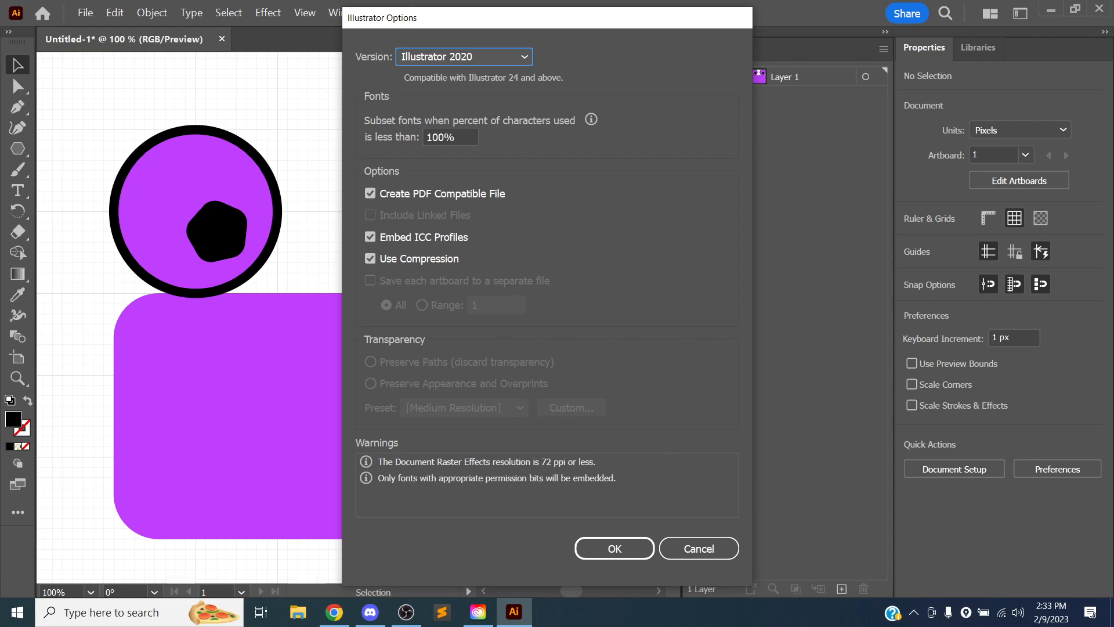
left_click(614, 548)
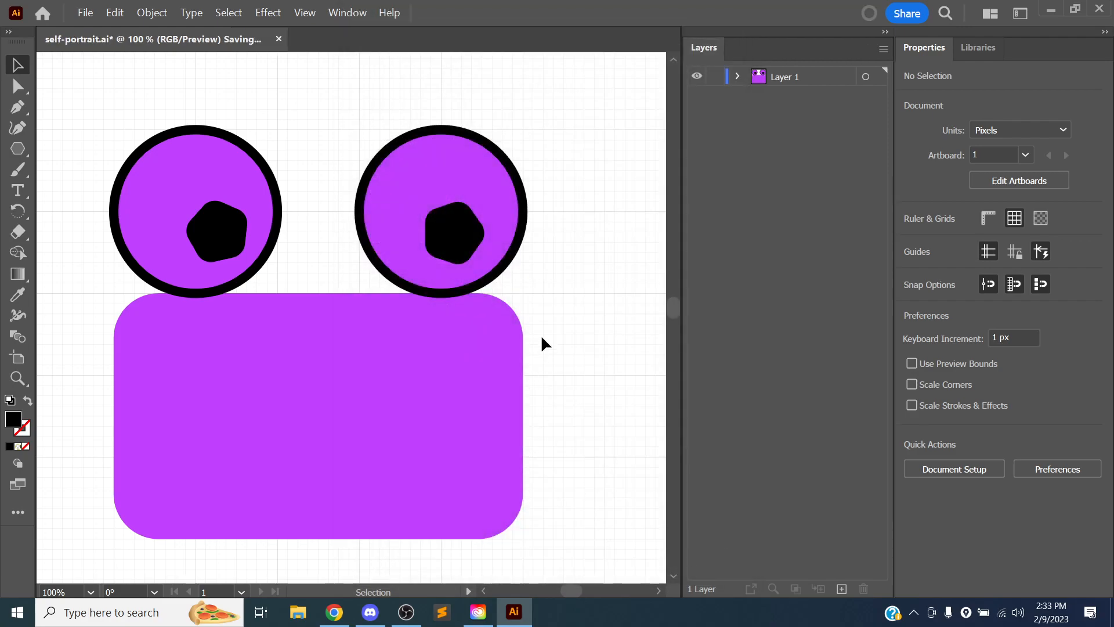
Expand Layer 1 and widen the layer list so the object names show in full
left_click_drag(544, 345, 558, 296)
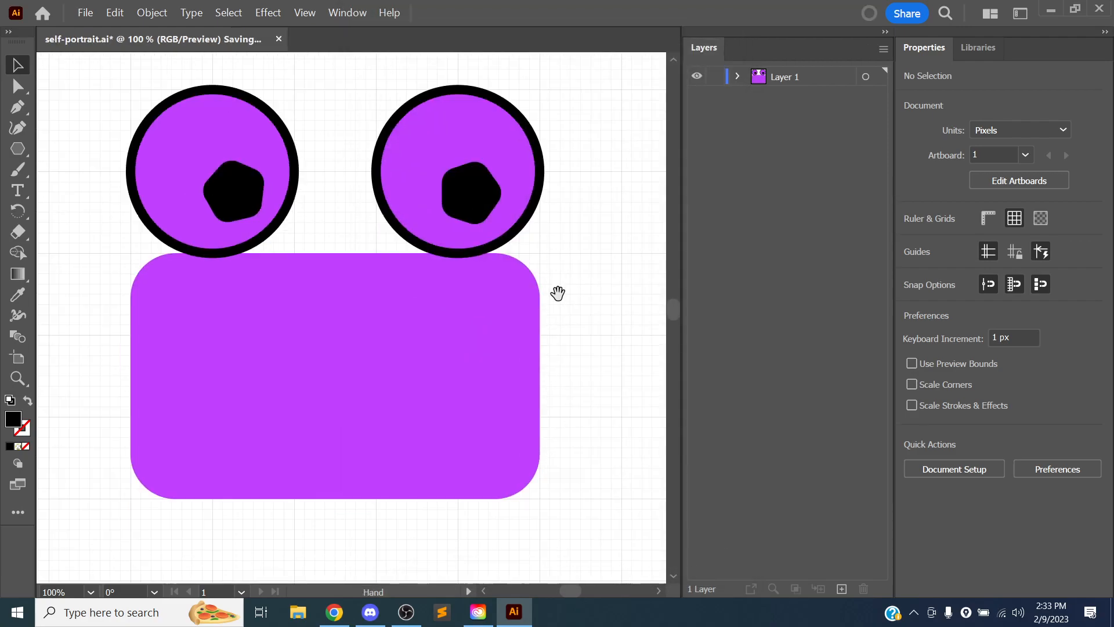
left_click(737, 77)
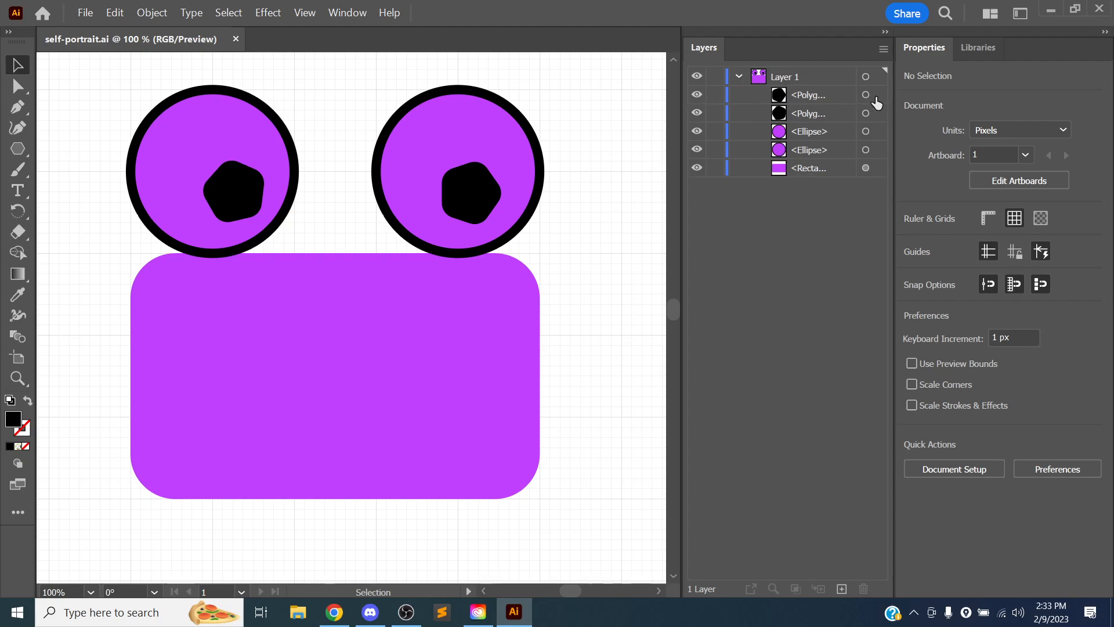
left_click(672, 96)
left_click_drag(680, 94, 519, 112)
left_click_drag(360, 308, 331, 93)
left_click_drag(318, 211, 300, 145)
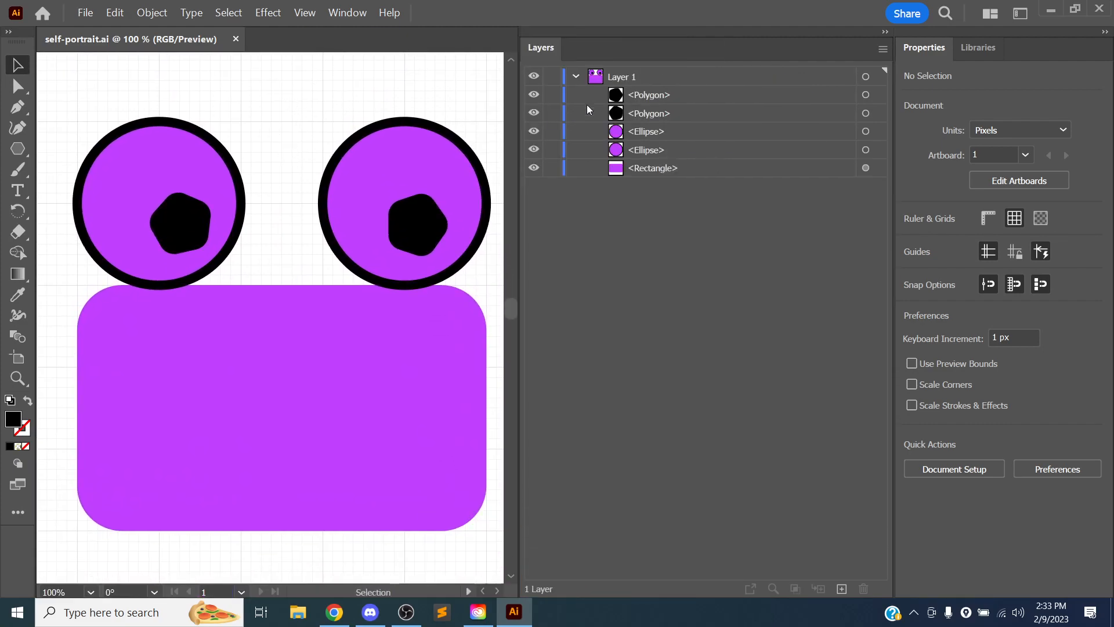
Target the right eye's ellipse and the whole of Layer 1, and move the entire drawing up about 18 px
left_click(658, 151)
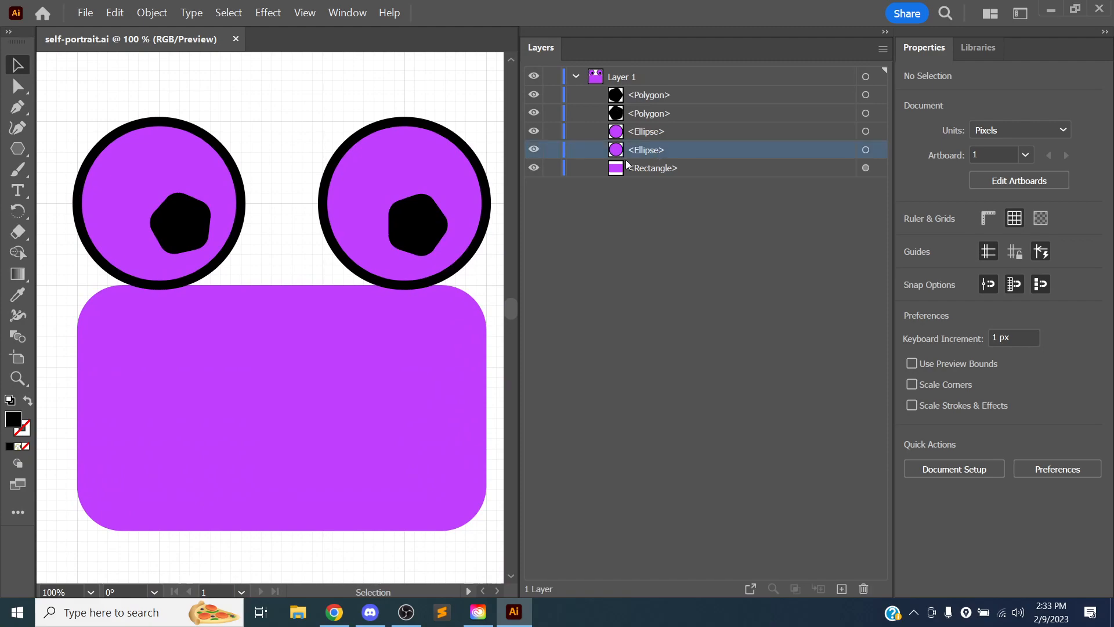
left_click(865, 151)
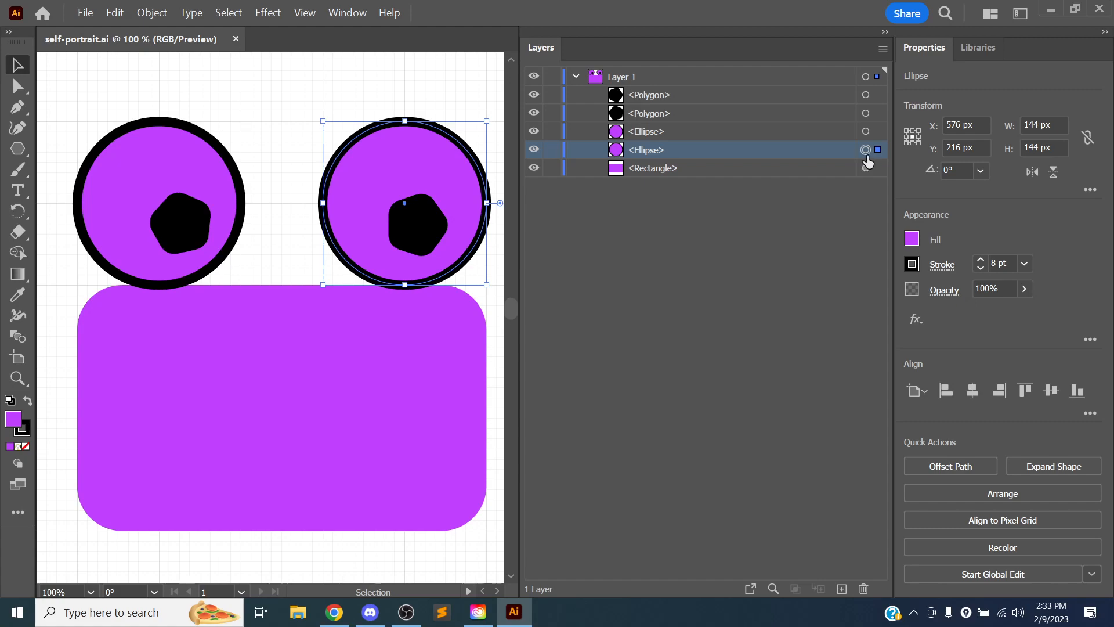
left_click(865, 78)
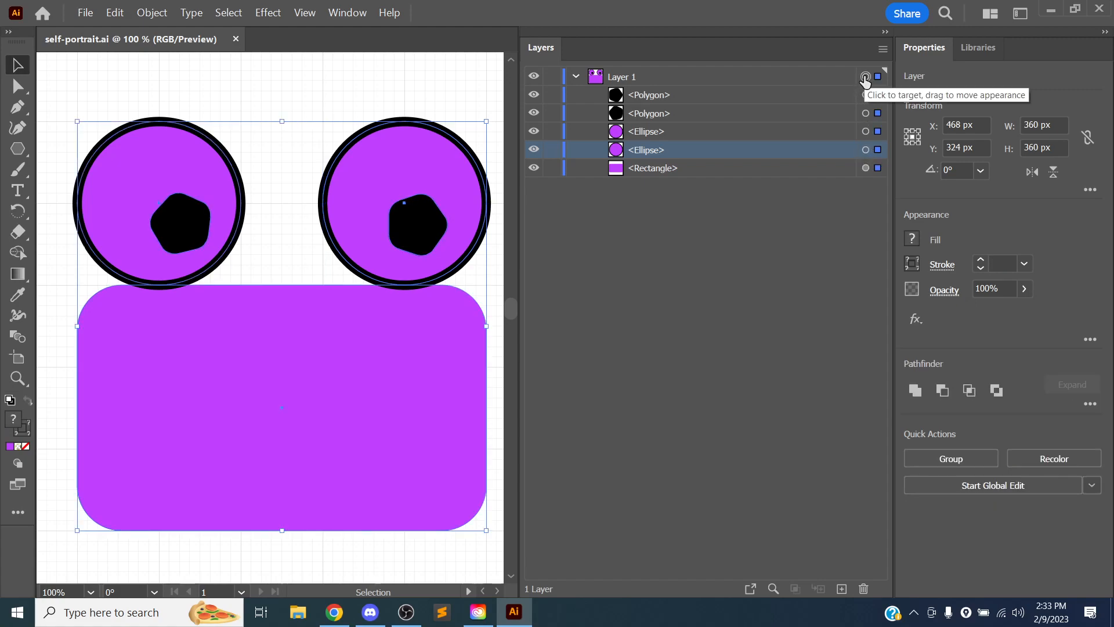
left_click_drag(233, 320, 289, 323)
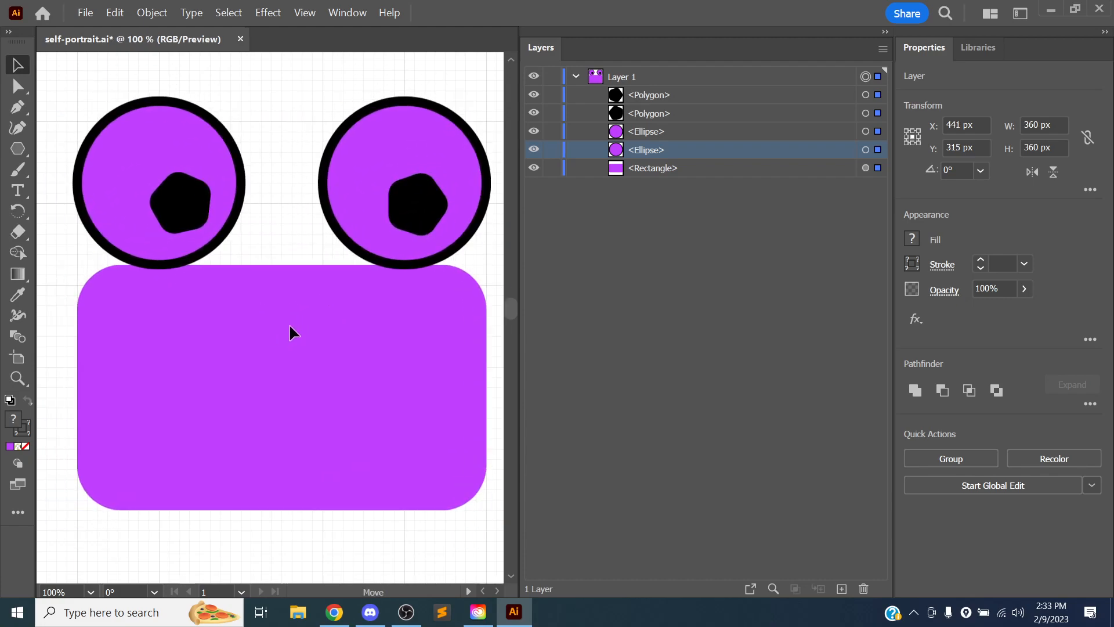
Shift the right pupil about 5 px right and 8 px down, and rename it Right Eye Pupil
left_click(865, 96)
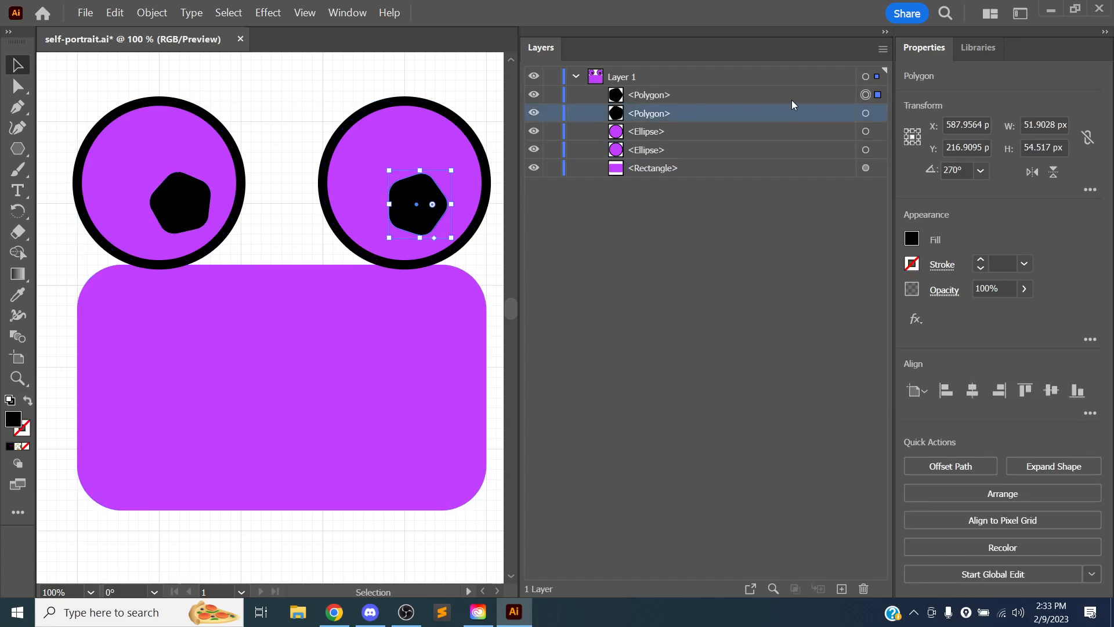
mouse_move(416, 211)
left_mouse_down()
mouse_move(403, 199)
mouse_move(419, 220)
left_mouse_up()
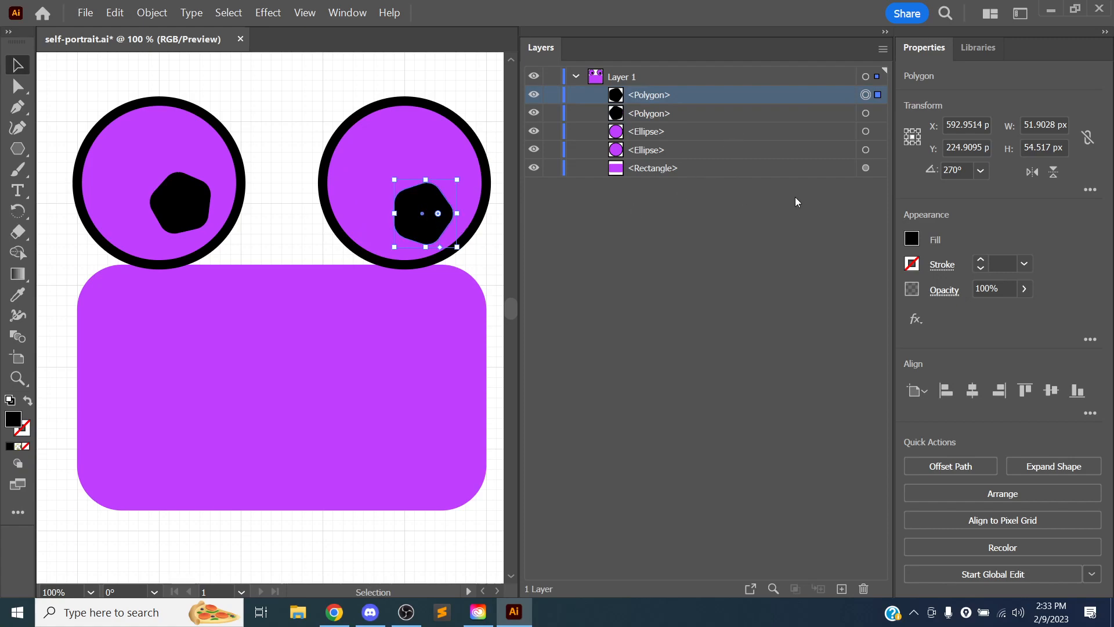
double_click(677, 95)
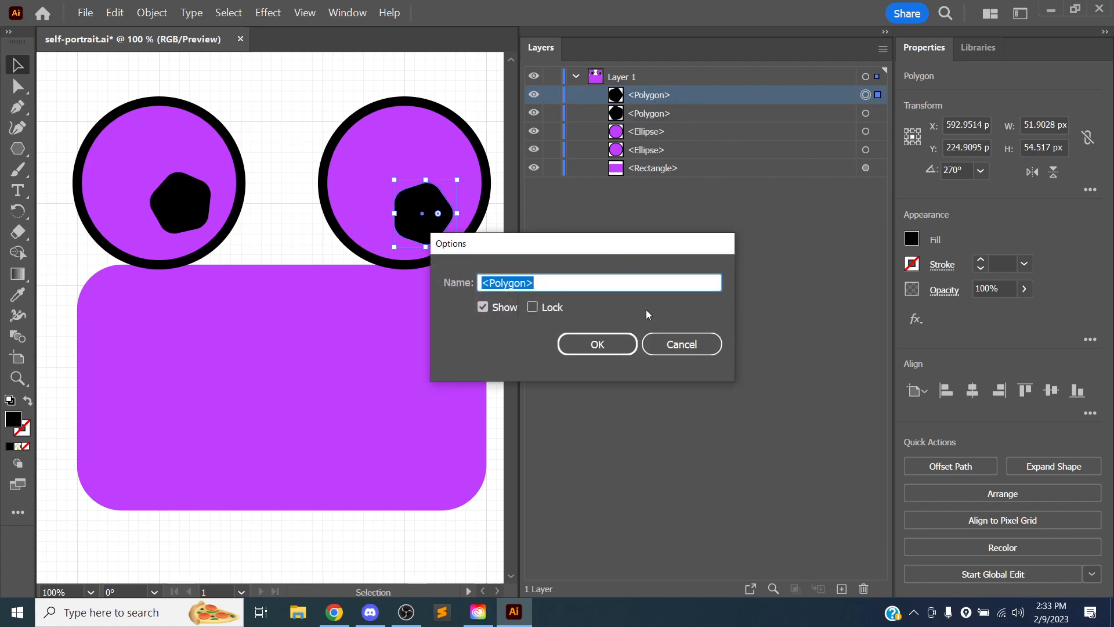
type("Right E")
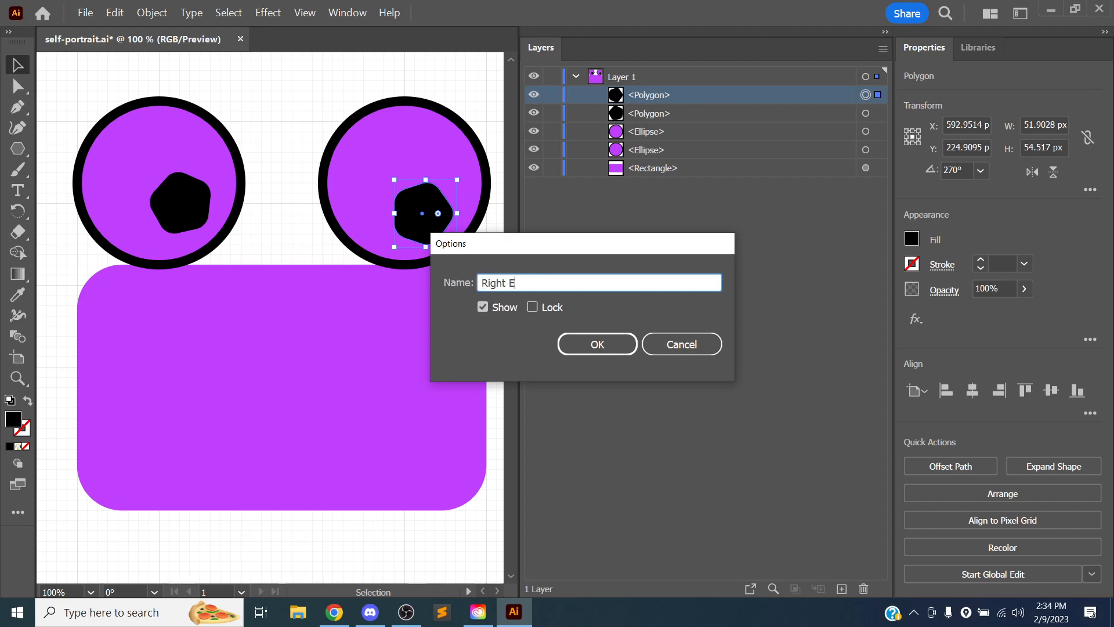
key("Return")
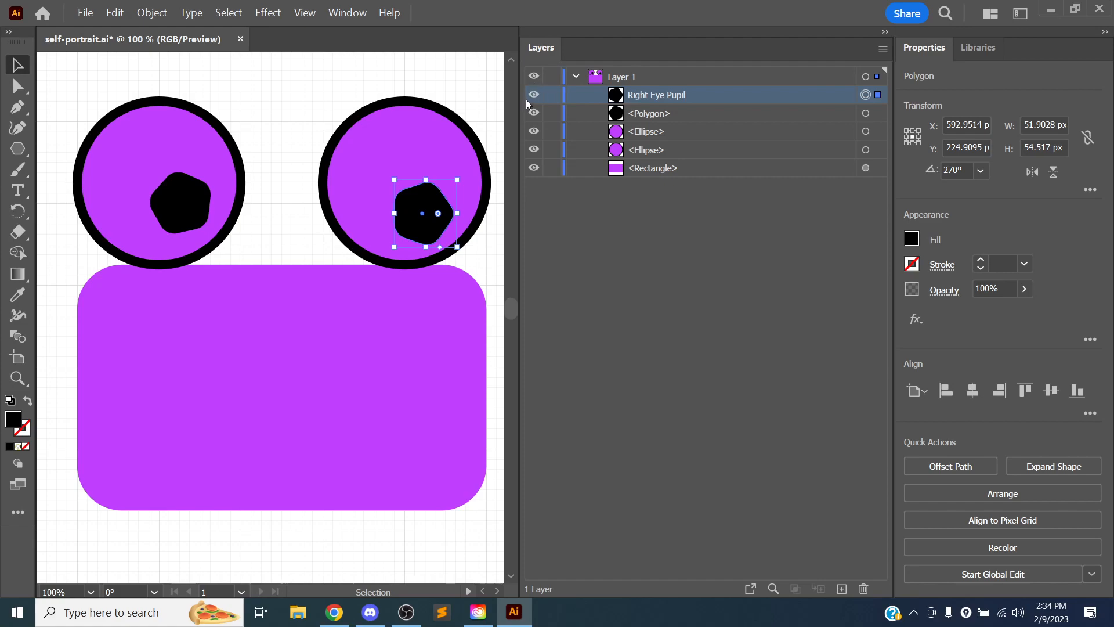
key("ctrl+shift+a")
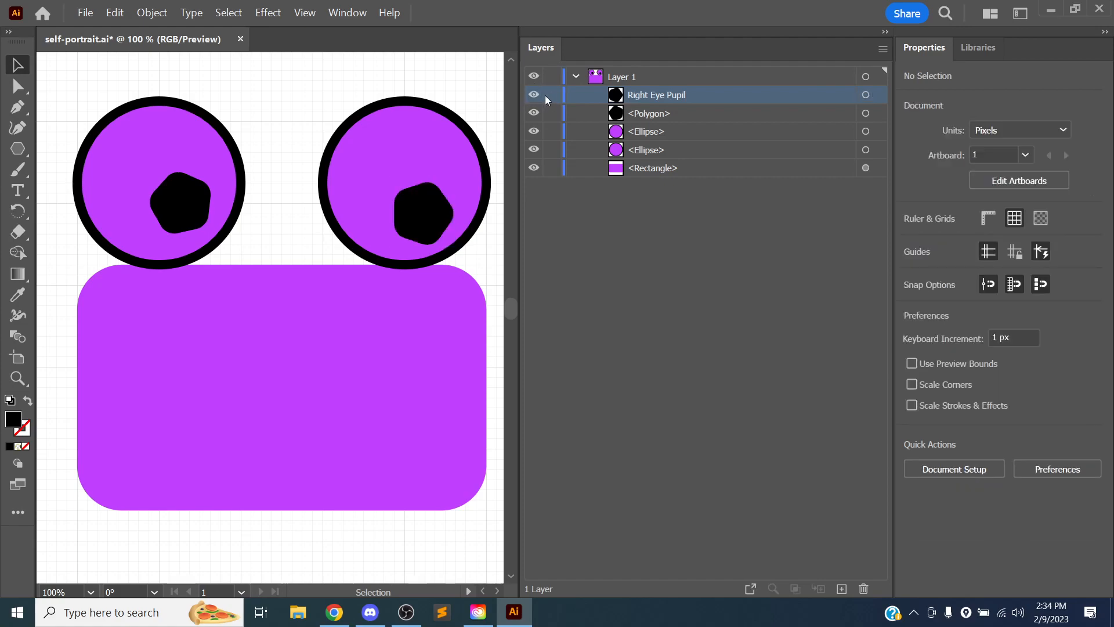
Lock the Right Eye Pupil, try to move it on the canvas, and undo the resulting moves
left_click(552, 95)
mouse_move(423, 225)
left_mouse_down()
mouse_move(415, 214)
mouse_move(434, 205)
mouse_move(426, 215)
left_mouse_up()
left_click_drag(449, 173, 537, 117)
key("ctrl+z")
key("ctrl+z")
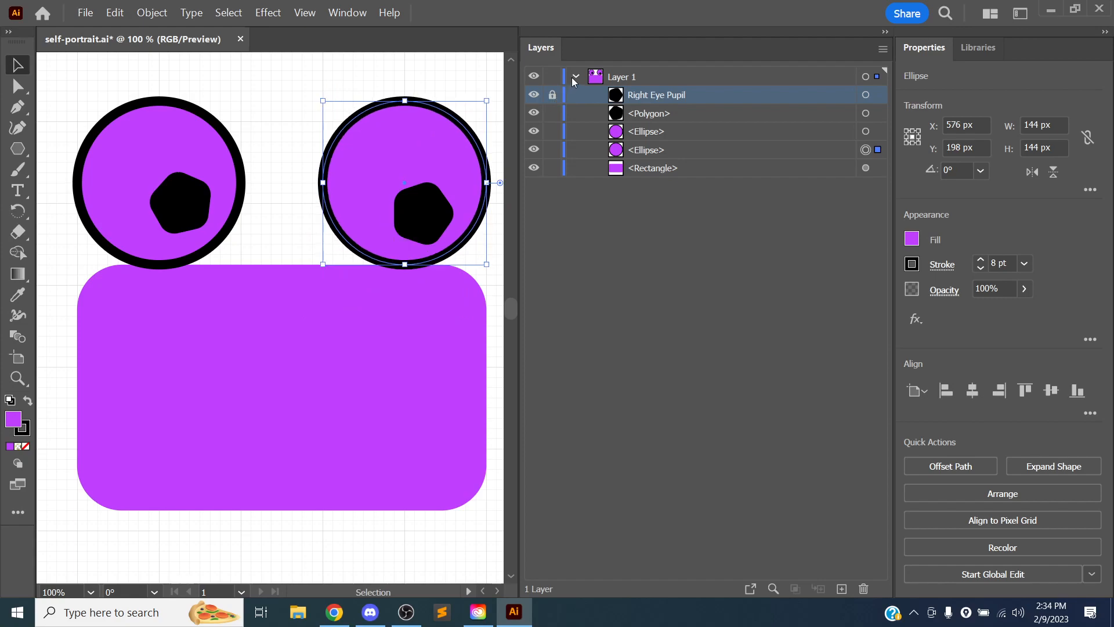
Lock the whole of Layer 1, and unlock both the layer and the Right Eye Pupil again
left_click(553, 76)
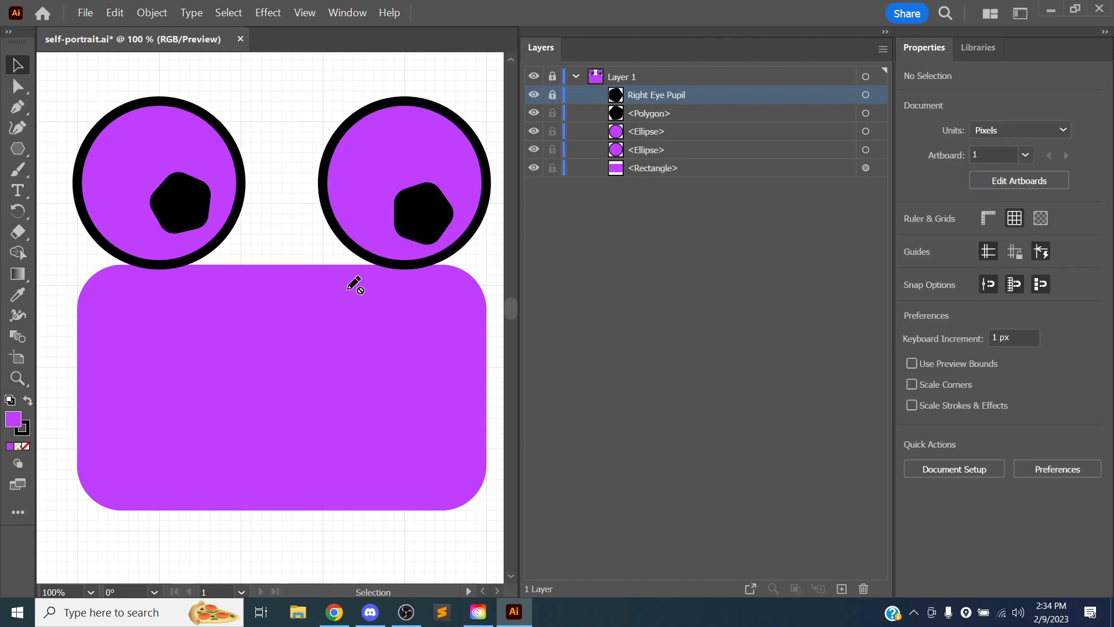
left_click(552, 77)
left_click(552, 94)
Rename the remaining polygon in Layer 1 as Left Eye Pupil
double_click(654, 112)
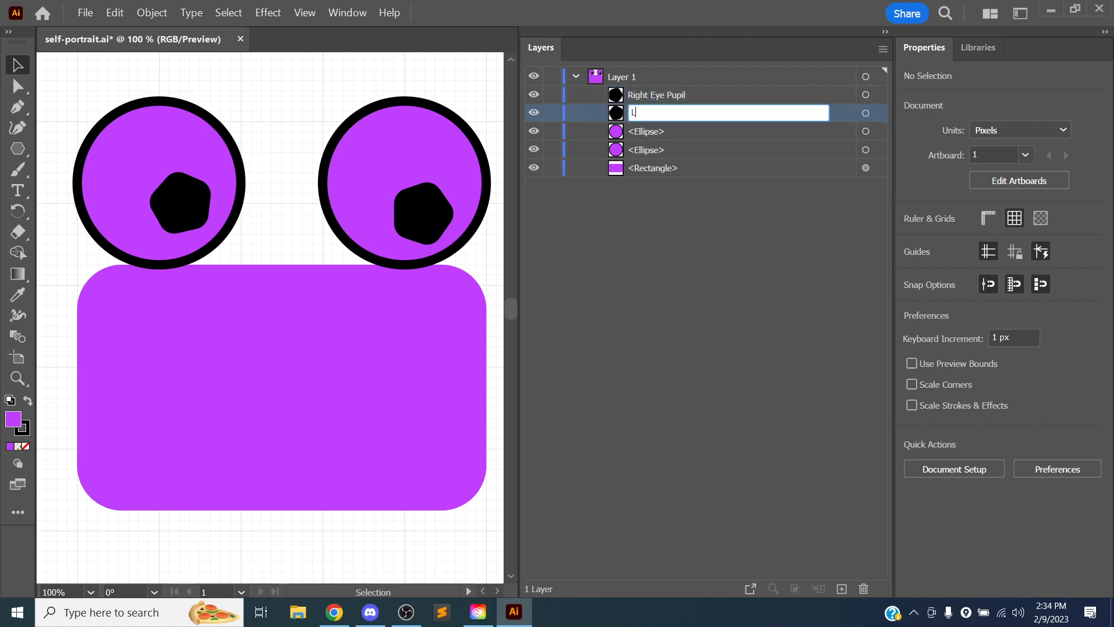
type("Left Eye Pupil")
key("Return")
Target the upper ellipse in the layer list to identify it, and rename it Left Eye
left_click(733, 129)
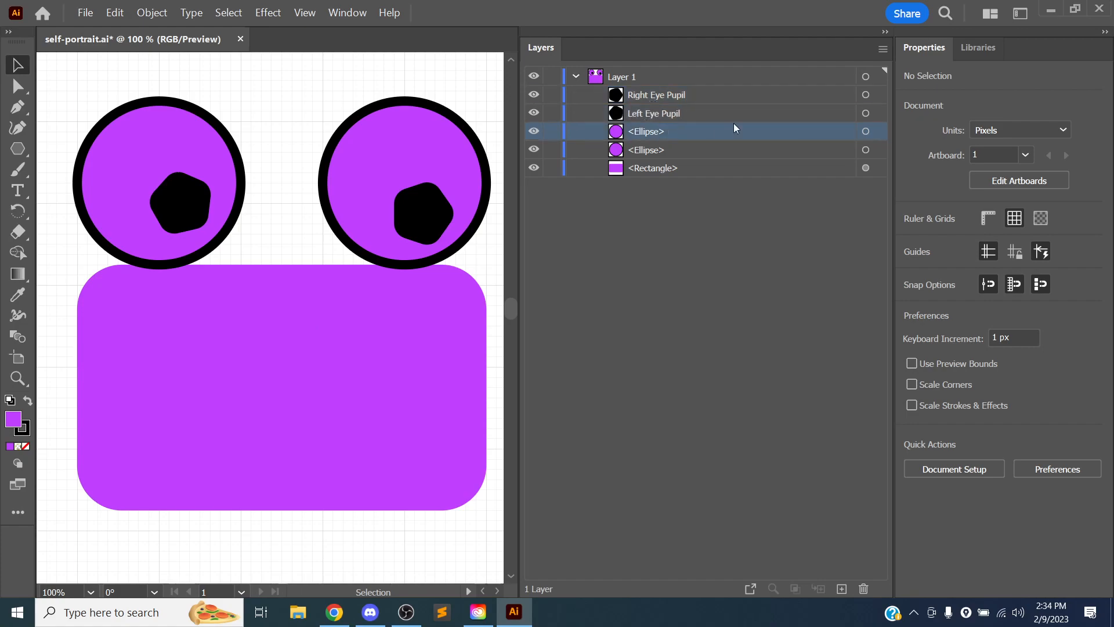
left_click(865, 132)
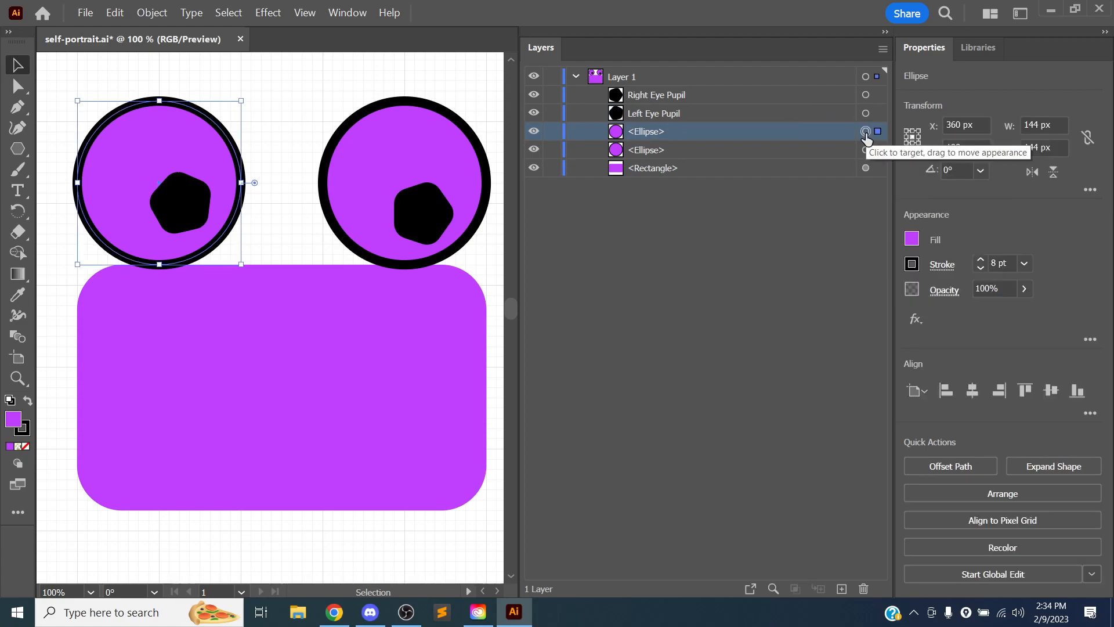
double_click(684, 137)
key("Escape")
double_click(648, 131)
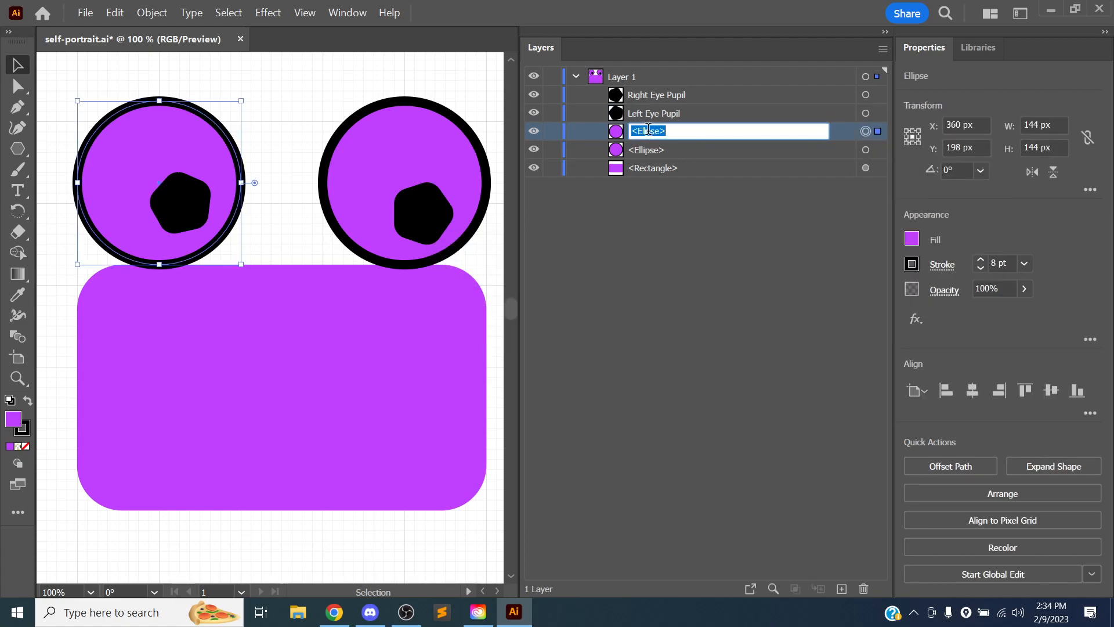
type("Left Eye")
key("Return")
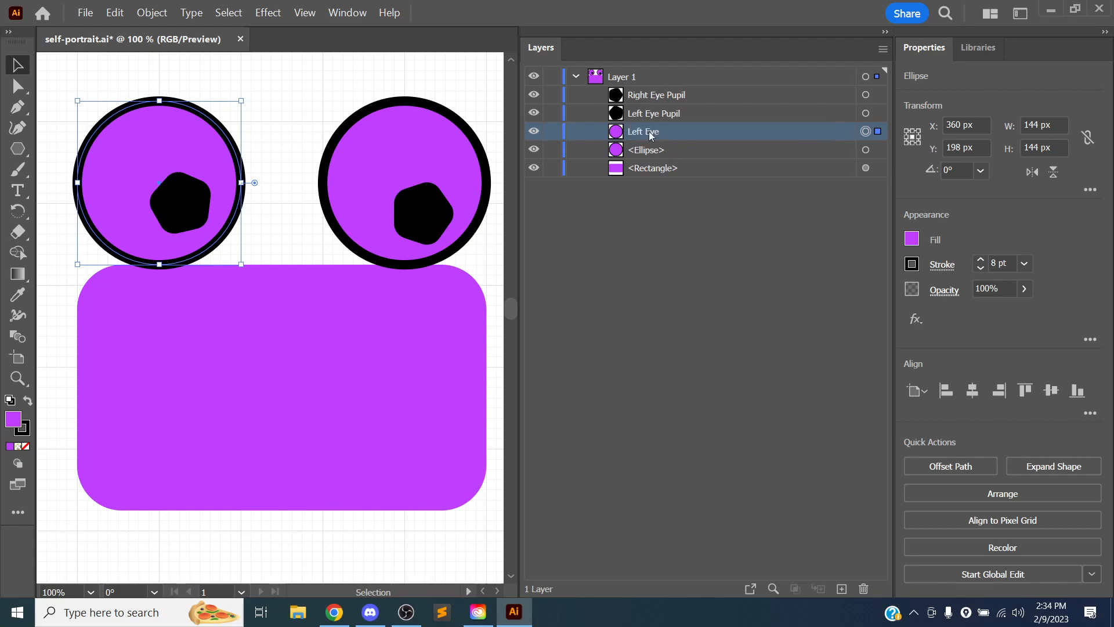
Rename the remaining ellipse as Right Eye and the rectangle as Face
left_click(644, 152)
double_click(643, 157)
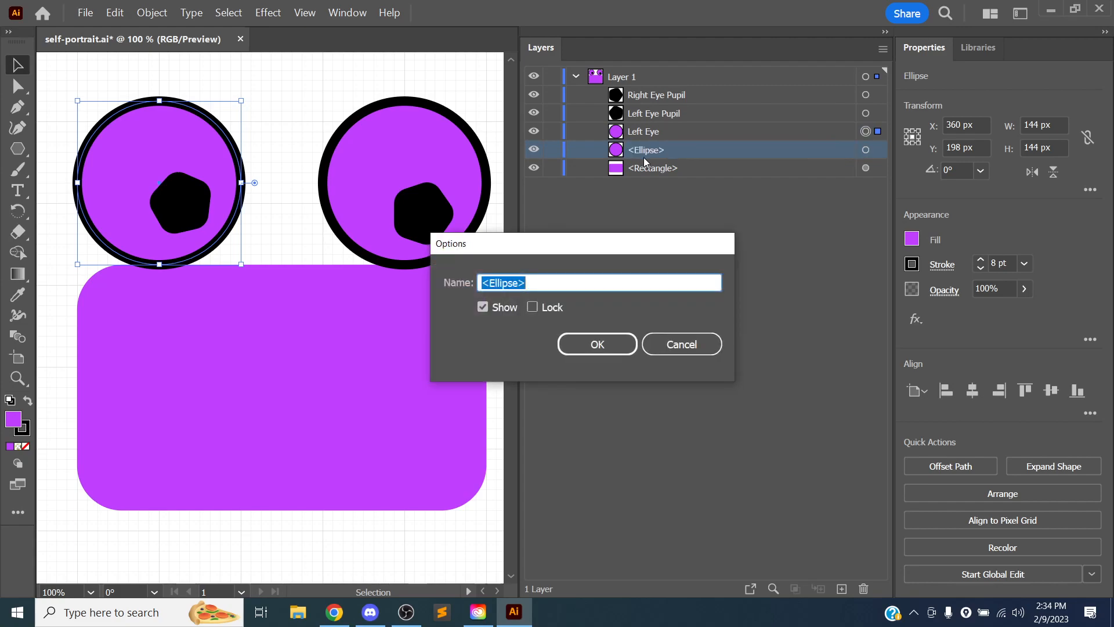
type("Right Eye")
key("Return")
double_click(667, 168)
type("Face")
key("Return")
mouse_move(655, 169)
left_mouse_down()
mouse_move(660, 89)
mouse_move(641, 174)
left_mouse_up()
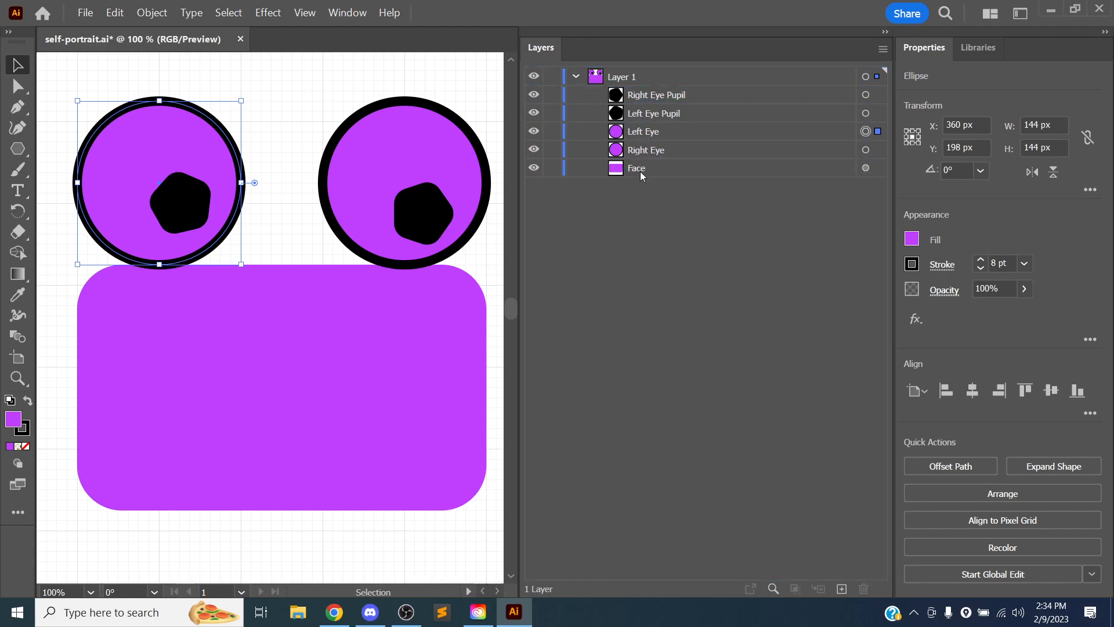
Move Right Eye Pupil below Face in the stacking order, and return it to the top of Layer 1
mouse_move(654, 114)
left_mouse_down()
mouse_move(645, 146)
mouse_move(665, 150)
mouse_move(650, 132)
mouse_move(649, 110)
mouse_move(662, 115)
left_mouse_up()
left_click(652, 97)
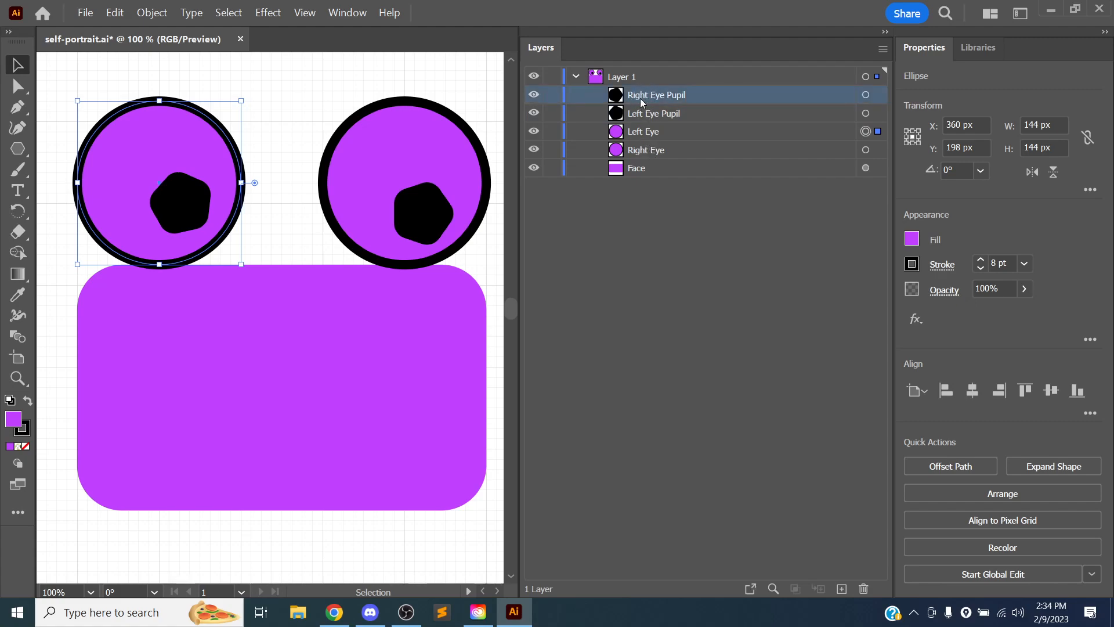
left_click_drag(652, 97, 653, 174)
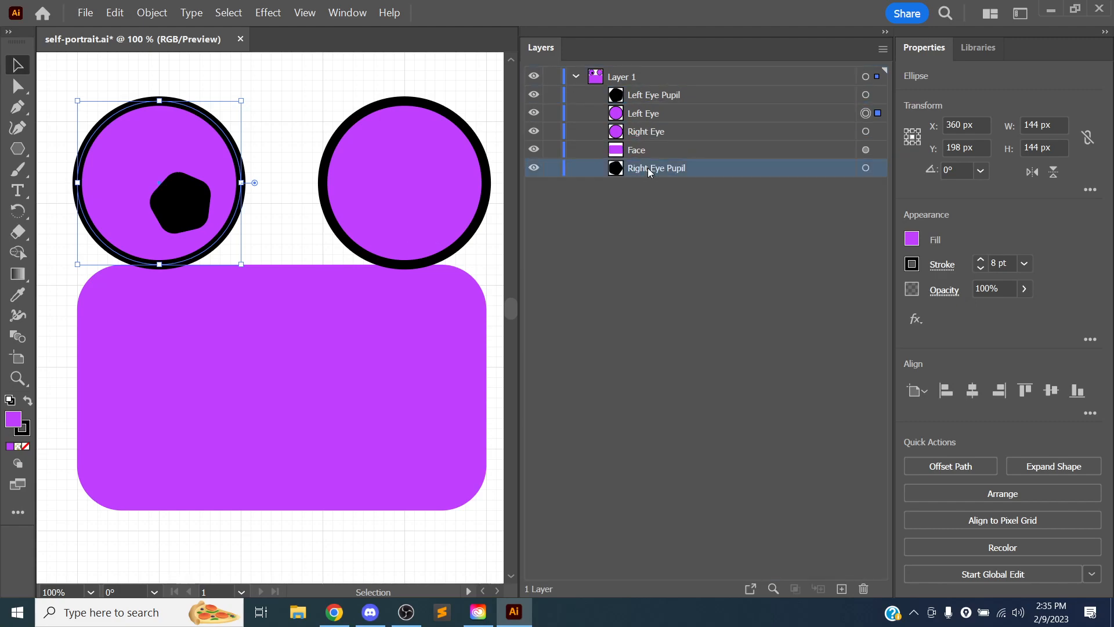
left_click_drag(651, 88, 653, 89)
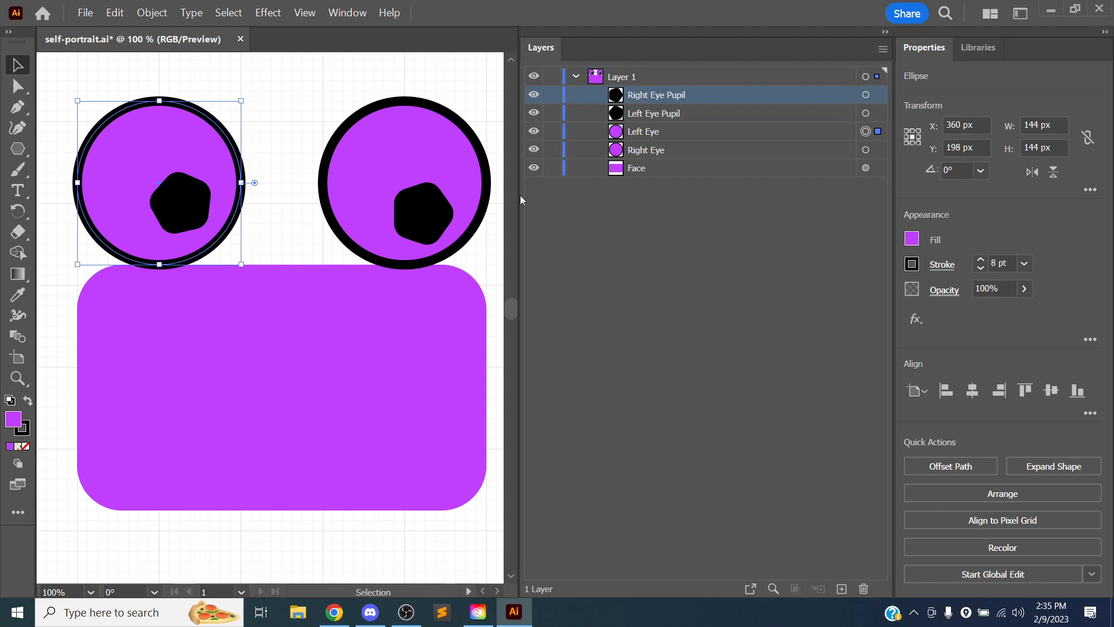
Narrow the layer list to enlarge the canvas area, and save the drawing
left_click_drag(520, 195, 700, 173)
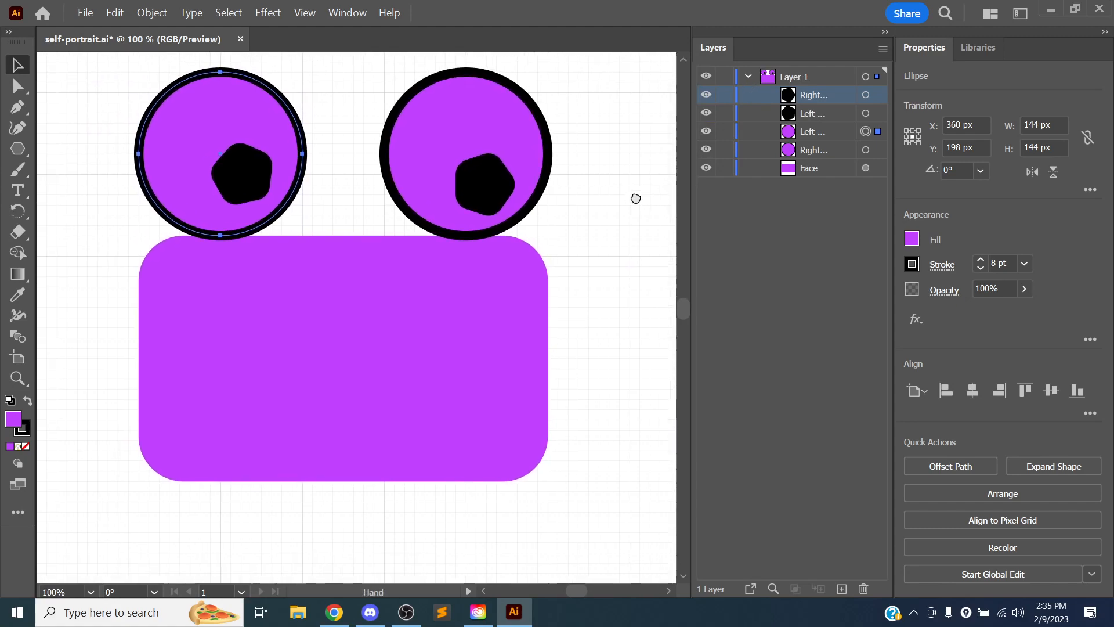
key("ctrl+s")
Draw a trial star with the Star tool, move it around the drawing, and delete it
left_click(18, 149)
mouse_move(18, 149)
left_mouse_down()
mouse_move(63, 187)
mouse_move(64, 209)
mouse_move(160, 194)
left_mouse_up()
key("v")
mouse_move(92, 217)
left_mouse_down()
mouse_move(357, 208)
mouse_move(362, 220)
left_mouse_up()
left_click_drag(370, 282, 409, 307)
left_click_drag(415, 138, 597, 155)
left_click_drag(472, 271, 490, 285)
left_click_drag(547, 218, 430, 308)
key("Delete")
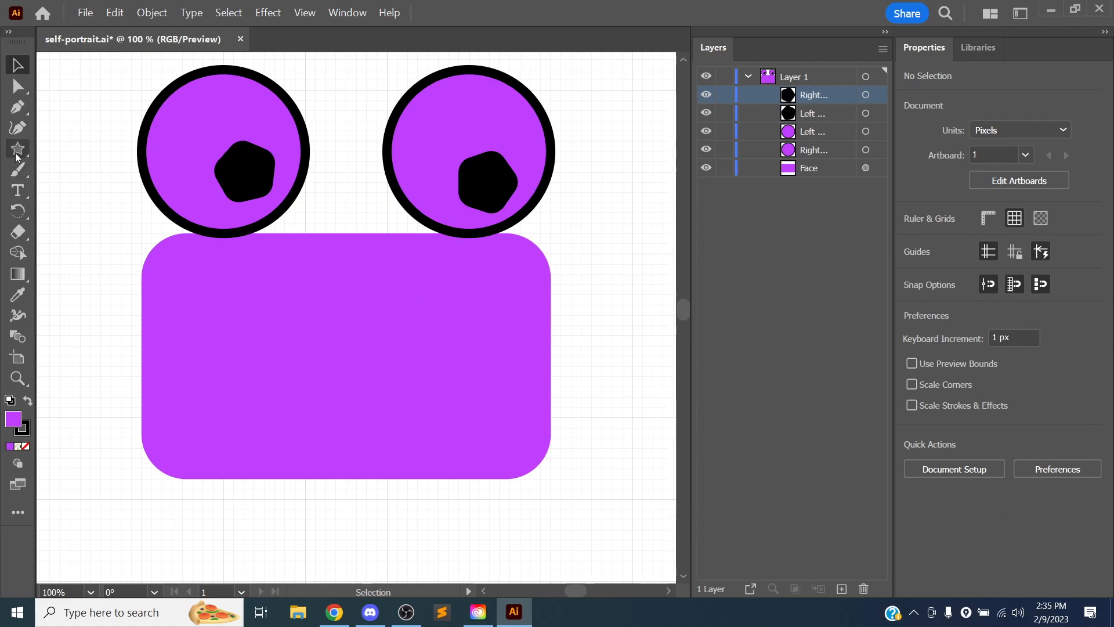
Switch to the Line Segment tool and zoom in to 150% on the face
left_click(17, 149)
left_click(97, 234)
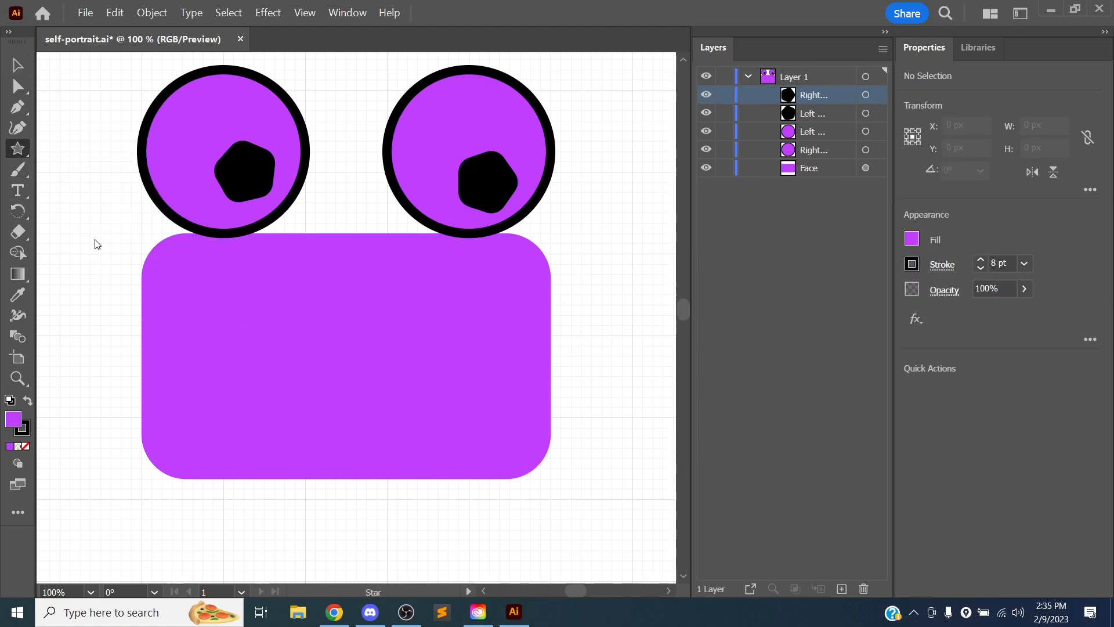
left_click_drag(265, 348, 318, 290)
key("ctrl+equal")
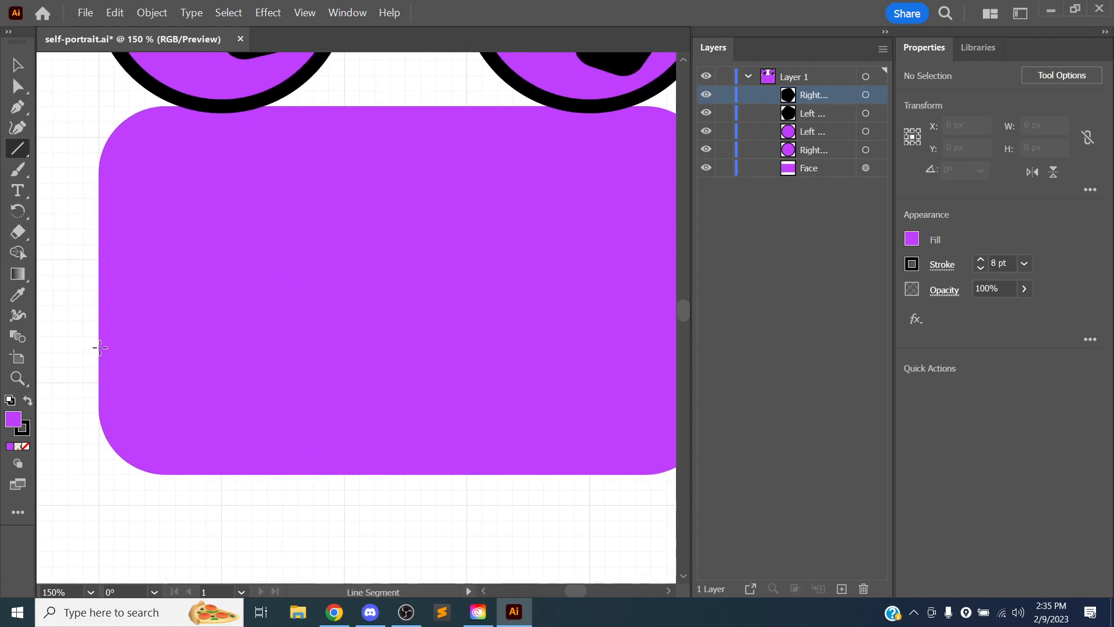
Draw trial line segments across the face, starting with a diagonal from its left edge, and undo them
mouse_move(99, 336)
left_mouse_down()
mouse_move(236, 252)
mouse_move(236, 261)
mouse_move(275, 255)
mouse_move(158, 322)
mouse_move(180, 278)
mouse_move(218, 278)
mouse_move(206, 214)
left_mouse_up()
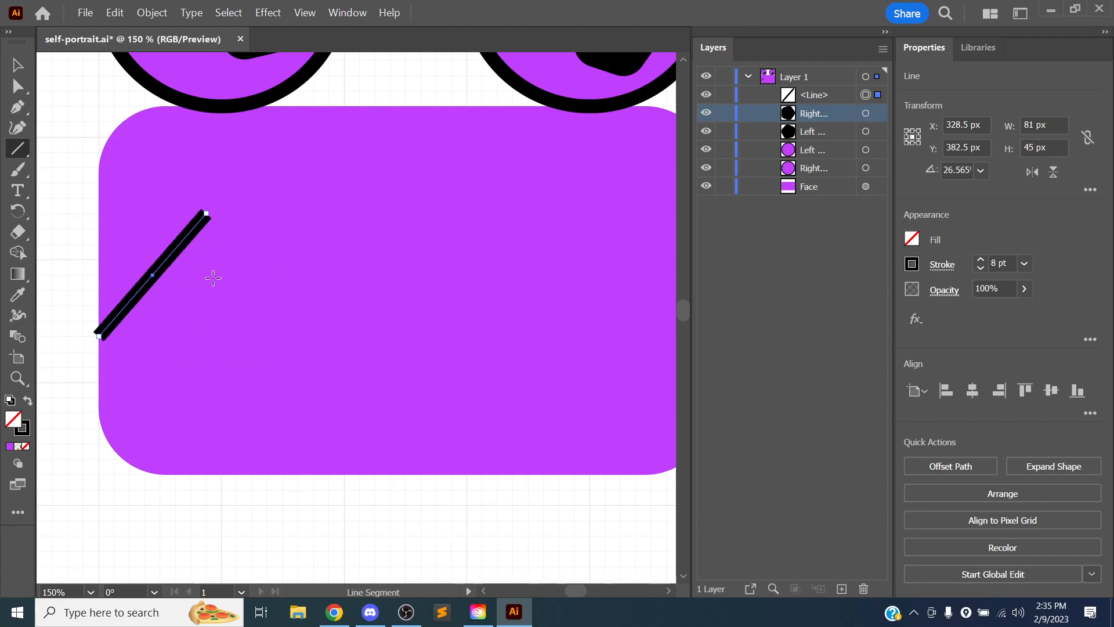
left_click(248, 262)
left_click(601, 355)
left_click_drag(283, 317, 283, 310)
left_click_drag(221, 351, 452, 198)
key("ctrl+z")
key("ctrl+z")
key("ctrl+z")
key("ctrl+z")
key("ctrl+z")
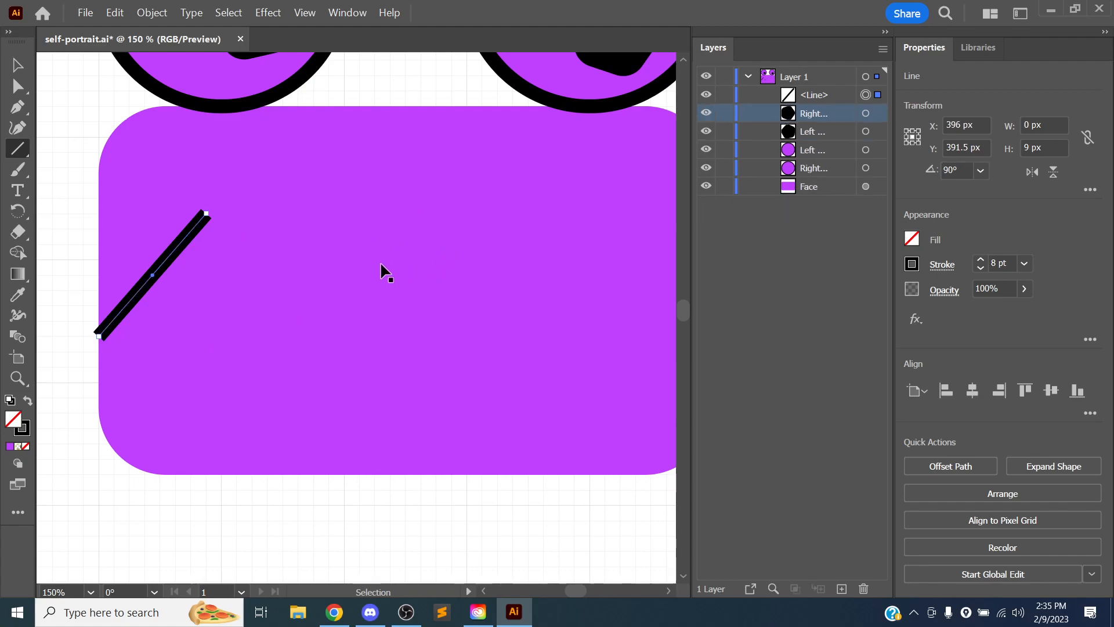
Draw a horizontal 360 px line segment across the full width of the lower face as the mouth, and deselect it
left_click_drag(98, 335, 612, 336)
key("space")
left_click_drag(543, 368, 377, 344)
left_click_drag(455, 314, 550, 313)
key("space")
left_click_drag(302, 301, 587, 283)
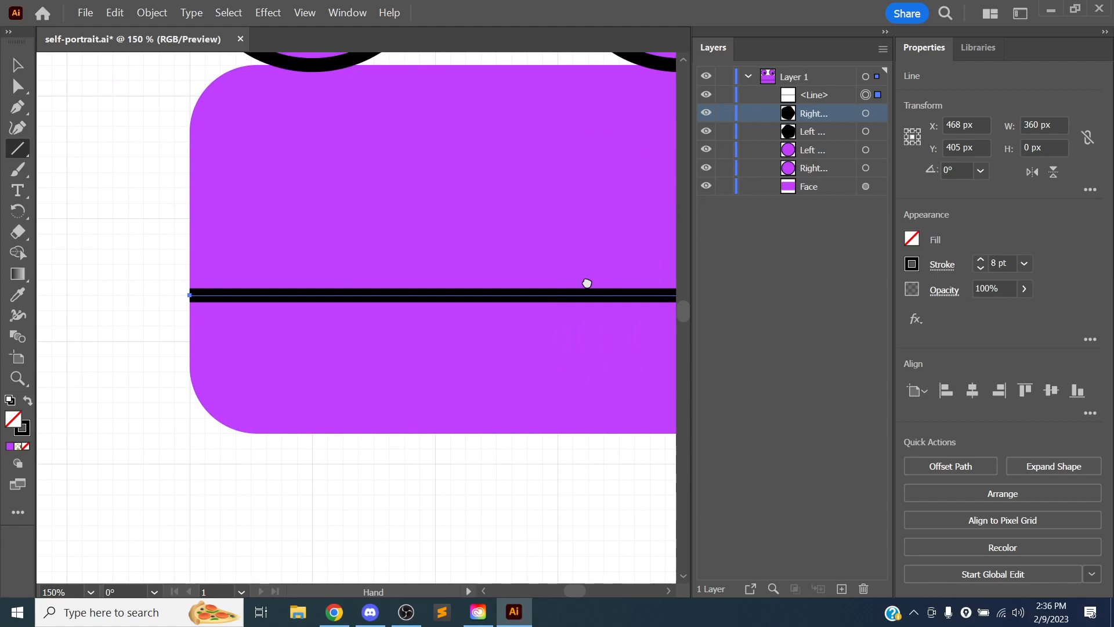
left_click(123, 293)
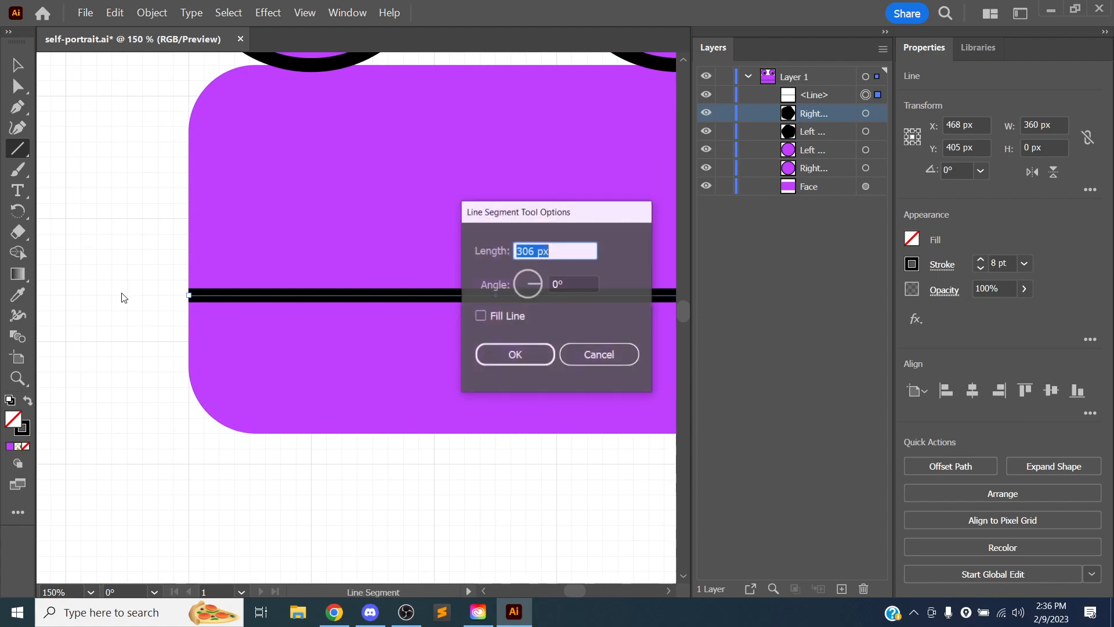
left_click(577, 357)
key("ctrl+minus")
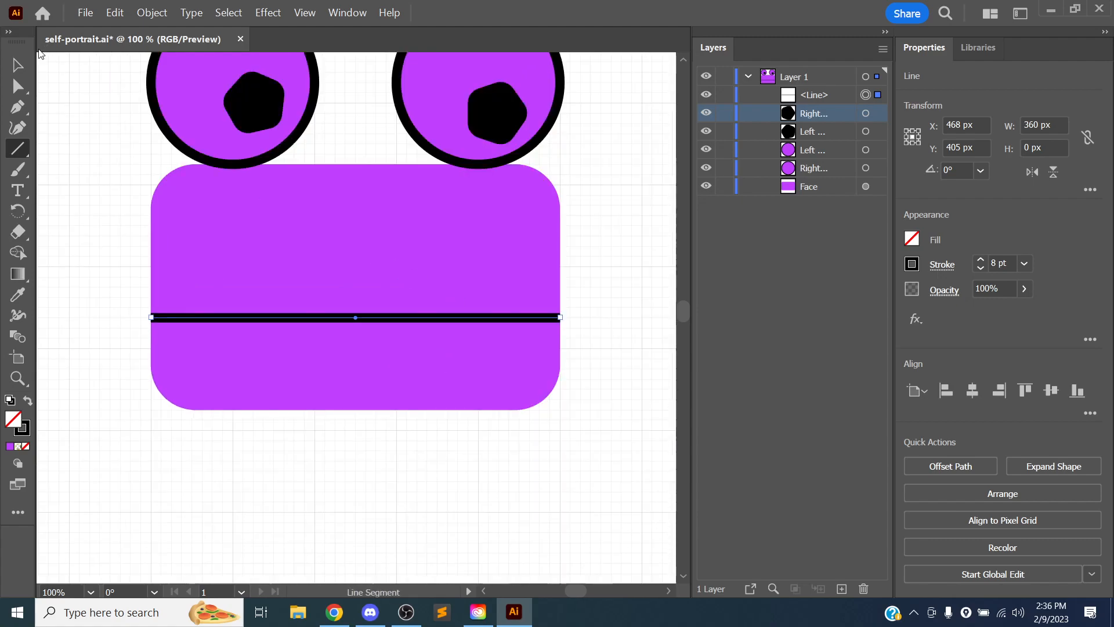
left_click(18, 68)
left_click(93, 238)
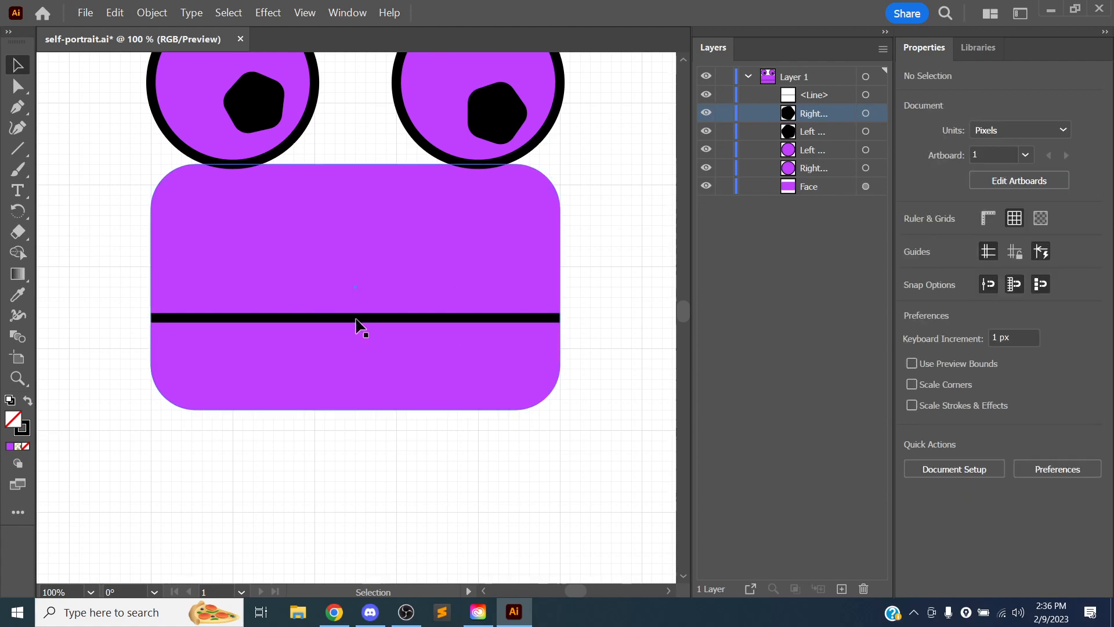
Select the black line across the lower face with the Direct Selection tool and rename it Mouth in the layer
left_click(359, 326)
left_click(18, 85)
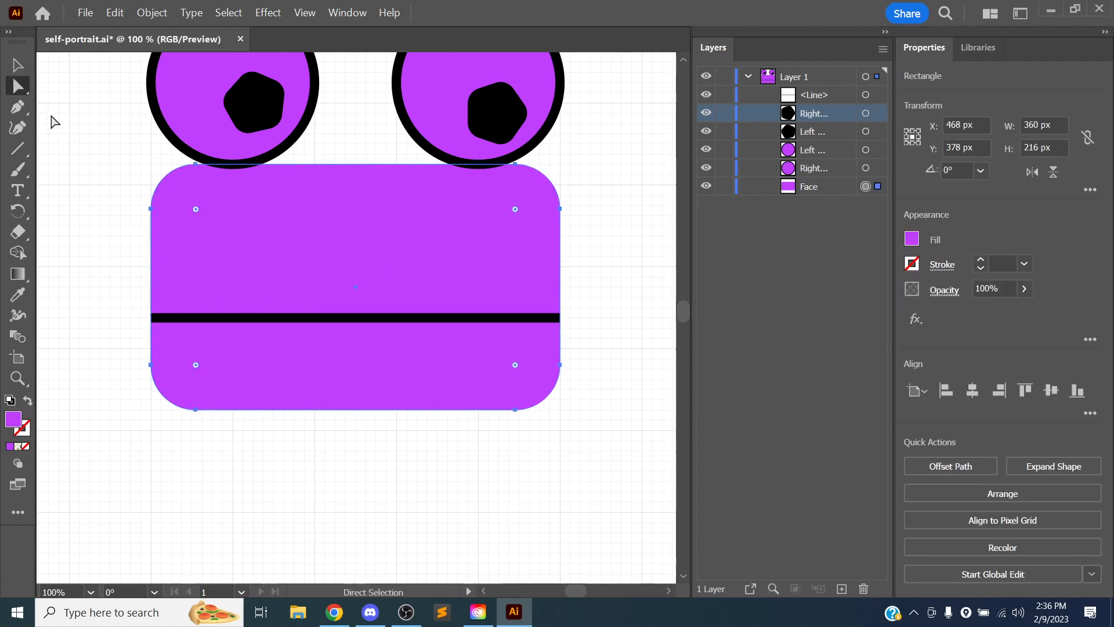
left_click(596, 284)
left_click(444, 318)
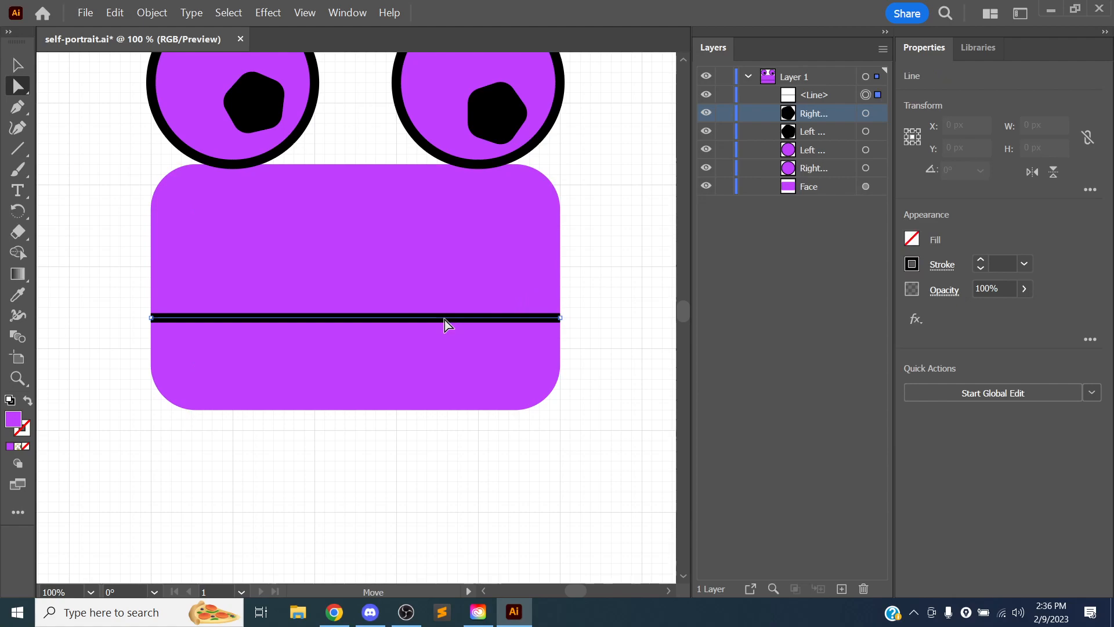
double_click(816, 96)
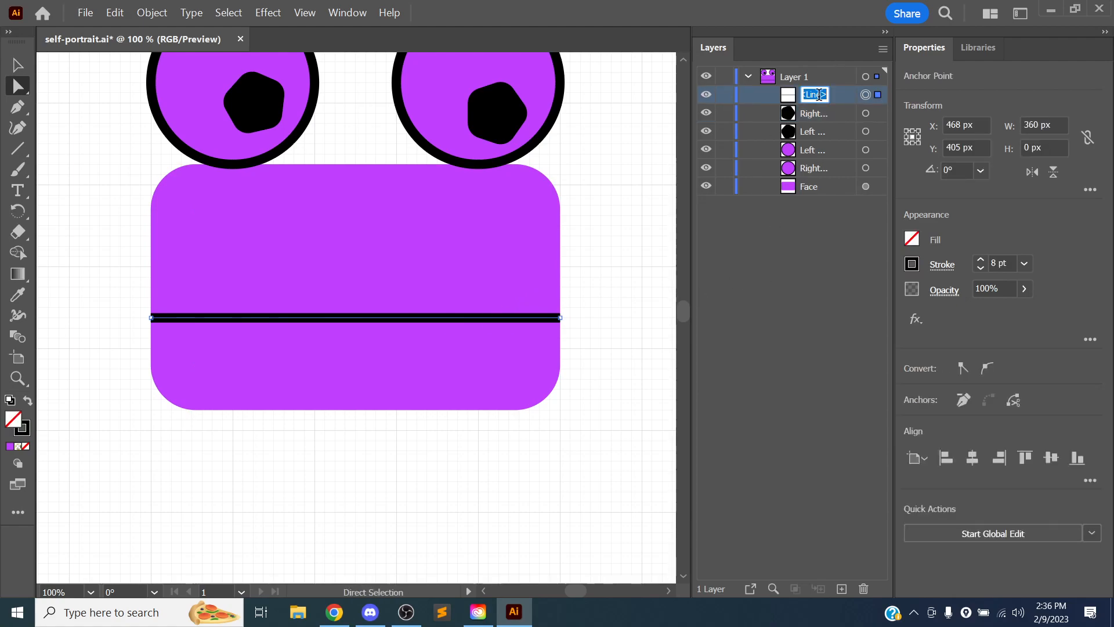
type("Mouth")
key("Return")
Fill the Mouth line with purple C13FFF and replace that fill with black
left_click(914, 242)
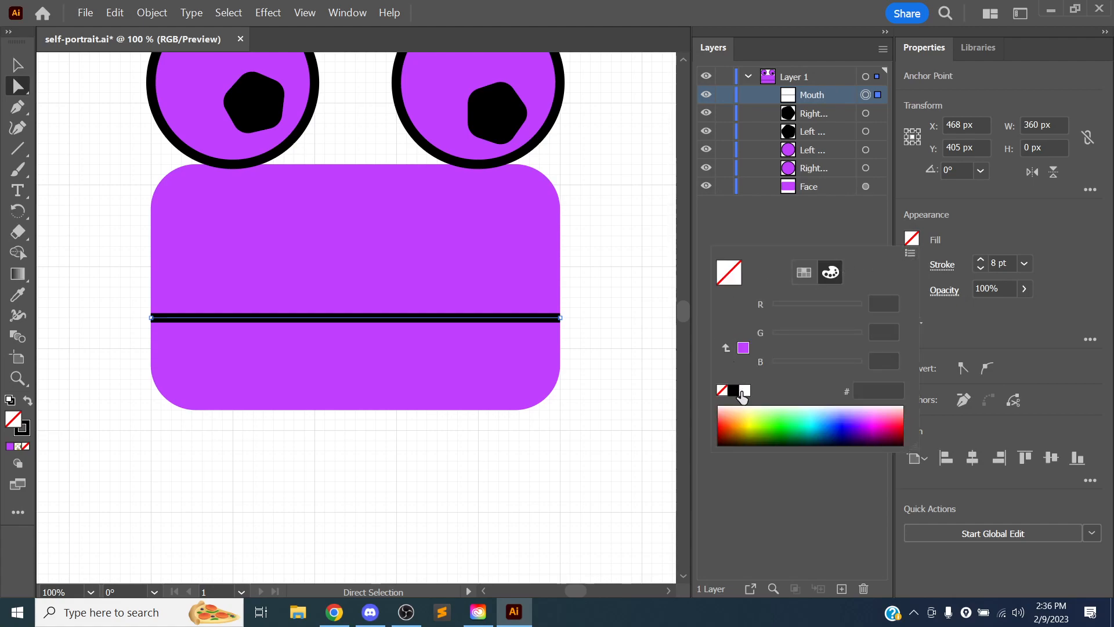
left_click(742, 348)
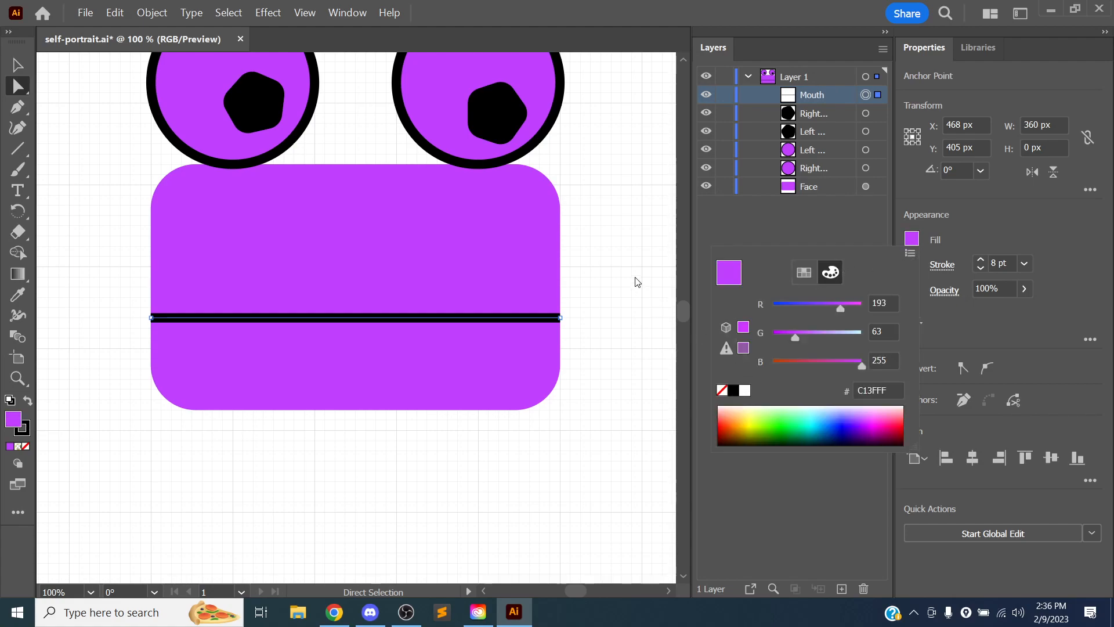
left_click(732, 391)
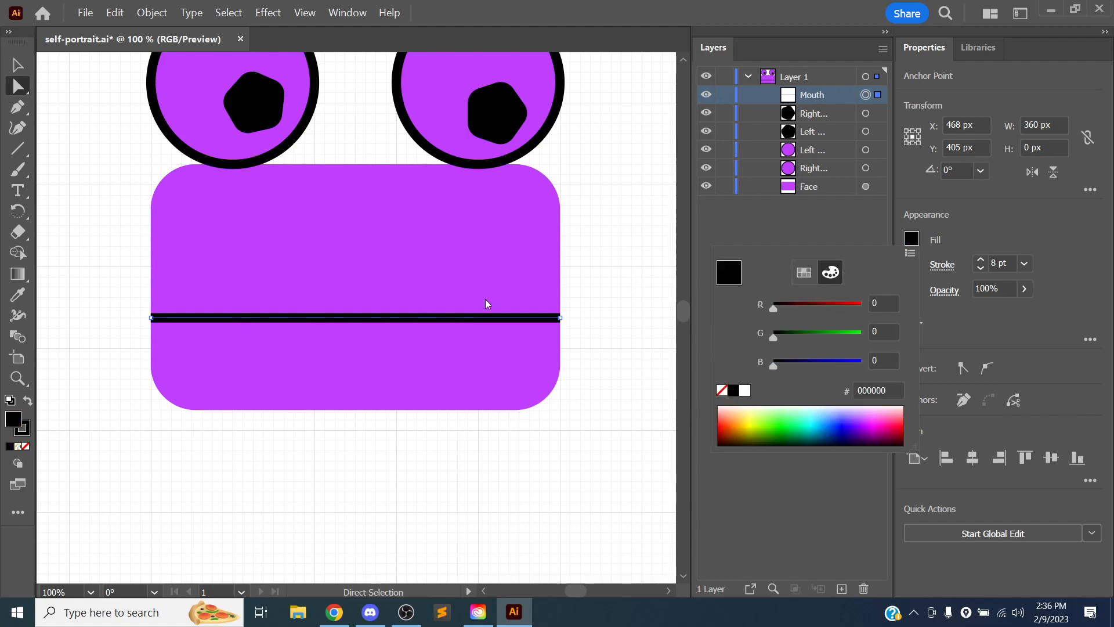
left_click(786, 242)
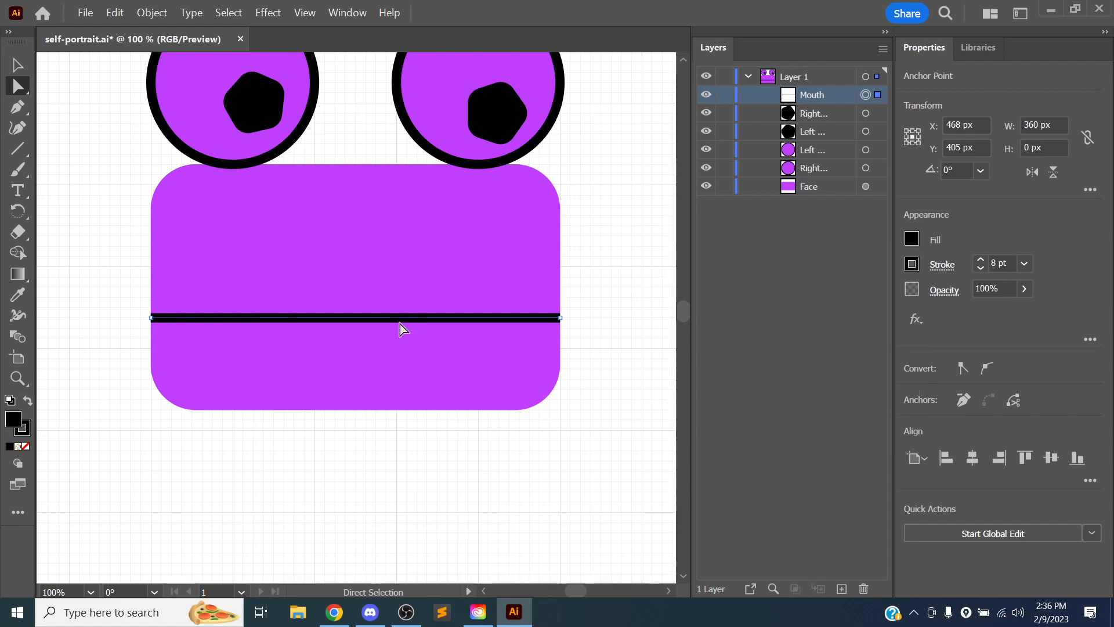
Try moving the Mouth line's left end anchor up and inward with the Direct Selection tool, and undo the move
key("ctrl+=")
key("space")
left_click_drag(288, 276, 448, 233)
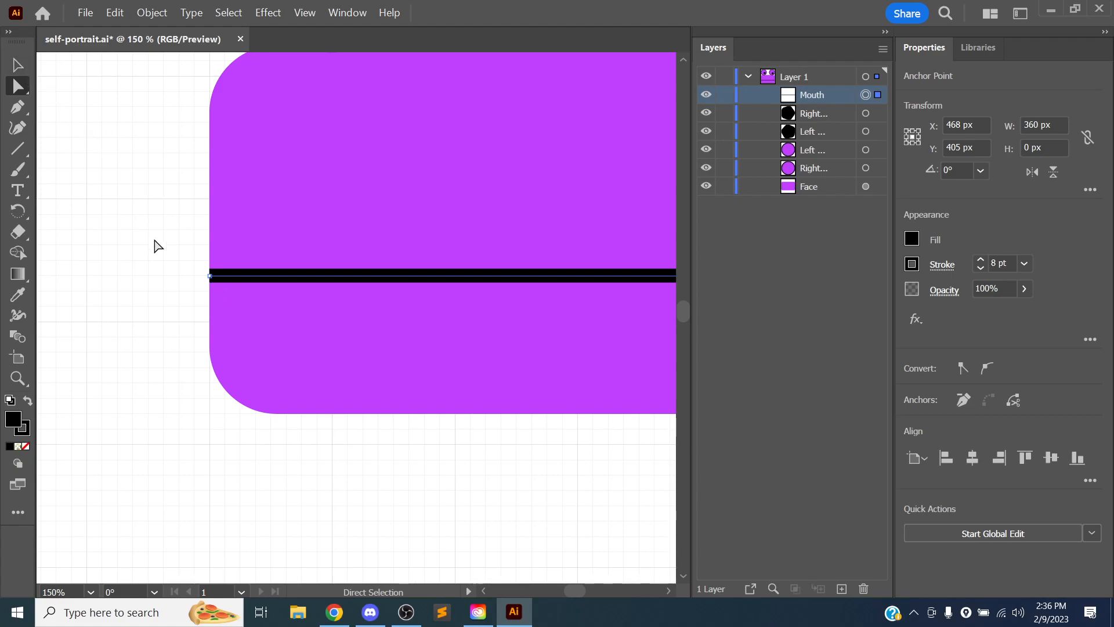
left_click_drag(210, 278, 270, 260)
key("ctrl+z")
Try moving the whole Mouth line and its right end with the Selection tool, and undo both changes
left_click_drag(499, 293, 197, 296)
left_click_drag(356, 235, 385, 226)
left_click_drag(327, 268, 373, 270)
left_click_drag(470, 249, 362, 251)
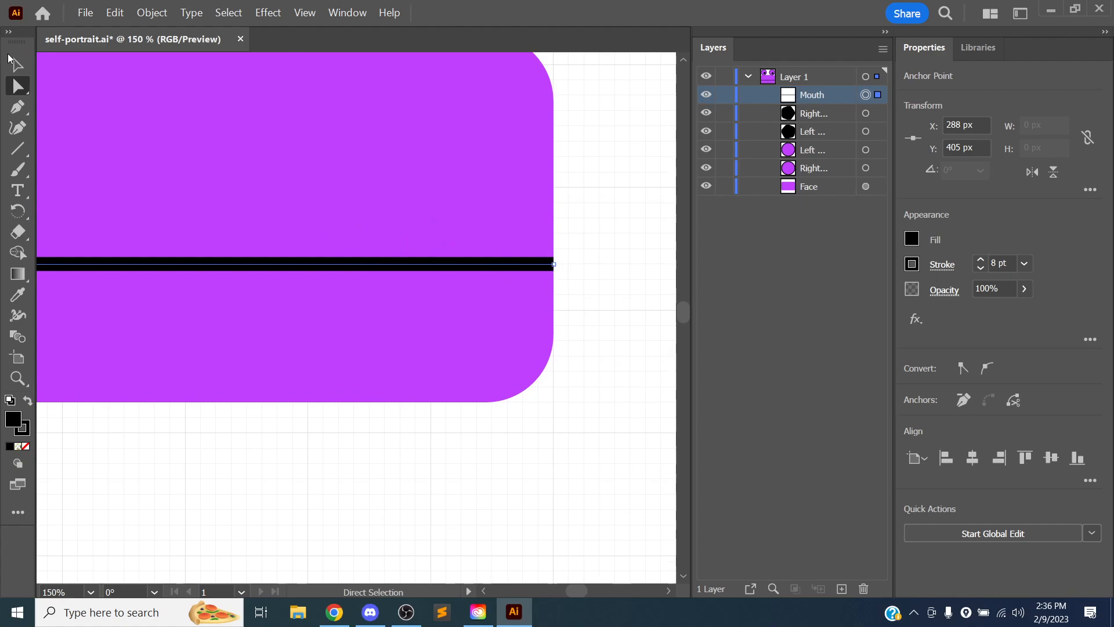
left_click(18, 65)
left_click_drag(293, 265, 308, 237)
key("ctrl+z")
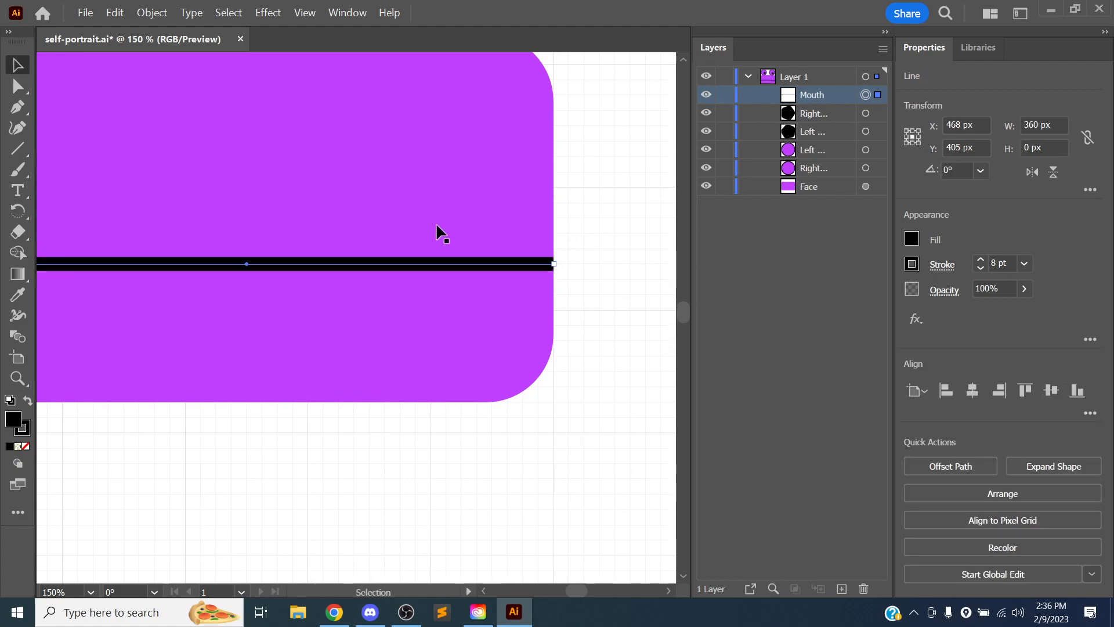
left_click(565, 261)
left_click(558, 260)
left_click_drag(563, 263, 576, 237)
key("ctrl+z")
Switch to the Pen tool and zoom in to 200% on the Mouth line's left end
left_click_drag(294, 174, 408, 219)
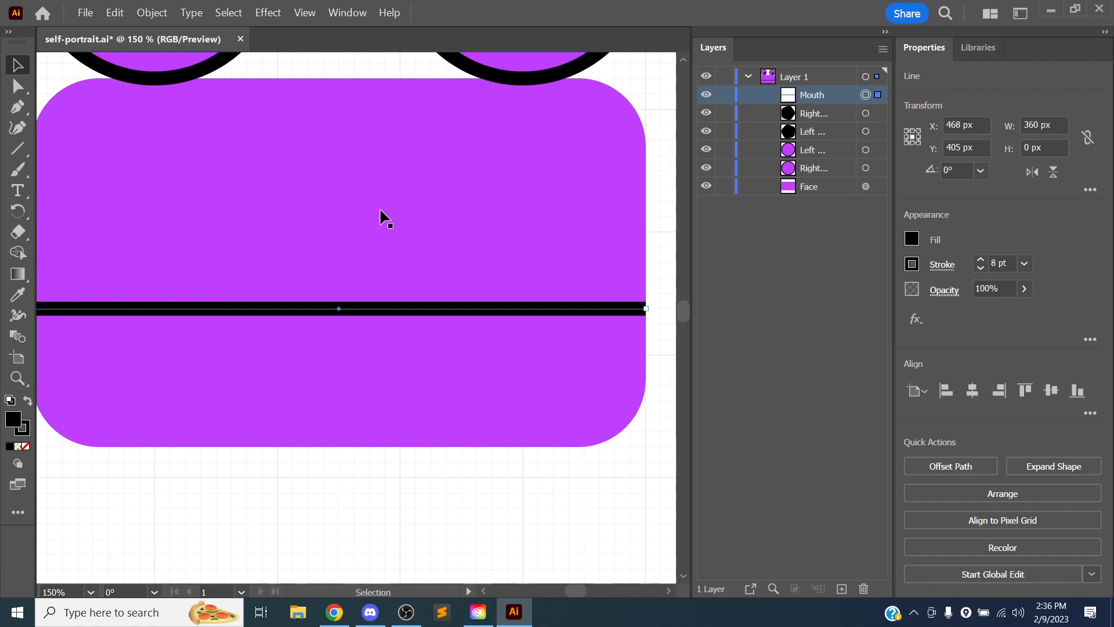
key("ctrl+minus")
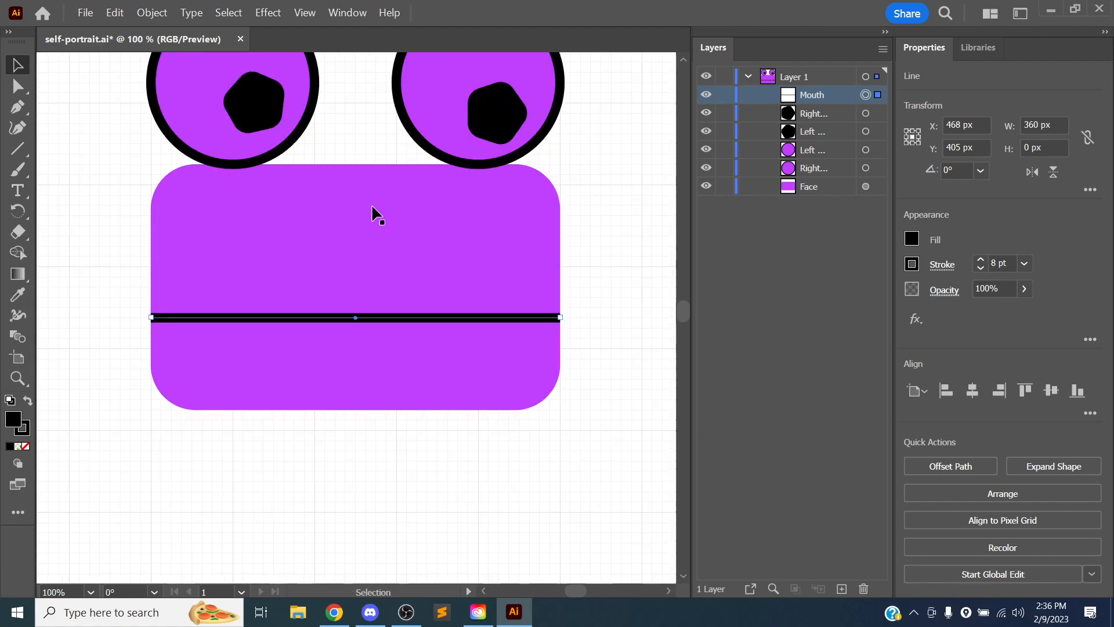
left_click_drag(224, 239, 300, 235)
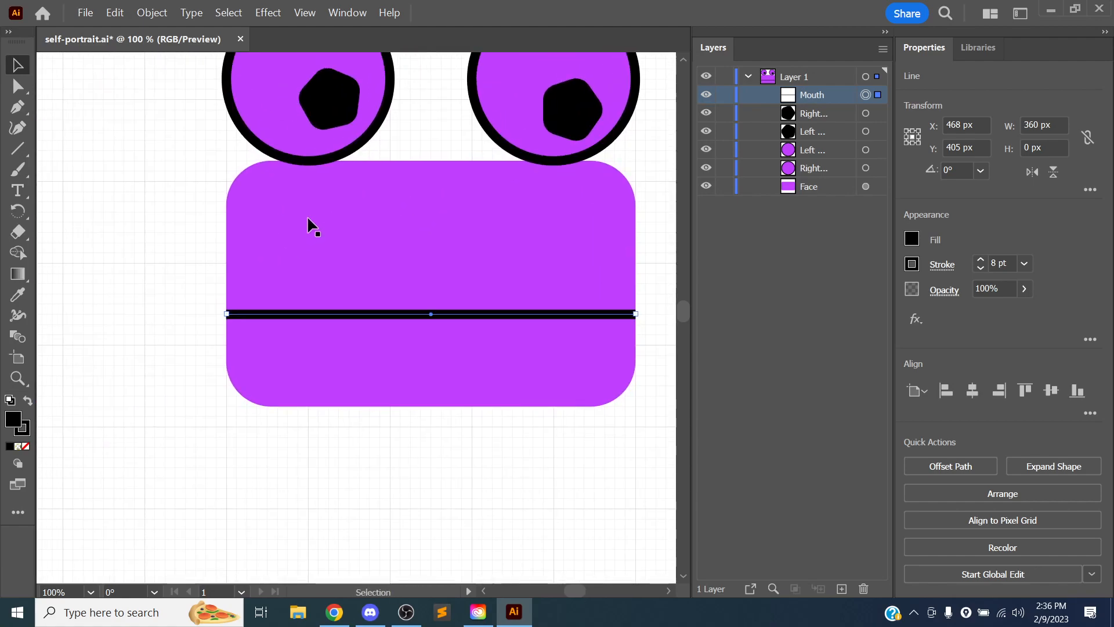
key("ctrl+plus")
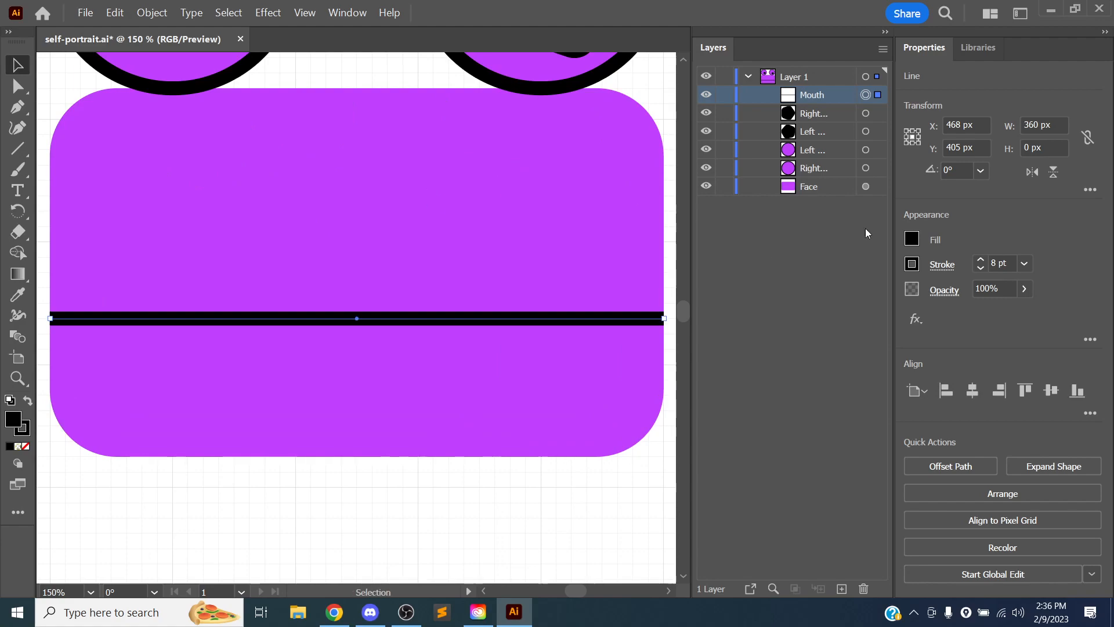
left_click(17, 107)
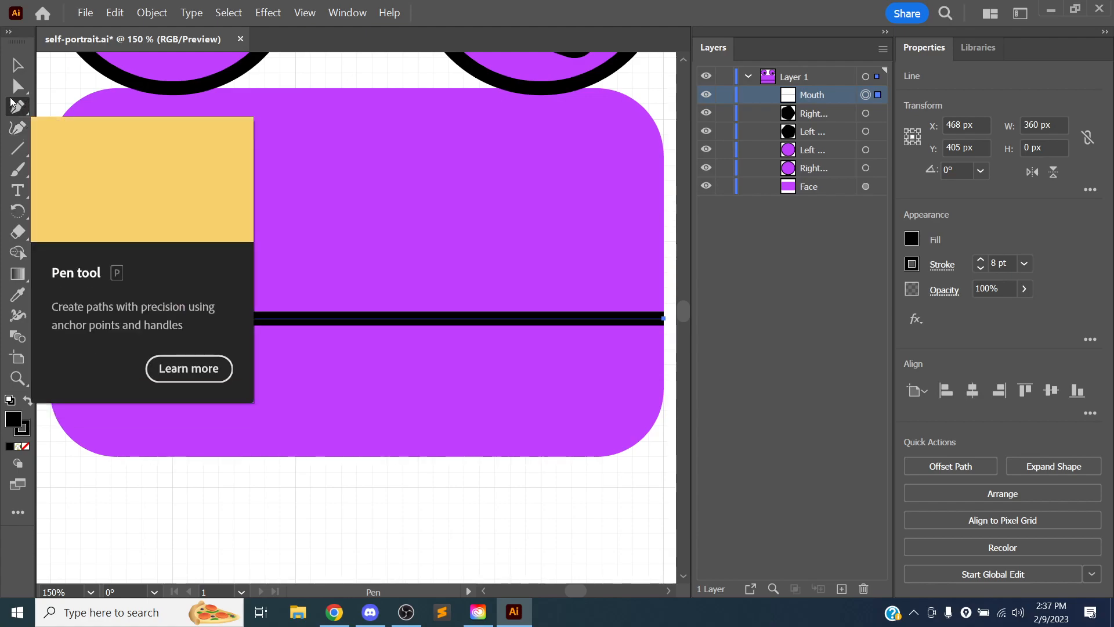
key("space")
left_click_drag(163, 196, 276, 150)
key("space")
left_click_drag(179, 286, 189, 370)
key("ctrl+plus")
key("space")
left_click_drag(199, 175, 401, 256)
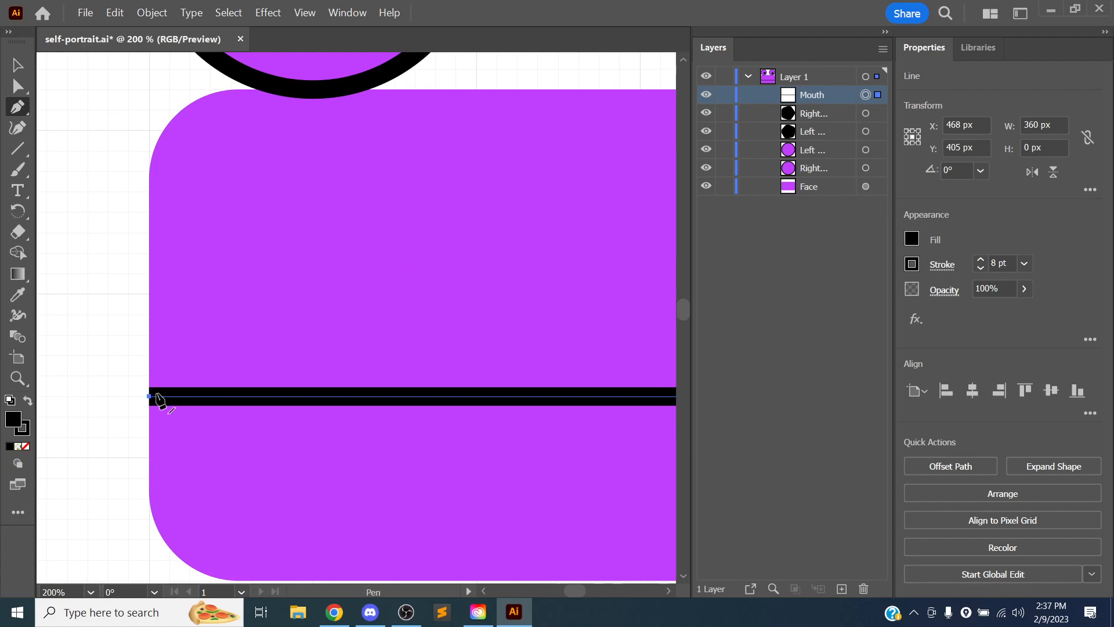
key("space")
left_click_drag(253, 210, 225, 354)
key("space")
left_click_drag(271, 419, 293, 284)
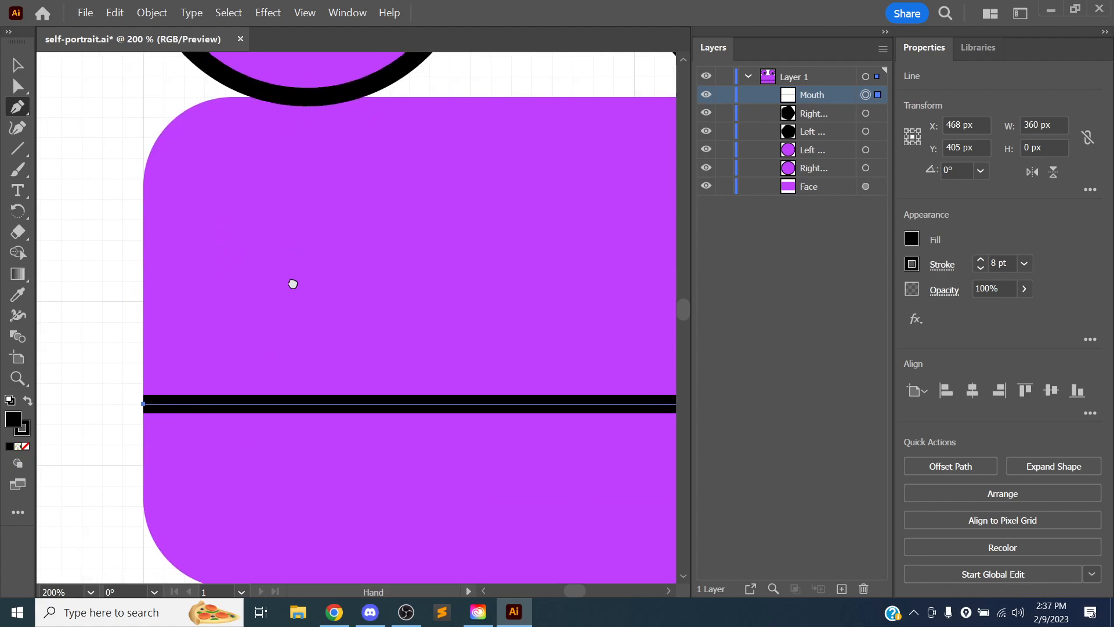
Draw a trial closed seven-point path with the Pen tool across the face's left edge, and delete it
left_click(206, 261)
left_click(388, 239)
left_click(328, 342)
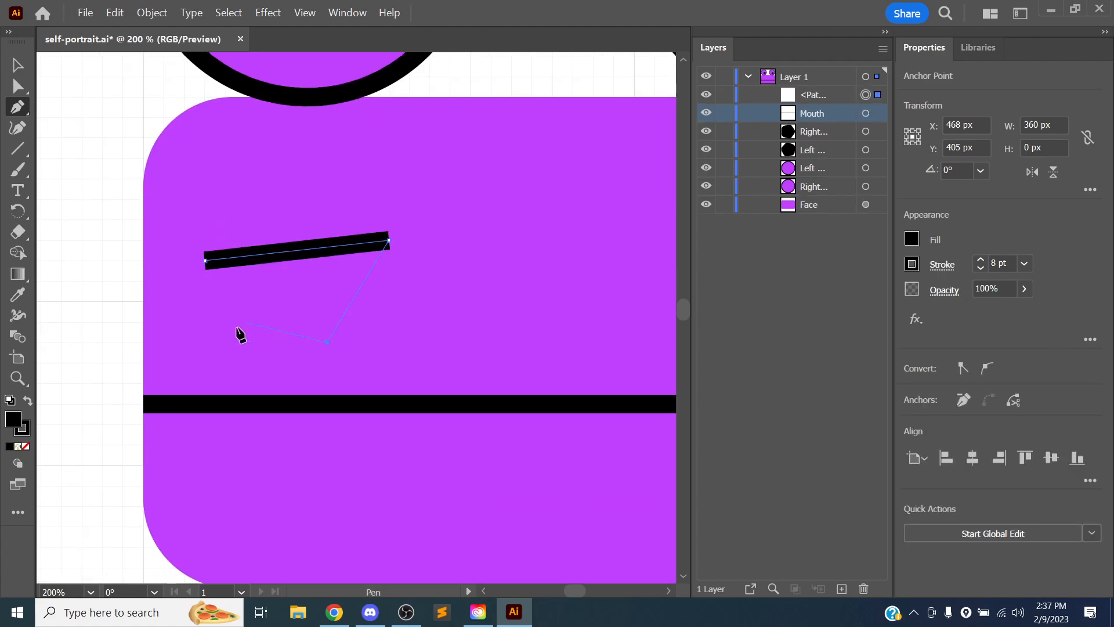
left_click(244, 325)
left_click(118, 307)
left_click_drag(62, 261, 114, 174)
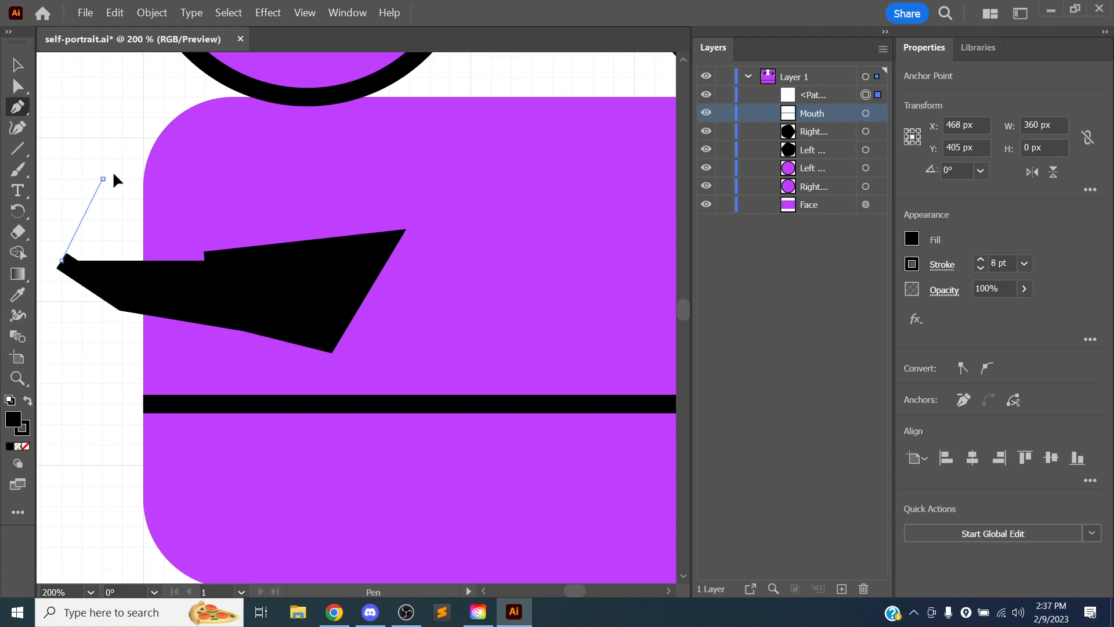
left_click(204, 260)
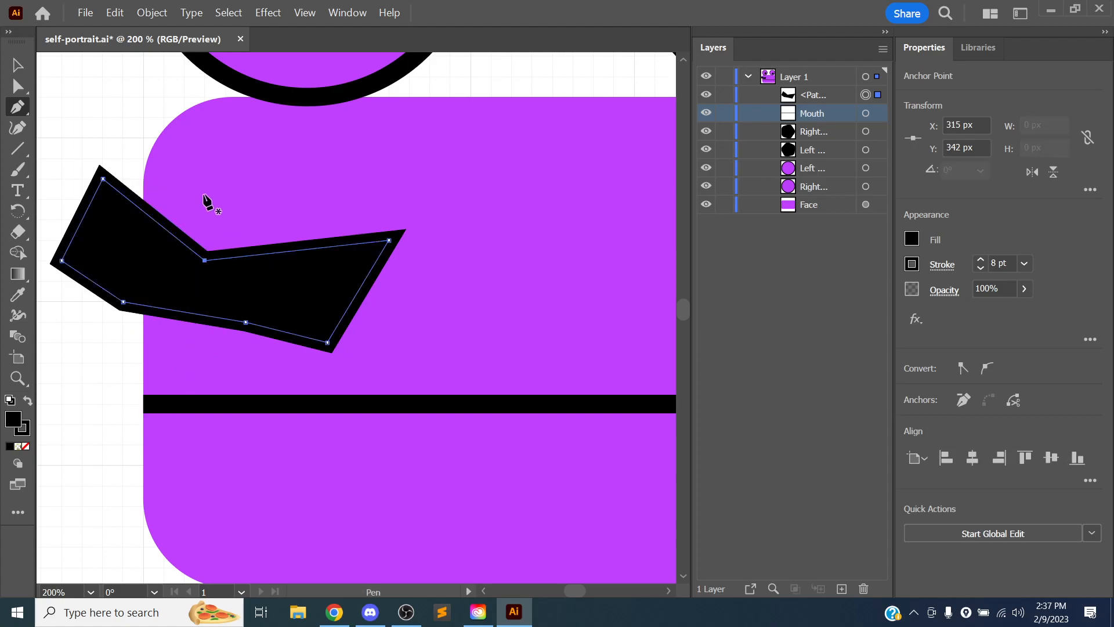
key("Delete")
key("Delete")
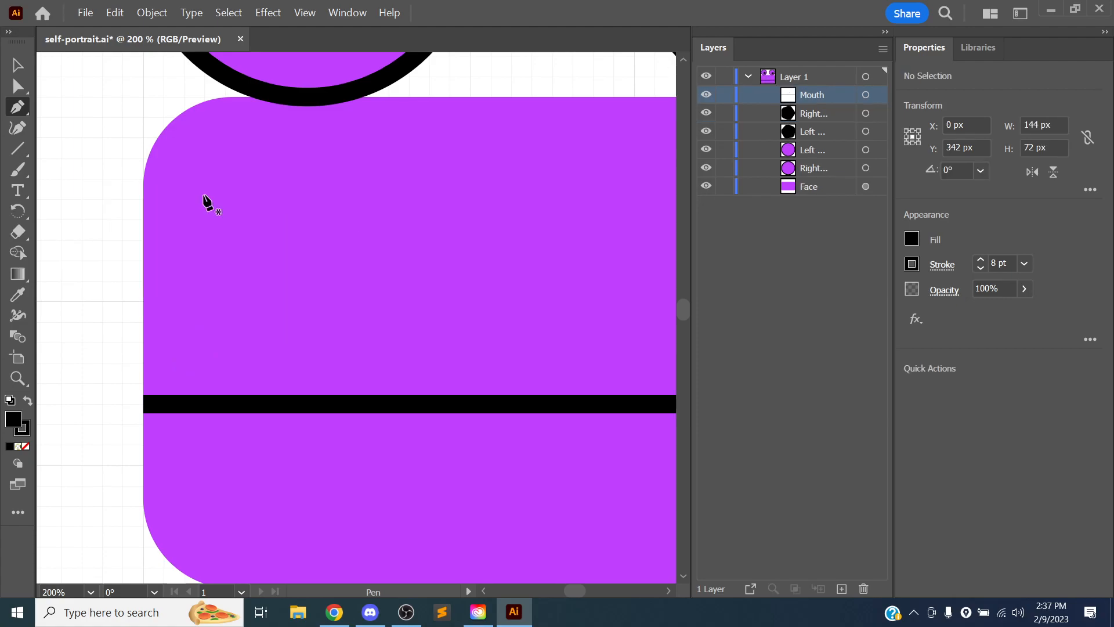
Set the fill for new Pen tool paths to none with nothing selected
left_click(912, 239)
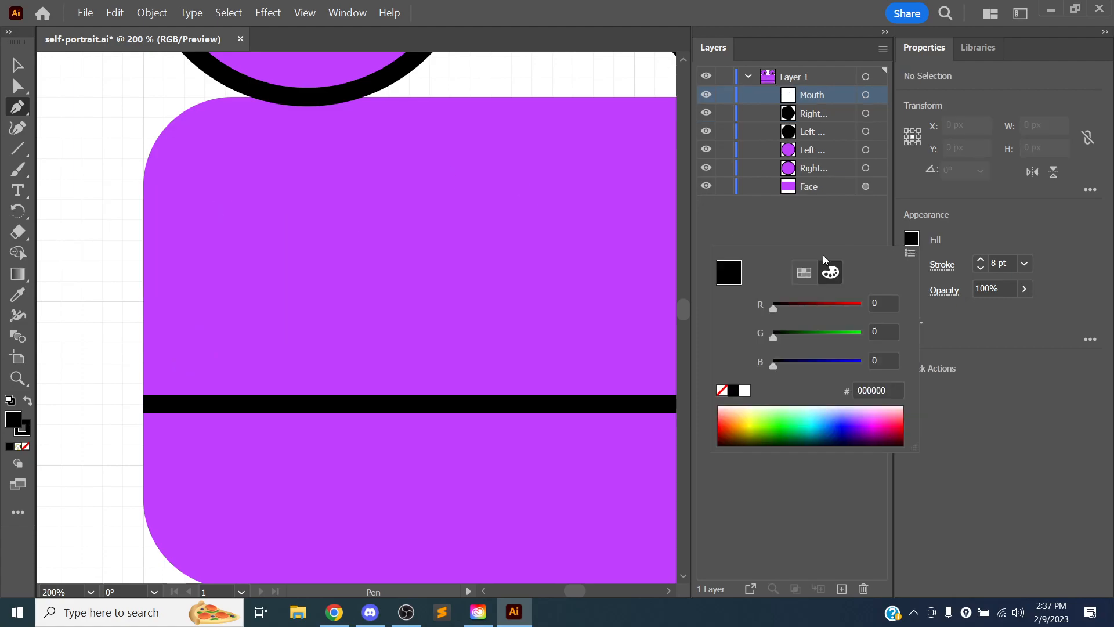
left_click(723, 391)
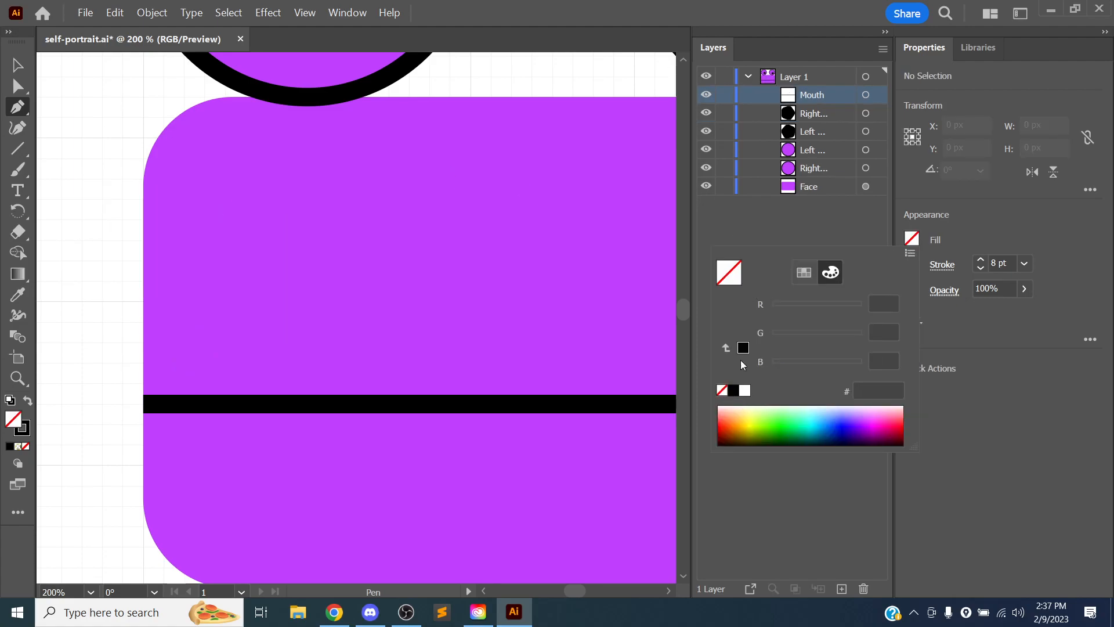
left_click(926, 250)
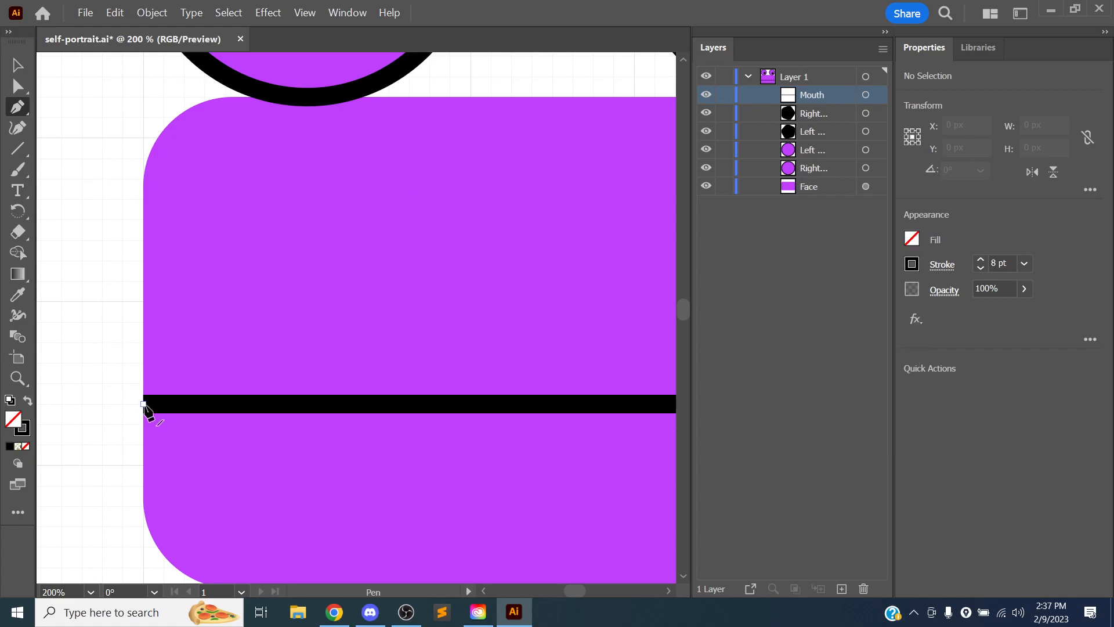
Extend the Mouth line from its left end with the Pen tool up to X 306, Y 360 px, across horizontally, and down to X 333, Y 387 px
scroll(181, 341, "down", 2)
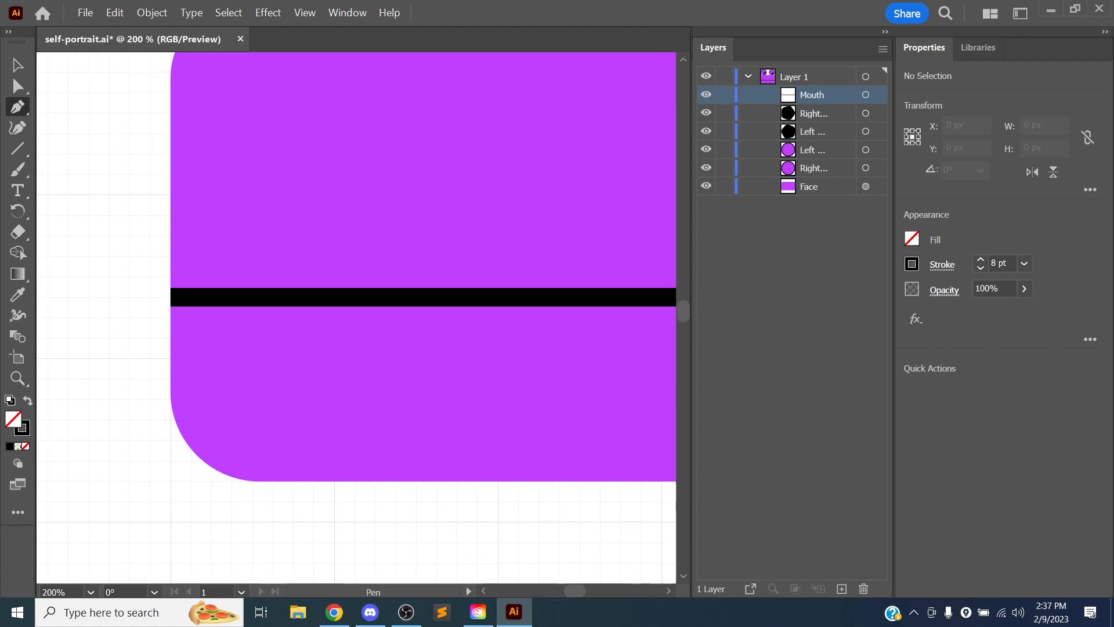
left_click_drag(203, 217, 204, 265)
left_click(172, 346)
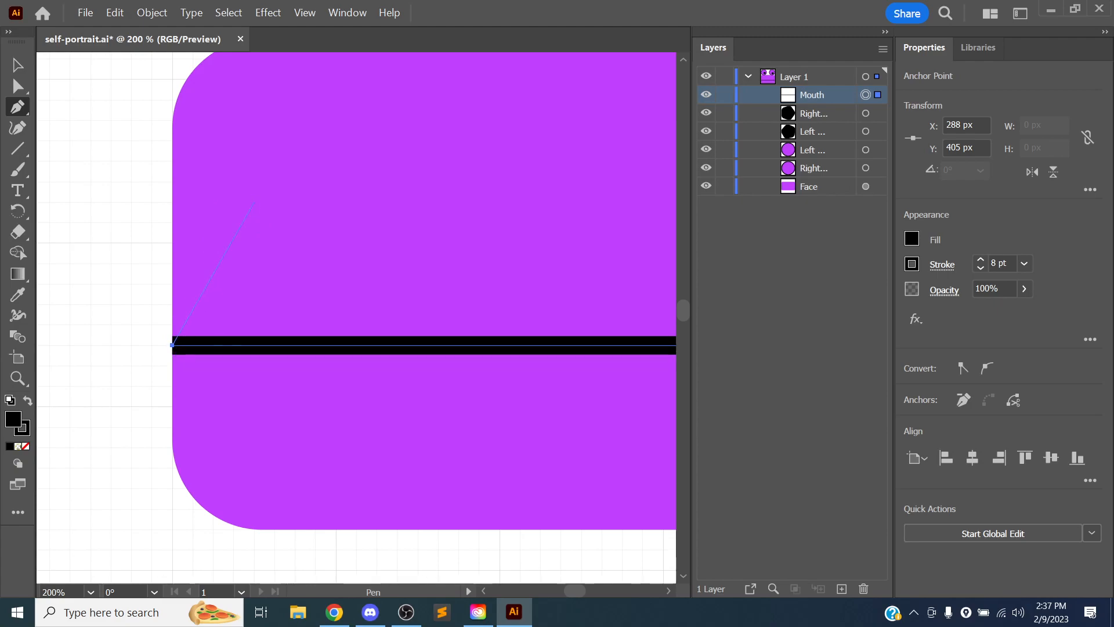
left_click(213, 244)
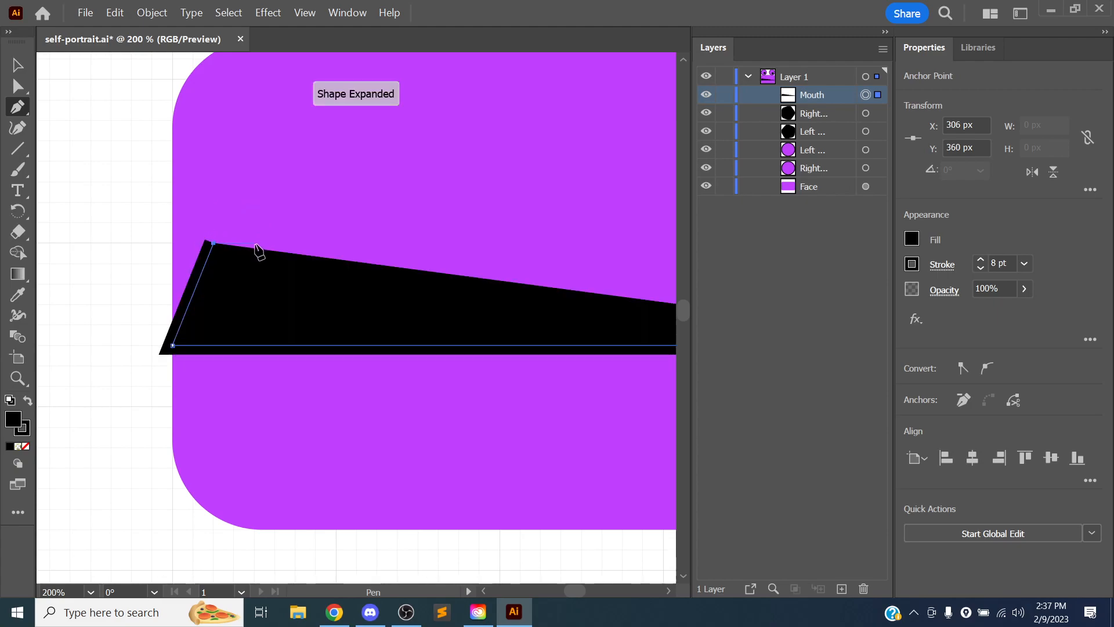
left_click(254, 243)
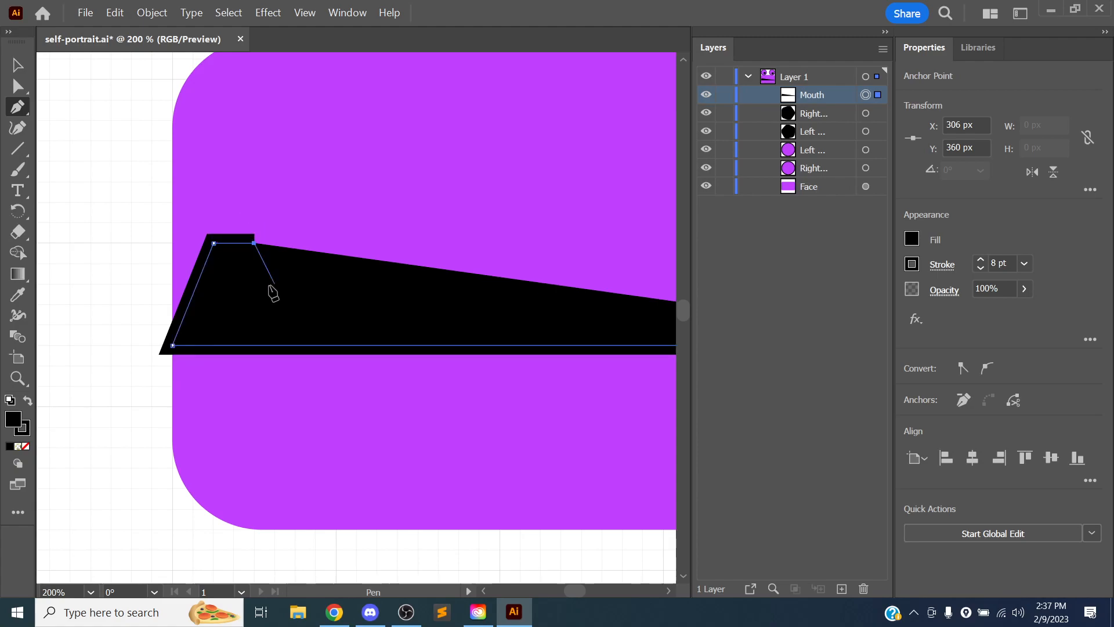
left_click(274, 303)
Continue the Mouth path with three trial zigzag points ending at X 405, Y 360 px, and undo them
left_click(356, 243)
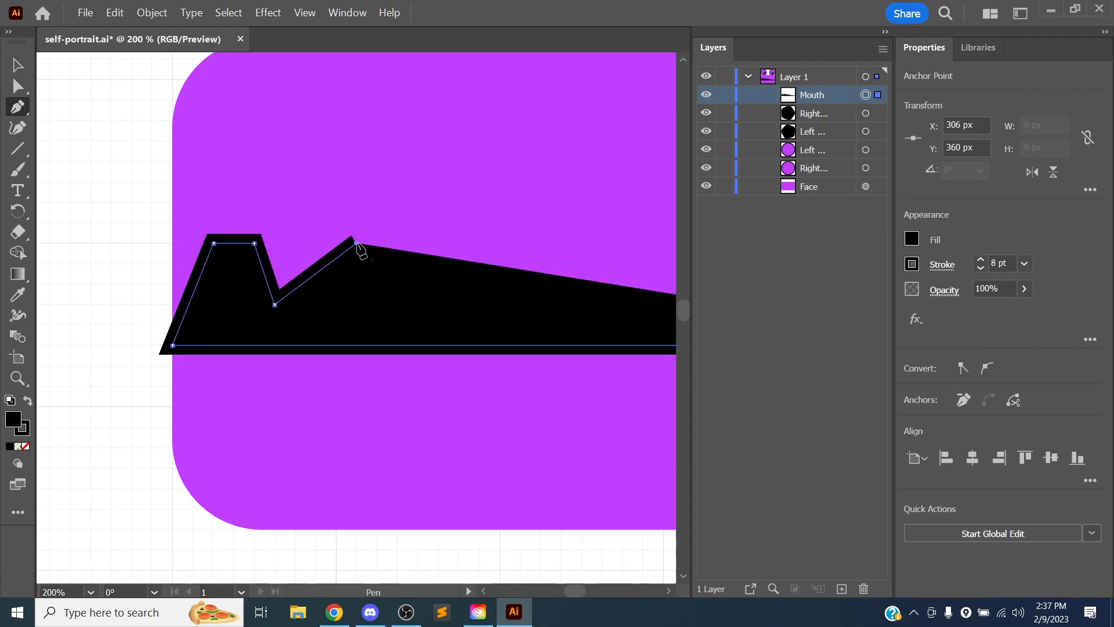
left_click(377, 304)
key("space")
left_click_drag(410, 284, 304, 268)
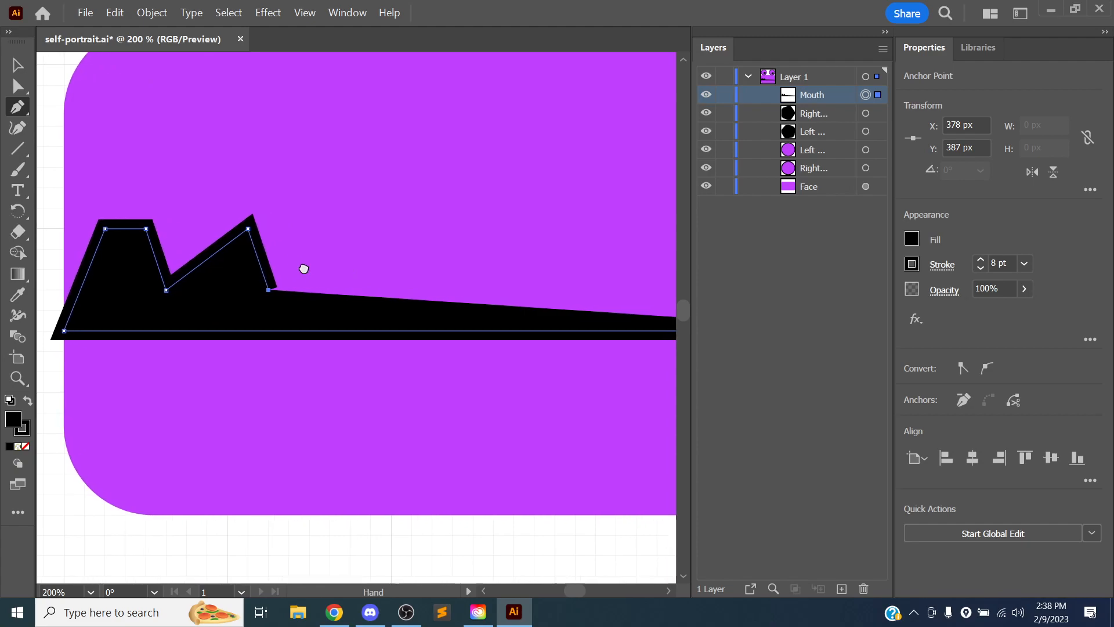
left_click(329, 228)
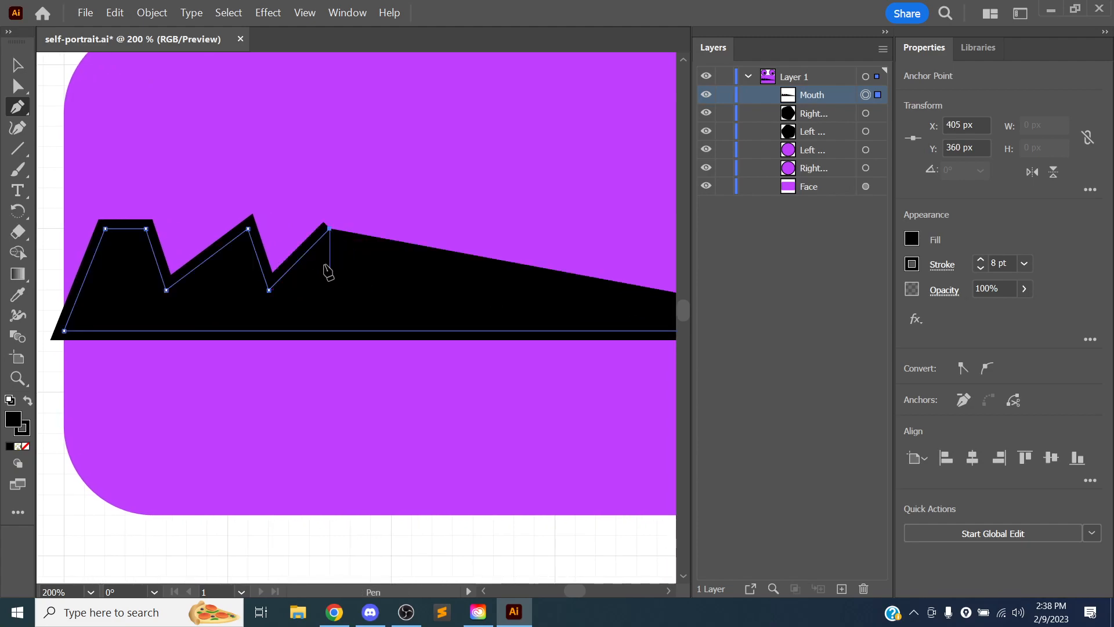
key("ctrl+z")
key("ctrl+z")
key("ctrl+z")
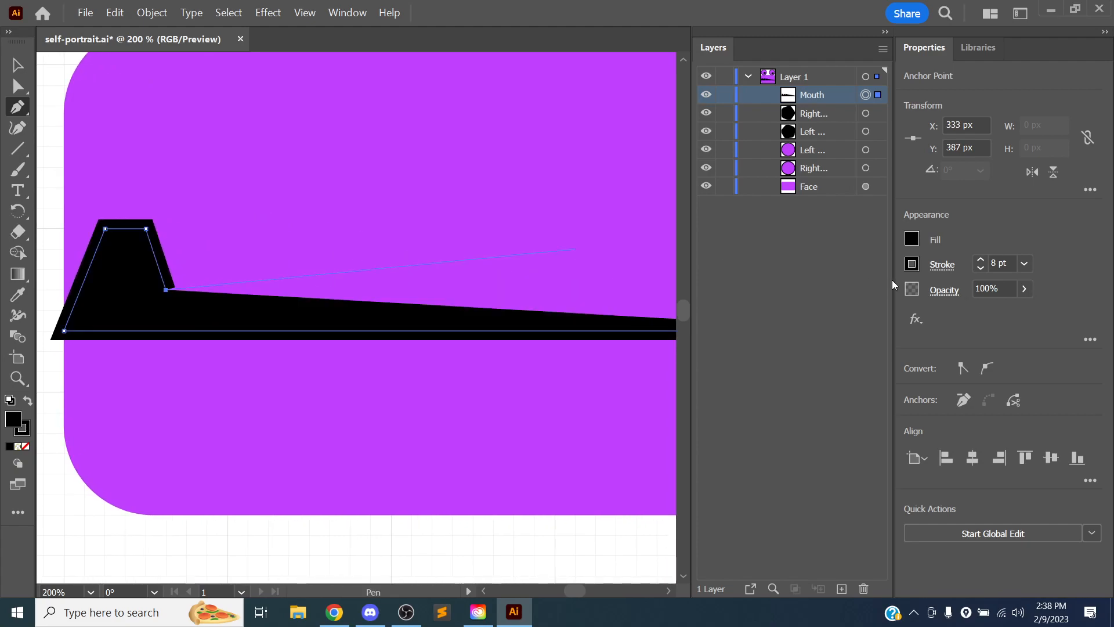
Set the Mouth path's fill to none and extend it with the Pen tool through a flat-topped second tooth ending at X 414, Y 387 px
left_click(917, 238)
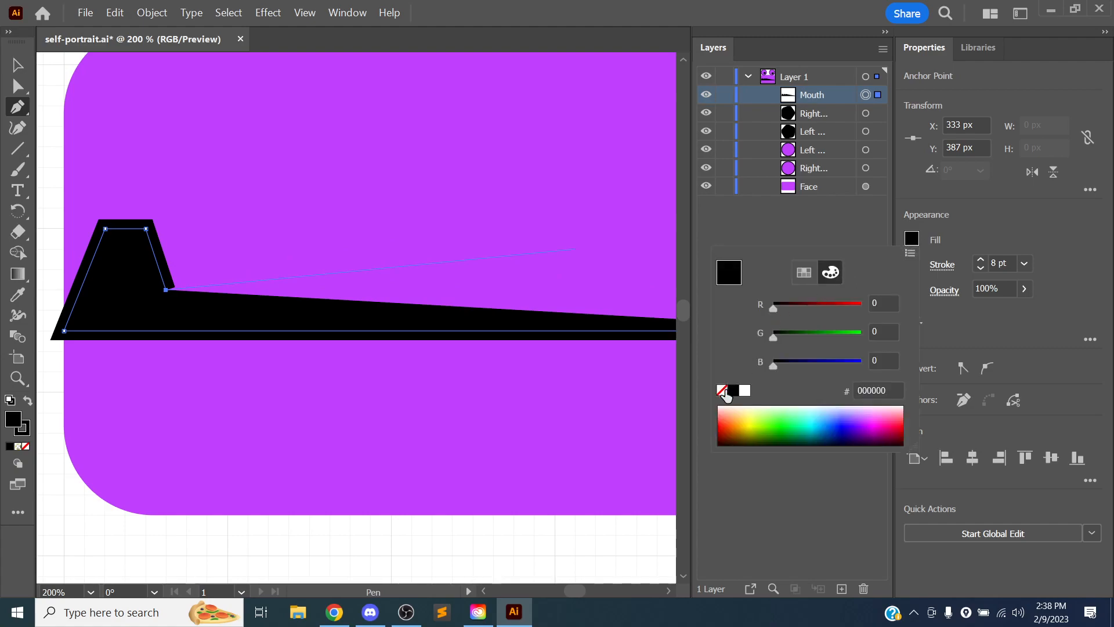
left_click(723, 391)
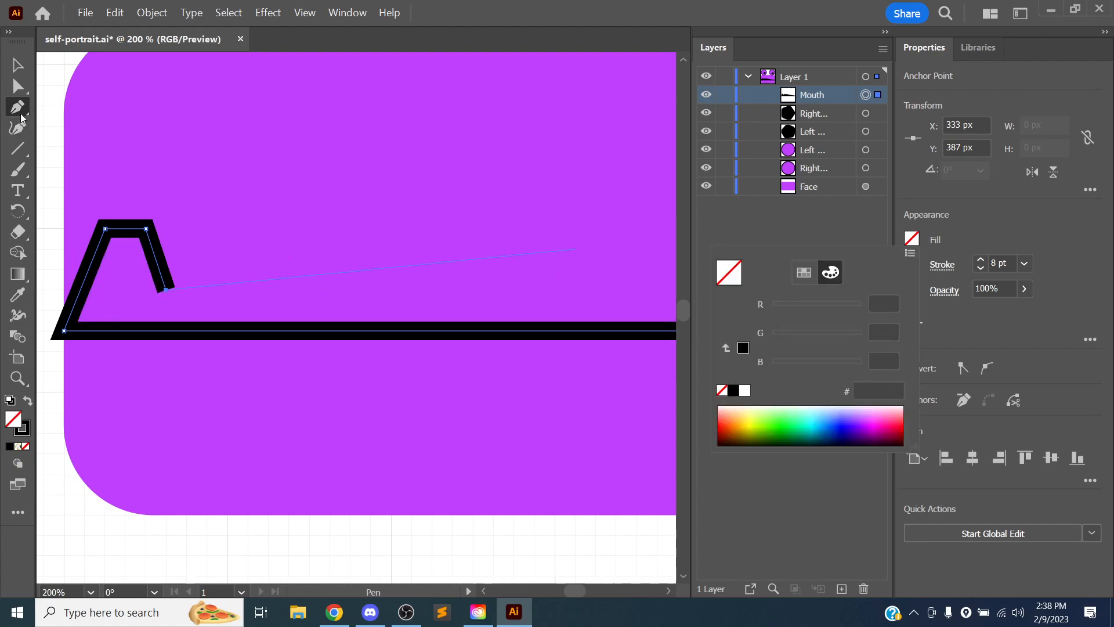
left_click(20, 114)
left_click(248, 290)
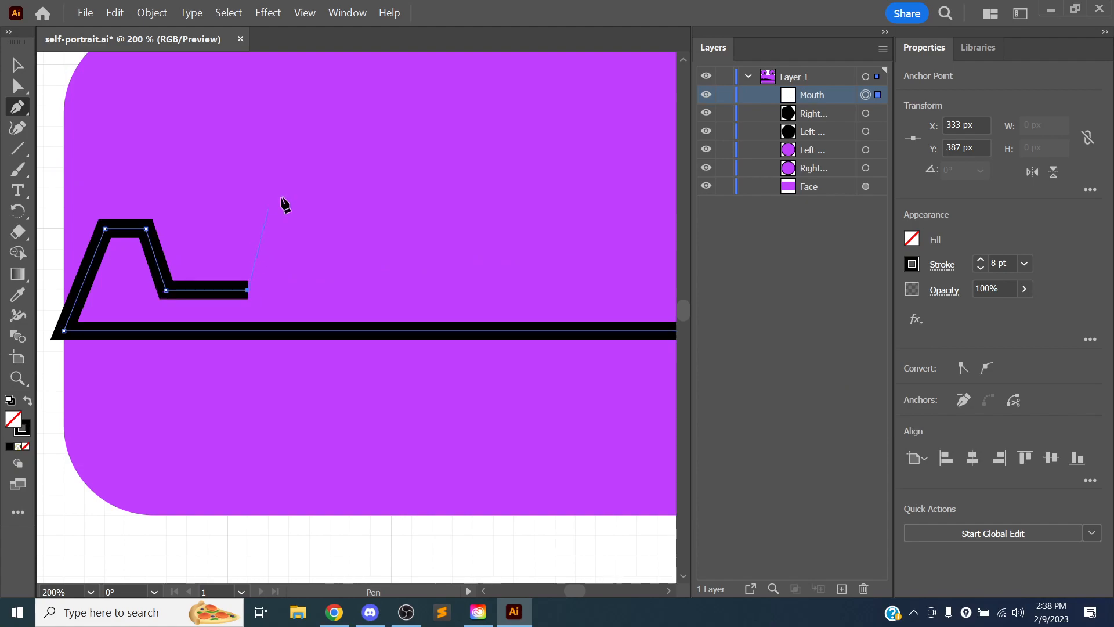
left_click(284, 211)
left_click(329, 209)
left_click(343, 283, "ctrl")
left_click(350, 286)
left_click_drag(408, 265, 351, 269)
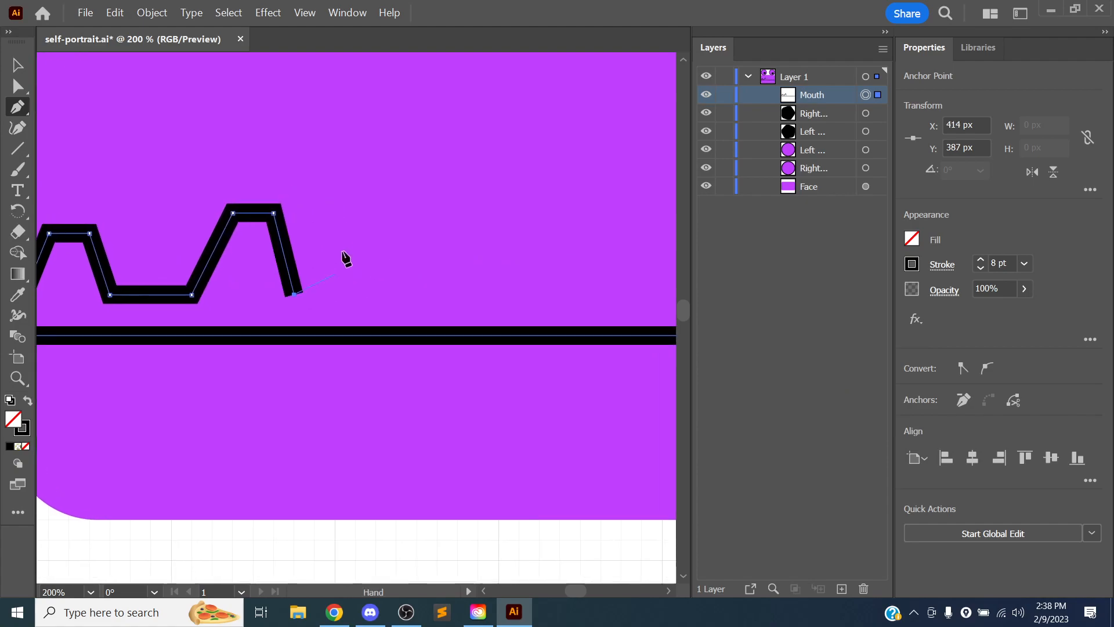
Extend the Mouth path with a flat gap and a taller flat-topped third tooth ending at X 477, Y 387 px
left_click(354, 292)
left_click(376, 192)
left_click(437, 191)
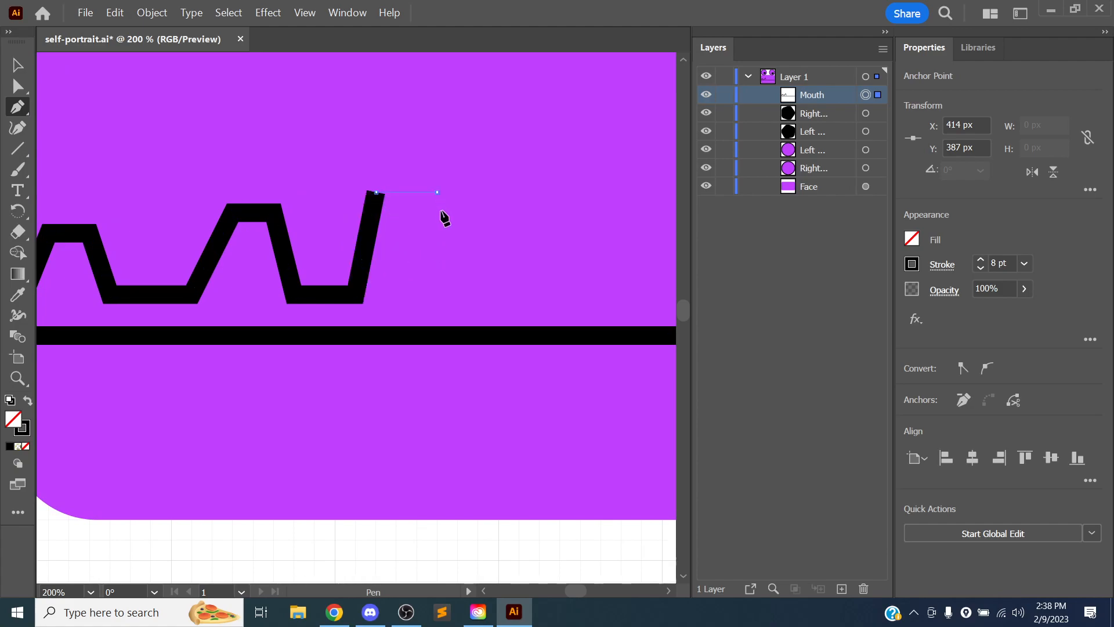
left_click(437, 294)
left_click_drag(464, 287, 343, 285)
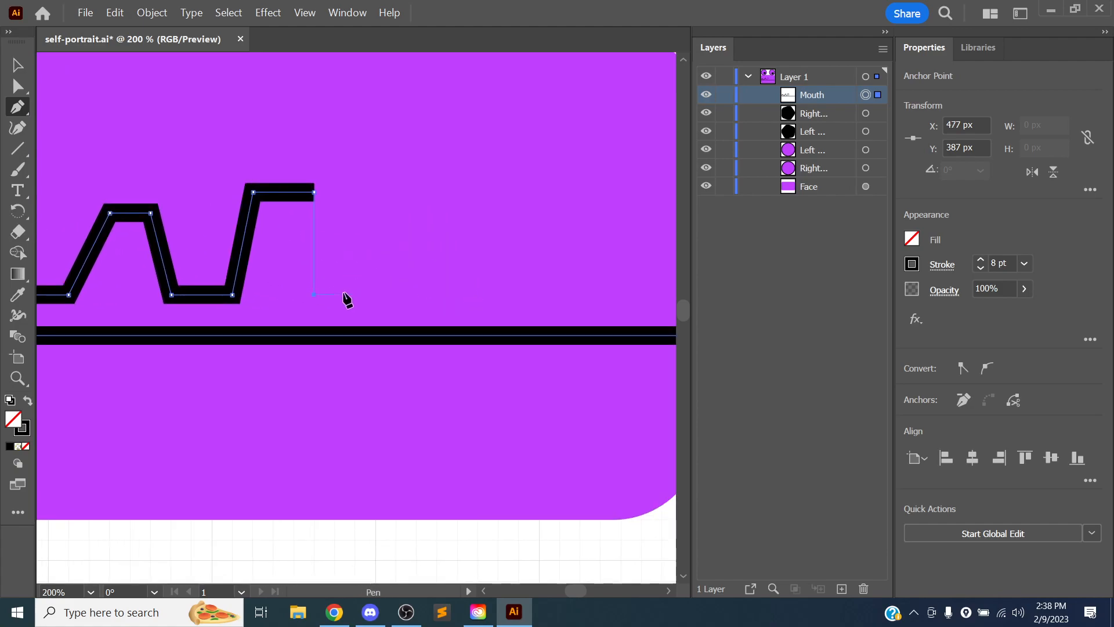
Add a slanted fourth tooth to the Mouth path, peaking at X 513, Y 351 px and dropping vertically to the gap line
left_click(355, 294)
left_click(395, 212)
scroll(398, 218, "right", 3)
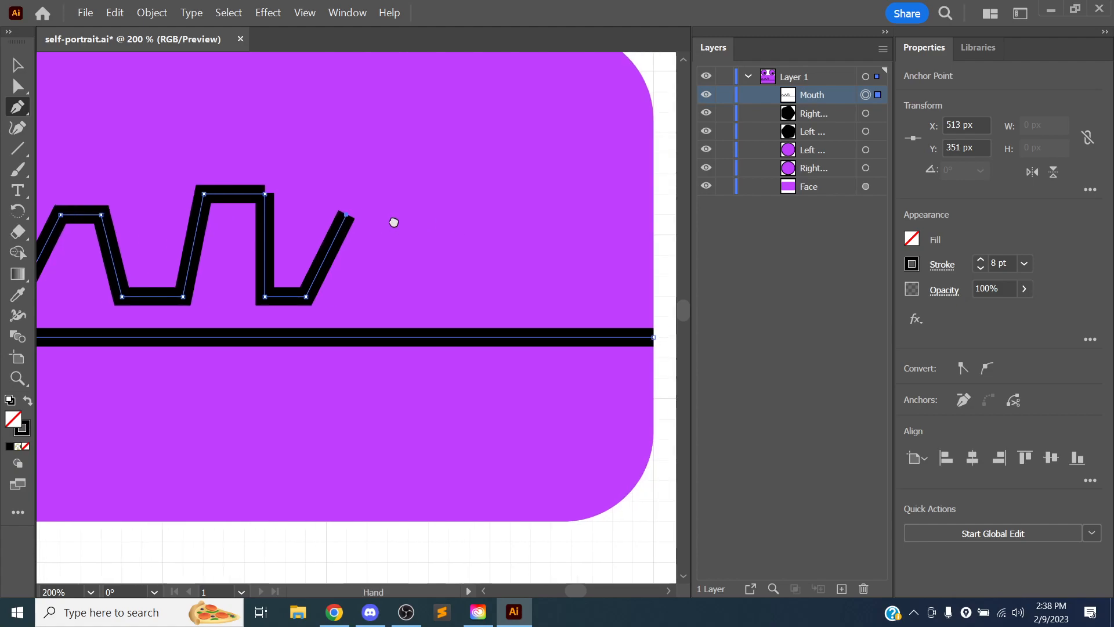
left_click(383, 230)
left_click(384, 290)
left_click_drag(442, 282, 392, 279)
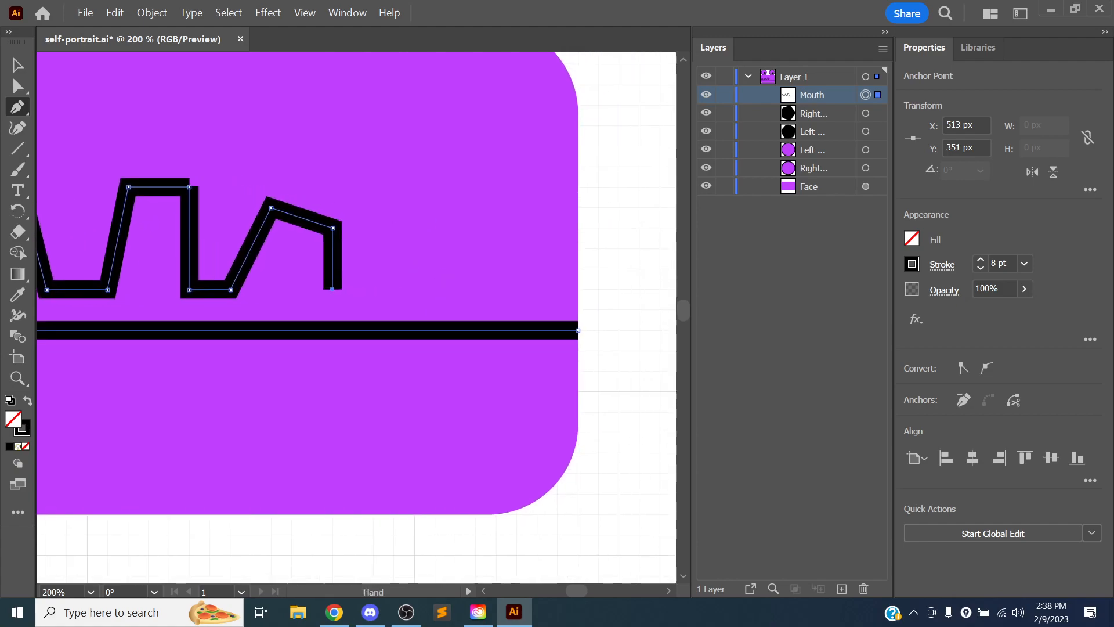
Add the fifth tooth, slope the Mouth path down to X 639, Y 387 px, and close it at the line's end at X 648, Y 405 px
left_click(414, 289)
left_click(455, 207)
left_click(496, 207)
left_click(496, 268)
left_click_drag(530, 268, 458, 251)
left_click(484, 272)
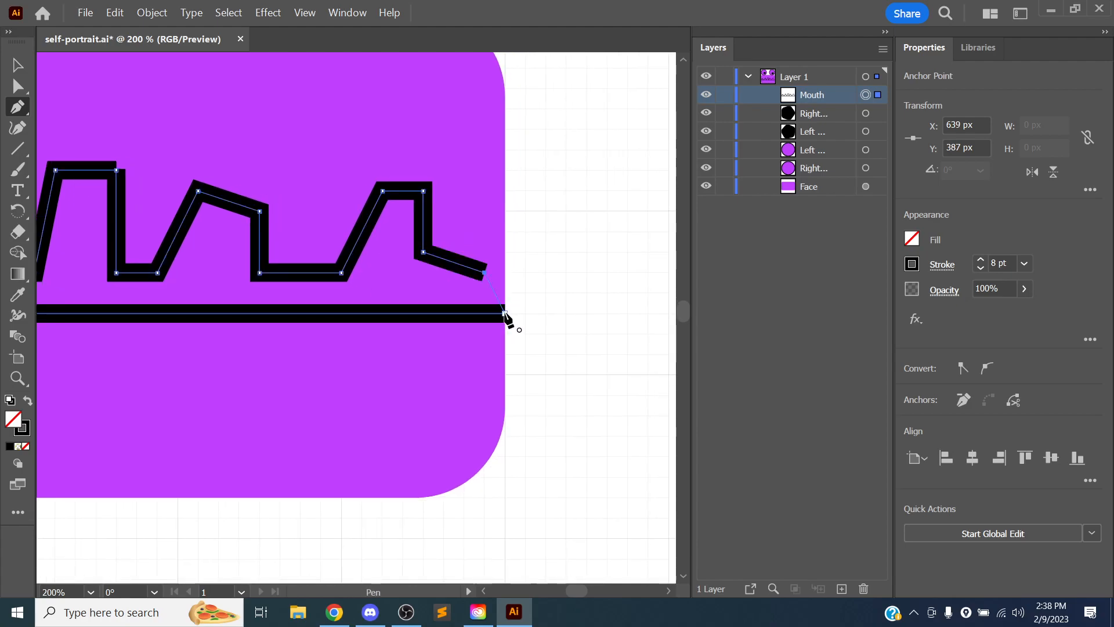
left_click(505, 314)
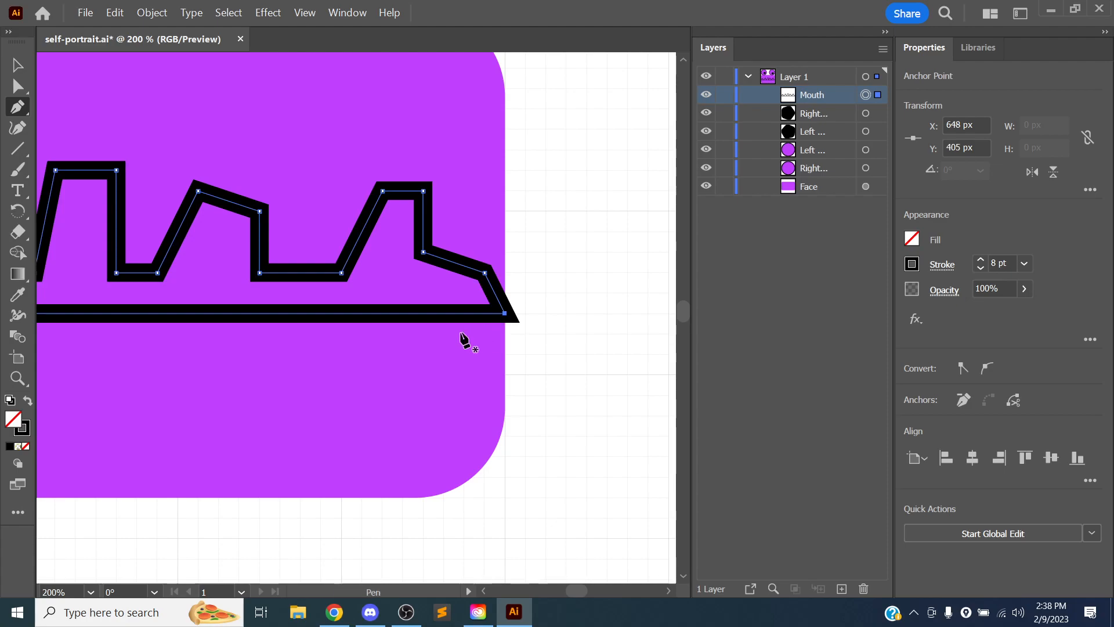
Try rounding the Mouth path's right-end corner with Direct Selection, reaching a radius of about 6.6 px, and undo it
left_click_drag(391, 283, 597, 255)
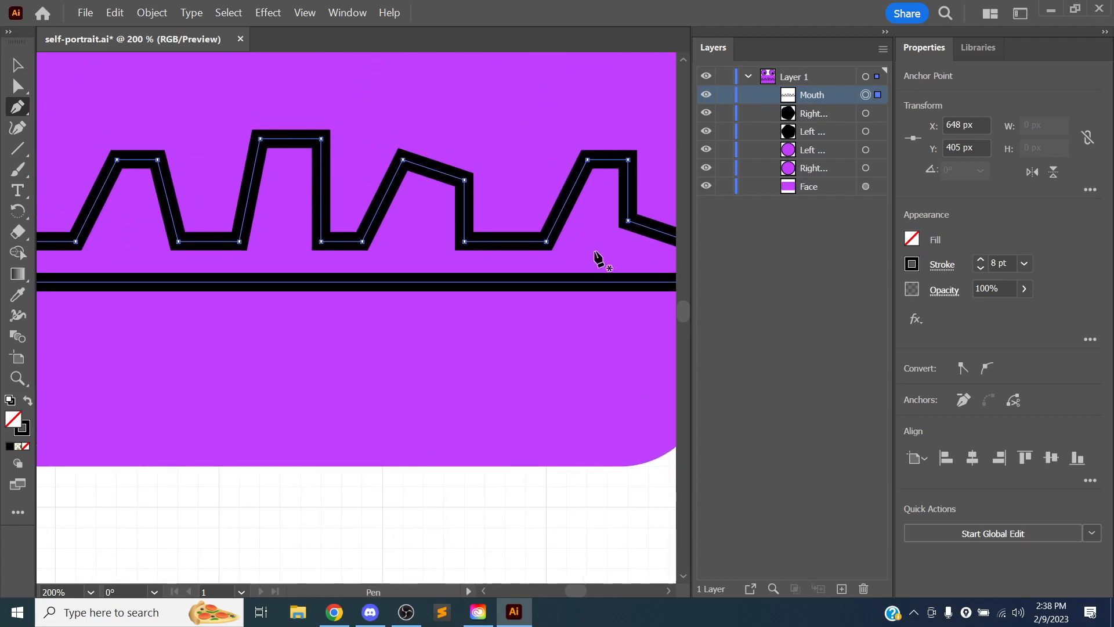
key("ctrl+minus")
left_click_drag(289, 376, 638, 377)
key("ctrl+plus")
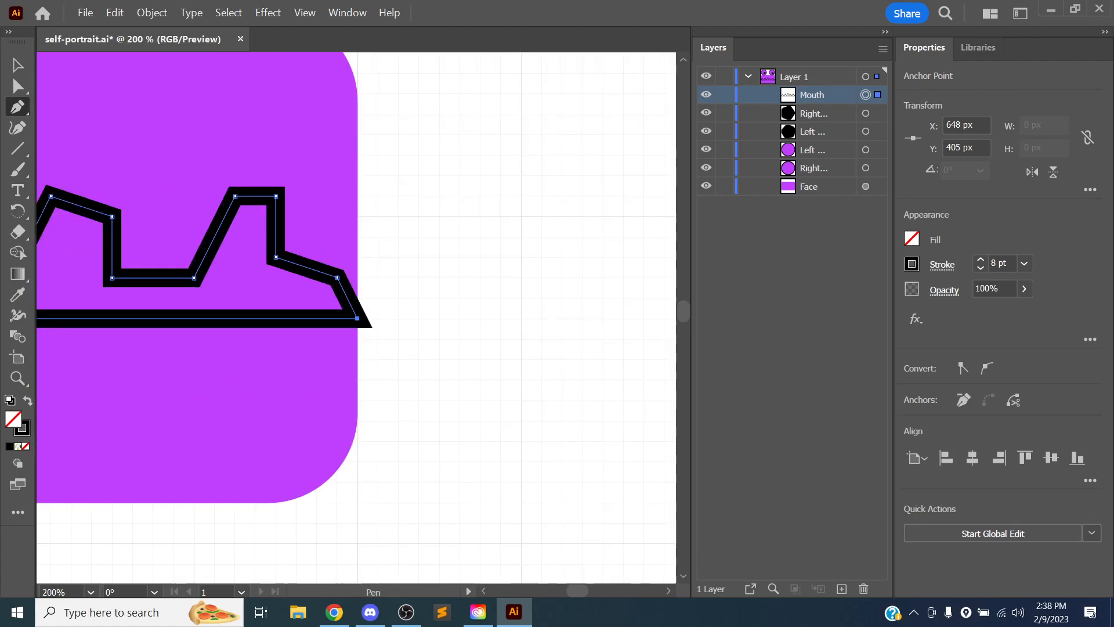
key("ctrl+plus")
key("ctrl+plus")
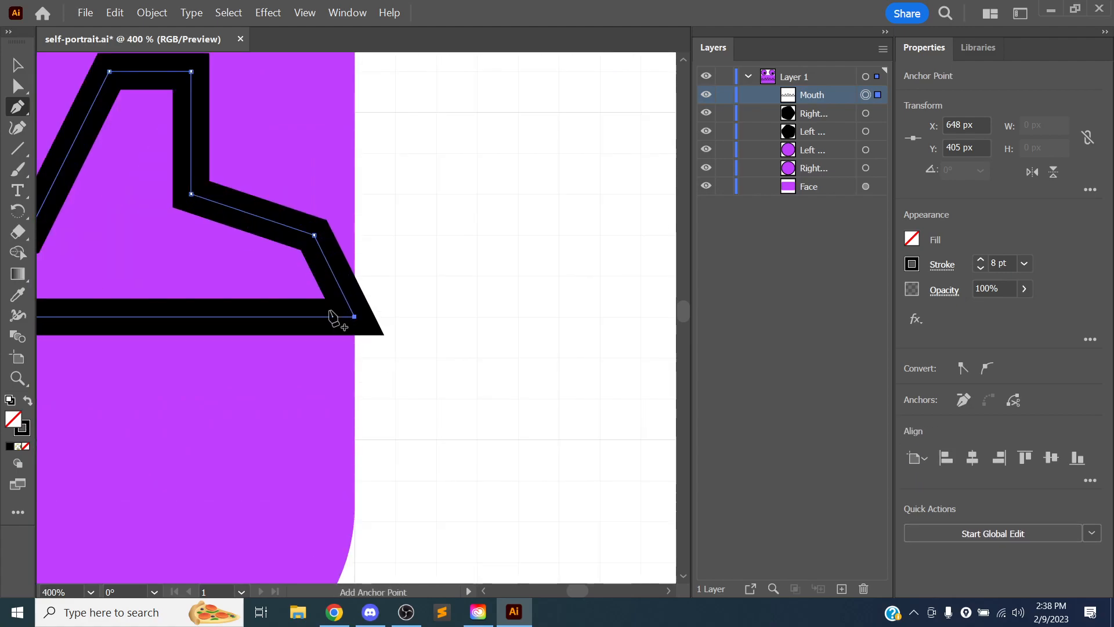
left_click(18, 88)
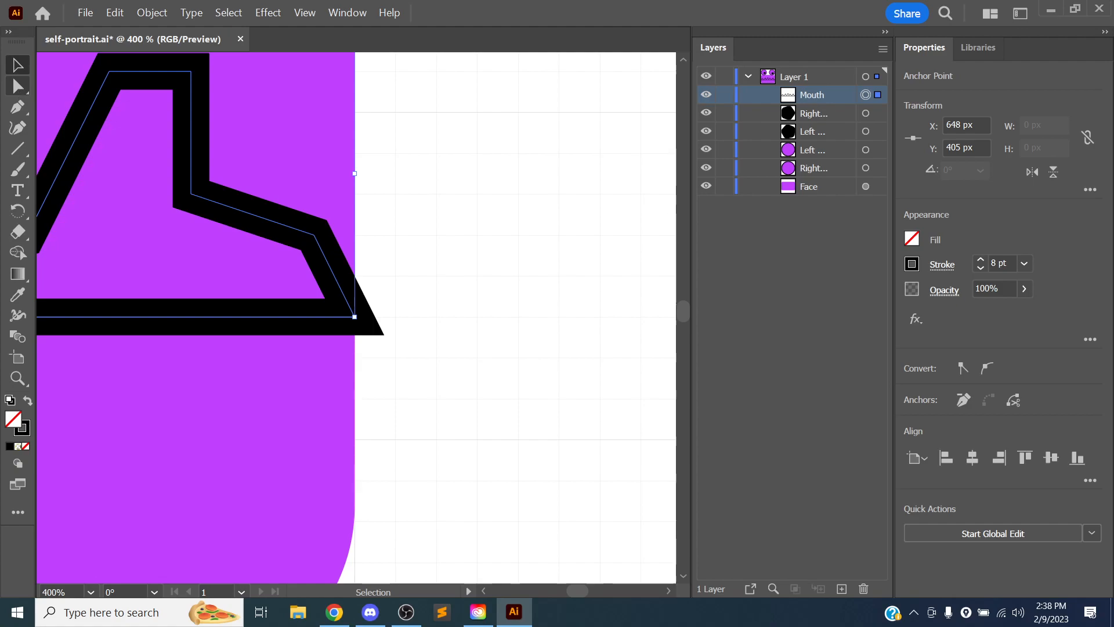
left_click(18, 88)
left_click_drag(337, 317, 336, 357)
key("ctrl+z")
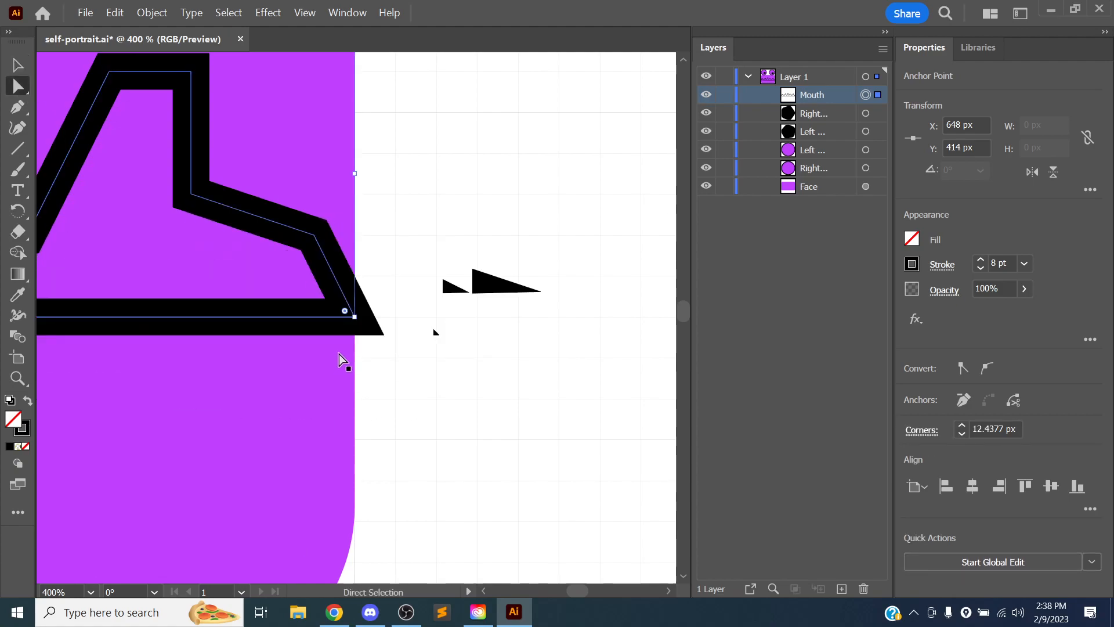
left_click_drag(343, 312, 305, 283)
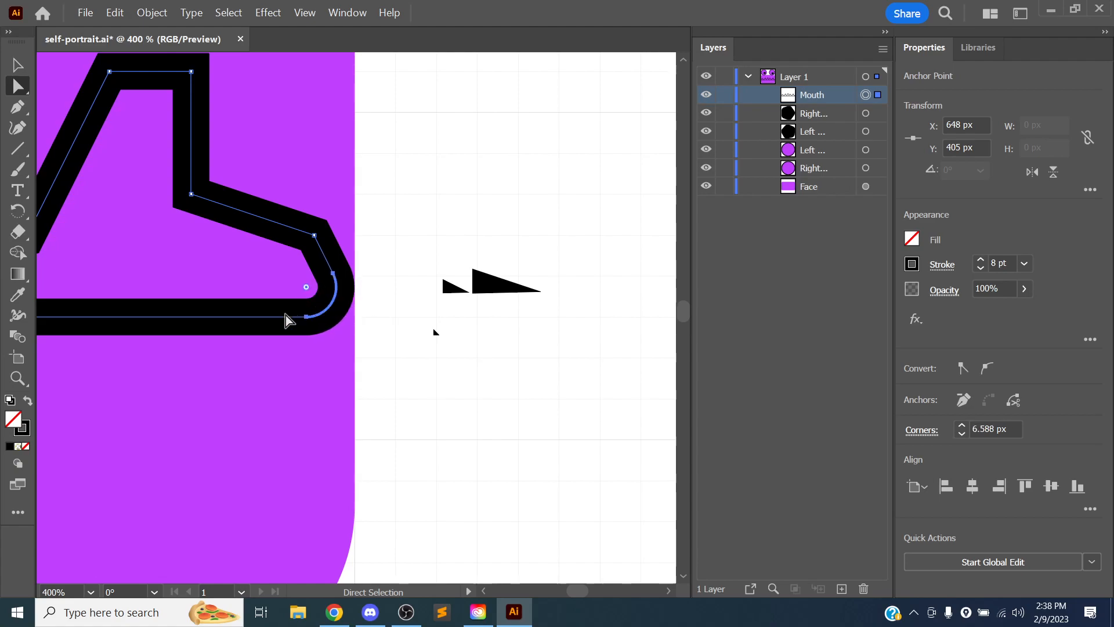
key("ctrl+z")
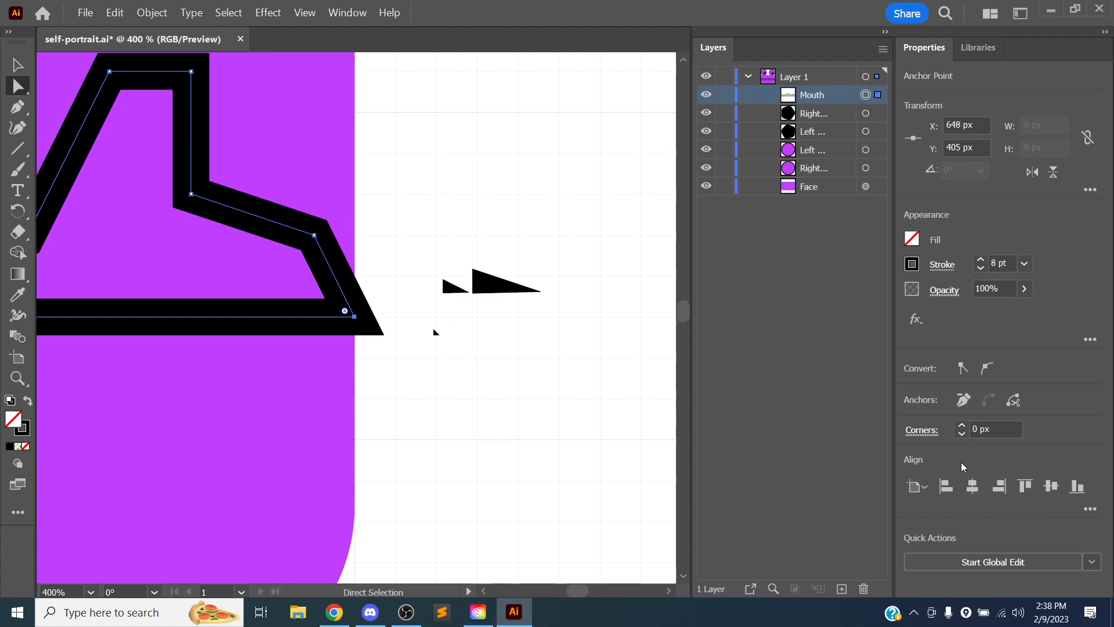
Try stepped corner radii and a smooth-point conversion on the Mouth path's right-end anchor, restoring a sharp corner with 0 px radius
left_click(961, 425)
left_click(961, 424)
left_click(962, 425)
left_click(961, 425)
left_click(961, 425)
left_click(961, 434)
left_click(961, 432)
left_click(961, 432)
left_click(961, 432)
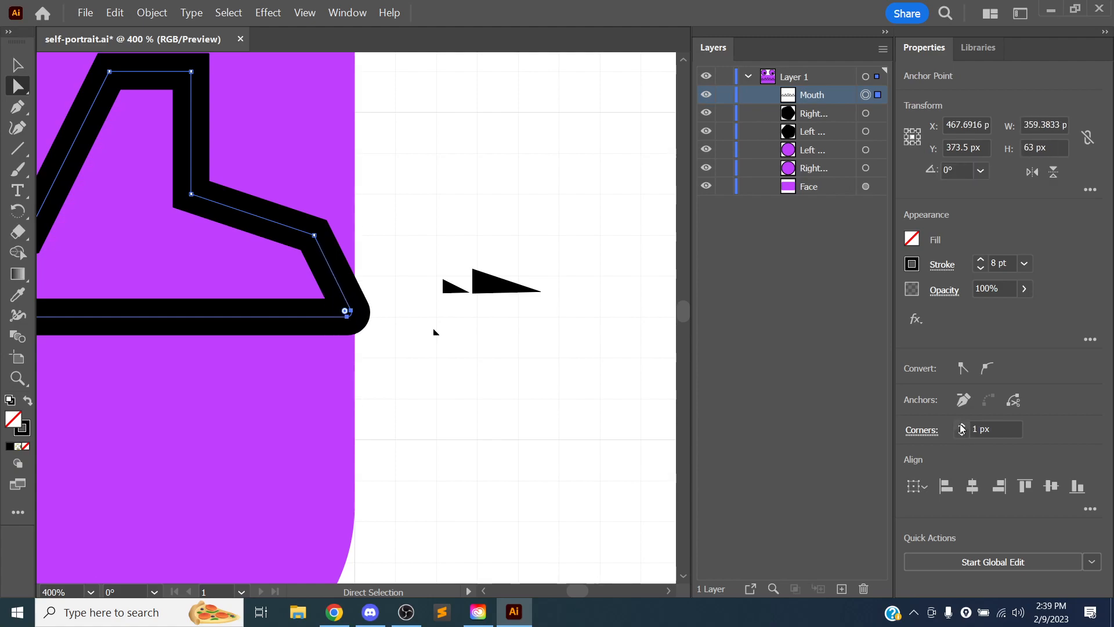
left_click(961, 431)
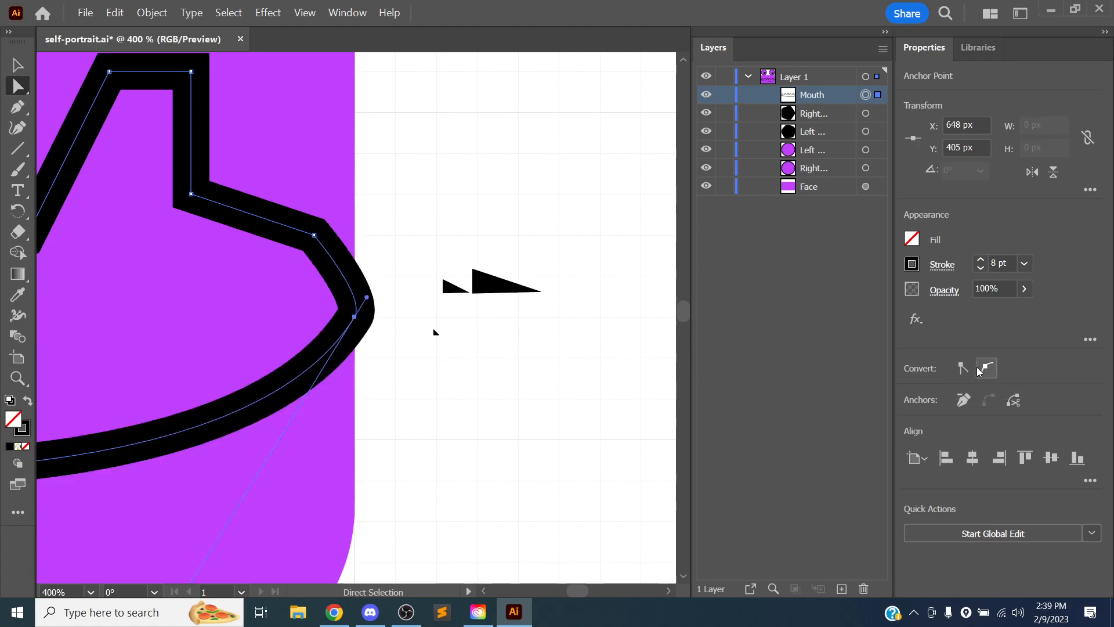
left_click(980, 370)
key("ctrl+z")
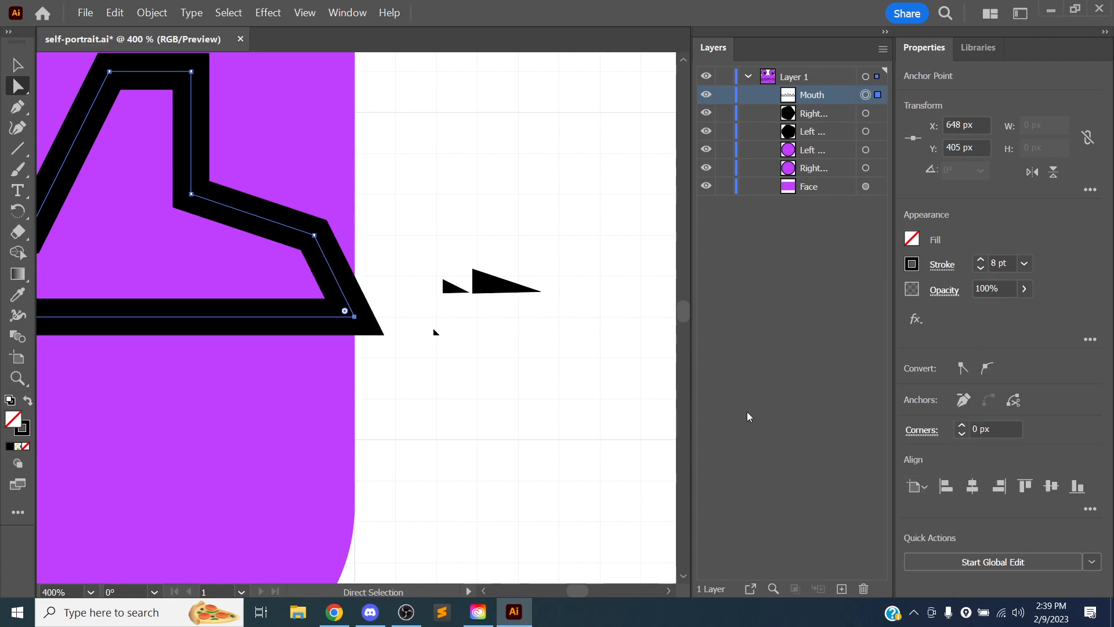
Examine the extended Appearance and Align options for the Mouth path's right-end anchor, choosing alignment to the selection
scroll(348, 369, "left", 3)
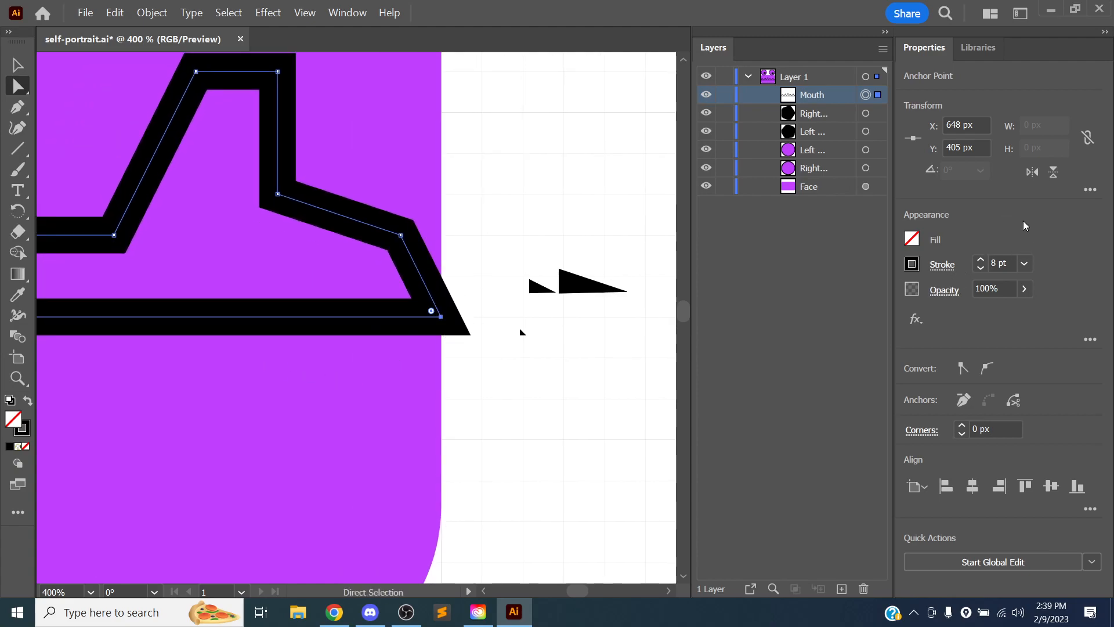
left_click(1090, 338)
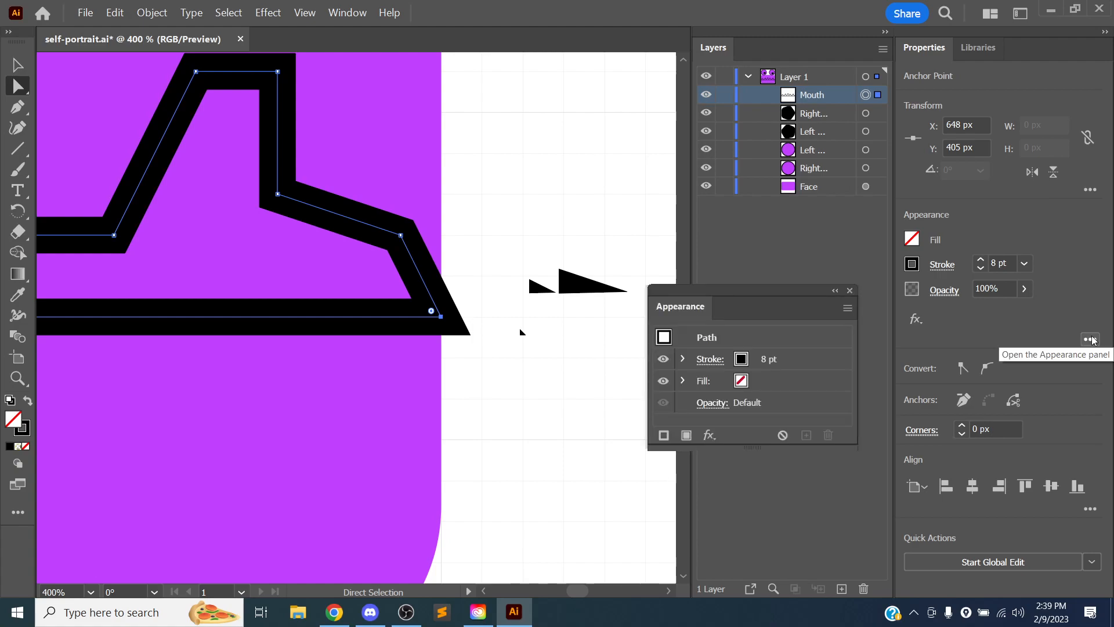
left_click(850, 291)
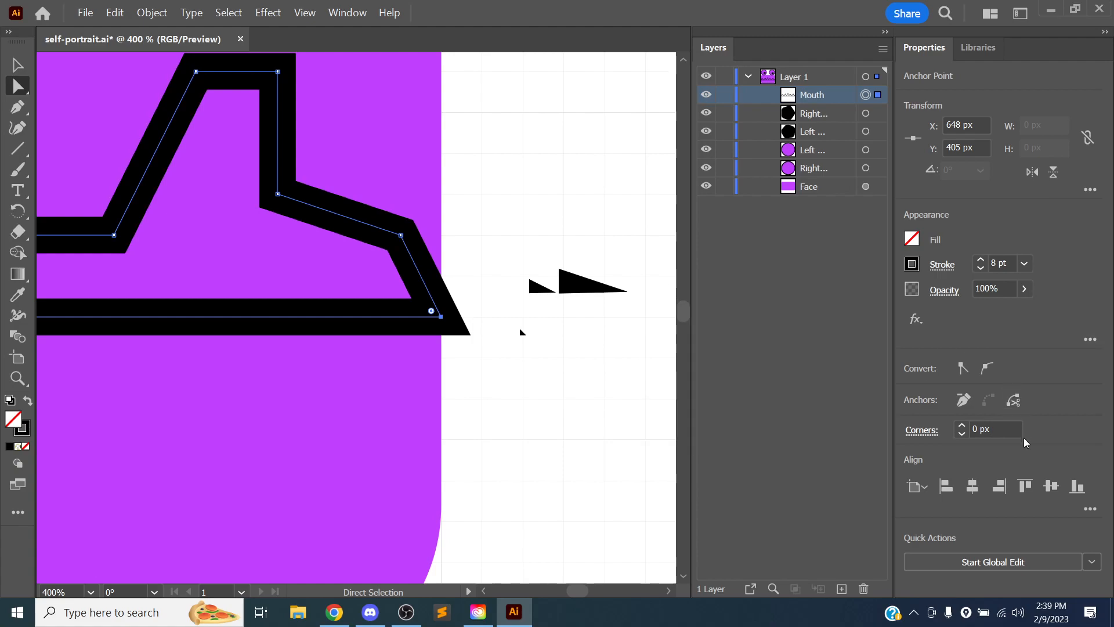
left_click(1090, 509)
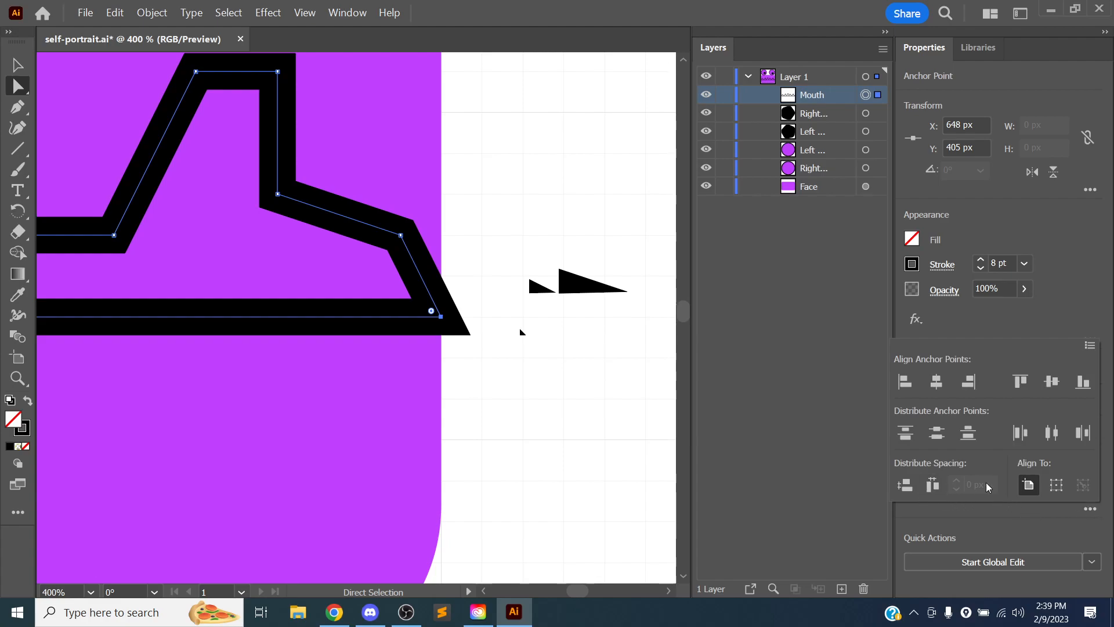
left_click(1060, 488)
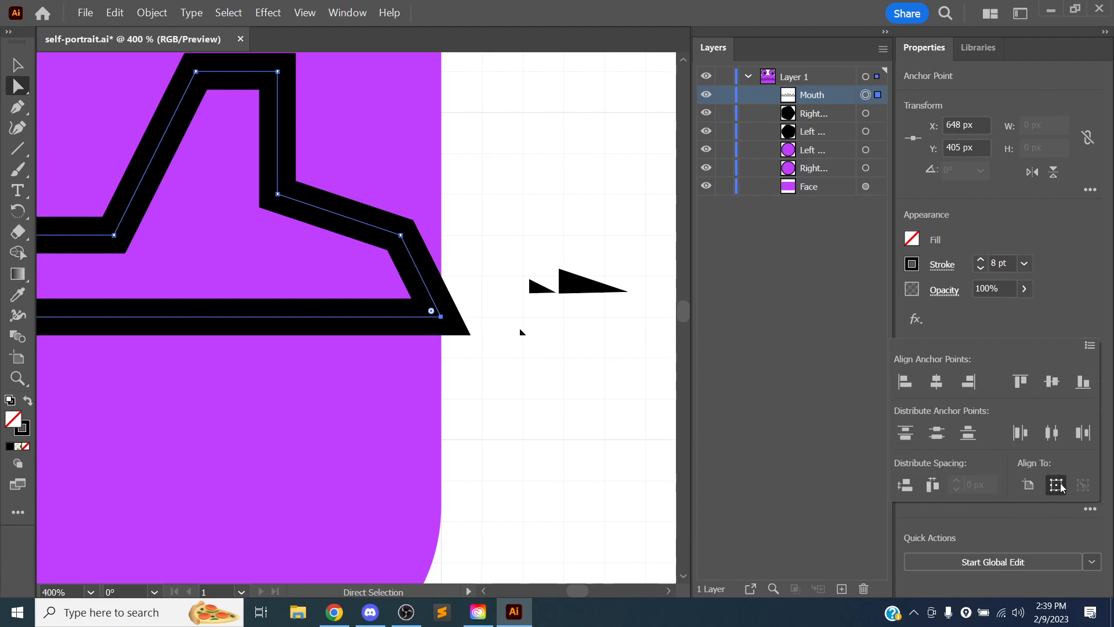
left_click(1090, 511)
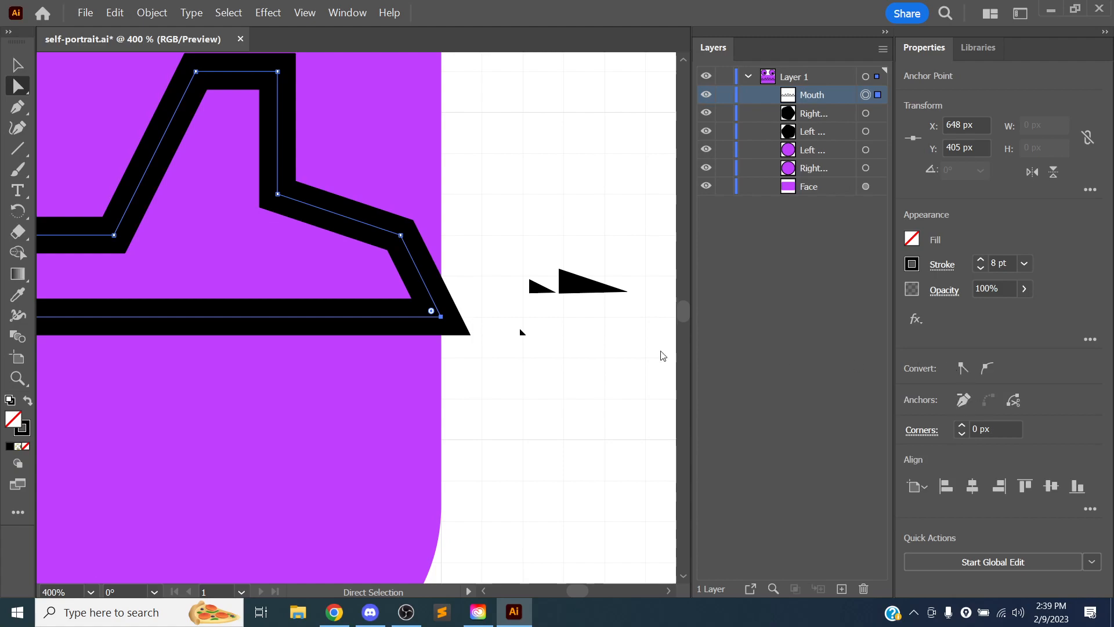
Try deleting the anchor at the base of the last tooth and placing a separate Pen point near the mouth's right end, undoing both
left_click(18, 107)
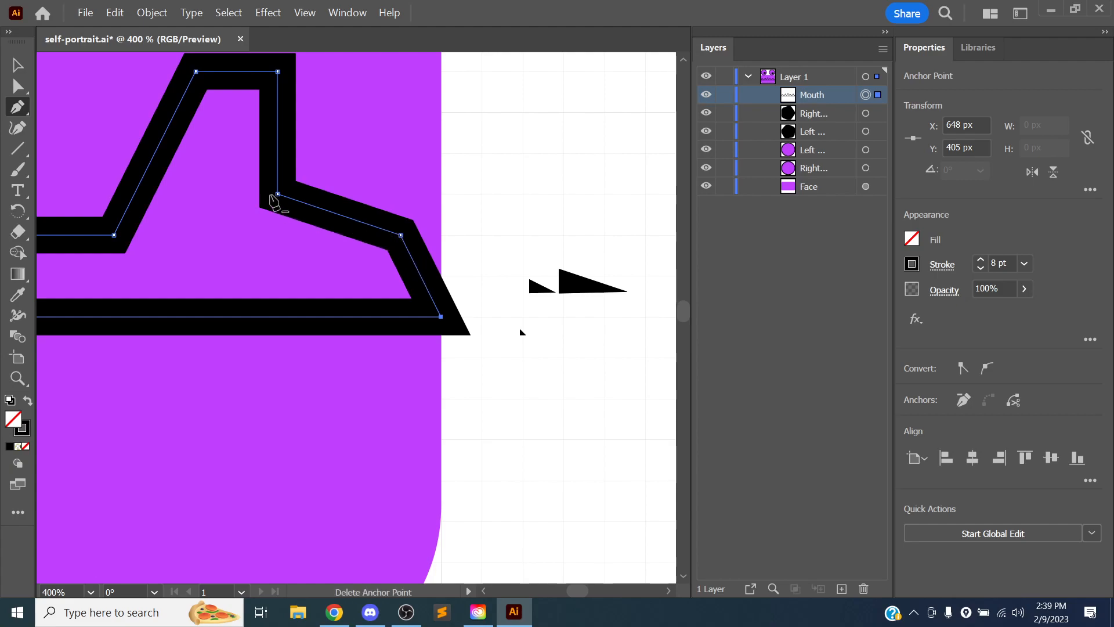
left_click(277, 194)
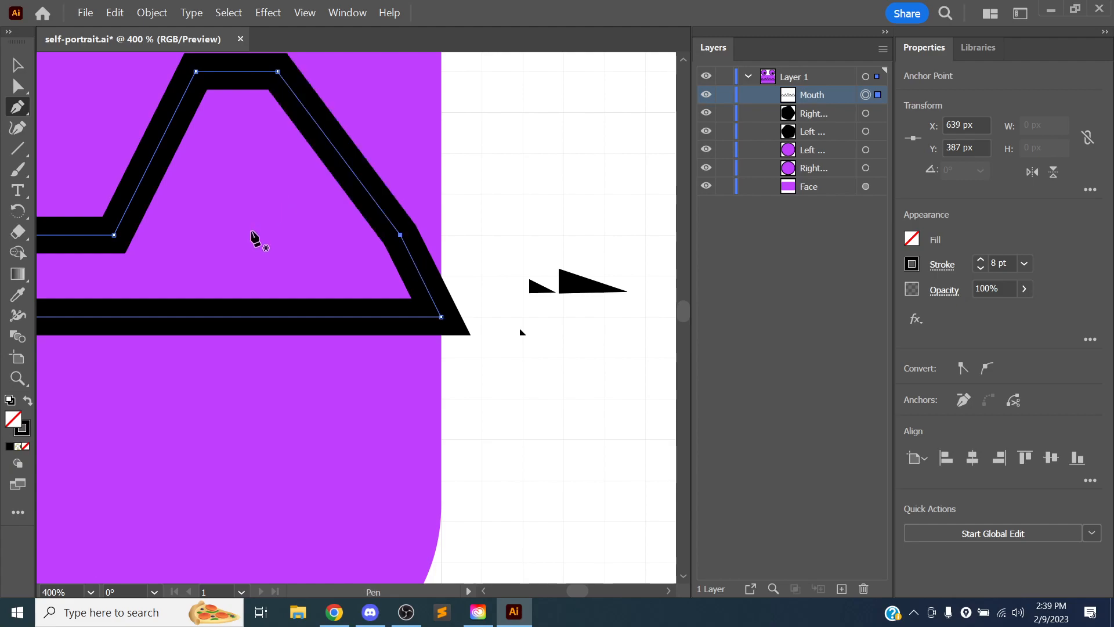
key("ctrl+z")
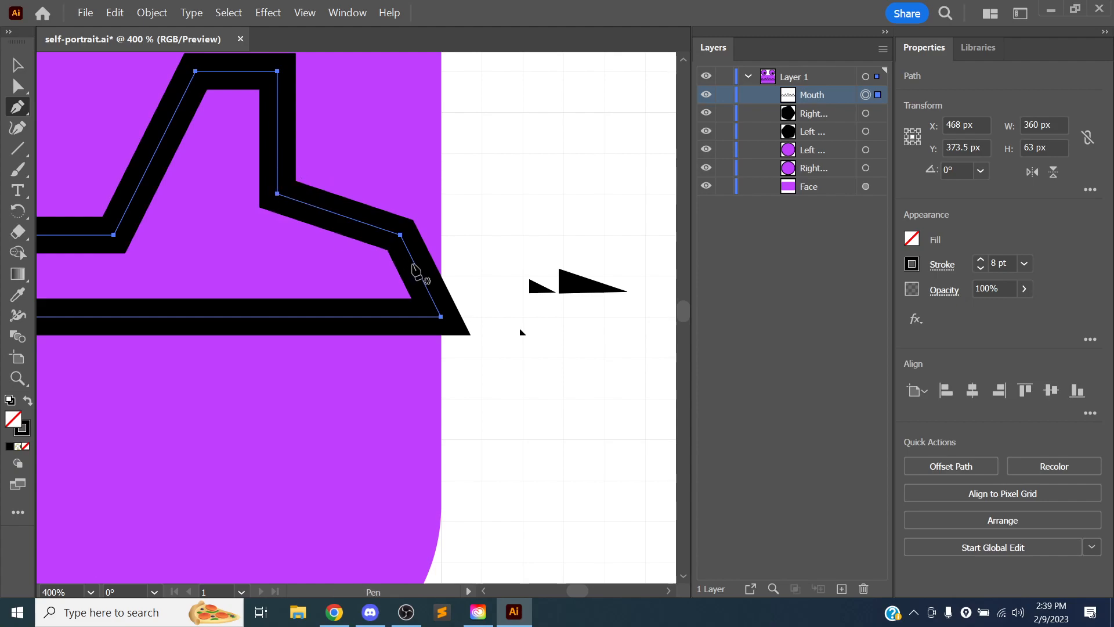
left_click(418, 272)
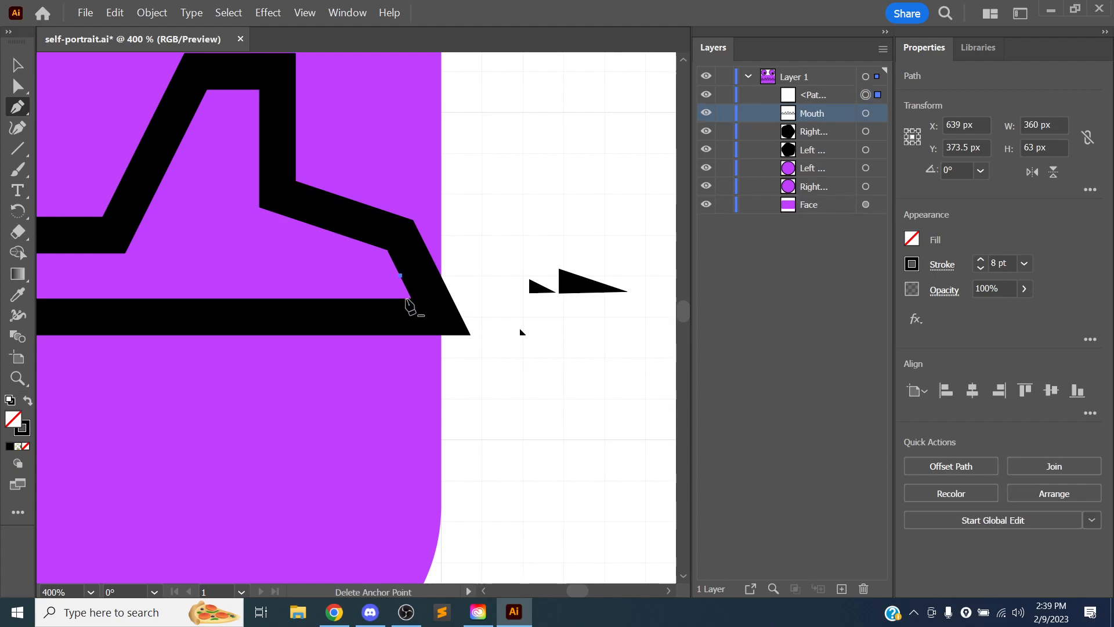
key("ctrl+z")
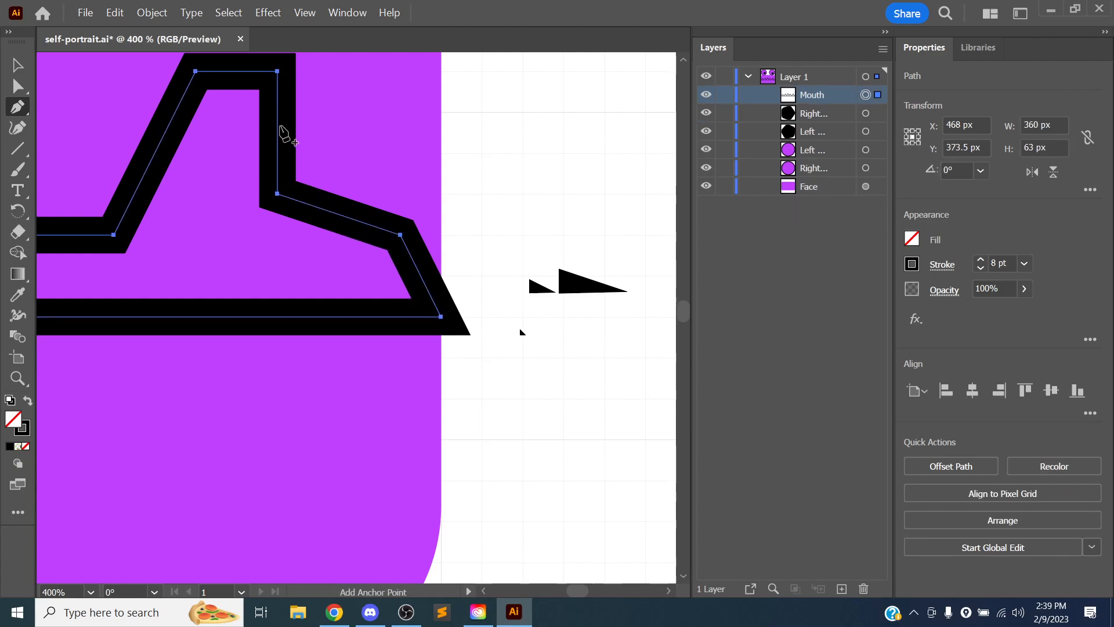
Add an anchor point at X 612, Y 360 px on the vertical edge of the Mouth path's last tooth
left_click(277, 112)
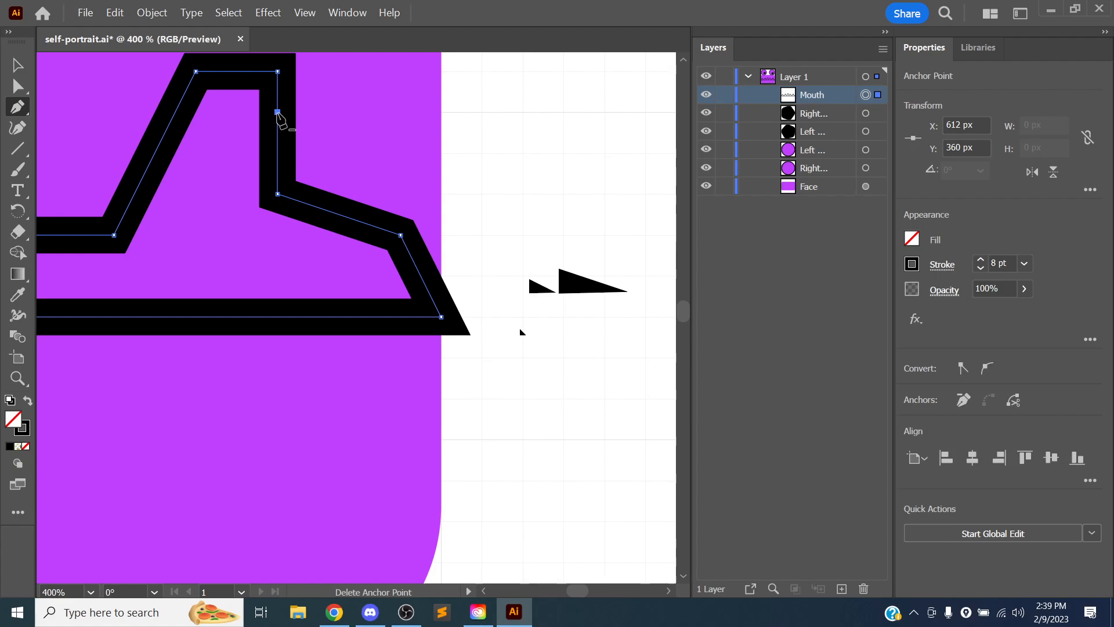
key("a")
mouse_move(277, 113)
left_mouse_down()
mouse_move(351, 139)
mouse_move(312, 130)
mouse_move(279, 152)
mouse_move(286, 117)
left_mouse_up()
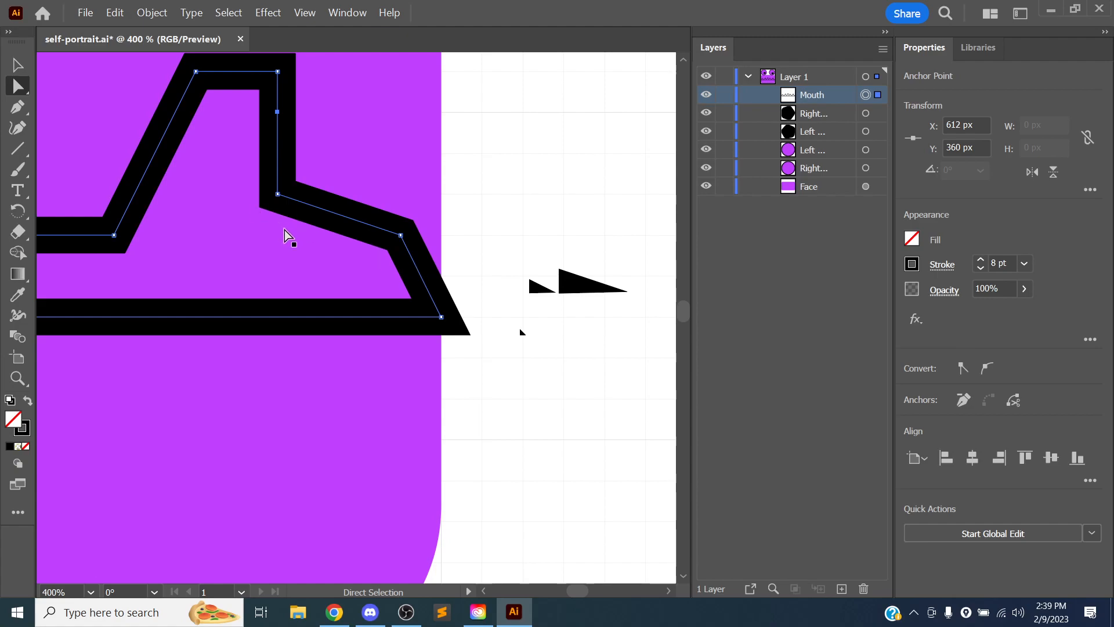
Try placing a separate Pen point at X 648, Y 396 px beside the mouth's right end, undoing it
key("p")
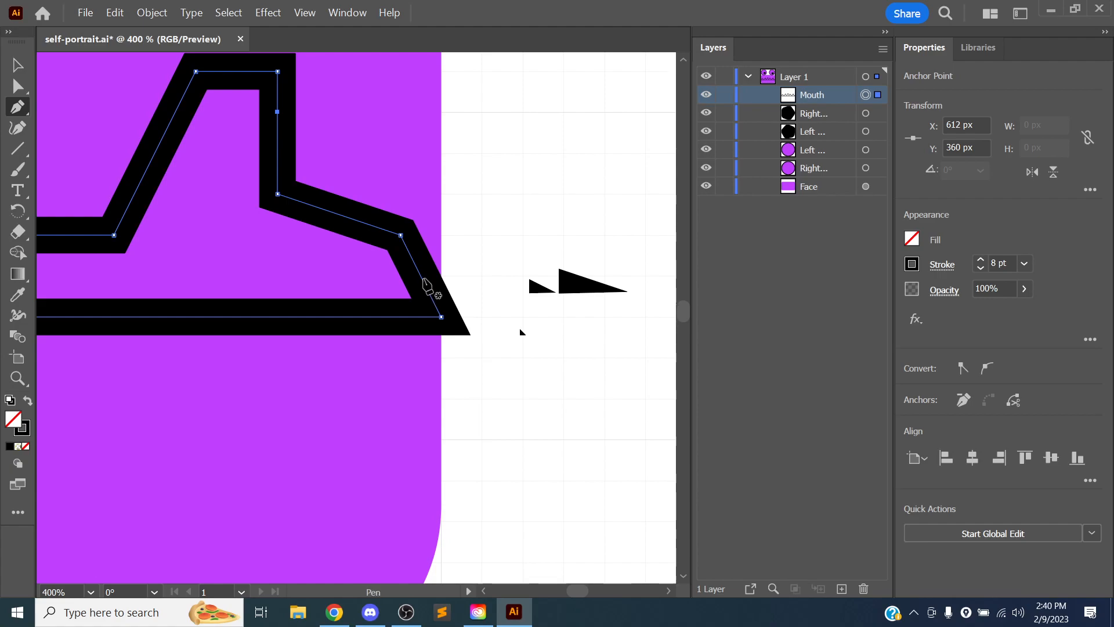
left_click(440, 275)
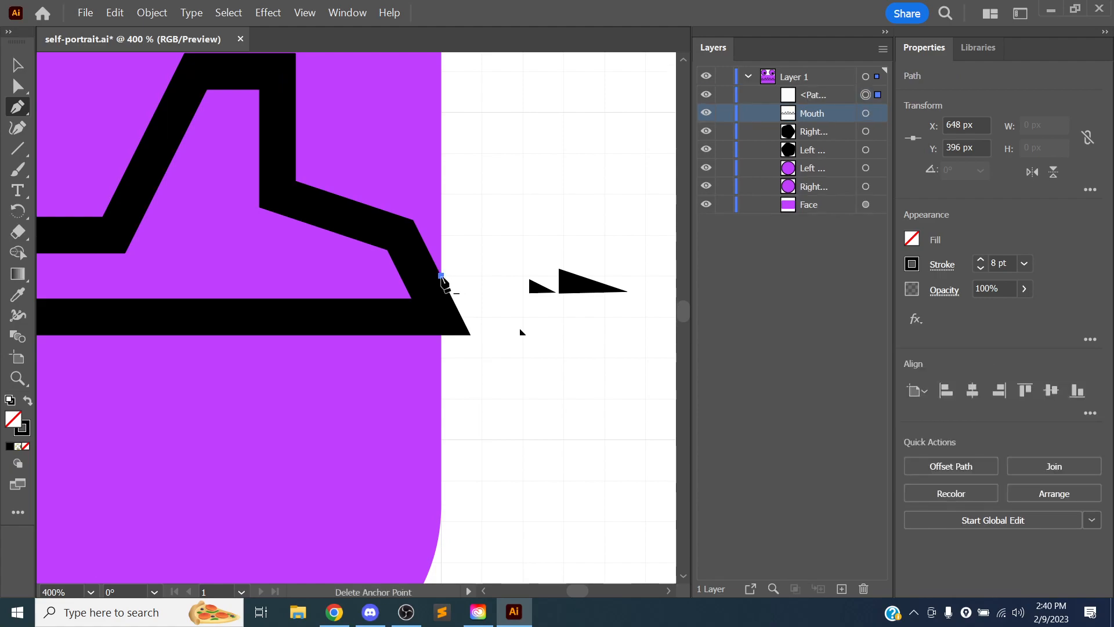
left_click(441, 275)
key("ctrl+z")
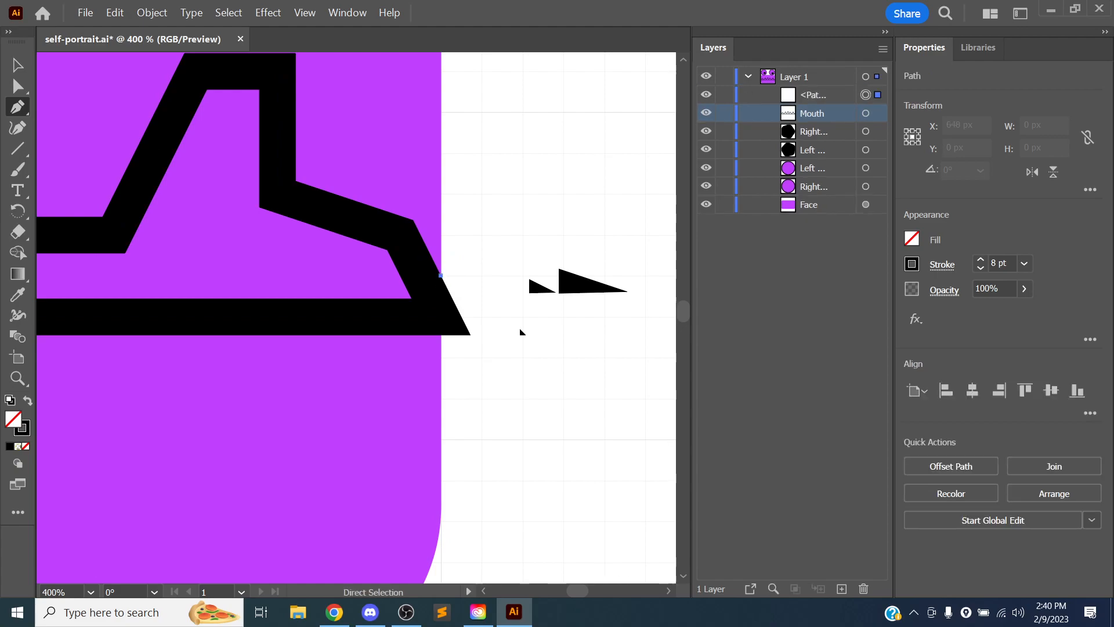
key("ctrl+z")
left_click(22, 110)
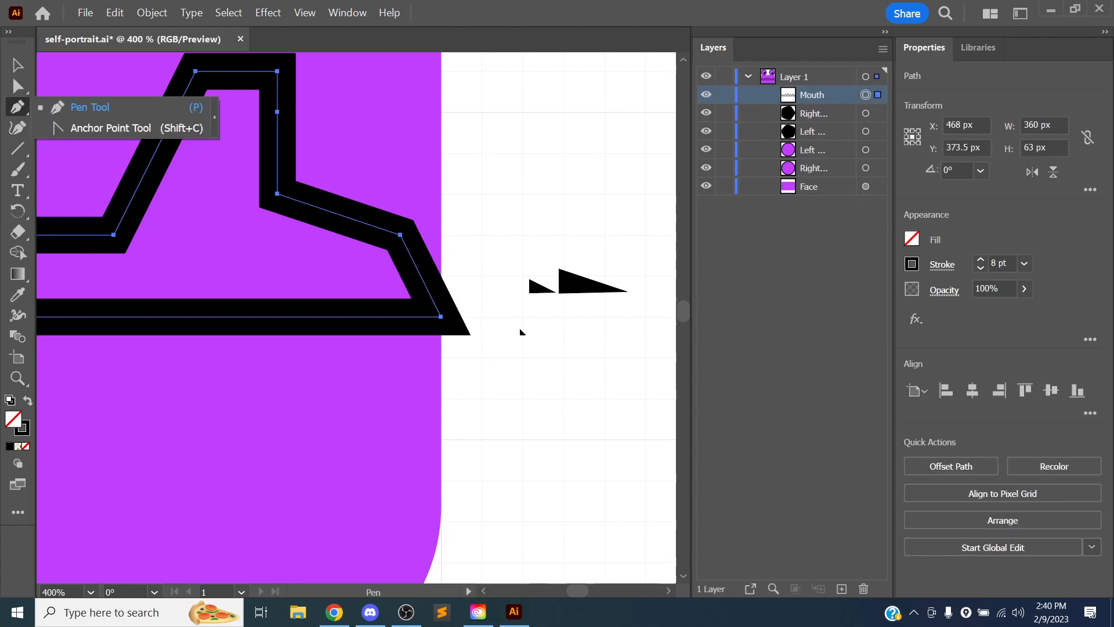
left_click(24, 109)
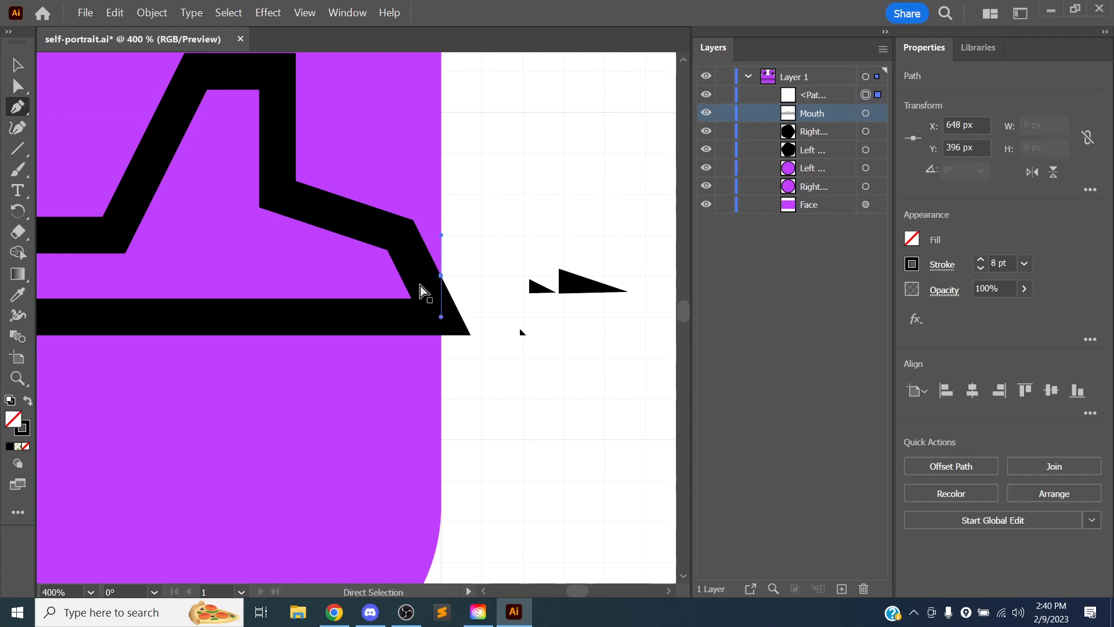
Move the Mouth path's upper right-end anchor up to the face's right edge and add an anchor at X 648, Y 387 px below it
key("a")
left_click_drag(400, 236, 441, 154)
left_click(404, 237)
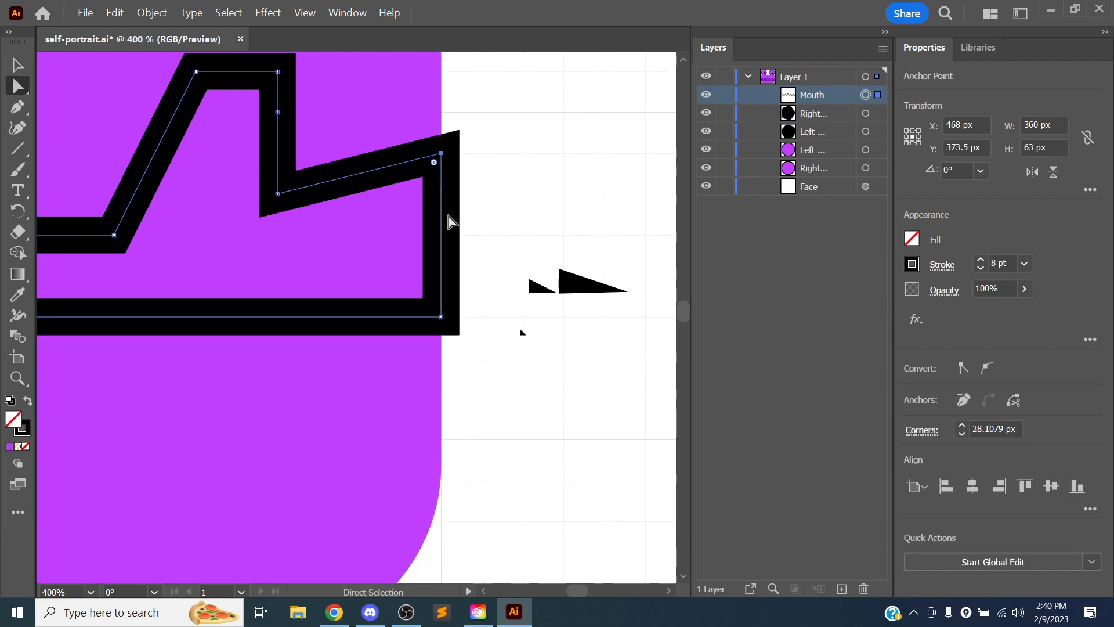
key("p")
left_click(441, 234)
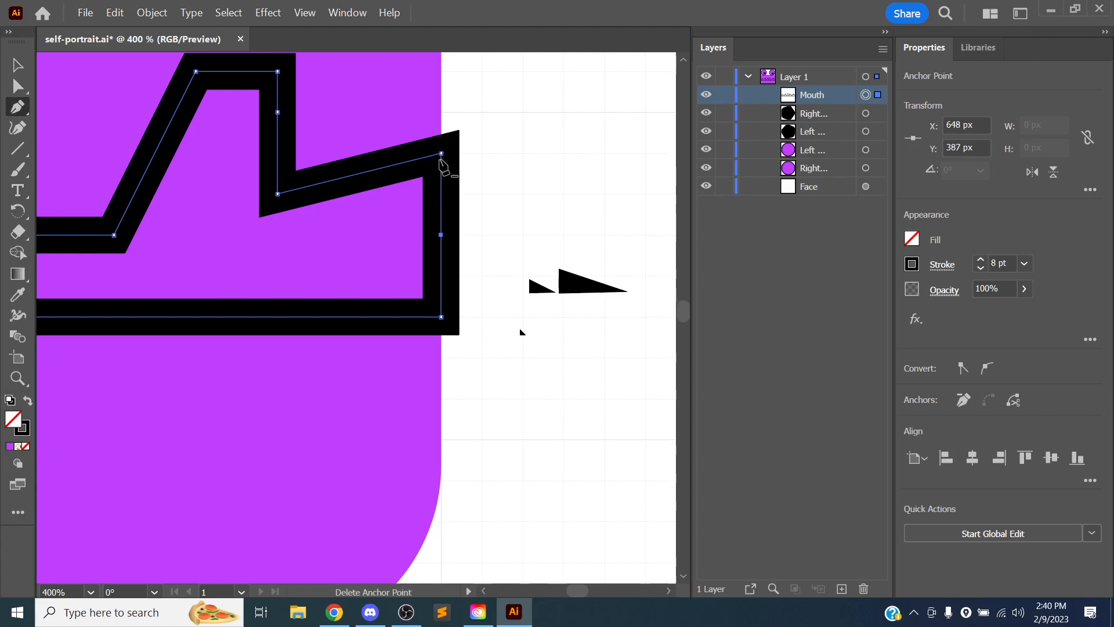
Raise the mouth's upper right corner slightly and shift the last tooth's vertical edge right and down to reshape the gap
key("a")
left_click_drag(440, 159, 464, 169)
left_click_drag(491, 174, 587, 206)
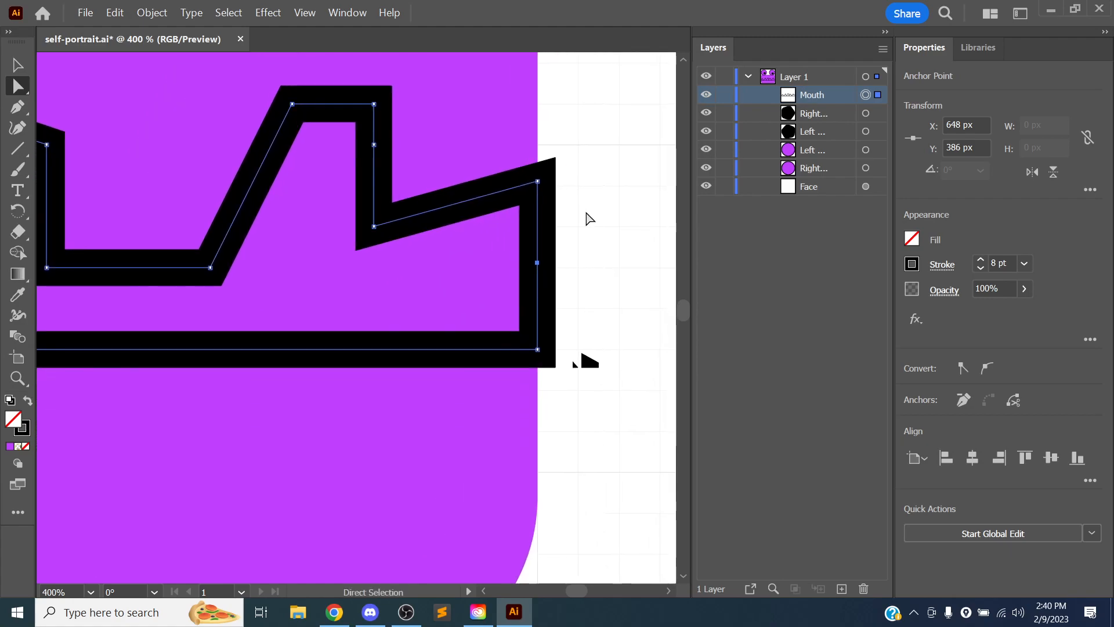
key("p")
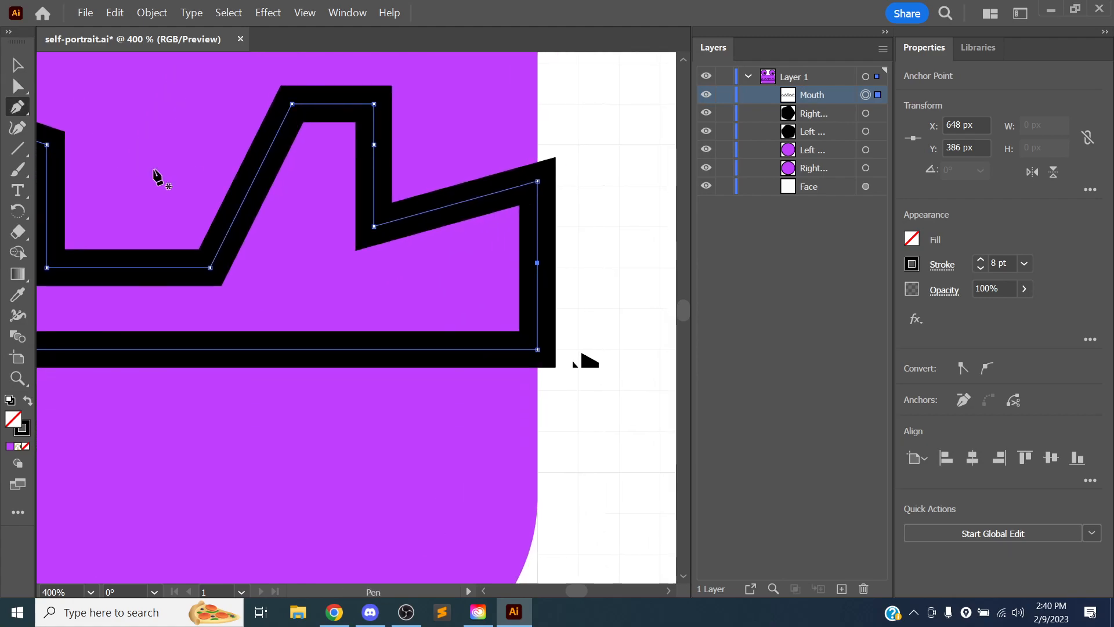
key("a")
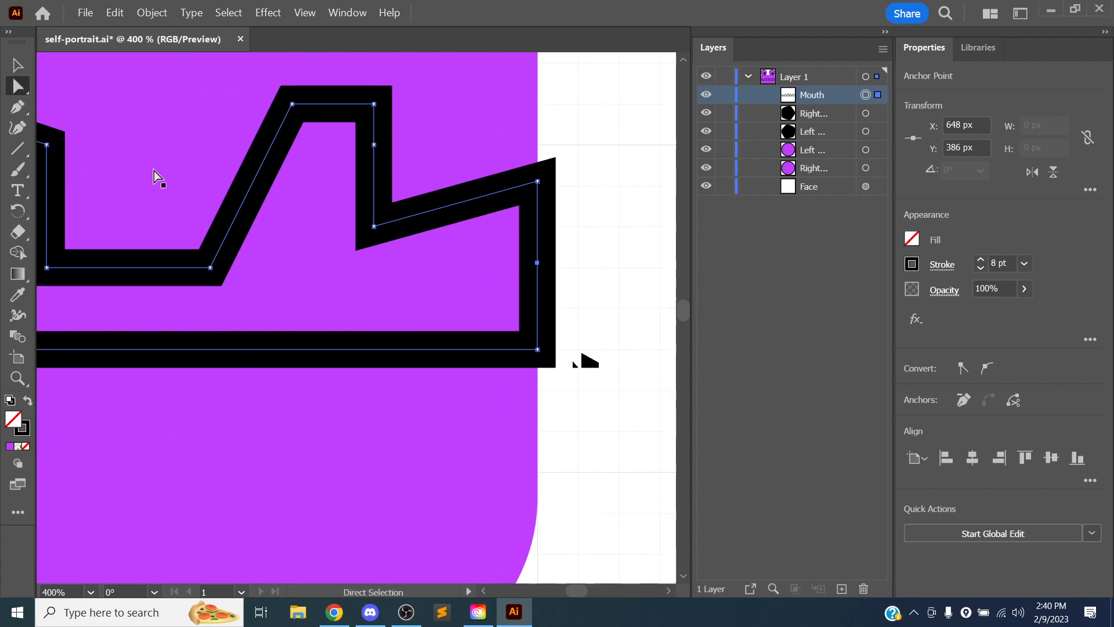
left_click_drag(371, 156, 413, 192)
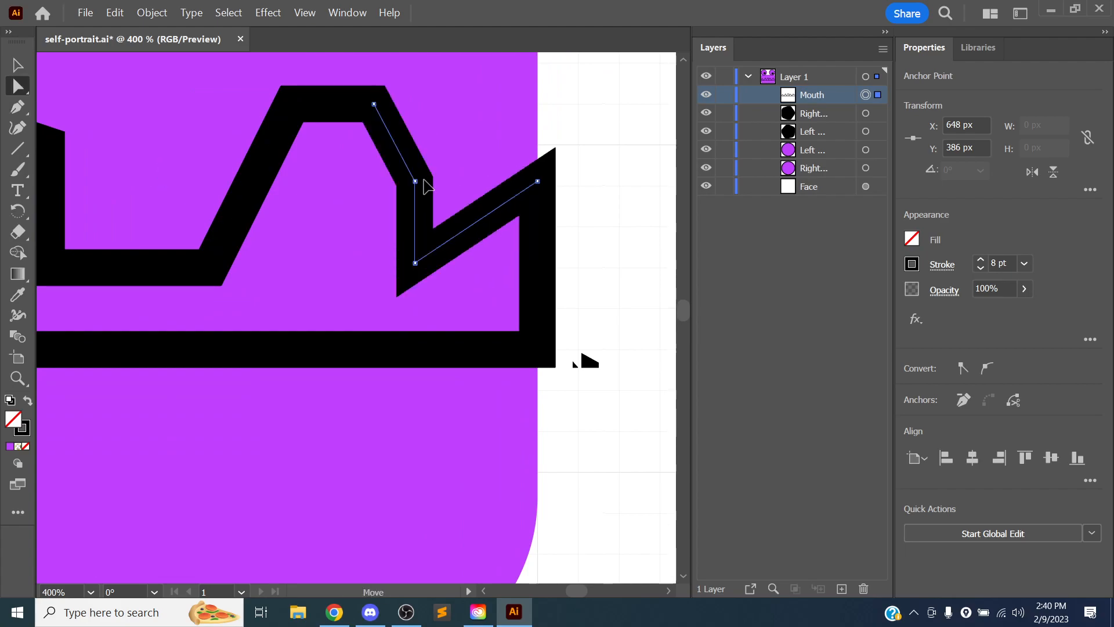
Fill the Mouth shape with white (FFFFFF) and reduce its black stroke to 4 pt
left_click_drag(275, 271, 434, 253)
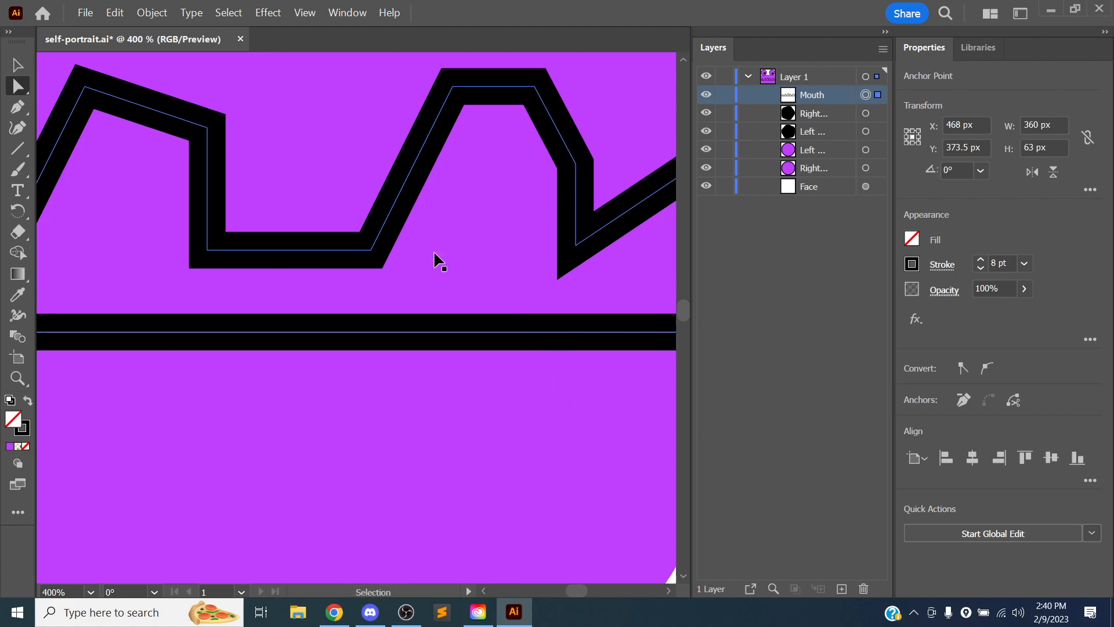
key("ctrl+minus")
key("ctrl+minus")
left_click_drag(203, 281, 572, 204)
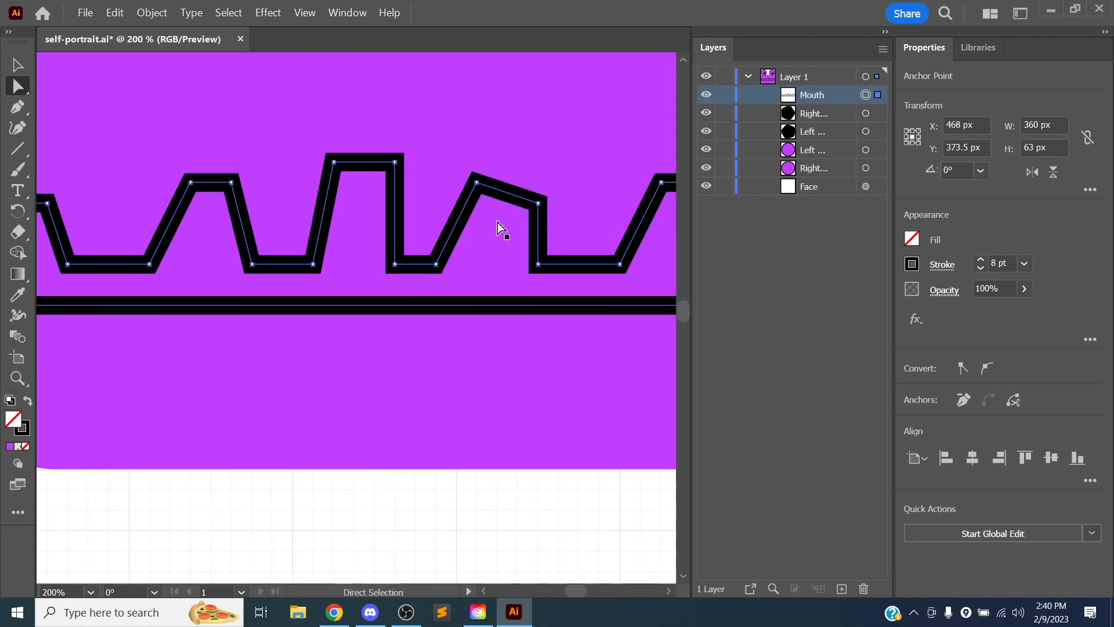
key("ctrl+minus")
left_click_drag(200, 272, 466, 243)
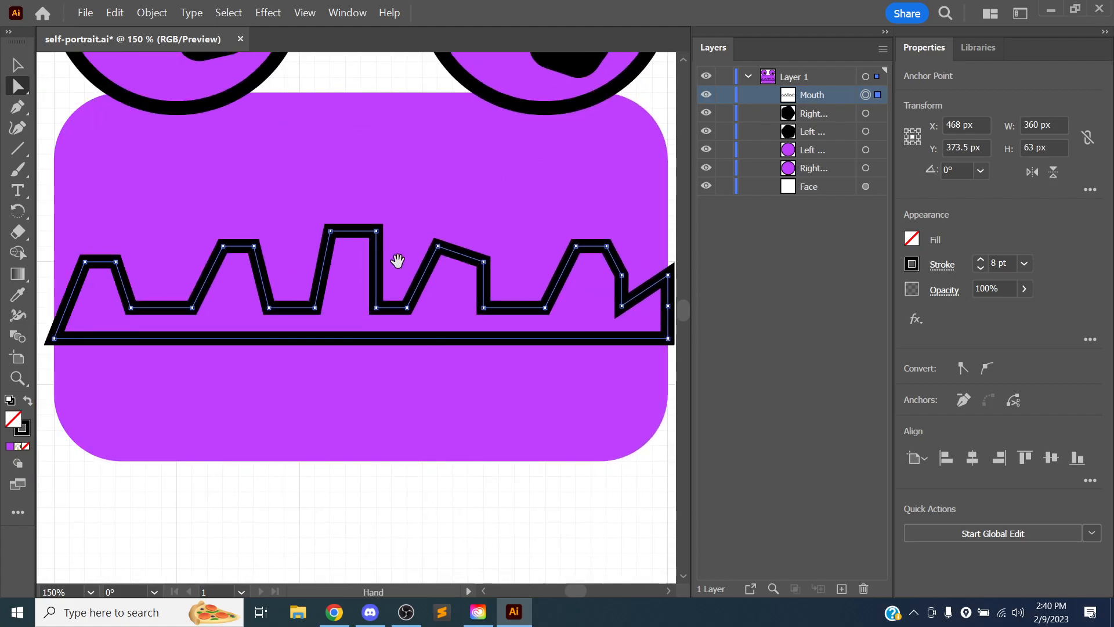
left_click_drag(195, 280, 157, 257)
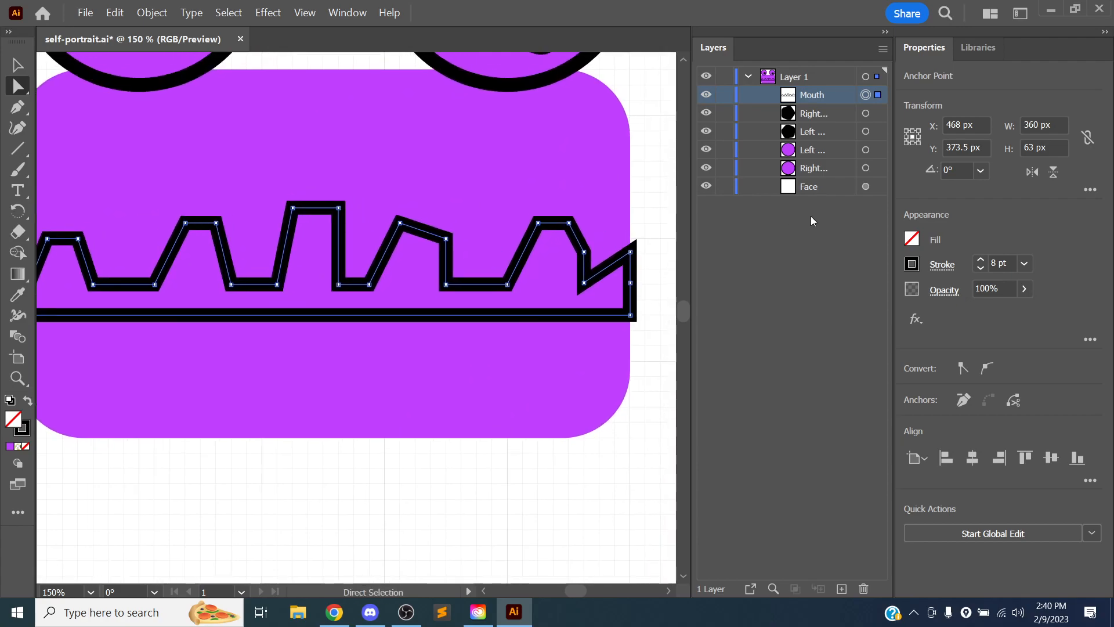
left_click(911, 240)
left_click(744, 390)
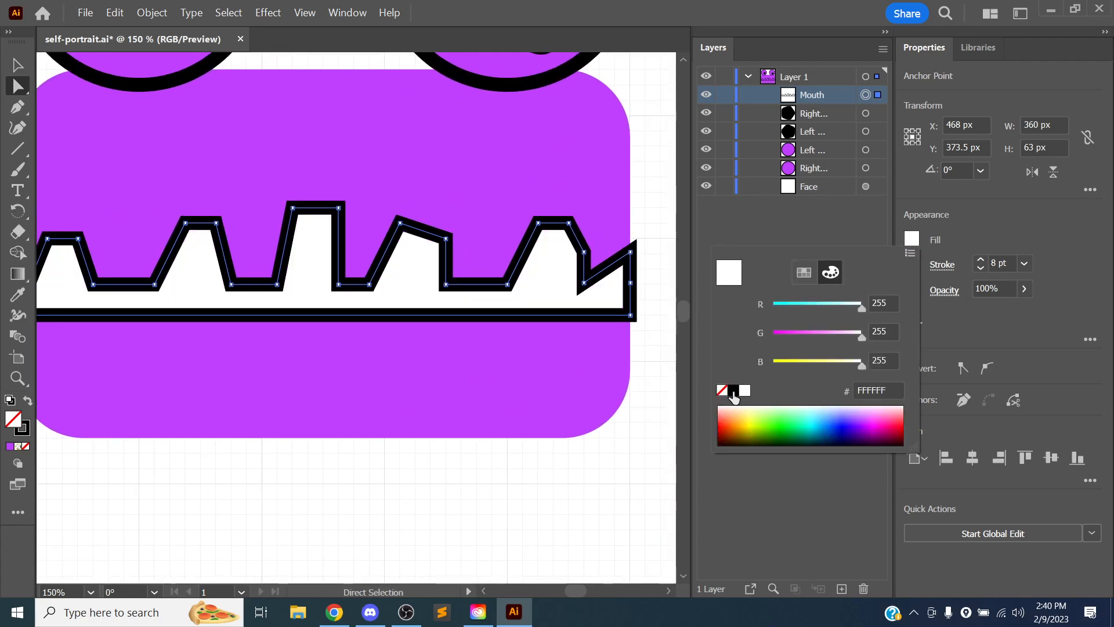
left_click(980, 268)
left_click(981, 268)
left_click(980, 268)
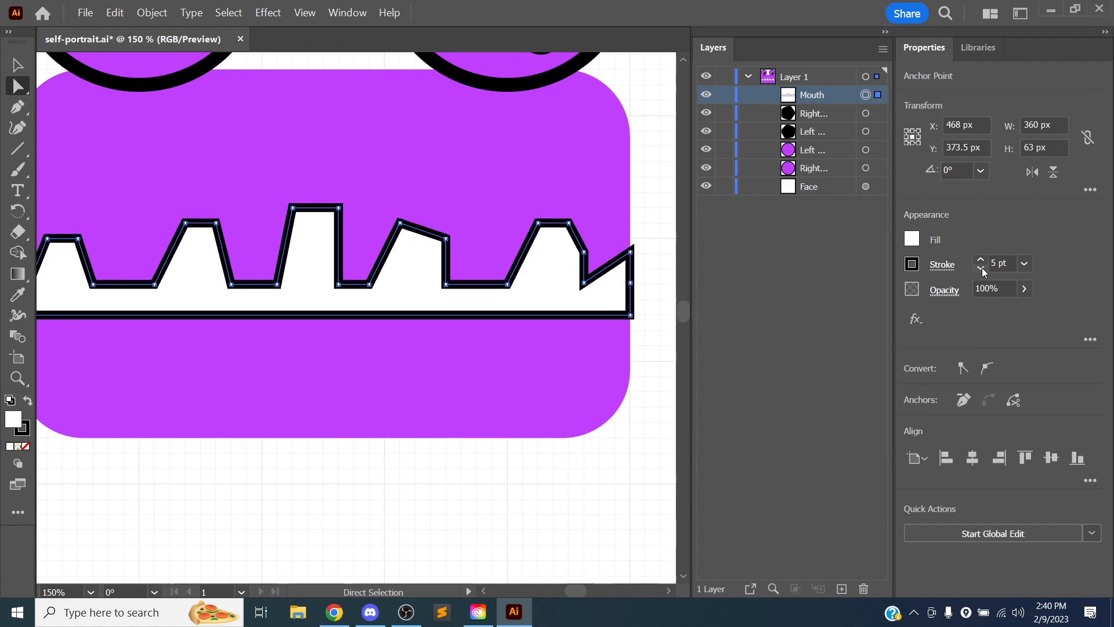
Deselect the artwork and save self-portrait.ai
left_click(408, 440)
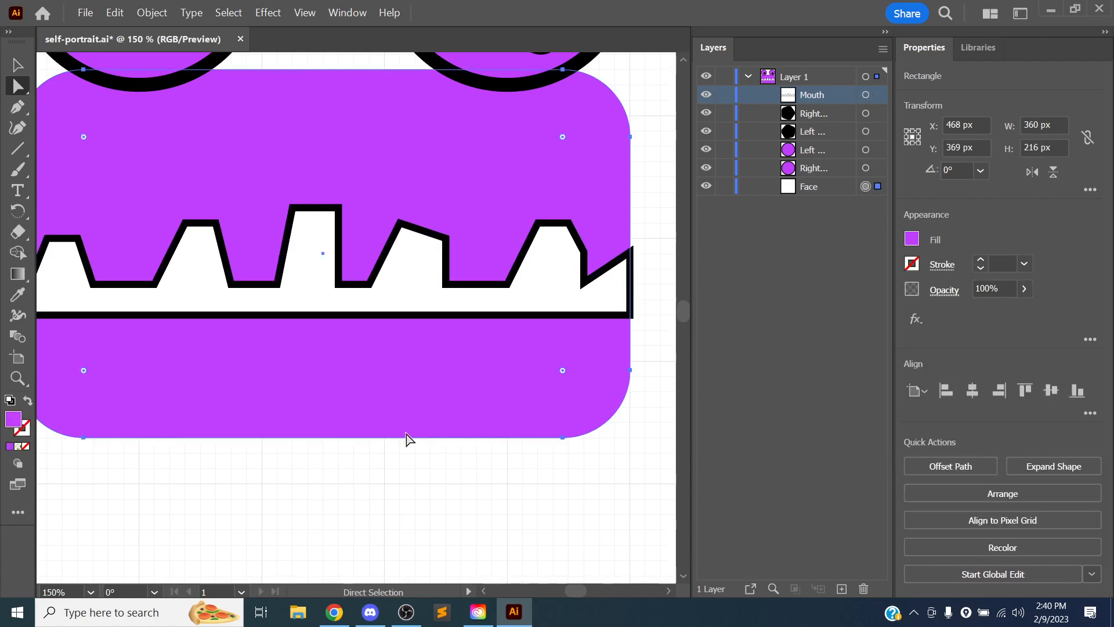
scroll(406, 438, "down", 1)
left_click(124, 299)
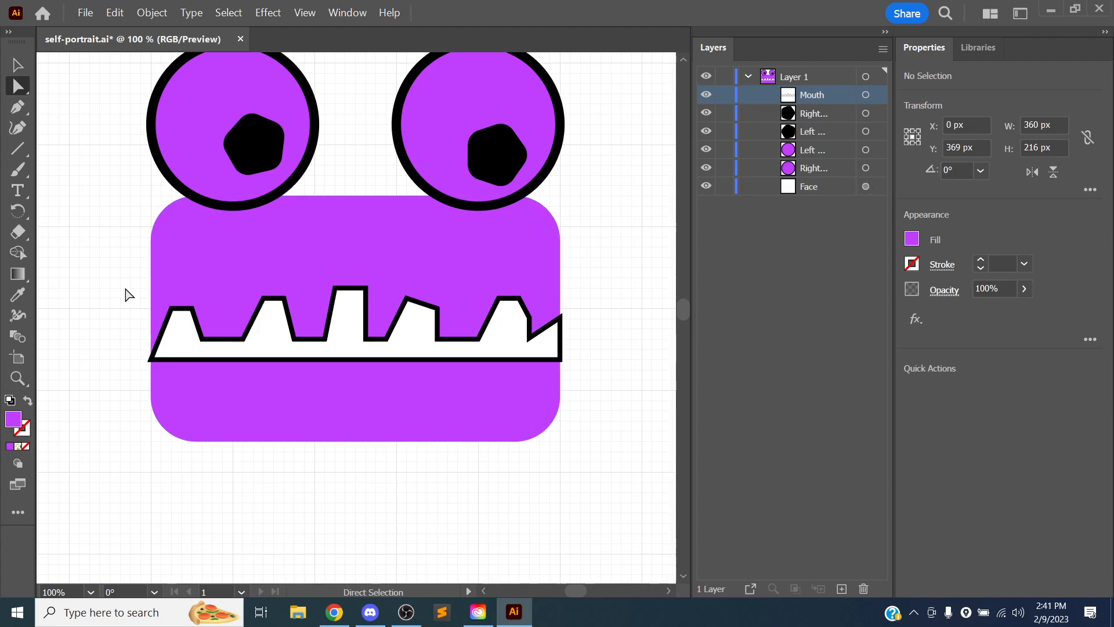
key("ctrl+minus")
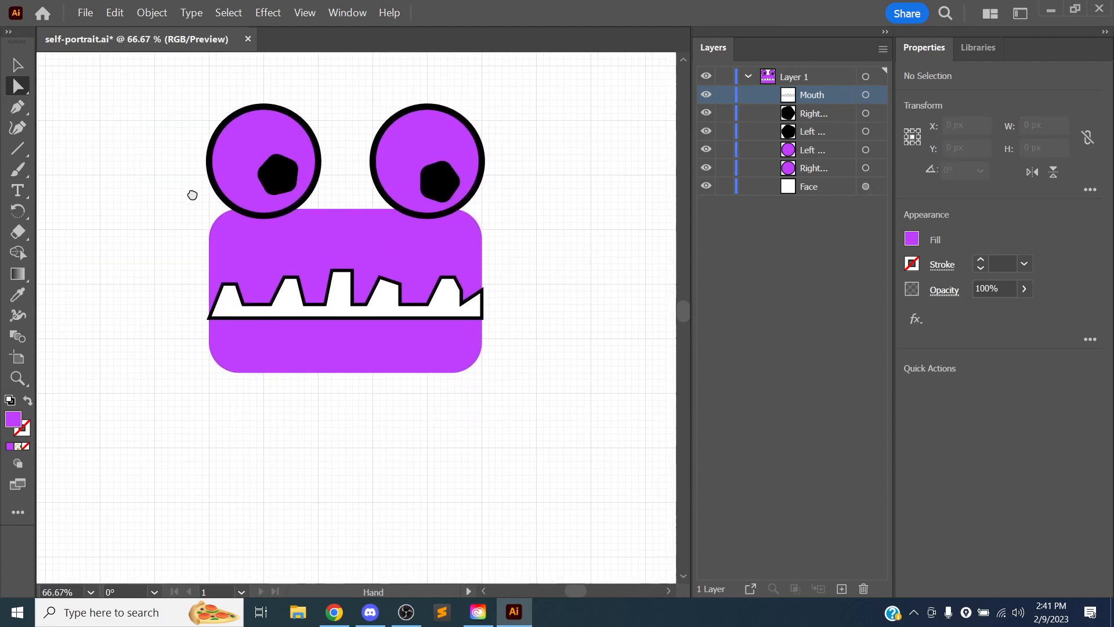
key("ctrl+plus")
key("ctrl")
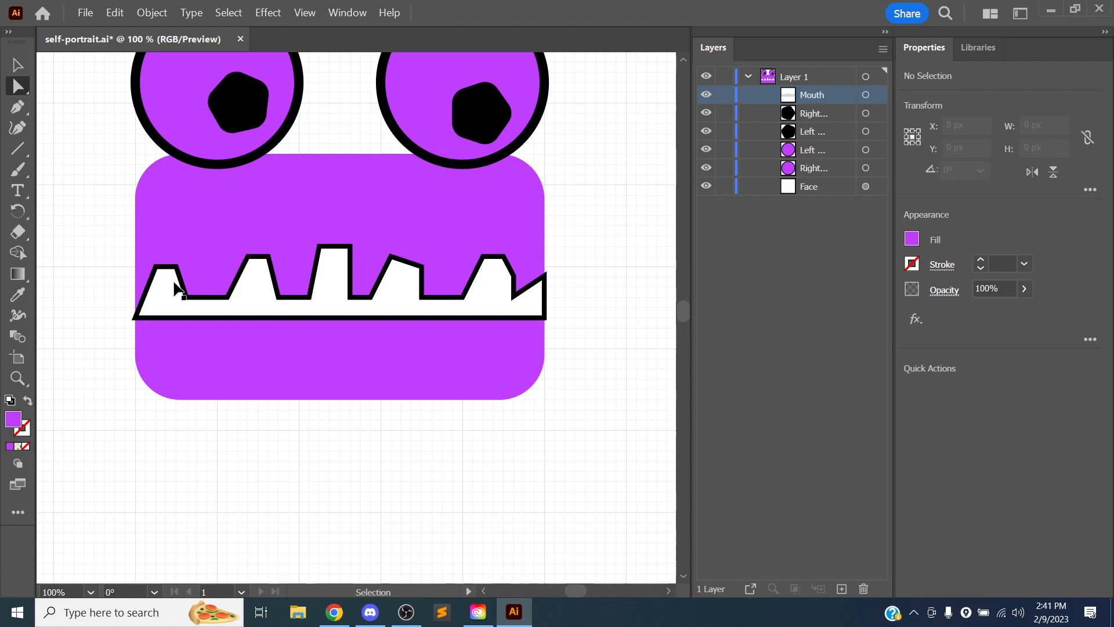
key("ctrl+s")
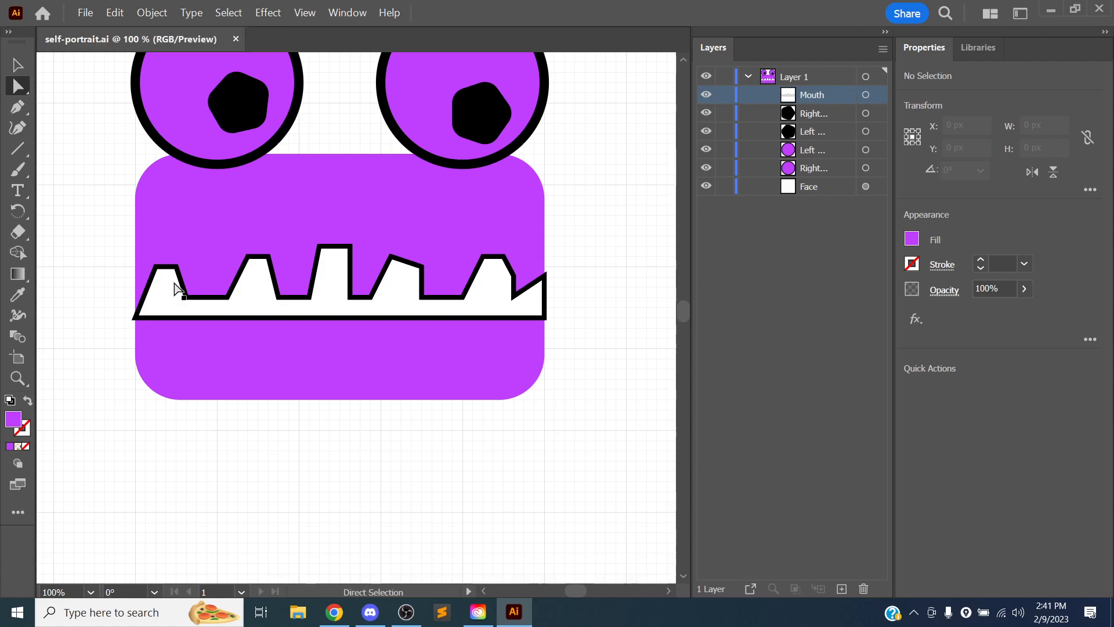
Select the purple Face rectangle alone and apply the Shape Builder tool to it behind the mouth
left_click_drag(295, 213, 307, 279)
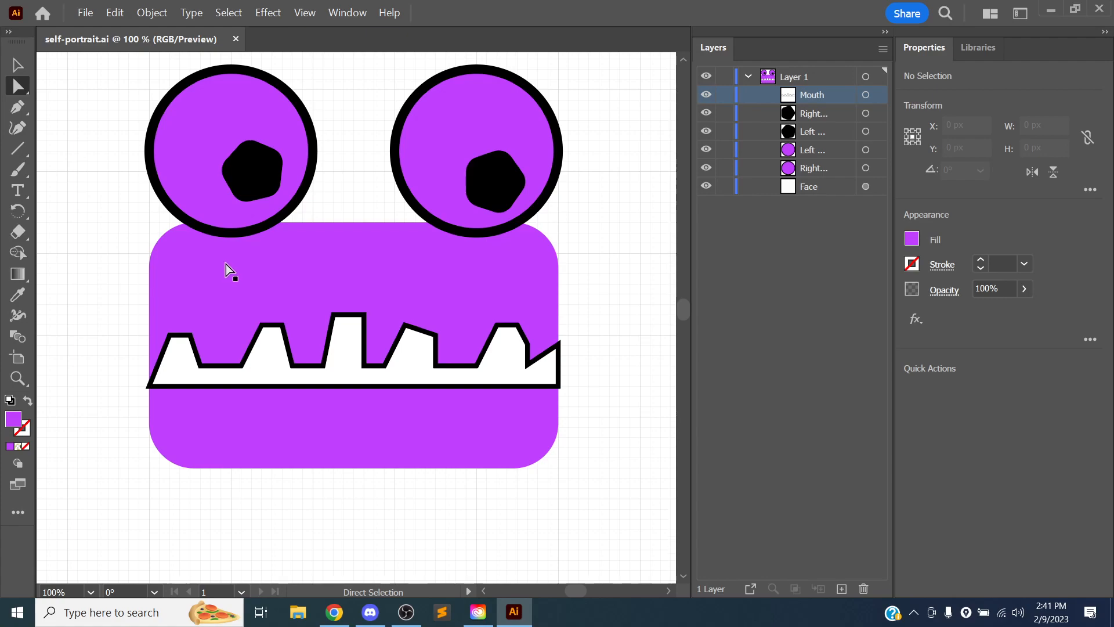
left_click_drag(174, 277, 188, 304)
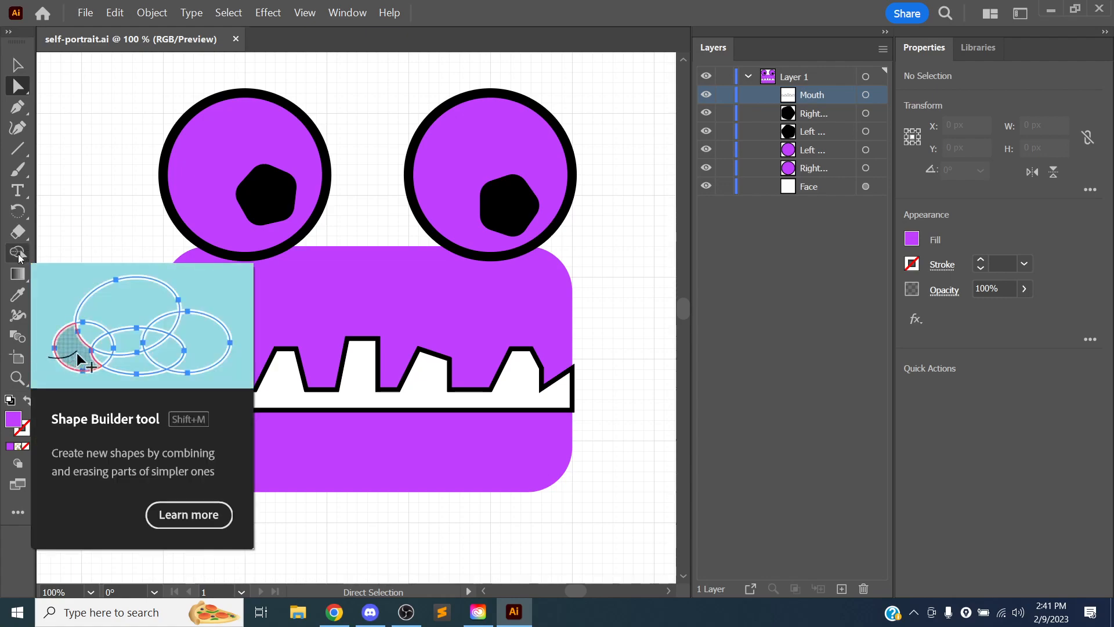
mouse_move(349, 286)
left_mouse_down()
mouse_move(363, 184)
mouse_move(348, 140)
mouse_move(348, 160)
left_mouse_up()
left_click_drag(306, 282, 295, 293)
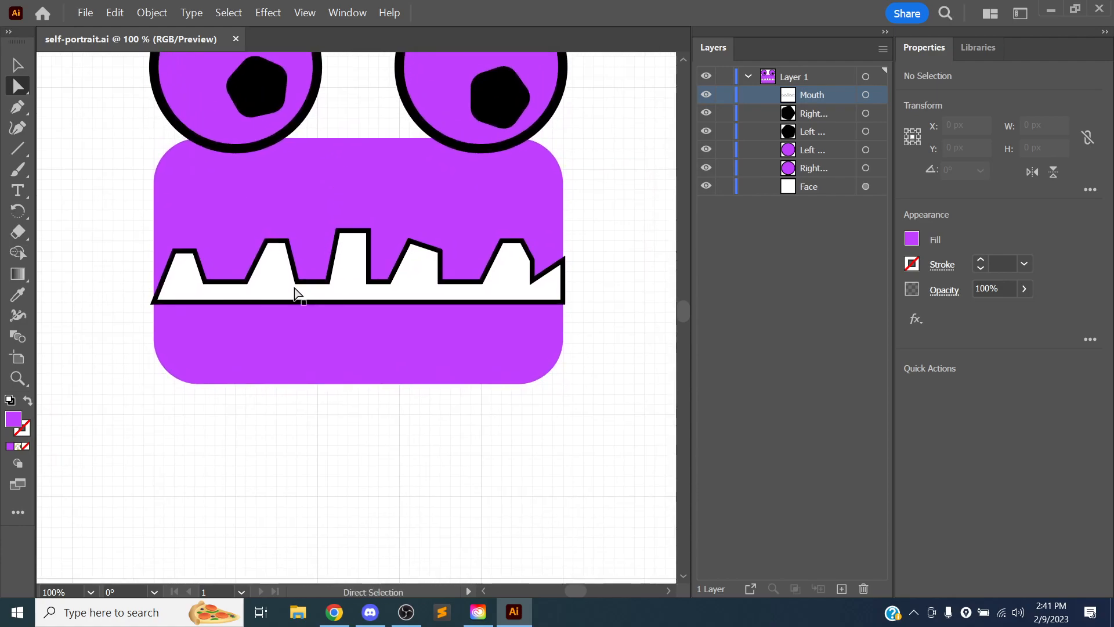
left_click(238, 198)
left_click(265, 260)
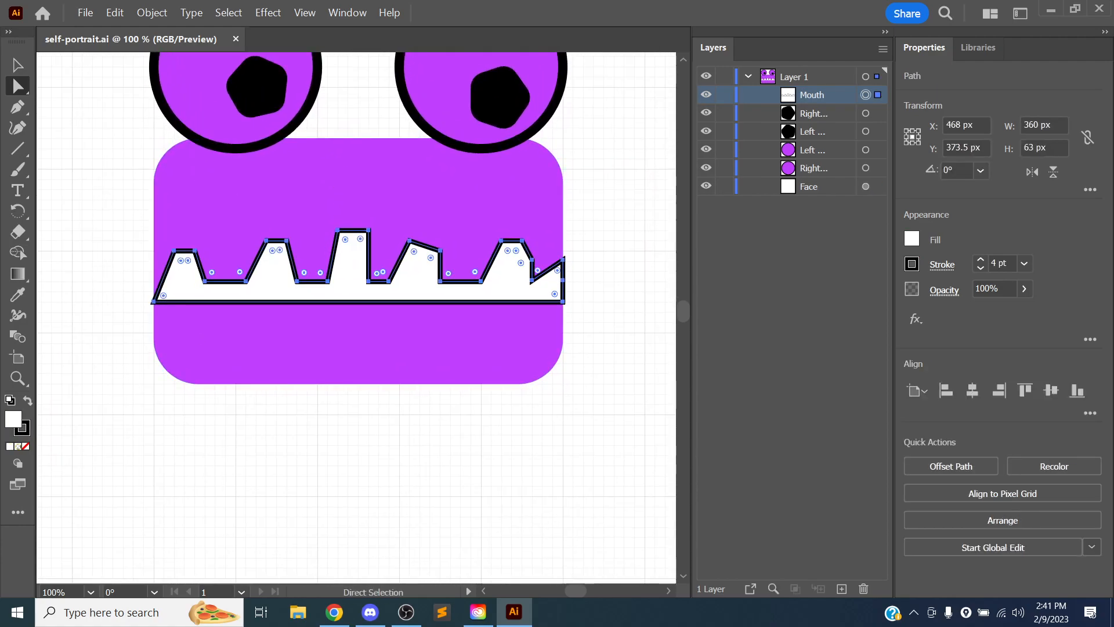
left_click(224, 239)
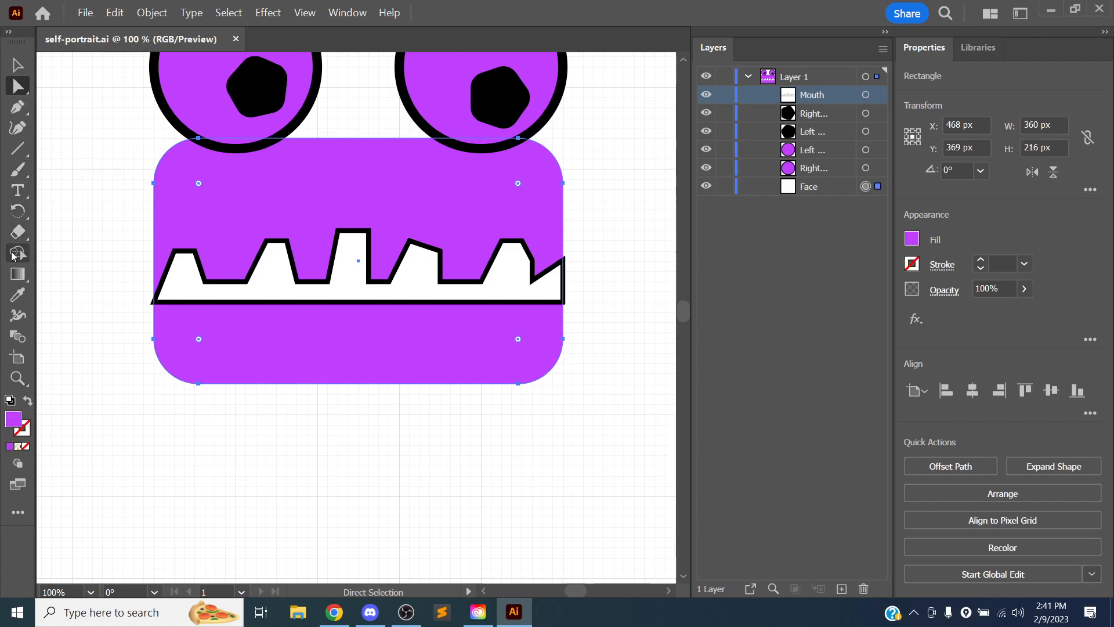
left_click(15, 254)
left_click(210, 218)
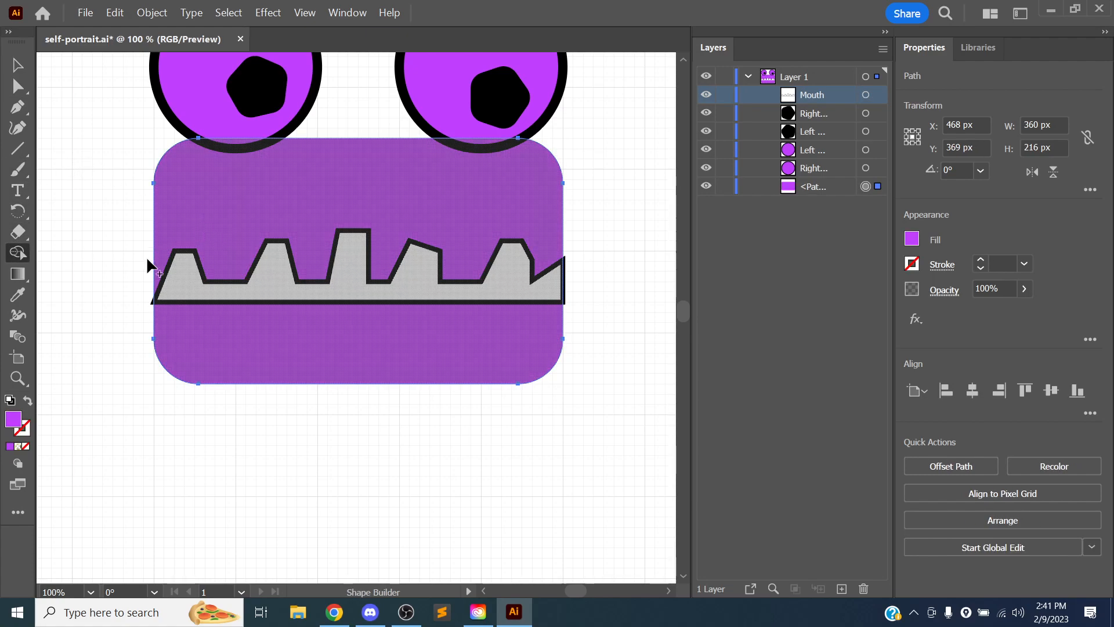
mouse_move(219, 234)
left_mouse_down()
mouse_move(138, 407)
mouse_move(147, 398)
left_mouse_up()
Draw a purple circle about 162 px in diameter, centred near X 126, Y 153 px, in the empty area beside the character
key("ctrl+minus")
left_click_drag(189, 199, 306, 228)
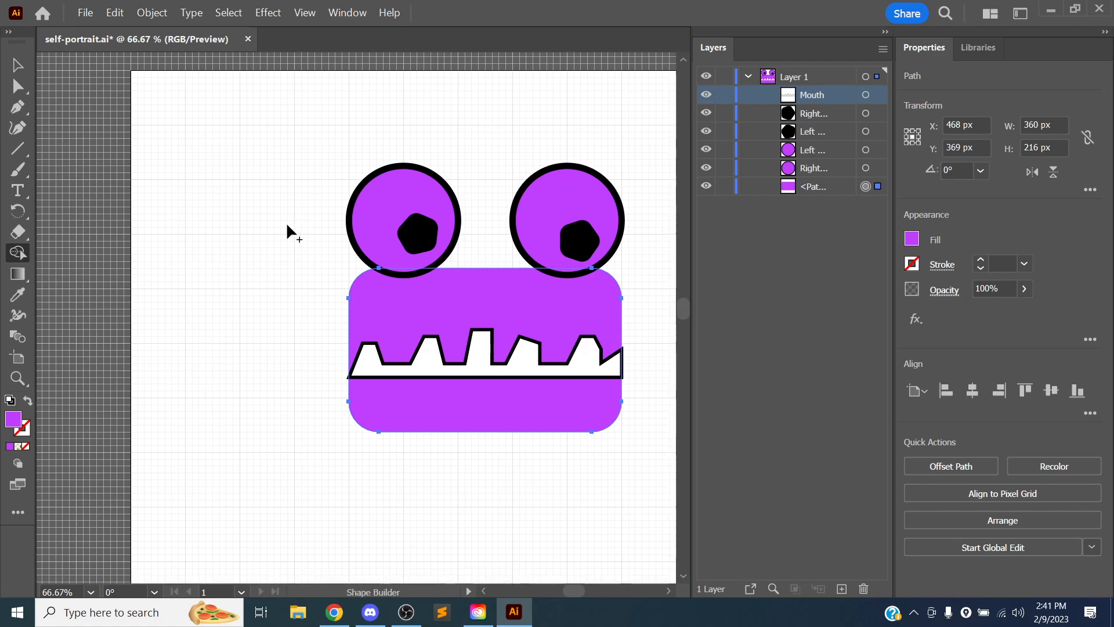
left_click(18, 85)
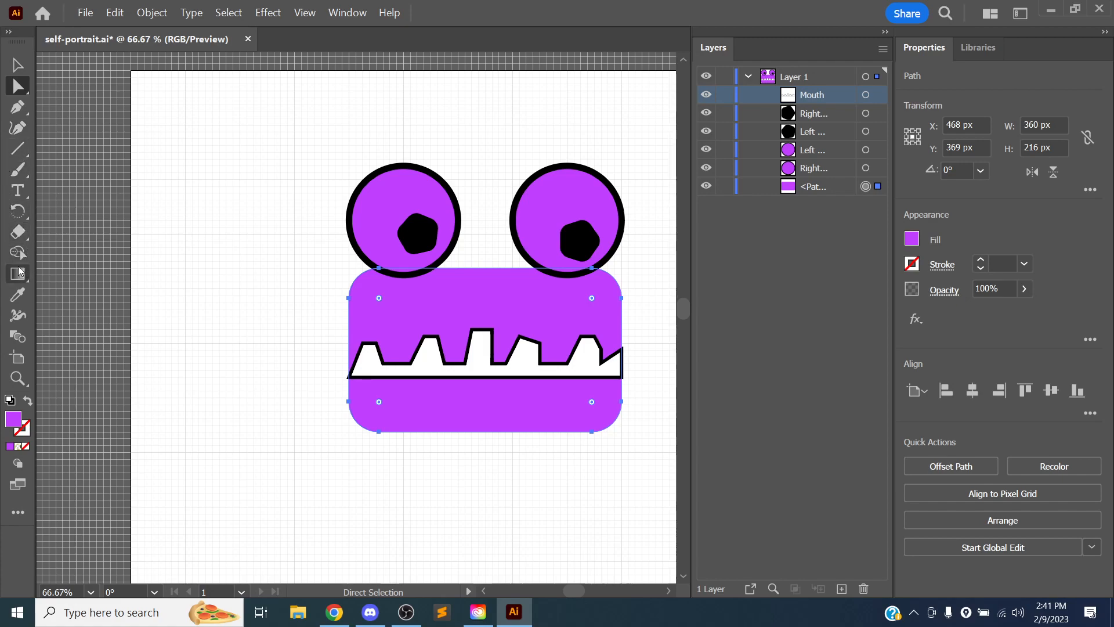
left_click(20, 149)
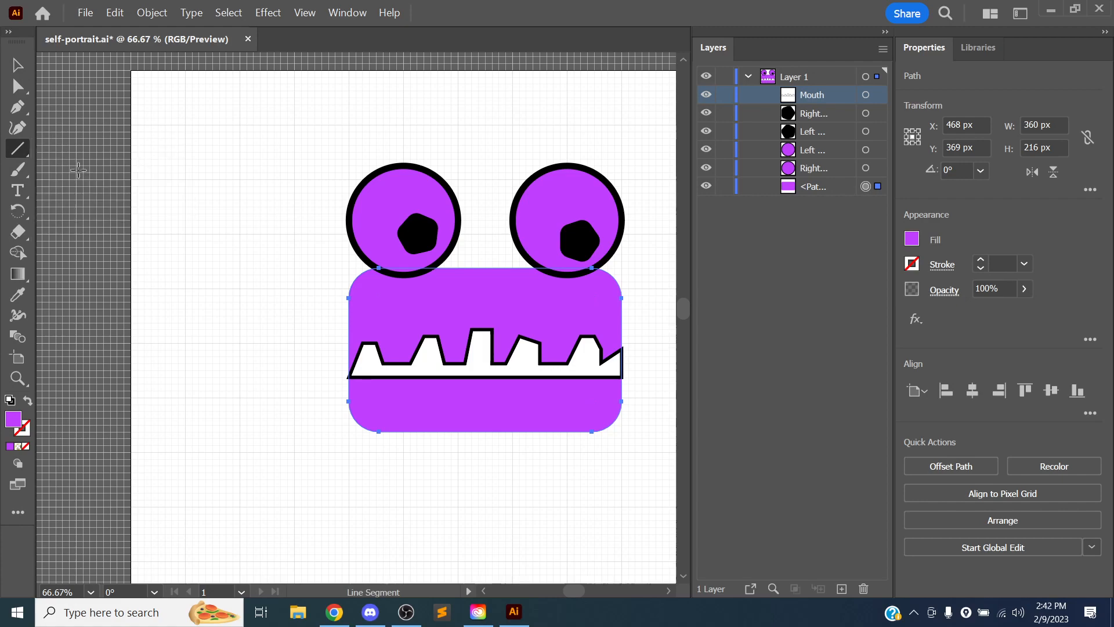
key("l")
left_click_drag(165, 125, 288, 248)
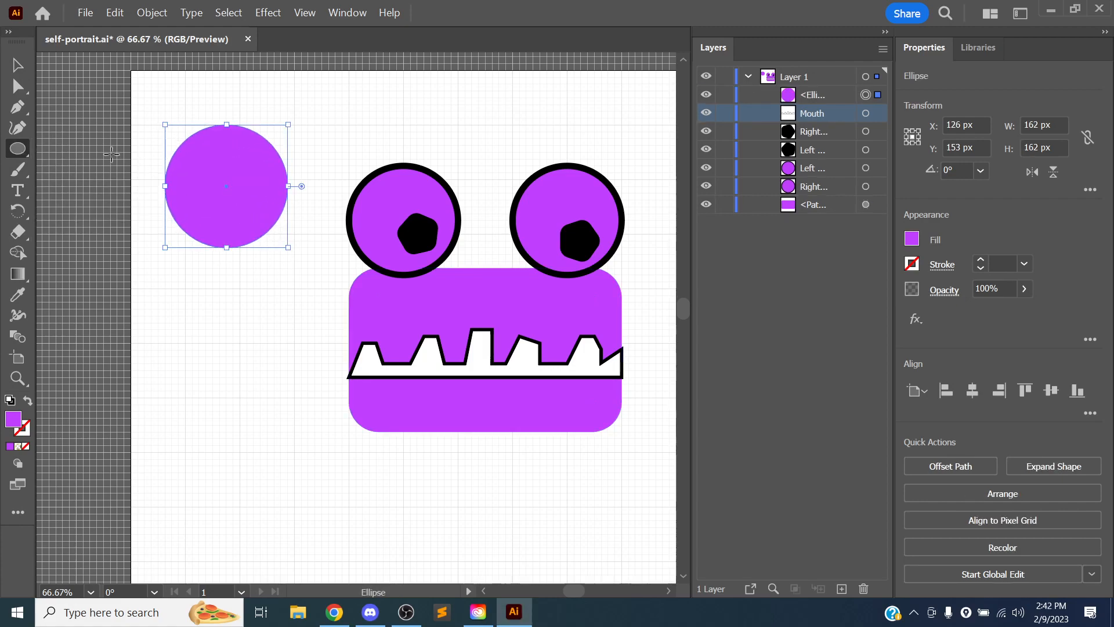
Add a second purple circle about 153 px wide overlapping the first, positioned at about X 148.5, Y 130.5 px
left_click_drag(308, 105, 198, 221)
key("v")
left_click_drag(261, 179, 254, 184)
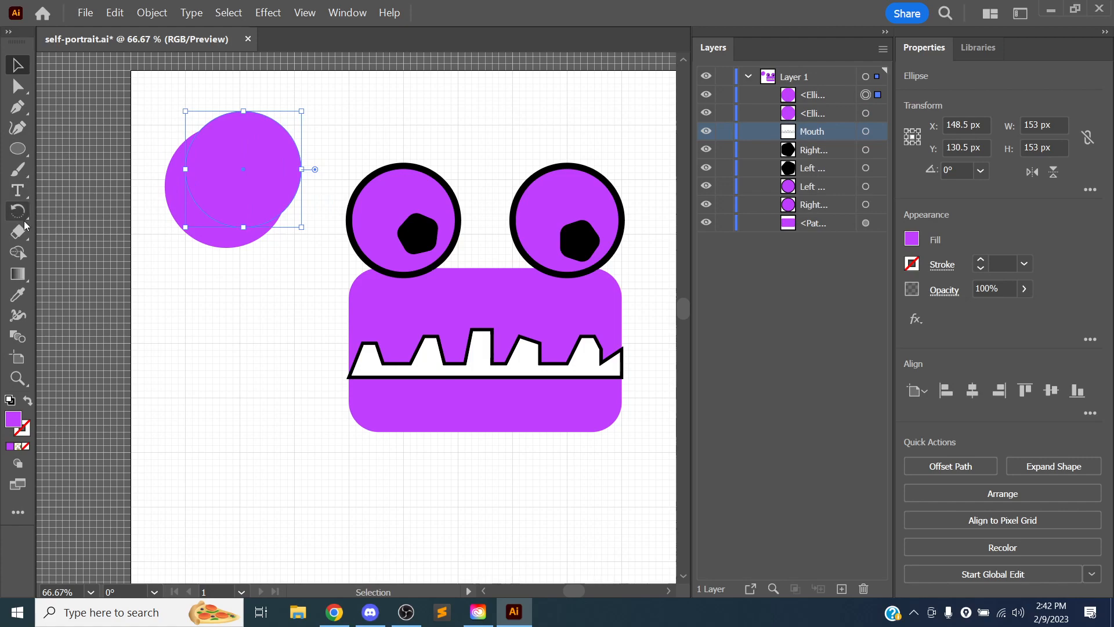
Try the Shape Builder tool across the overlapping circles with only the second circle selected
left_click(17, 252)
key("ctrl+1")
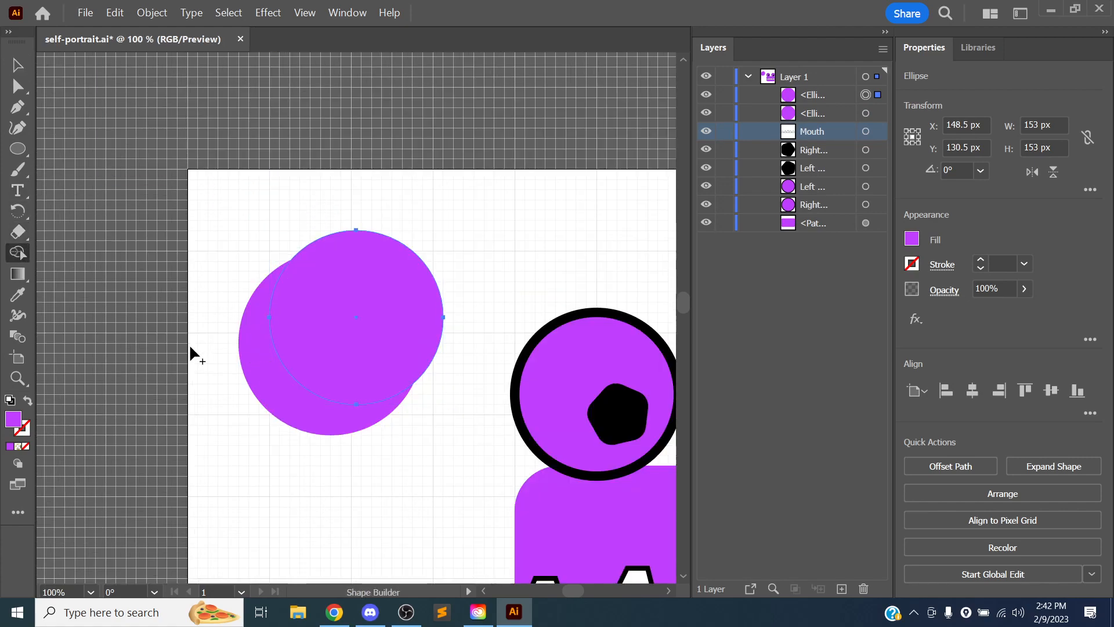
left_click_drag(252, 239, 306, 338)
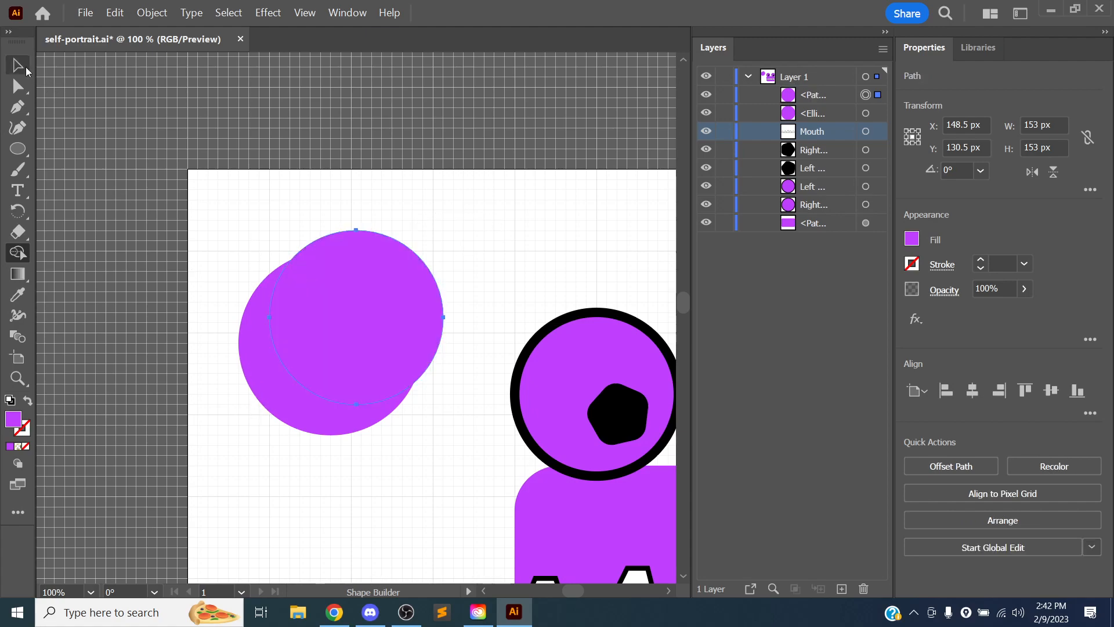
Select both overlapping purple circles and split them into two crescents and a central overlap piece with the Shape Builder tool
left_click(26, 68)
left_click_drag(435, 206, 239, 361)
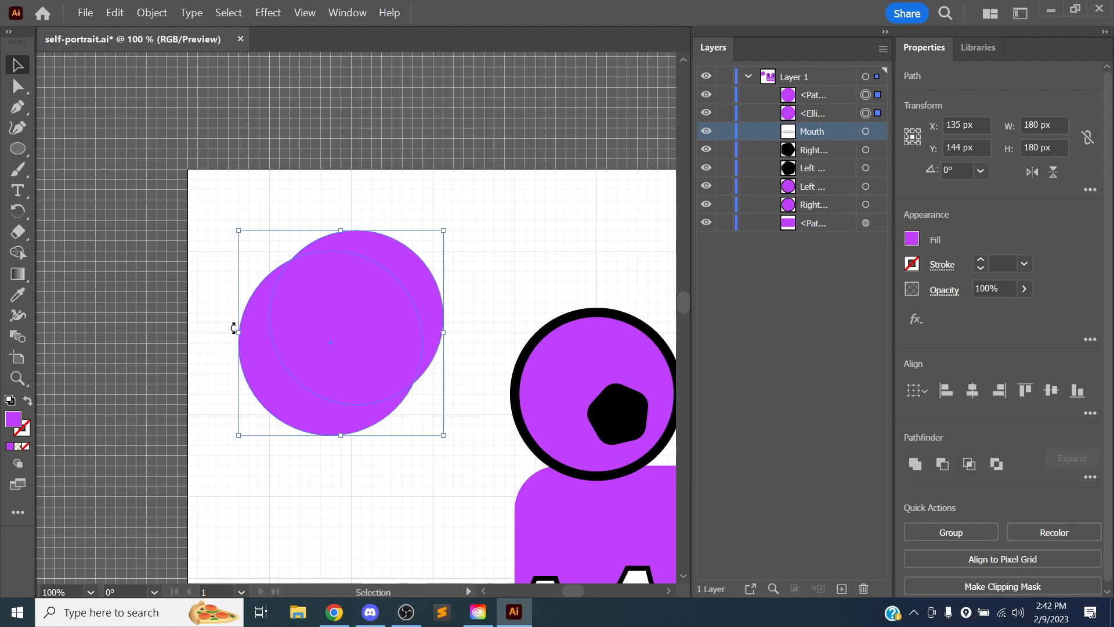
left_click(18, 253)
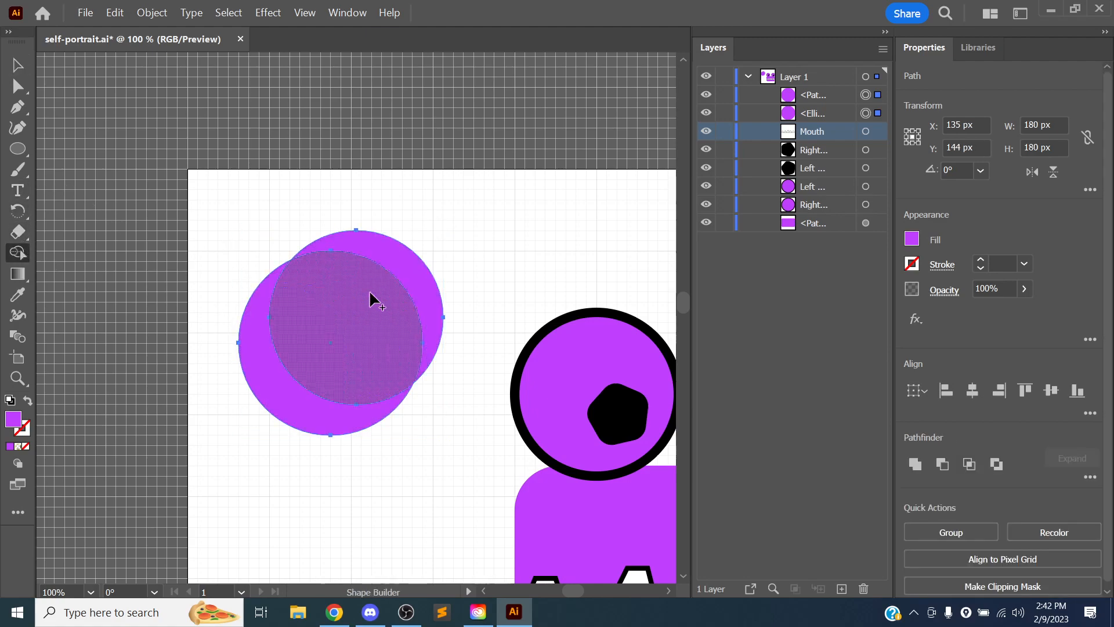
left_click(258, 372)
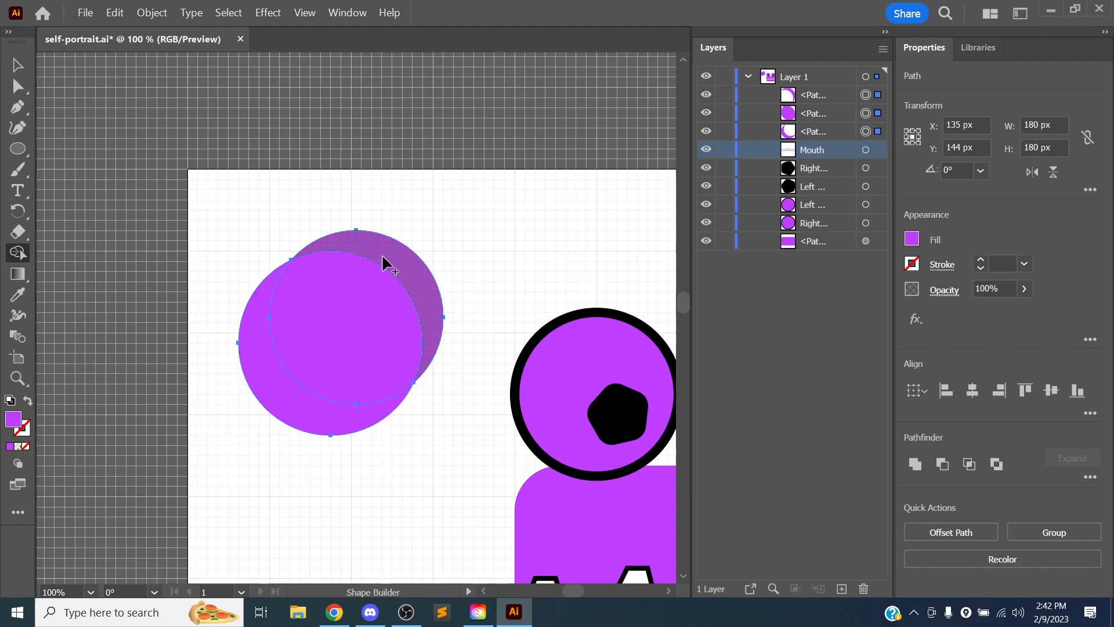
Move the two crescents and the central overlap piece apart with the Direct Selection tool
key("a")
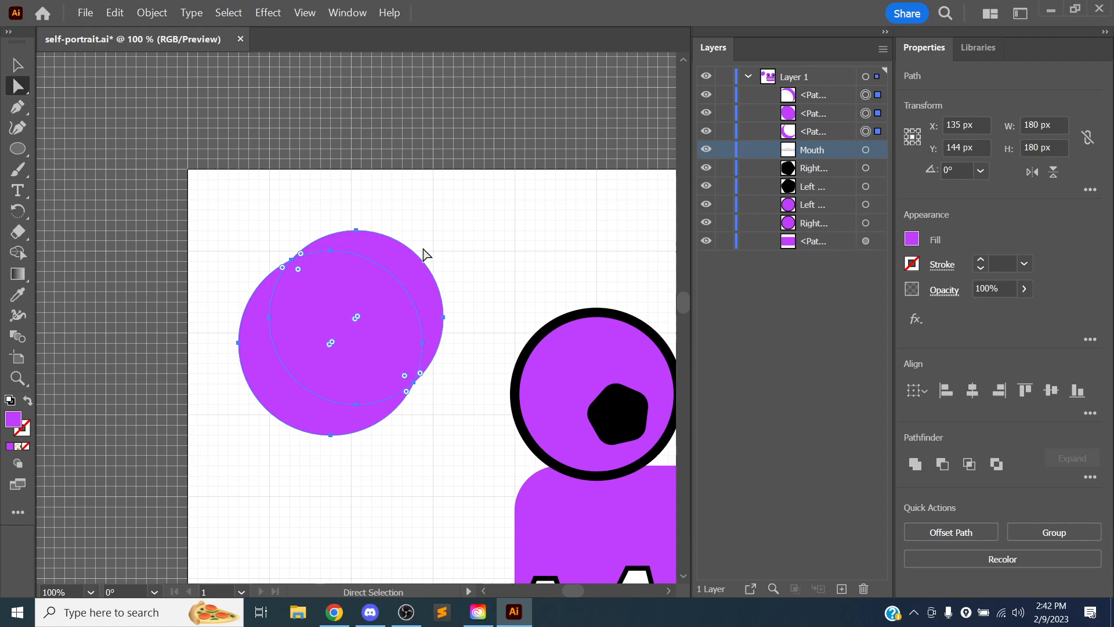
left_click_drag(418, 271, 340, 305)
left_click(303, 422)
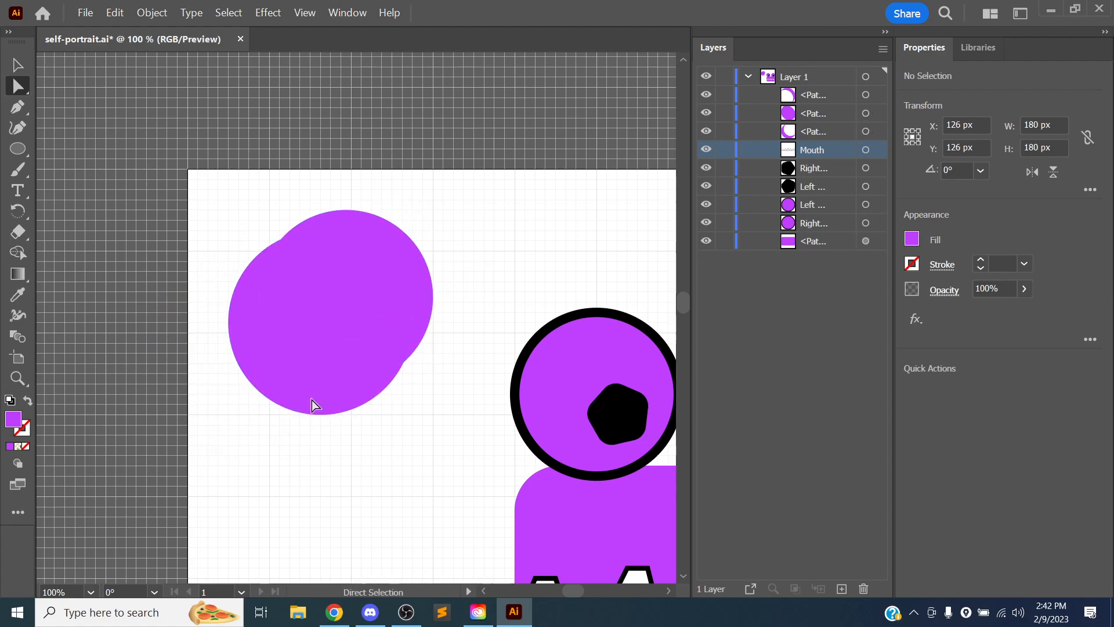
left_click_drag(373, 342, 543, 247)
left_click_drag(415, 281, 371, 242)
left_click_drag(236, 356, 224, 407)
left_click_drag(488, 272, 349, 361)
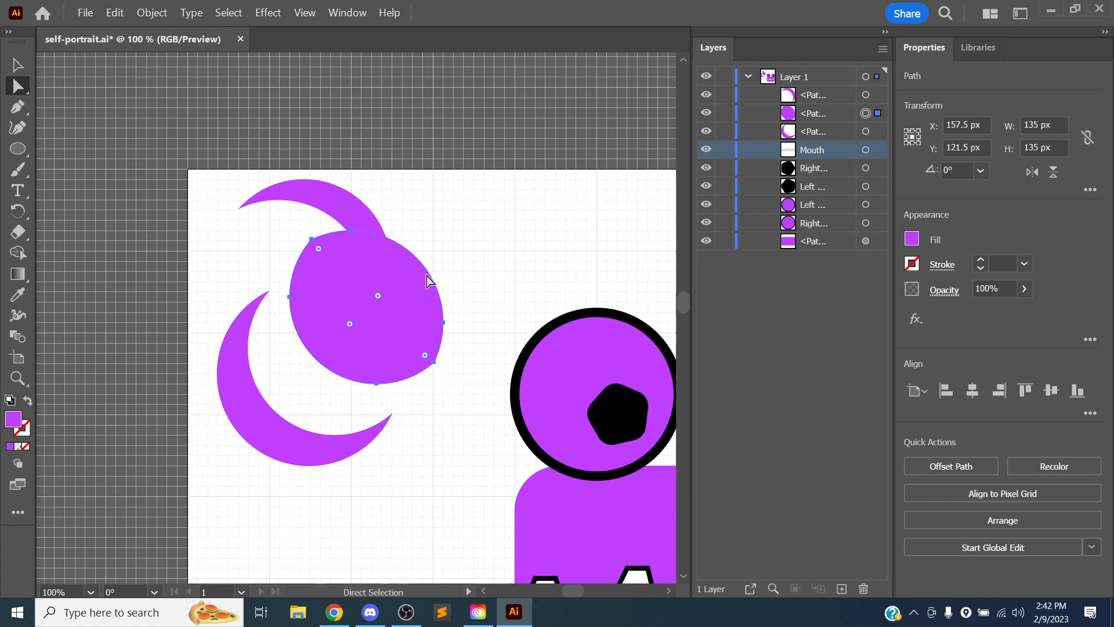
Delete the central overlap piece and the upper crescent, keeping only the lower crescent
key("Delete")
left_click(380, 242)
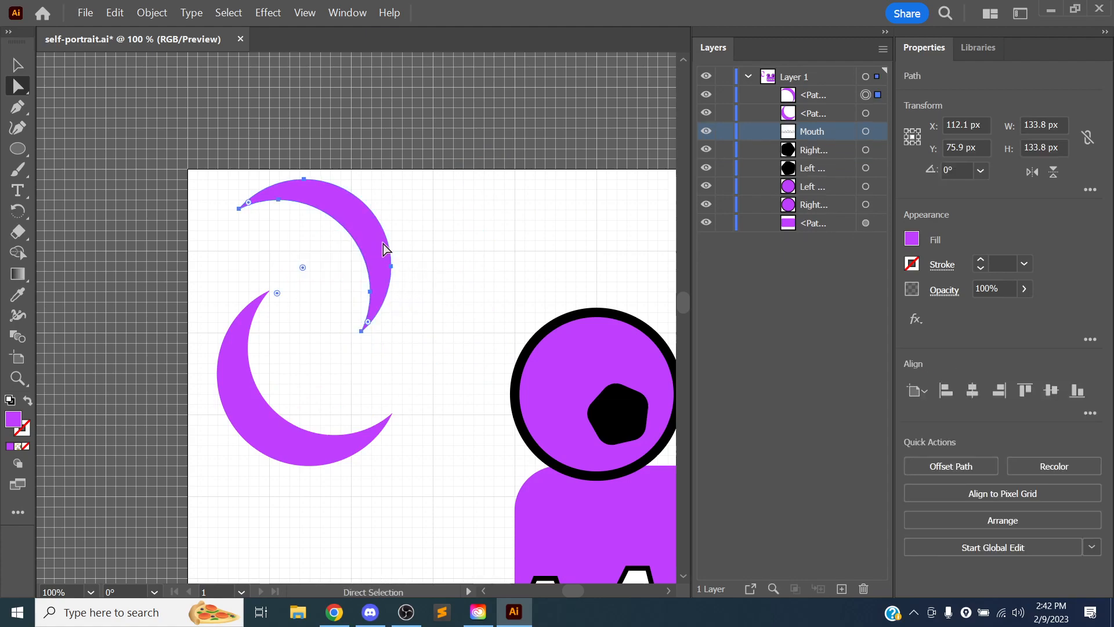
key("Delete")
Move the remaining crescent up to about X 112, Y 104 px and fill it with pale mint 9FFFE5
left_click_drag(302, 261, 218, 81)
left_click_drag(185, 265, 223, 231)
left_click_drag(205, 307, 227, 401)
left_click_drag(265, 326, 234, 266)
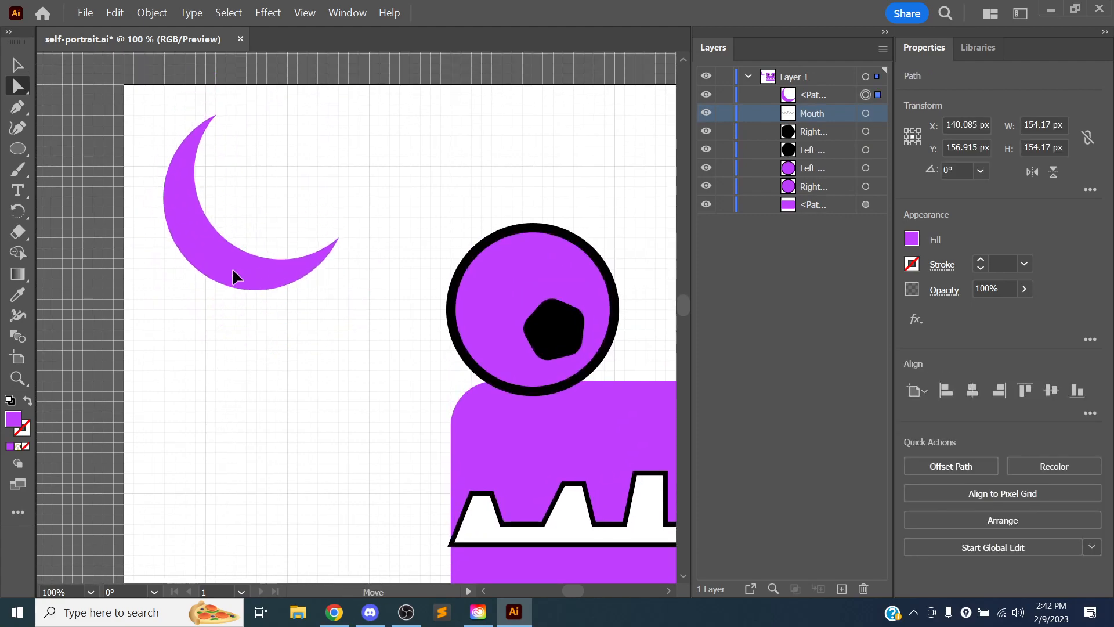
left_click(912, 239)
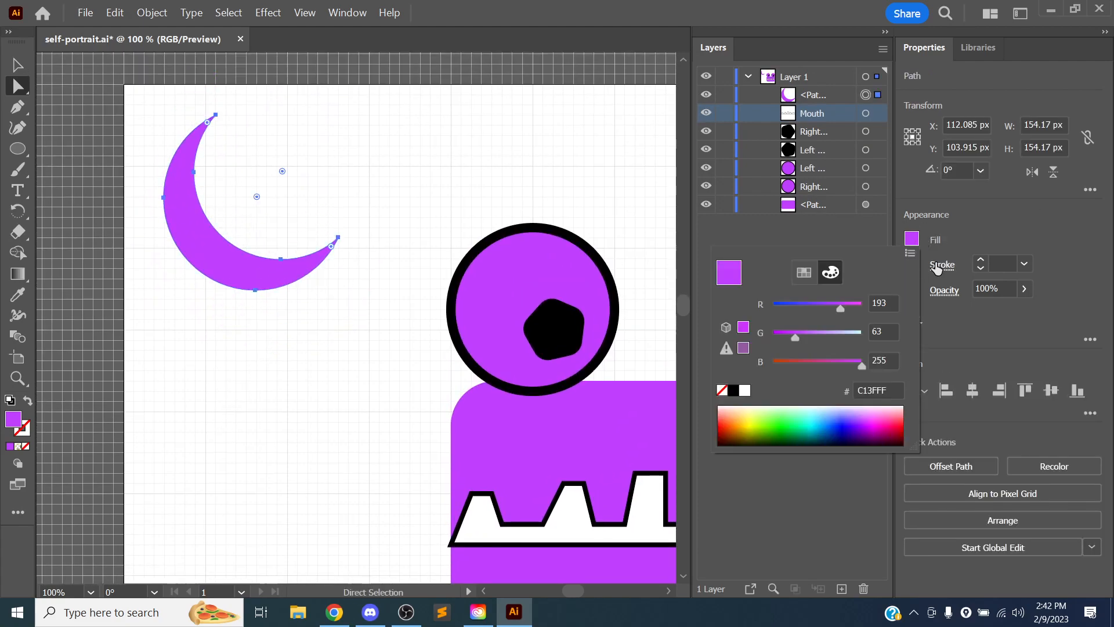
left_click_drag(772, 409, 805, 405)
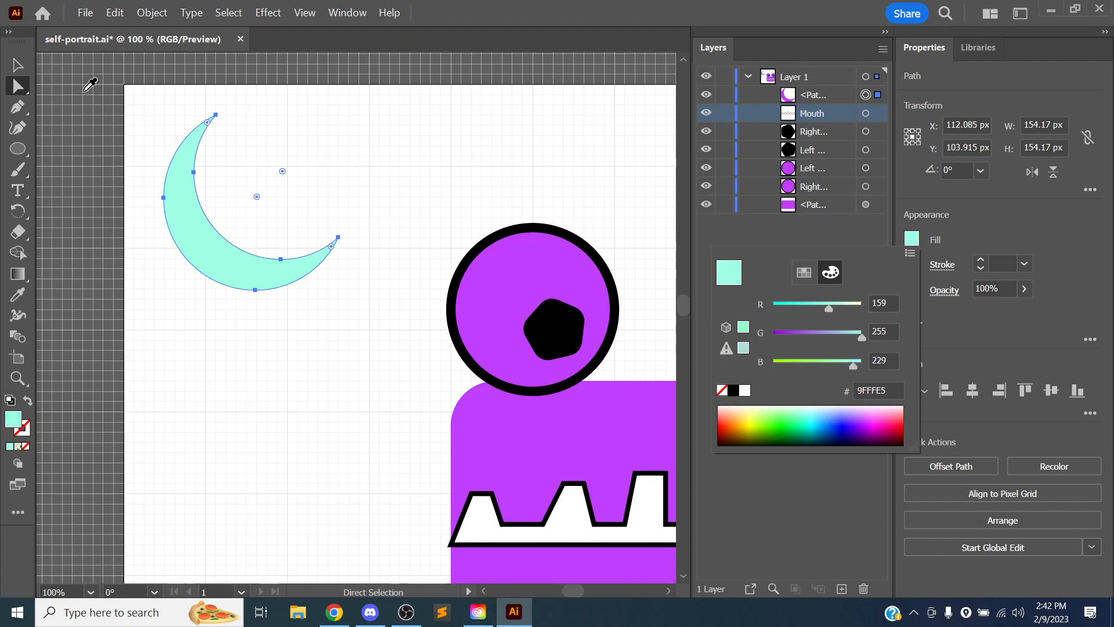
Select the mouth and face rectangle together, try merging them with the Shape Builder tool, and undo the merge
left_click(18, 87)
left_click_drag(269, 303, 166, 136)
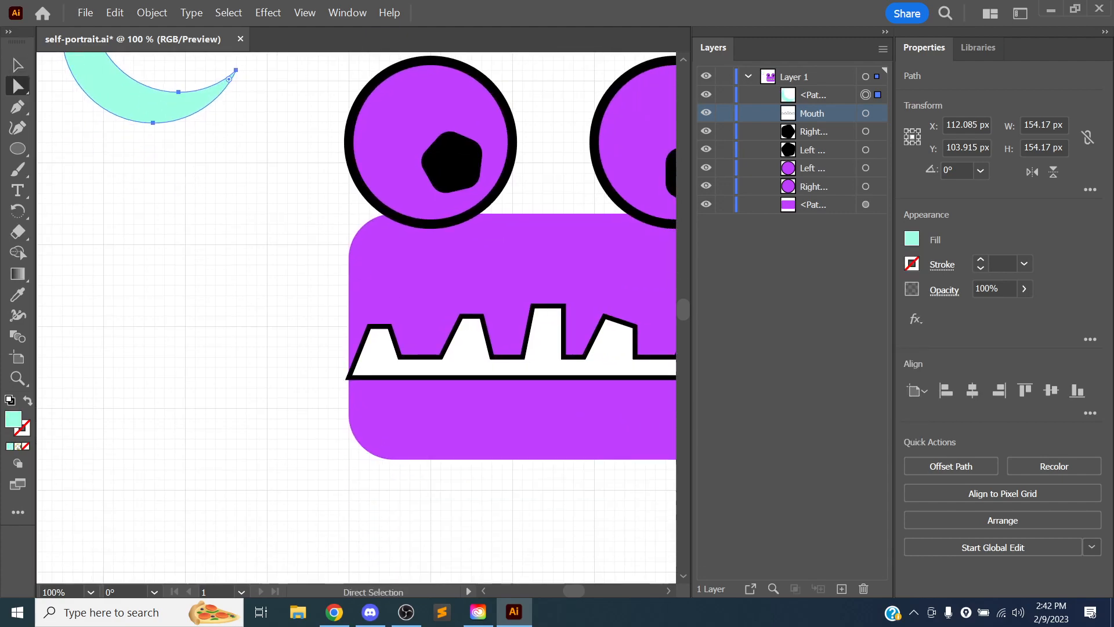
left_click(422, 385)
left_click_drag(261, 374, 107, 357)
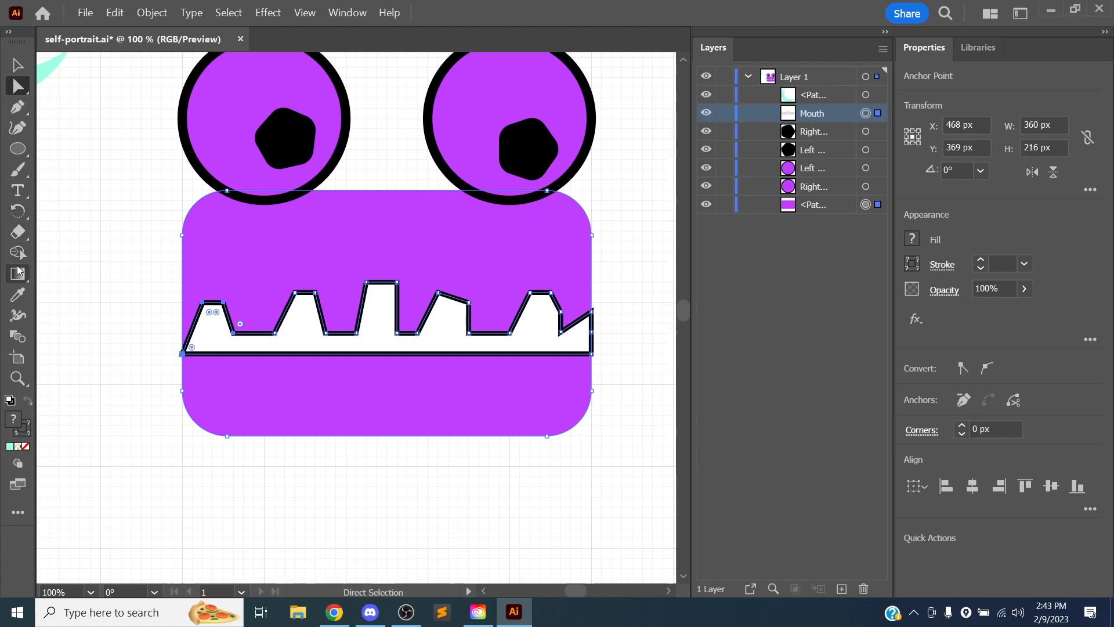
left_click(17, 253)
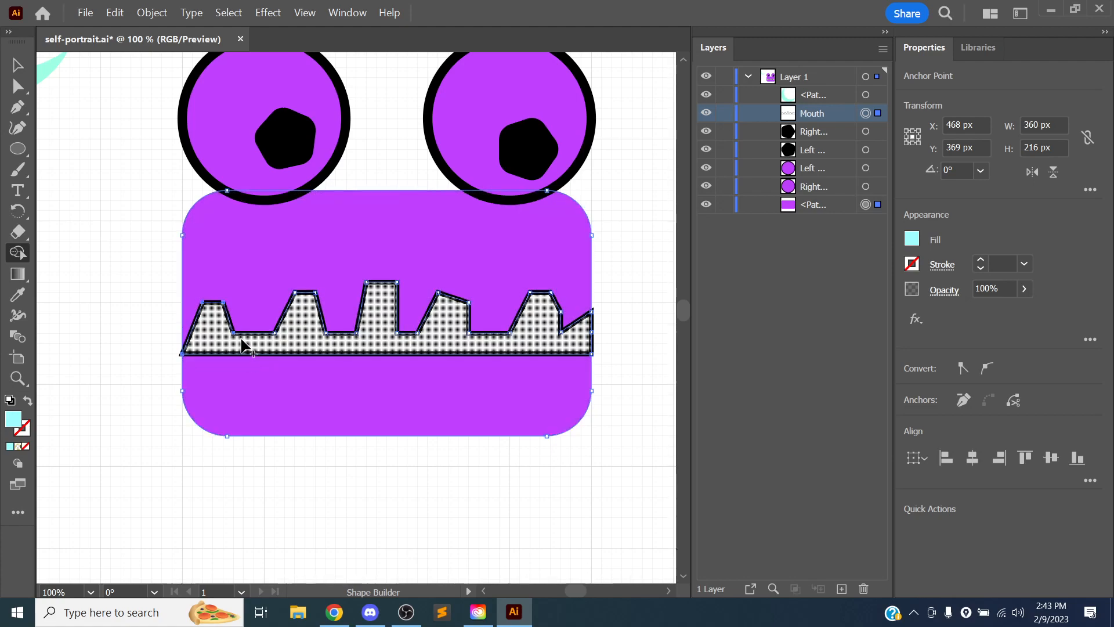
left_click_drag(241, 255, 242, 403)
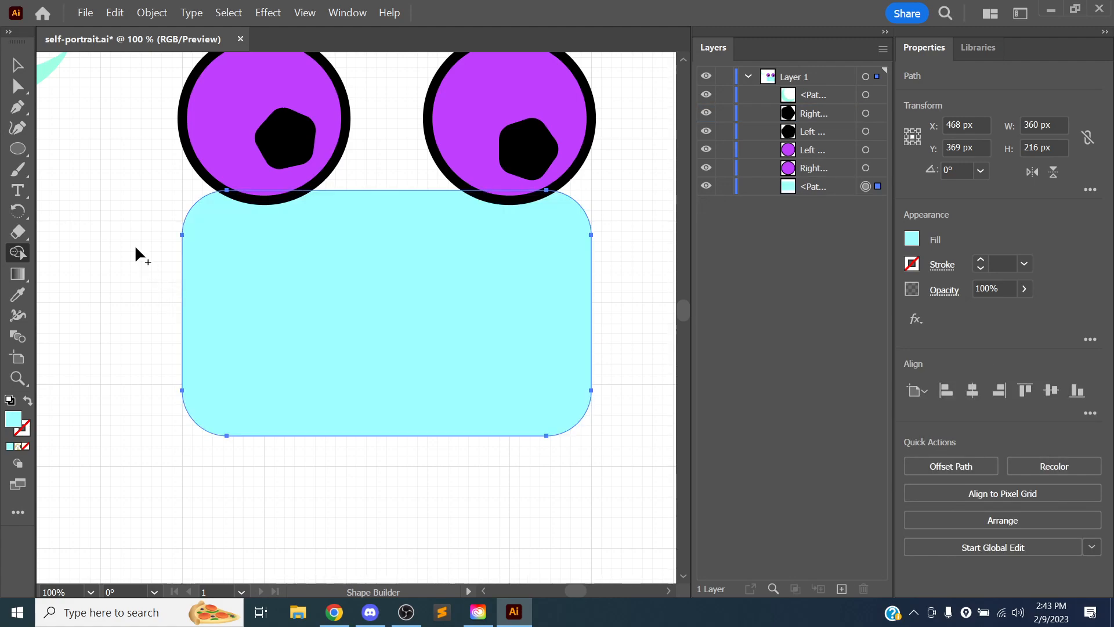
left_click(17, 86)
left_click_drag(298, 319, 253, 371)
key("ctrl+z")
key("ctrl+z")
Split the face rectangle around the mouth with the Shape Builder tool, making separate regions above and below the teeth
left_click(248, 320)
left_click(17, 252)
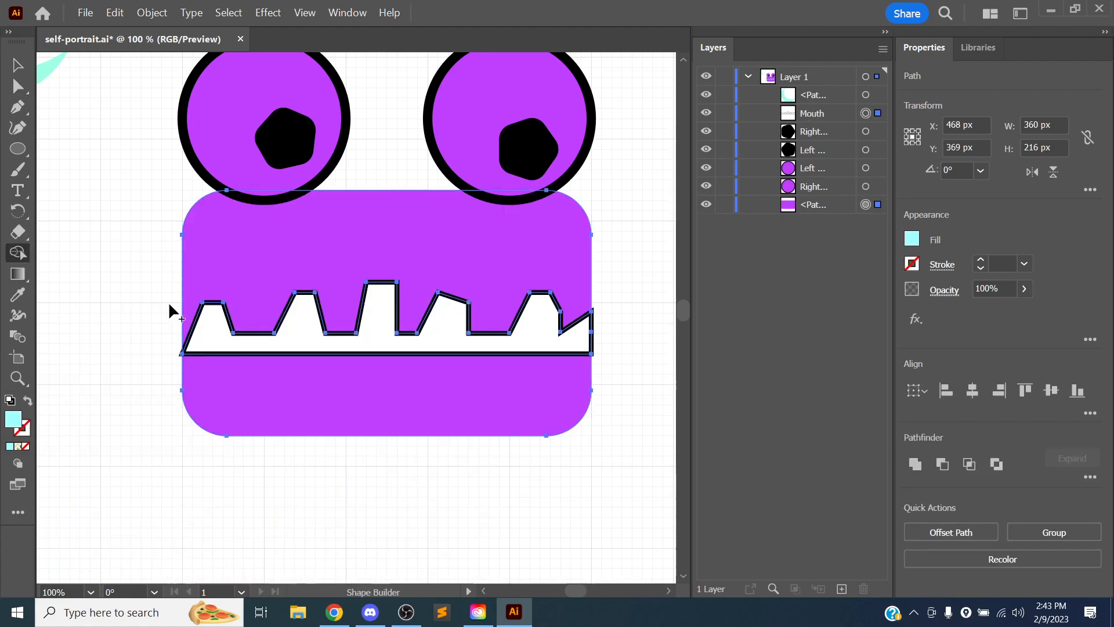
left_click(261, 312)
left_click(264, 400)
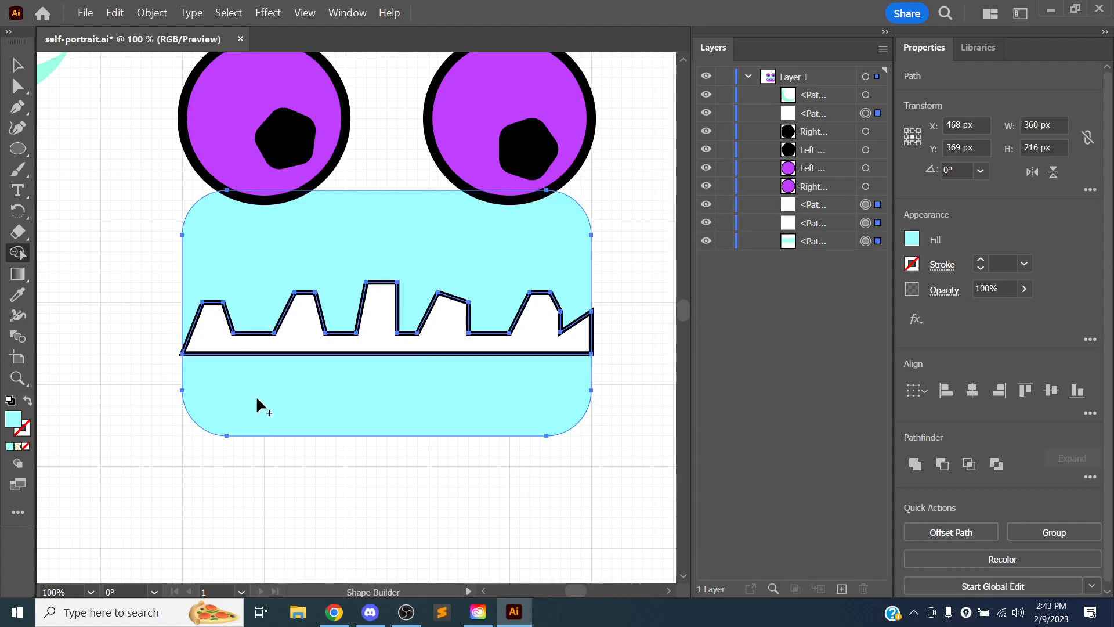
mouse_move(282, 345)
left_mouse_down()
mouse_move(148, 323)
mouse_move(254, 343)
mouse_move(260, 369)
left_mouse_up()
key("ctrl+z")
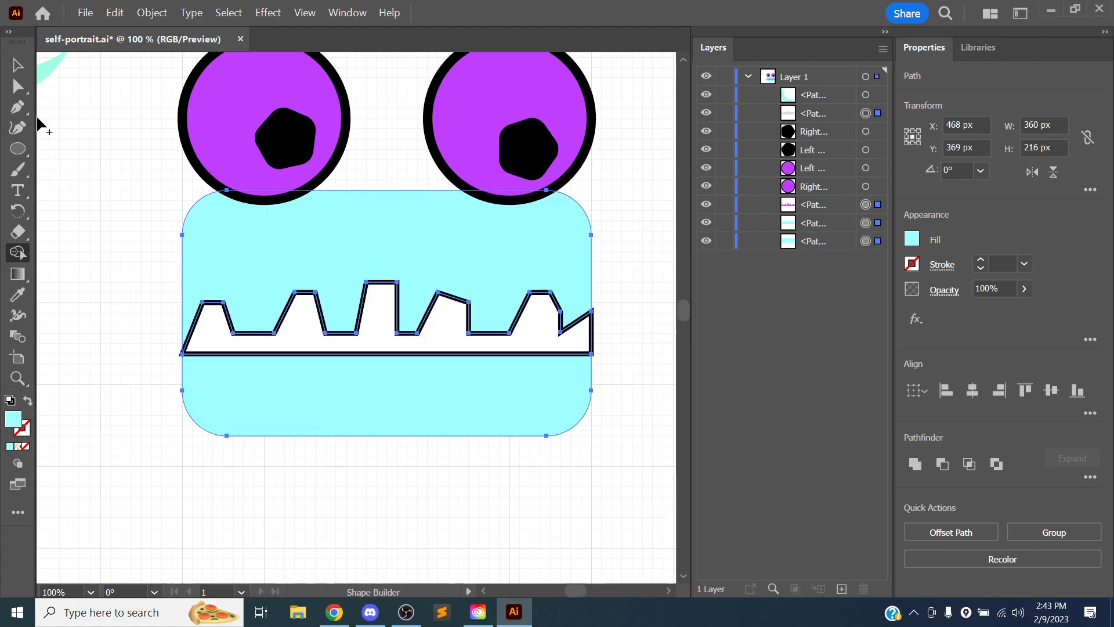
Hide the white mouth path to check the face piece behind it, and show it again
left_click(18, 86)
left_click(706, 113)
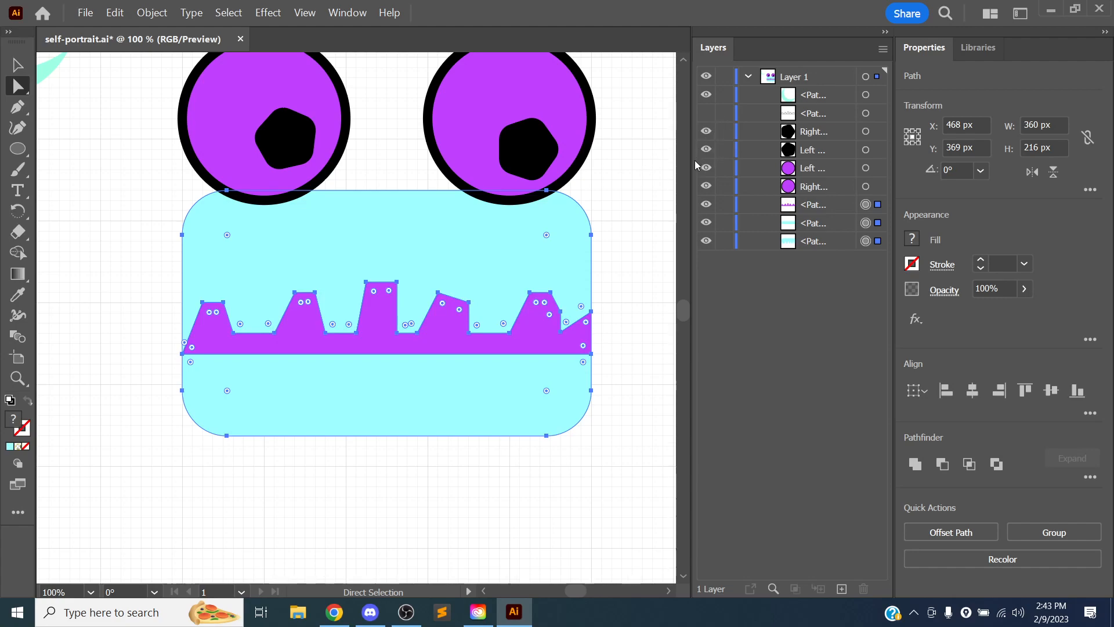
left_click(707, 114)
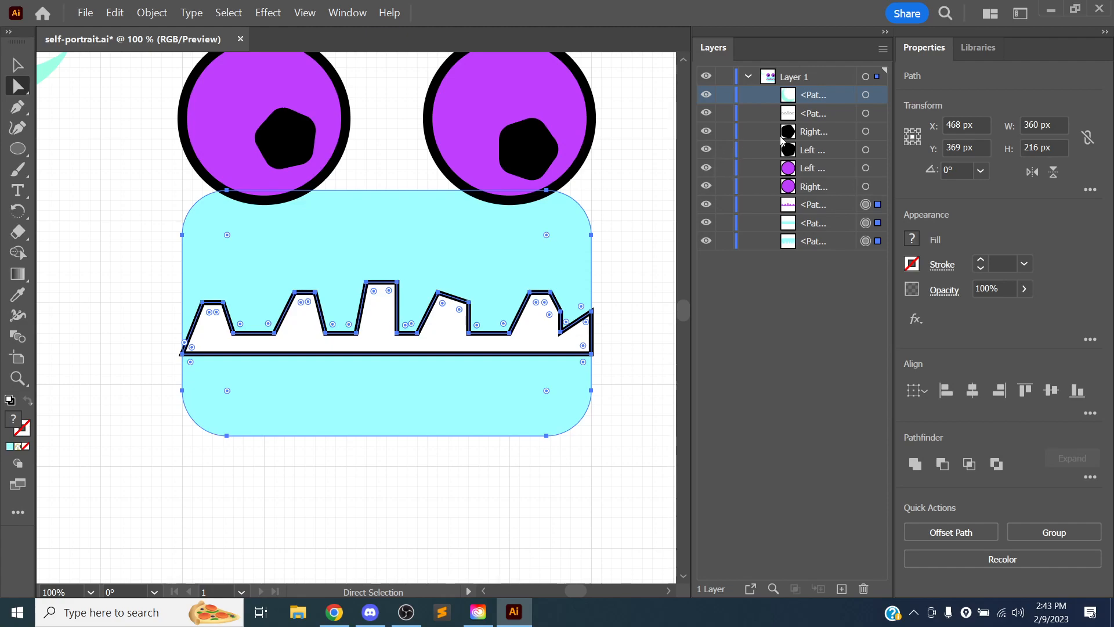
Move the white mouth and the purple mouth-shaped piece behind it to the empty area below the face
left_click(821, 115)
left_click(866, 113)
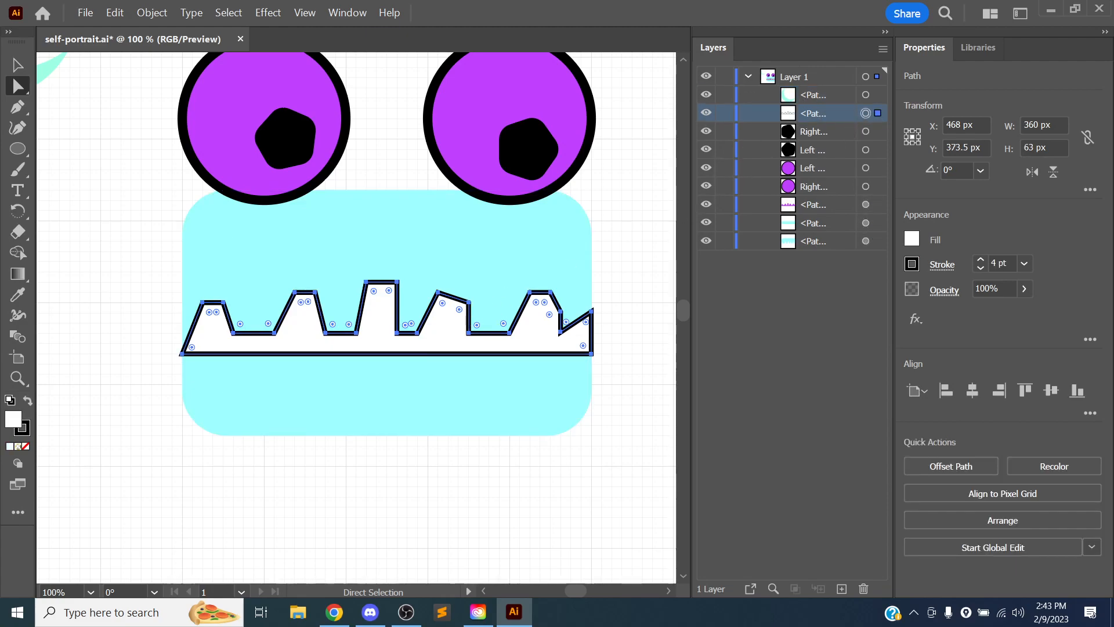
left_click_drag(450, 351, 430, 518)
left_click_drag(438, 339, 324, 502)
Select the upper and lower face pieces and copy the eye circle's purple fill and black outline onto them with the Eyedropper tool
left_click_drag(616, 385, 514, 290)
left_click(915, 237)
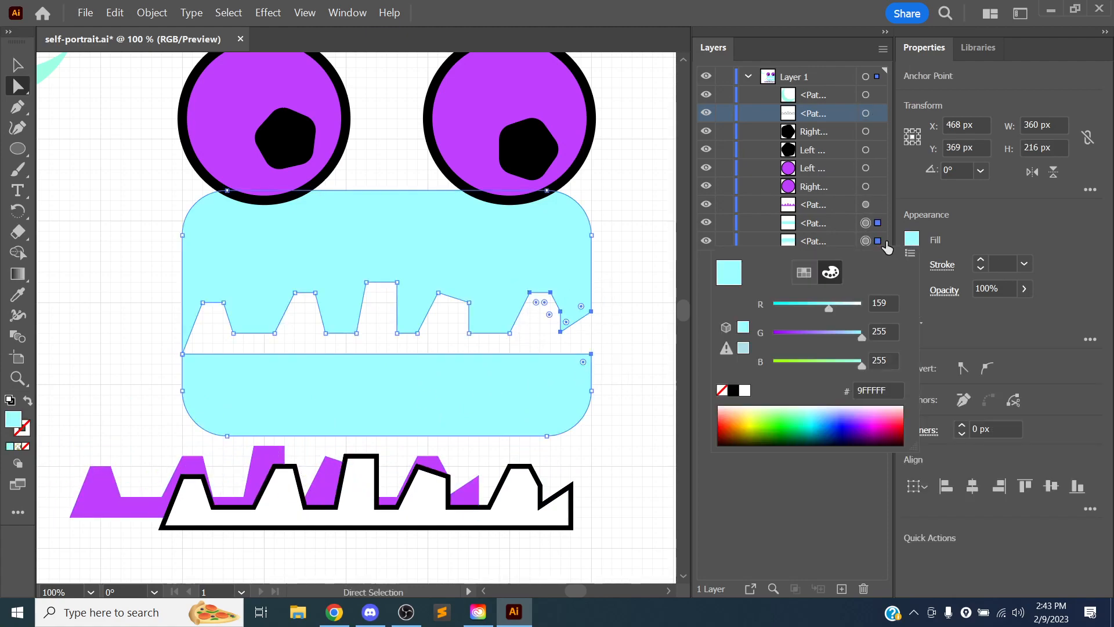
left_click(803, 272)
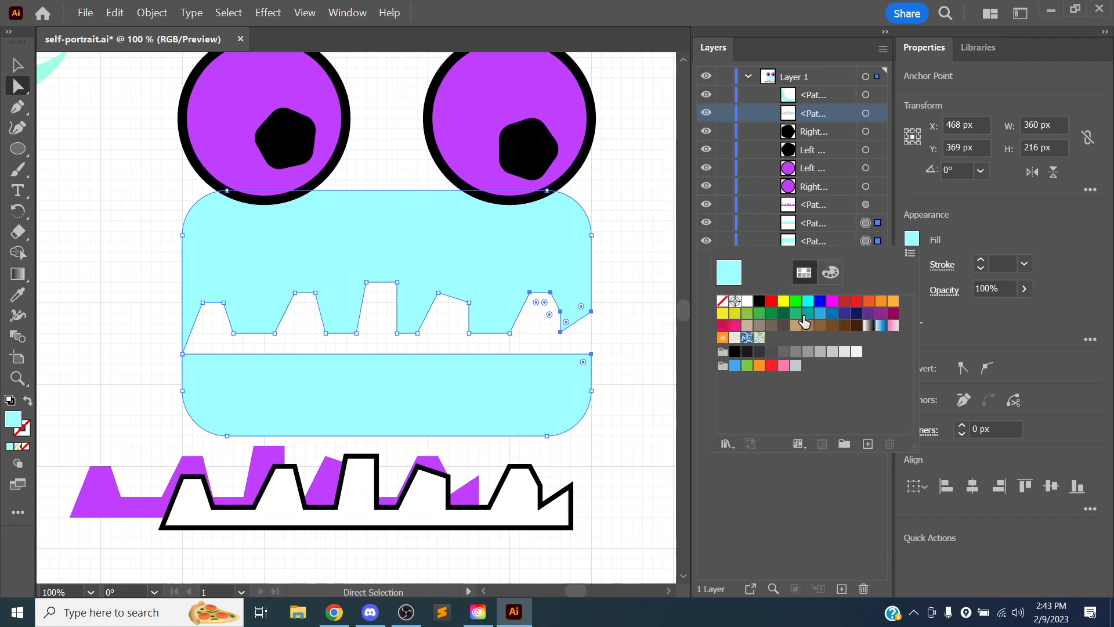
left_click(832, 272)
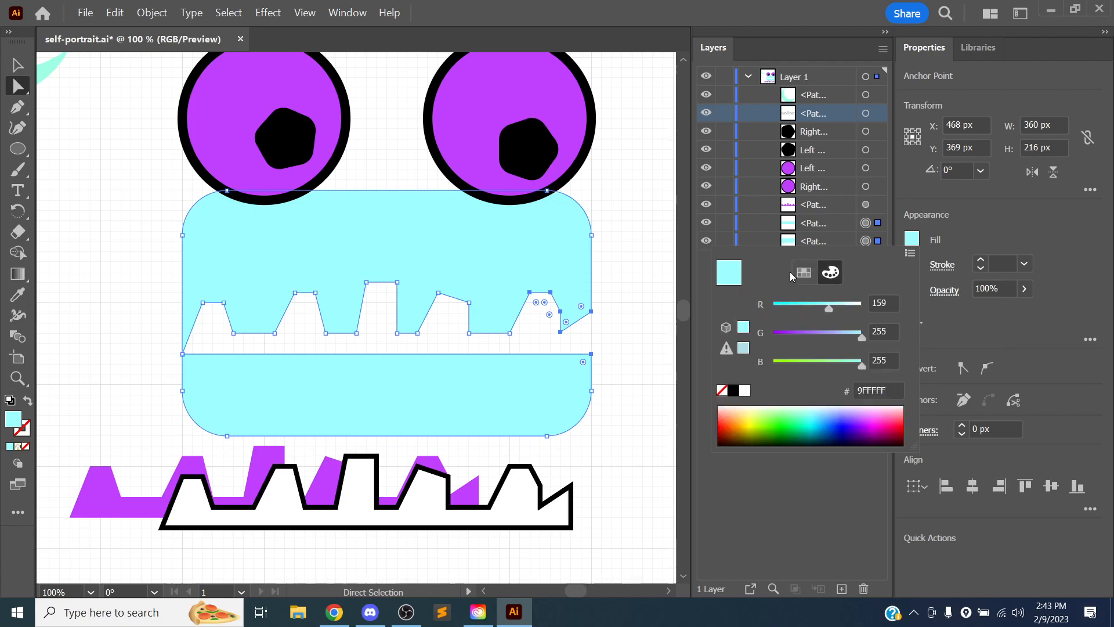
left_click(21, 295)
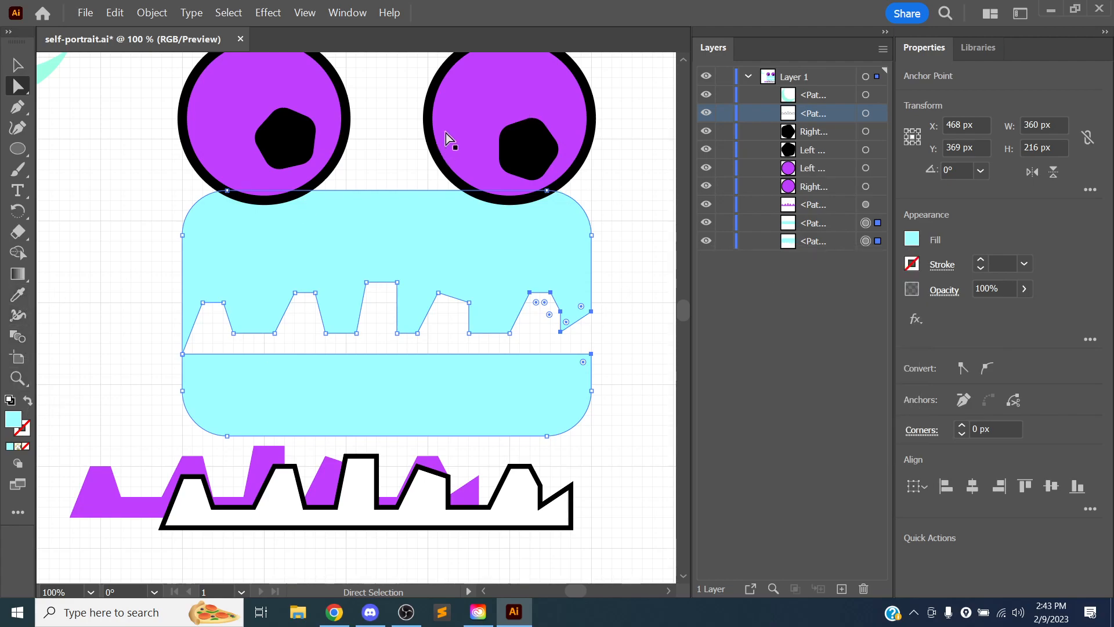
left_click(29, 298)
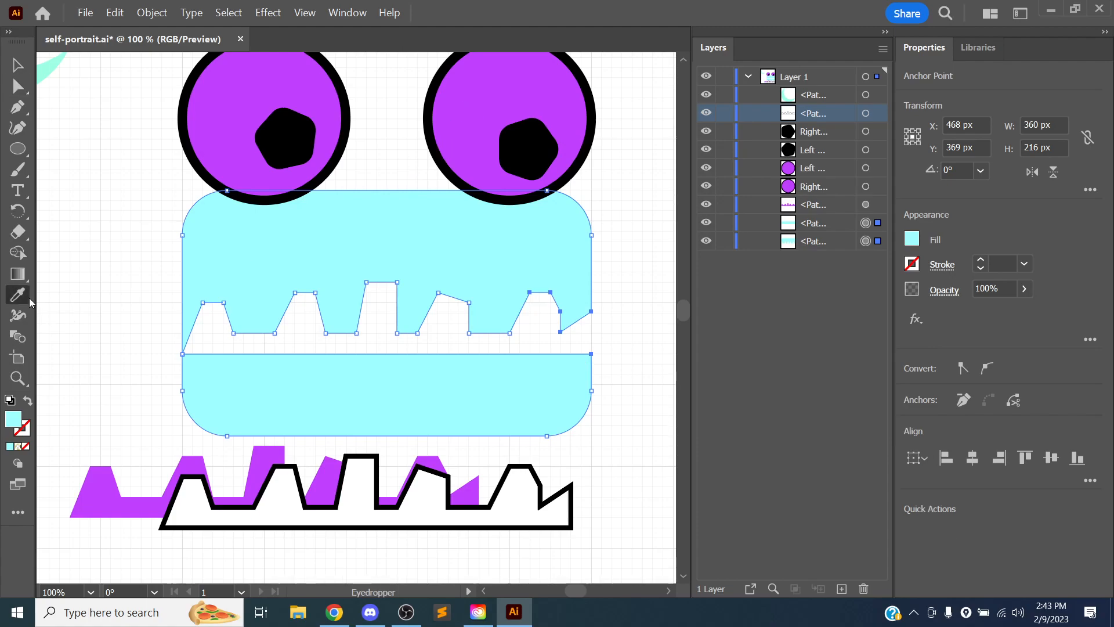
left_click(505, 113)
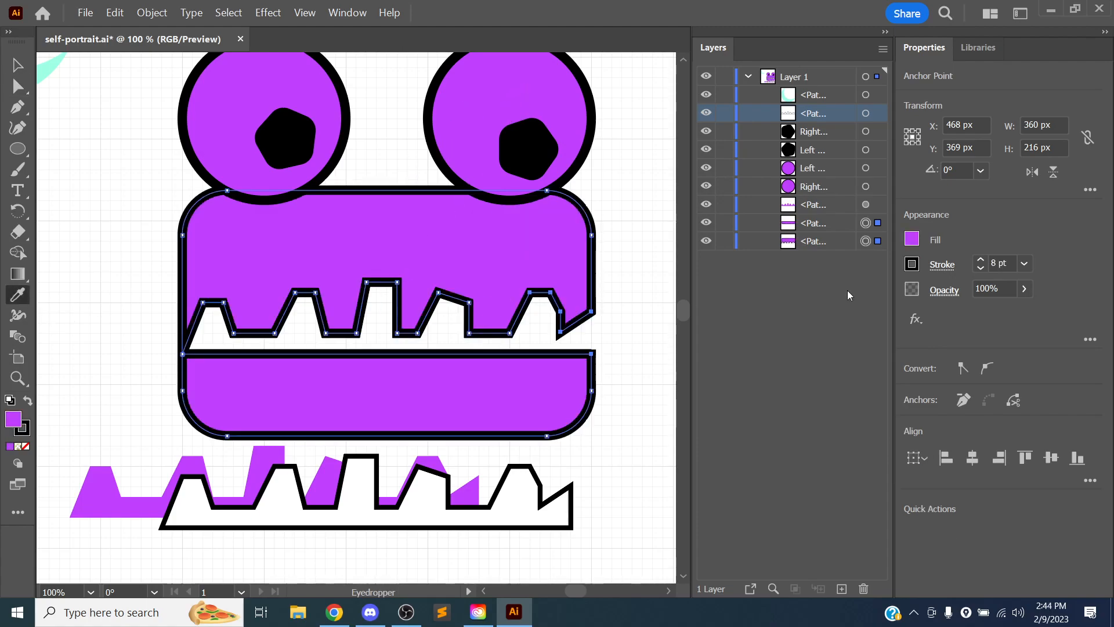
Remove the outline from both face pieces, give them a black 8 pt stroke again, and undo the stray Eyedropper sample
left_click(912, 267)
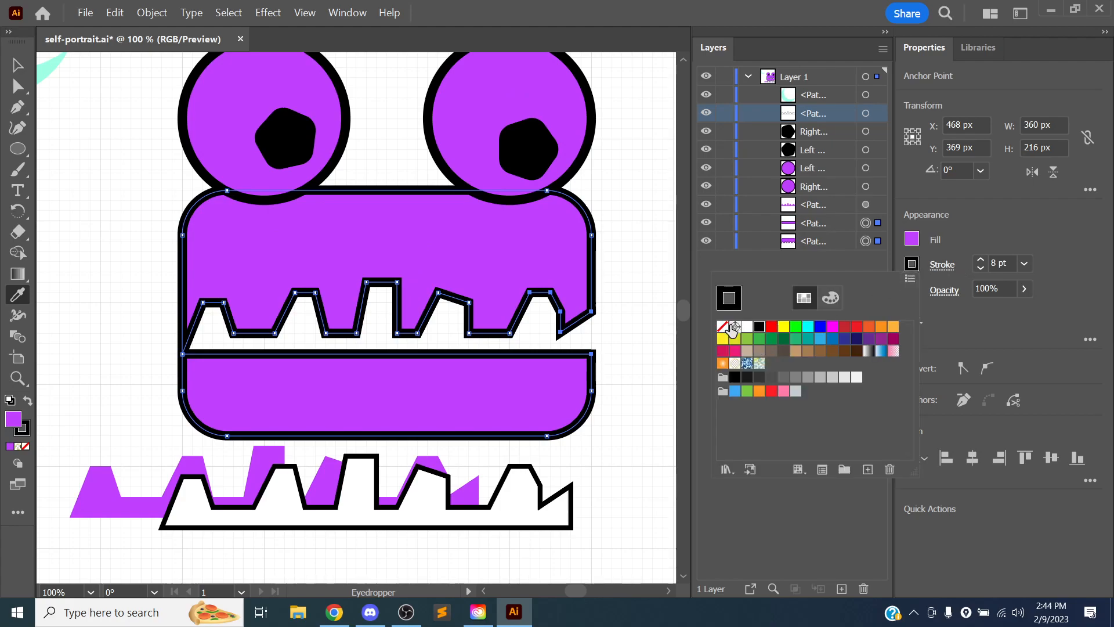
left_click(723, 327)
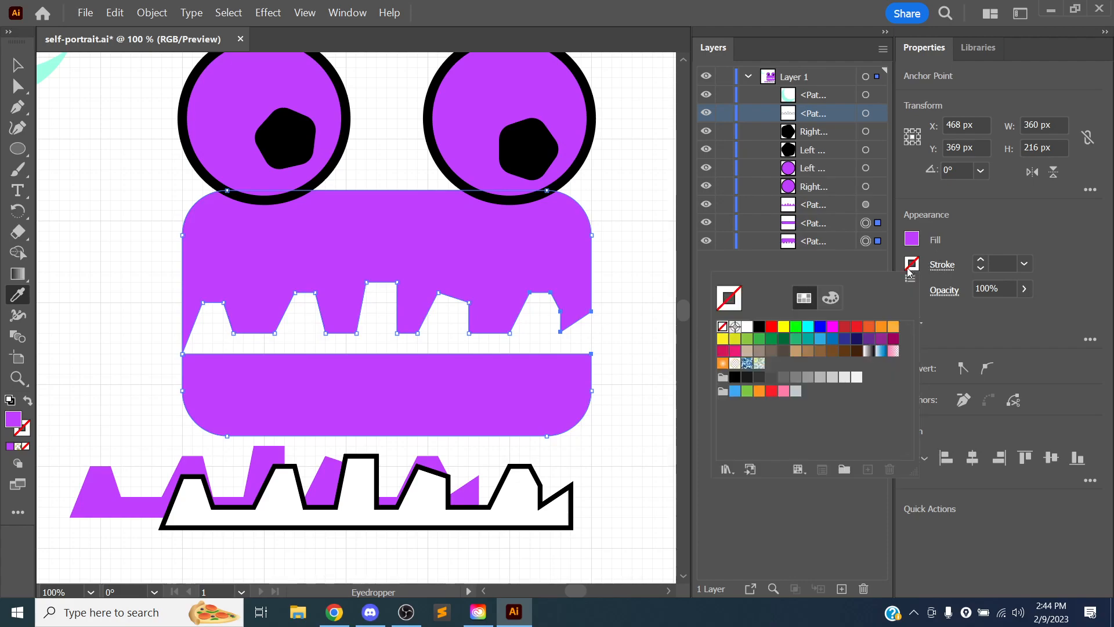
left_click(759, 326)
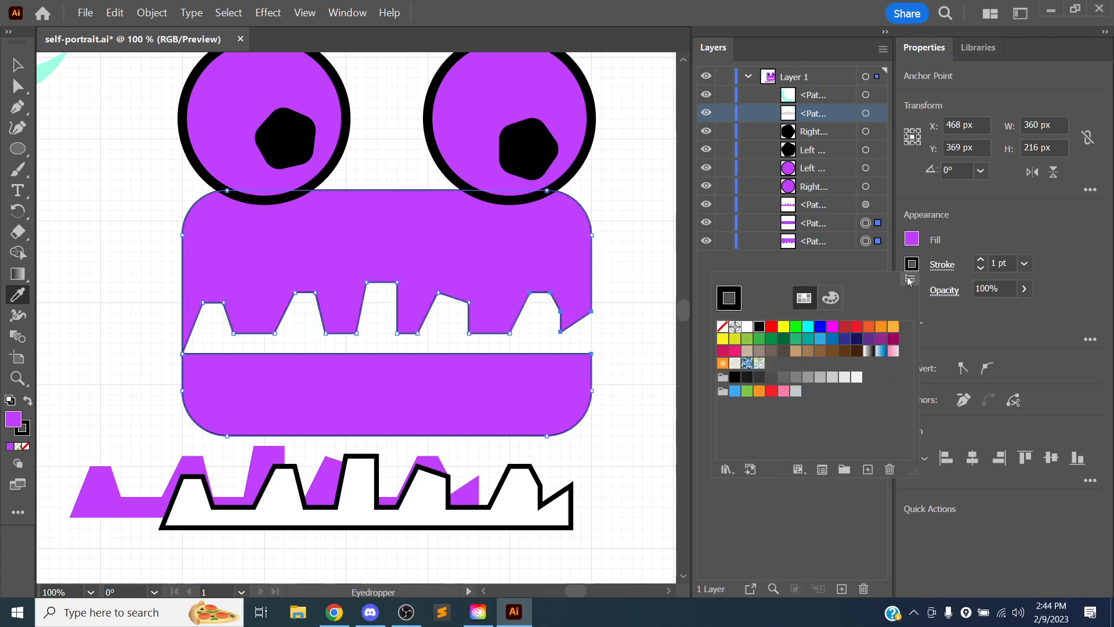
left_click(980, 260)
left_click(980, 259)
left_click(980, 260)
left_click(980, 259)
left_click(980, 259)
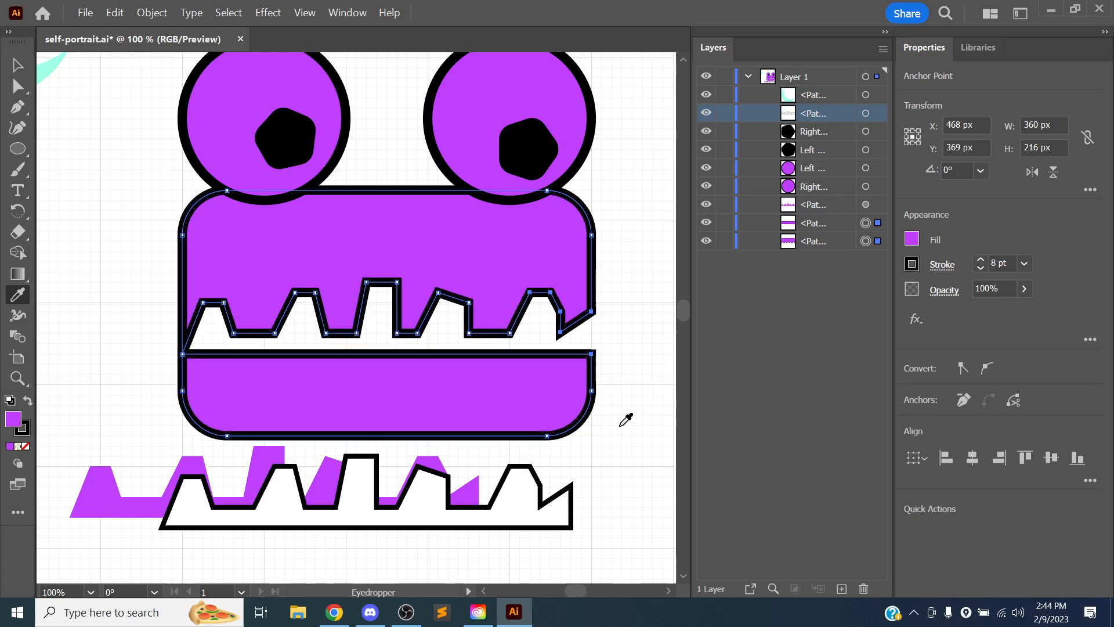
left_click(629, 418)
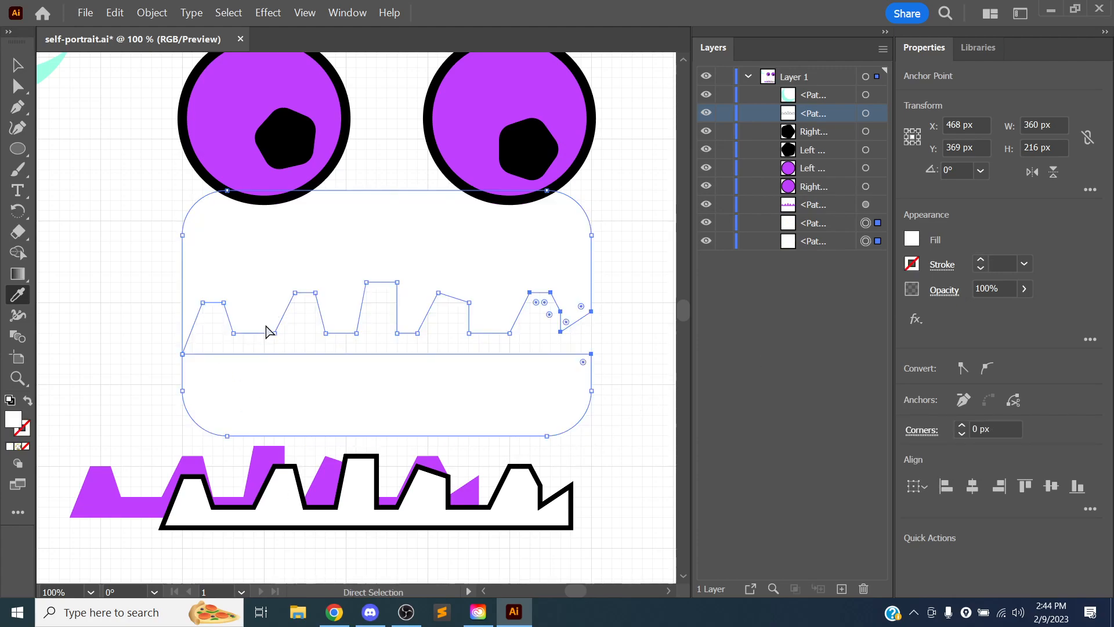
key("ctrl+z")
Delete the loose white and purple mouth pieces below the face
left_click(18, 86)
left_click_drag(582, 475, 361, 529)
key("Delete")
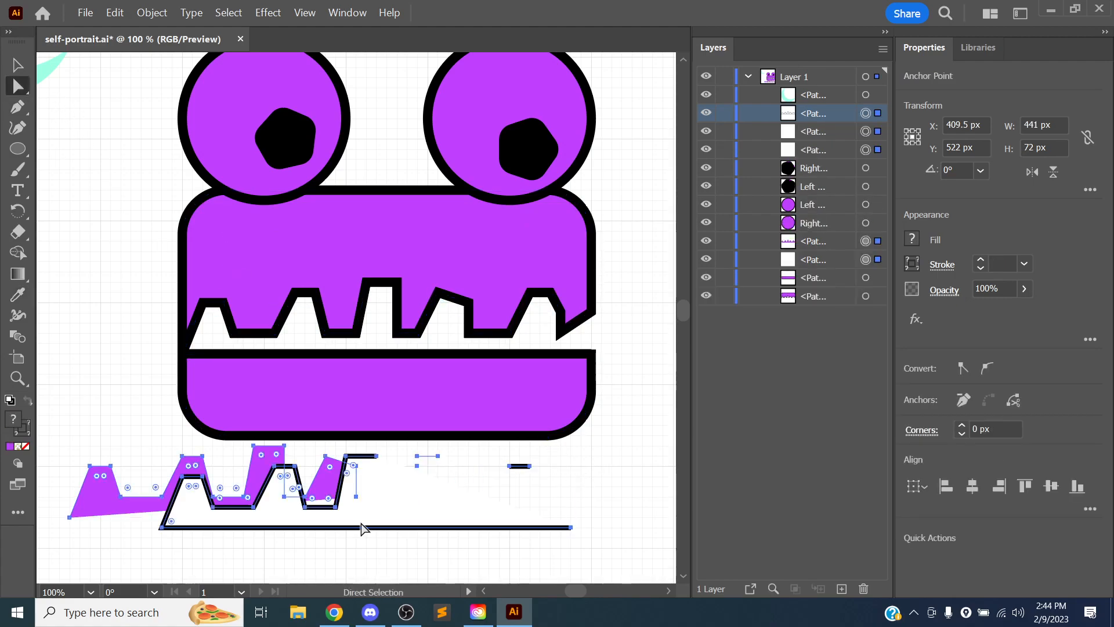
key("Delete")
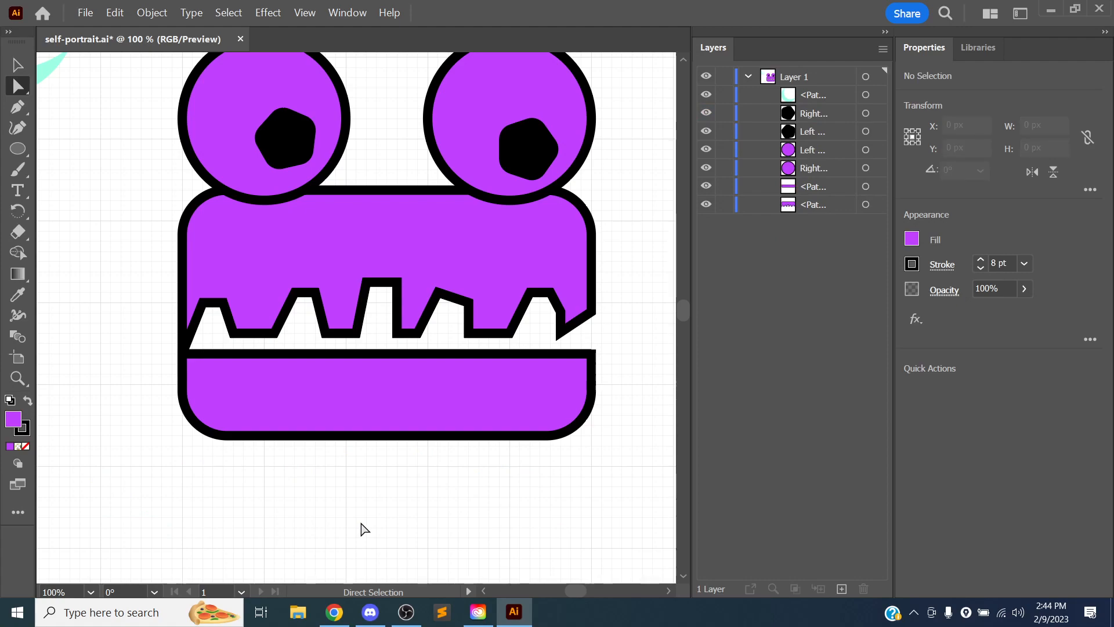
scroll(361, 429, "up", 2)
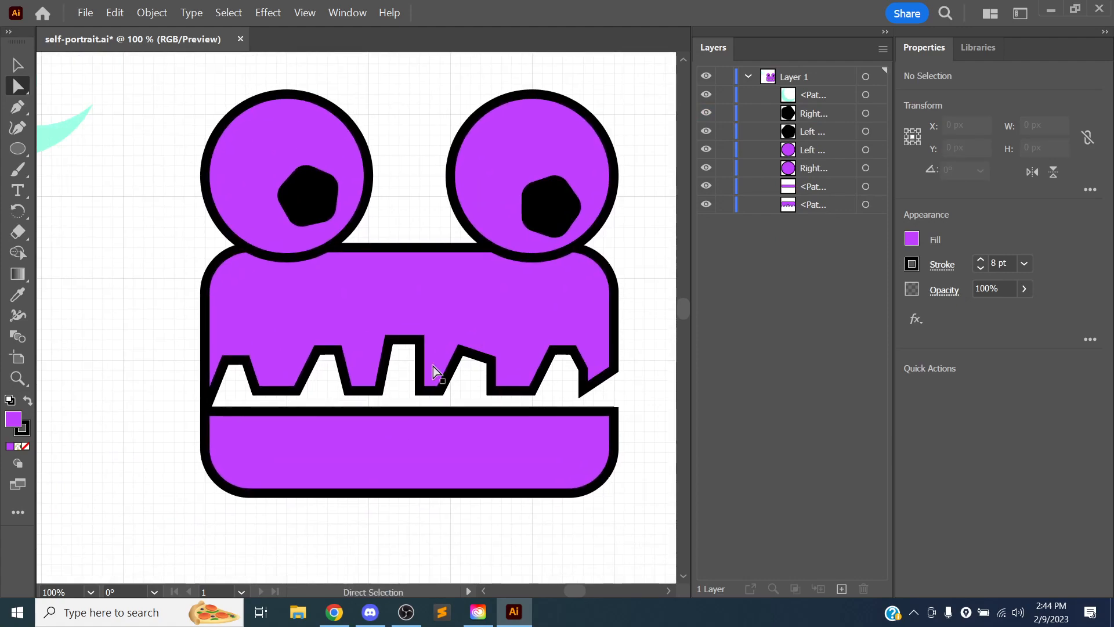
key("ctrl+minus")
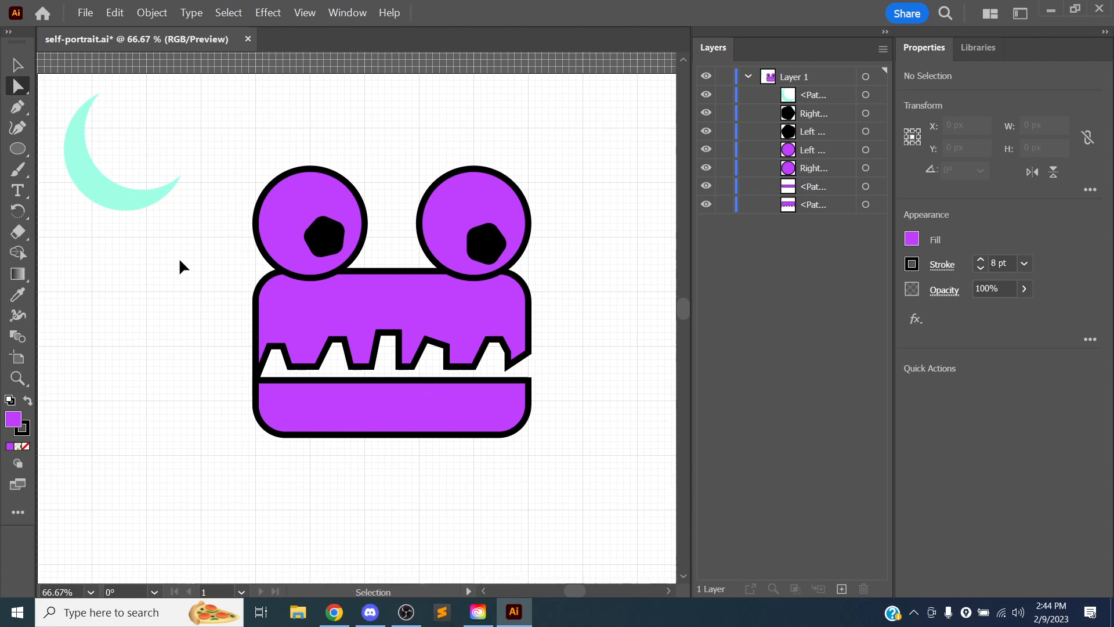
Save the changes to the self-portrait.ai document
key("ctrl+s")
mouse_move(276, 273)
left_mouse_down()
mouse_move(217, 319)
mouse_move(239, 300)
mouse_move(222, 309)
left_mouse_up()
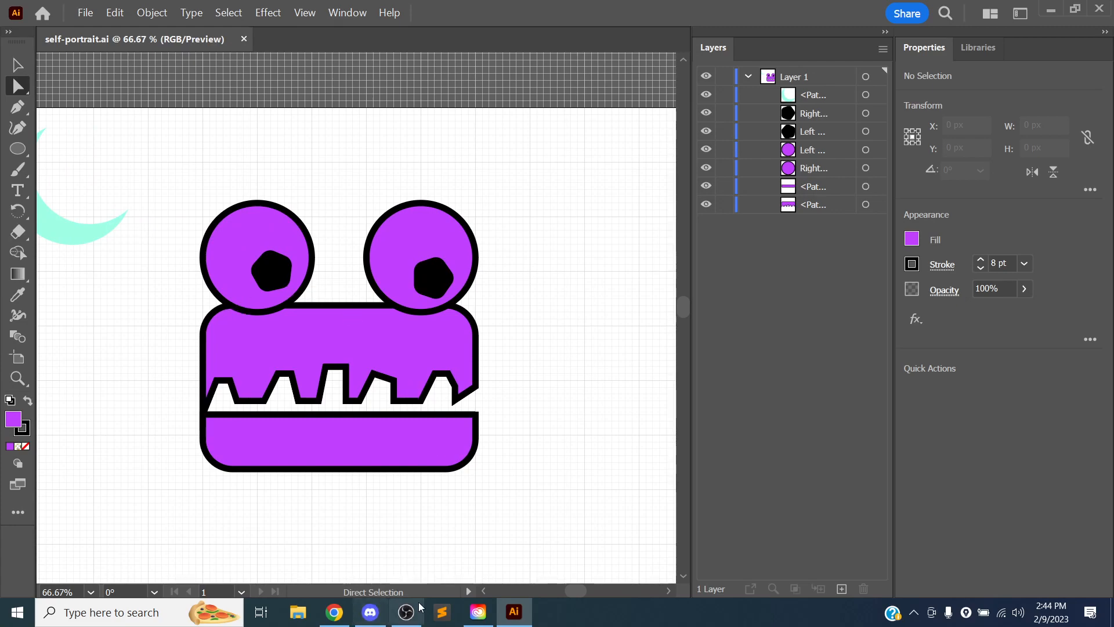
left_click_drag(567, 430, 592, 416)
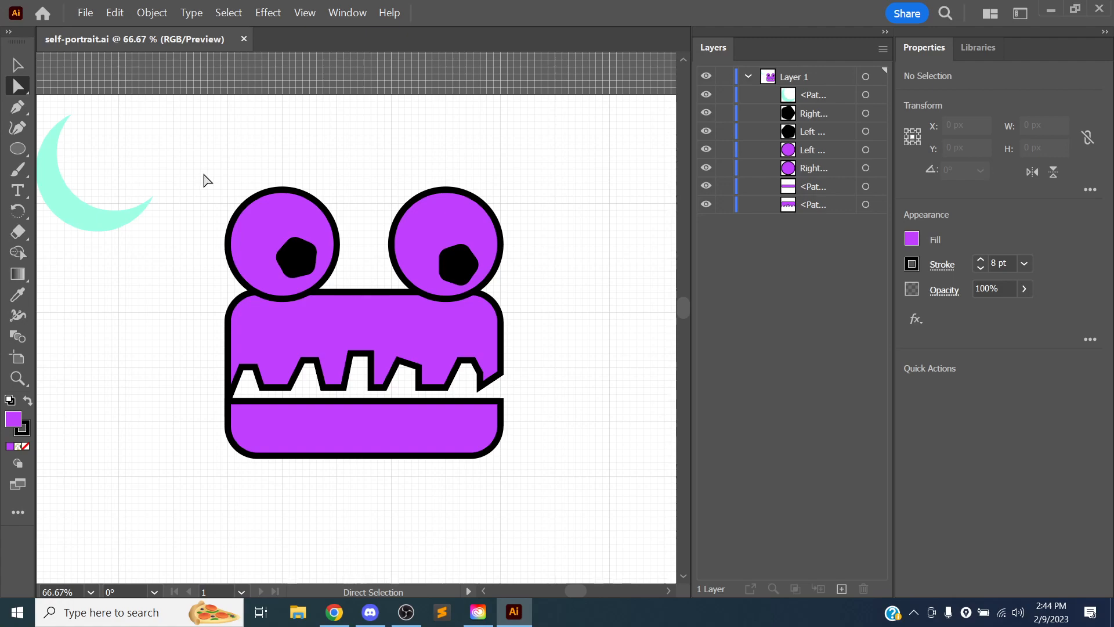
Make the Rectangle tool active in place of the Ellipse tool
left_click(24, 155)
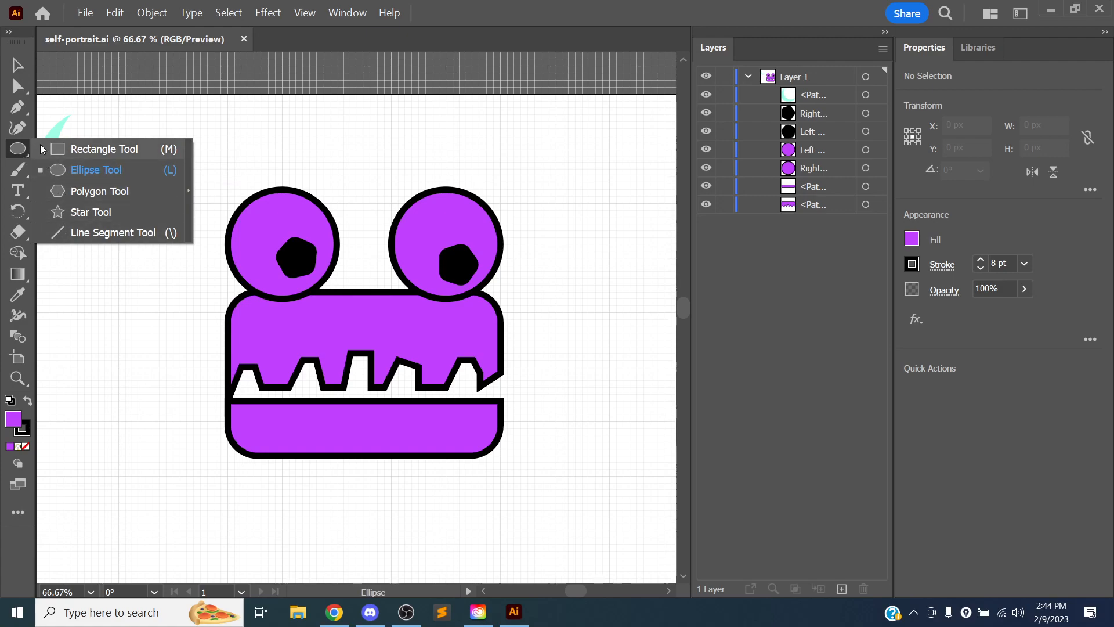
left_click(43, 149)
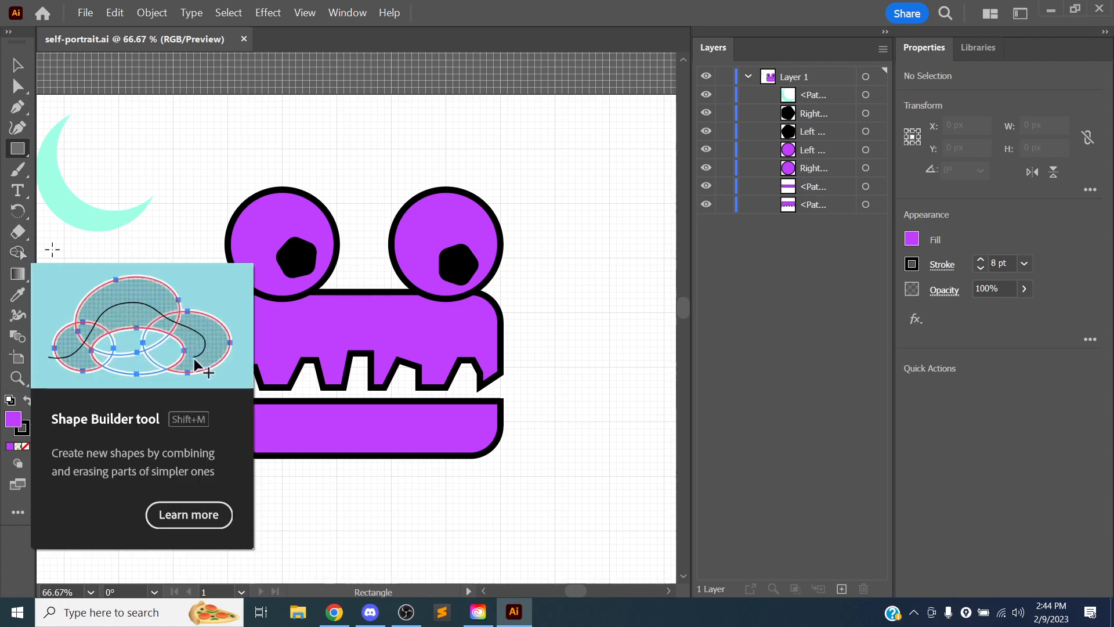
key("space")
left_click_drag(127, 297, 196, 273)
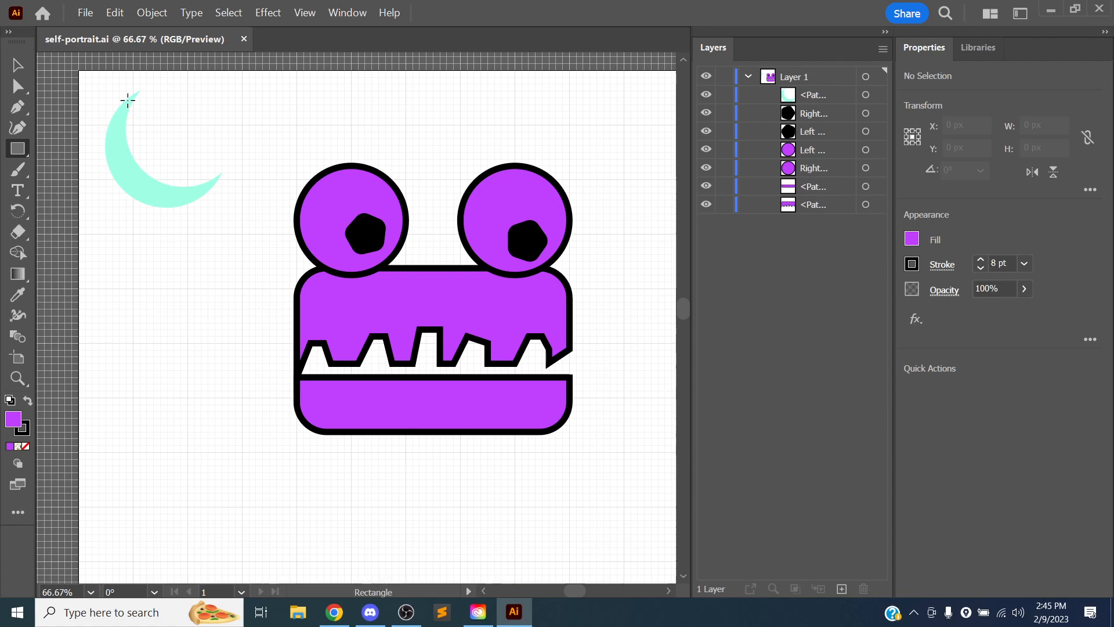
key("space")
left_click_drag(289, 119, 251, 119)
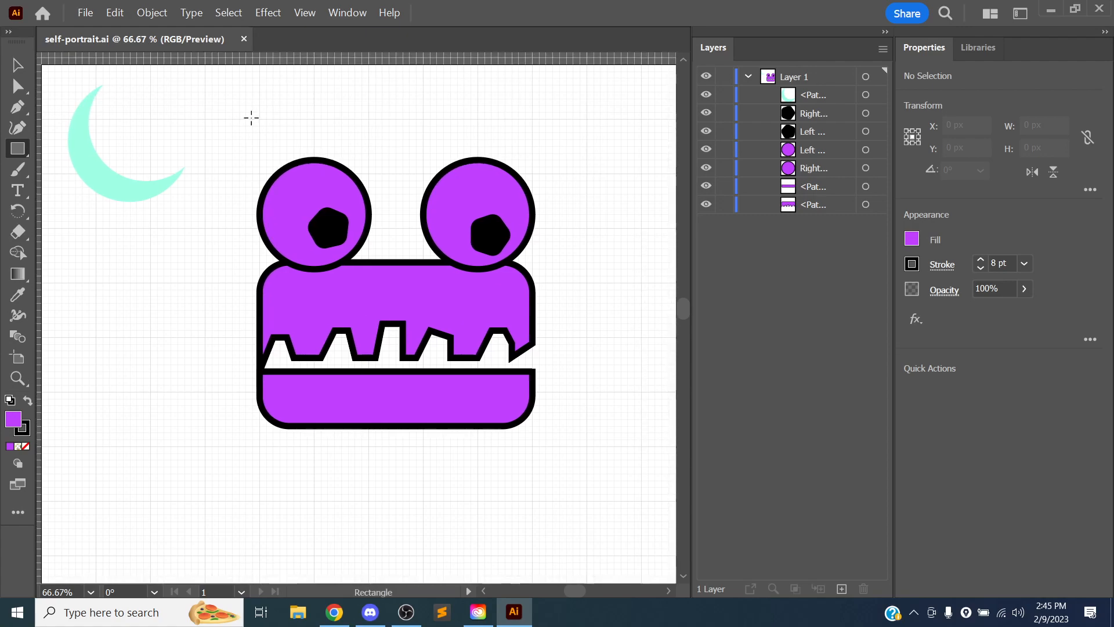
Switch to Discord and check the class voice channel's chat for new messages about the assignments
key("alt+Tab")
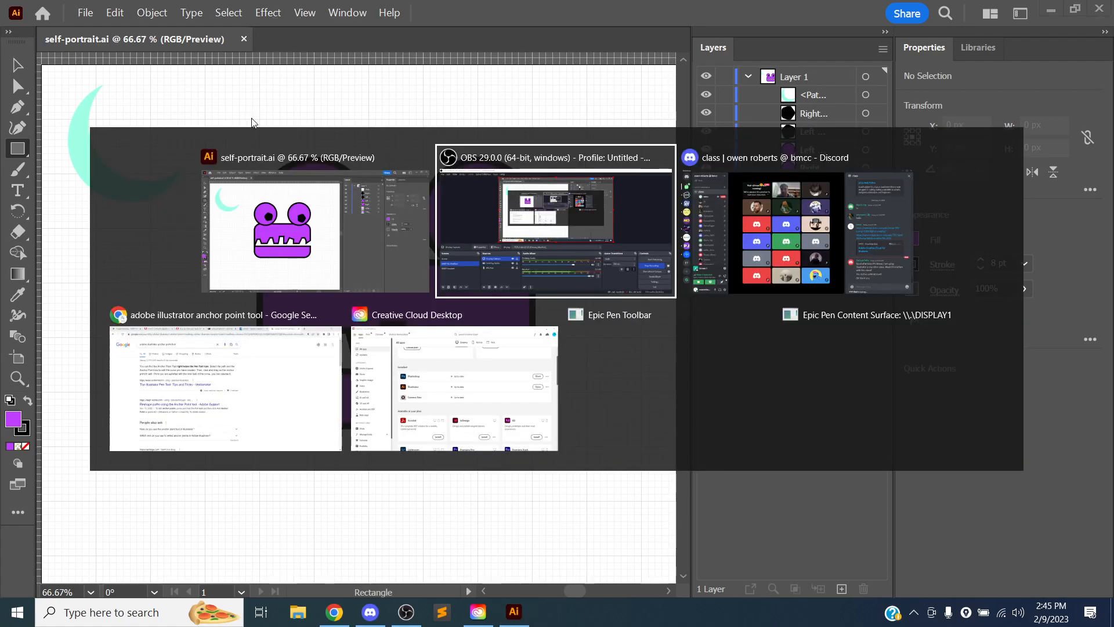
left_click(724, 228)
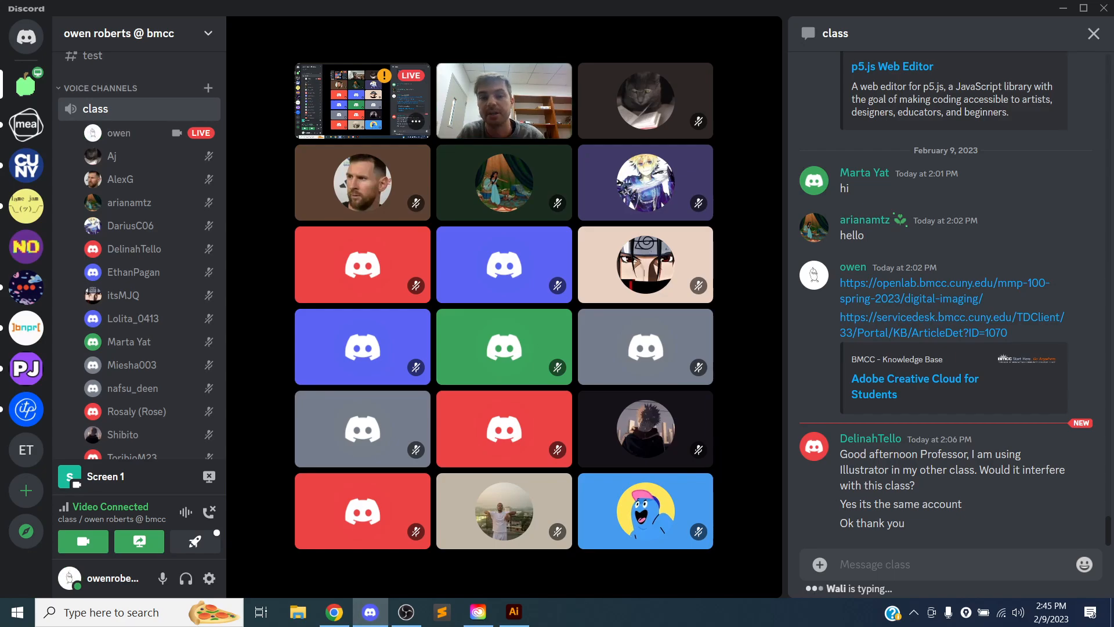
mouse_move(599, 190)
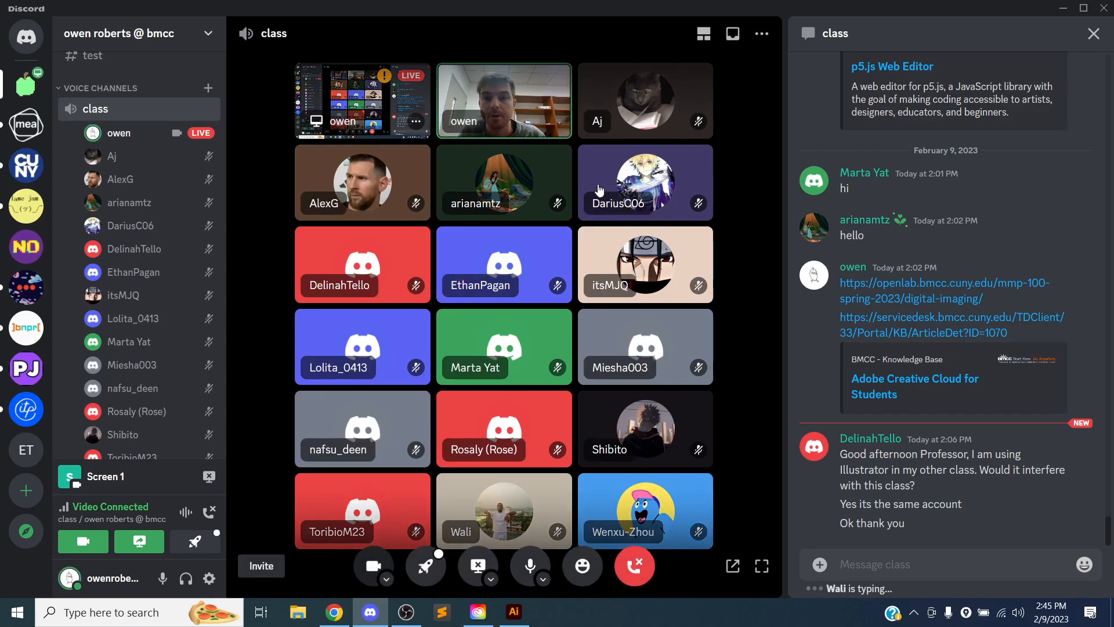
key("alt+Tab")
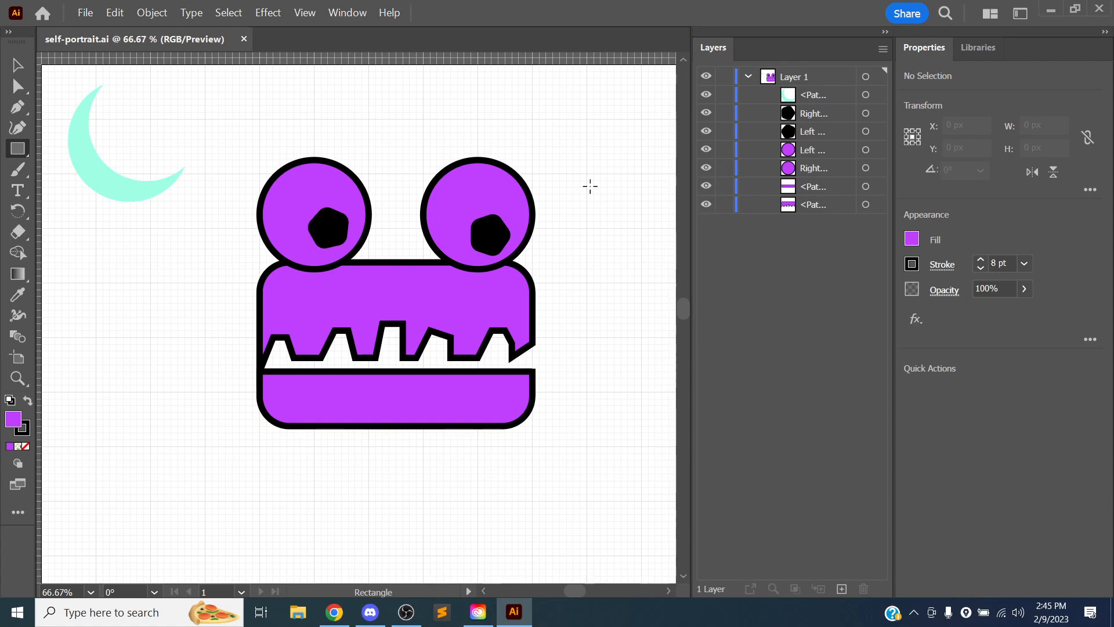
key("alt+Tab")
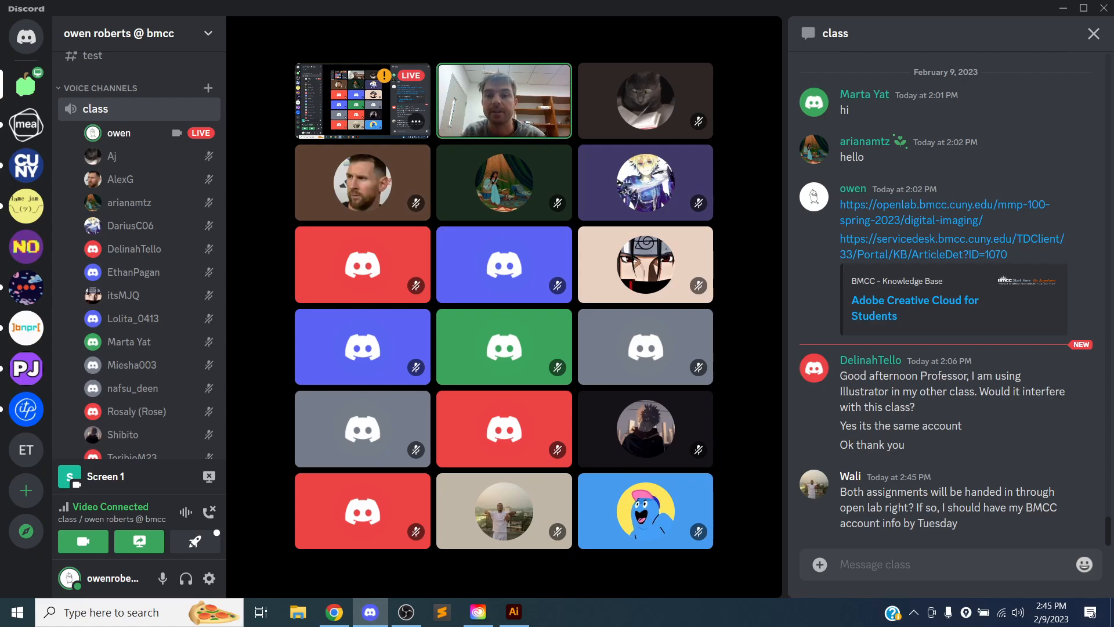
key("alt+Tab")
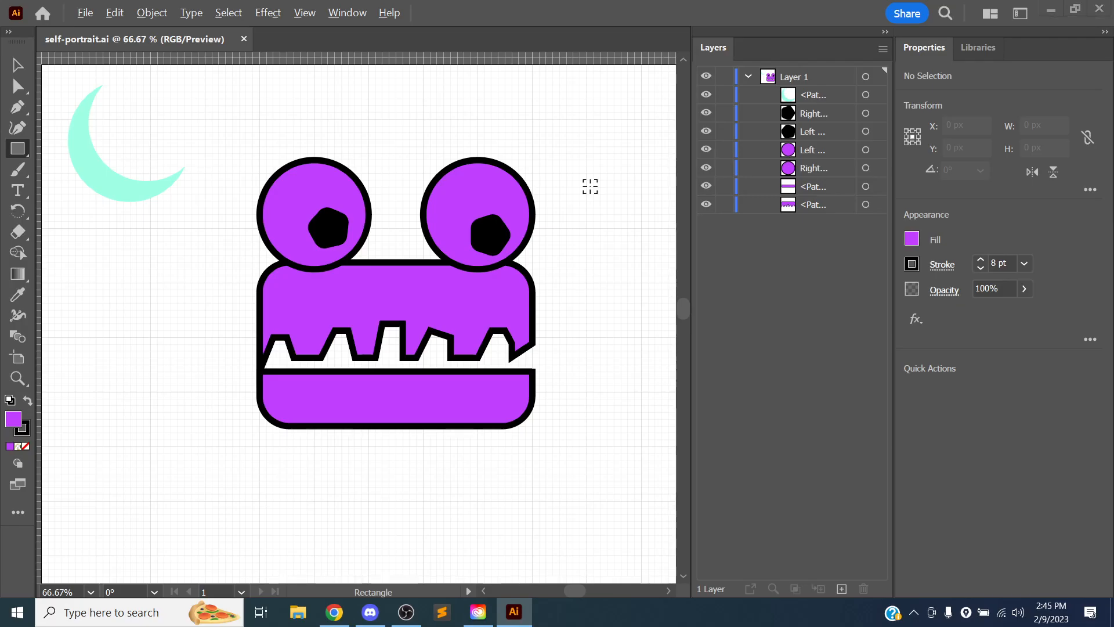
key("alt+Tab")
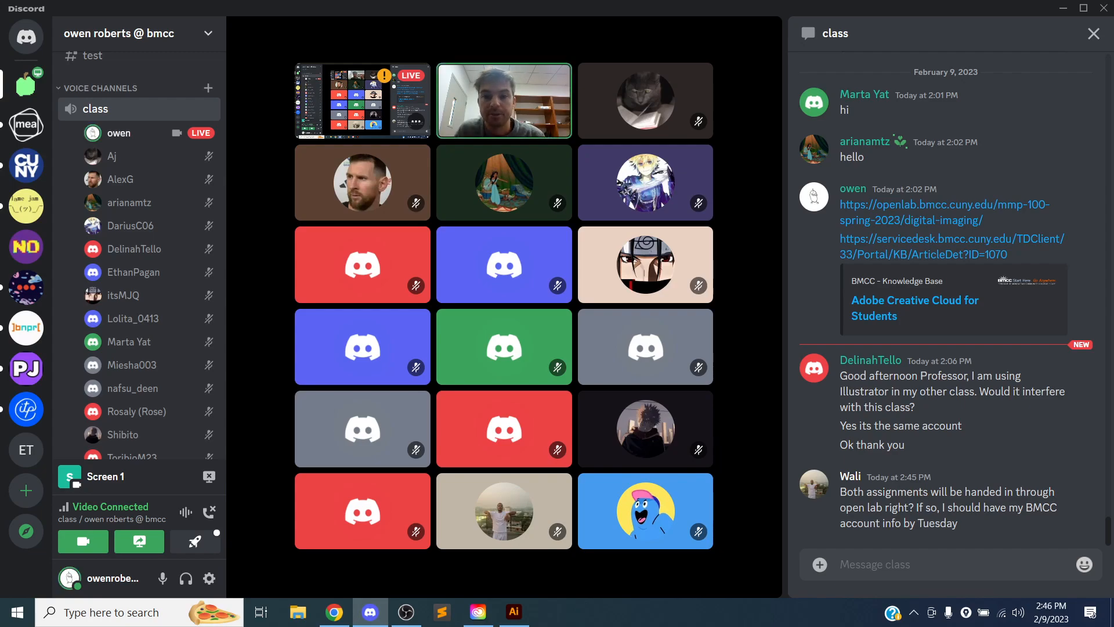
left_click(406, 611)
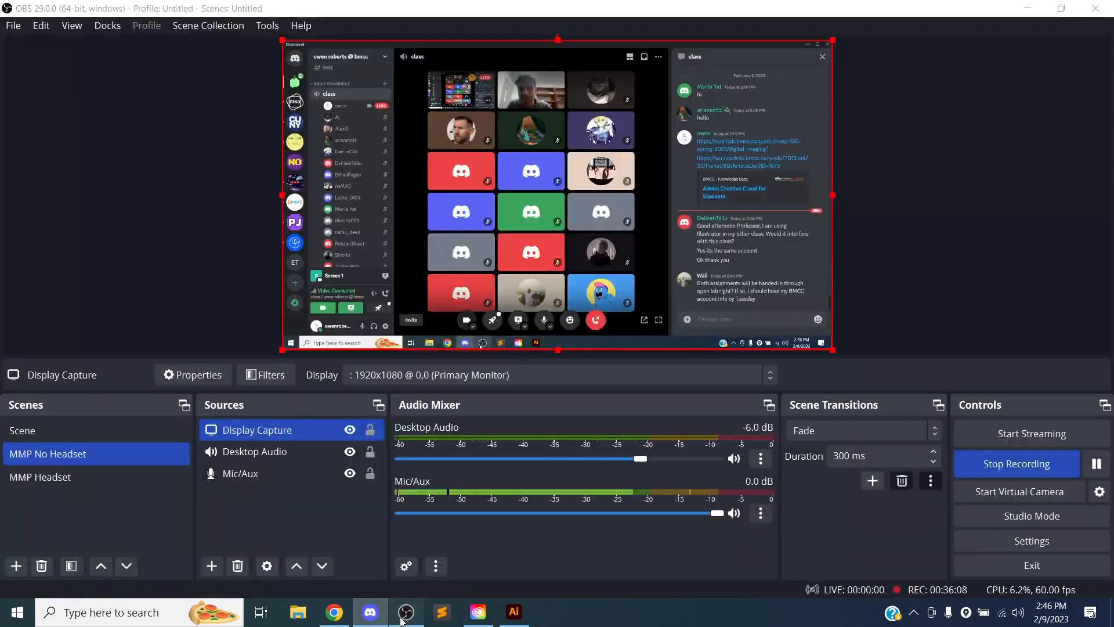